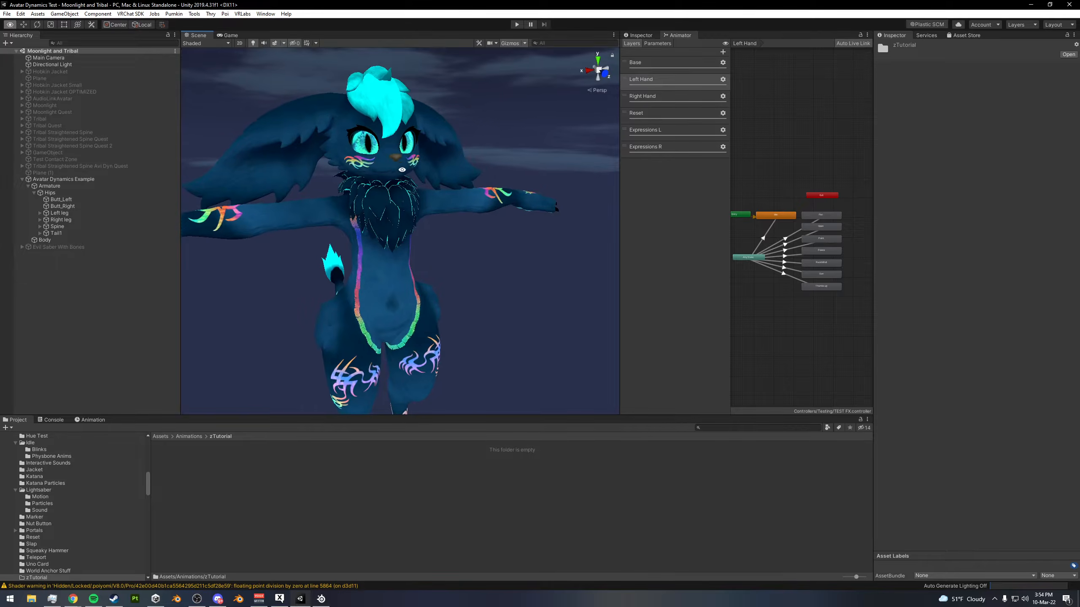
pyautogui.keyDown('alt'); pyautogui.moveTo(406, 153); pyautogui.dragTo(370, 144); pyautogui.keyUp('alt')
pyautogui.scroll(4, 498, 154)
pyautogui.scroll(-8, 400, 142)
pyautogui.moveTo(427, 80); pyautogui.dragTo(450, 170, button='middle')
pyautogui.moveTo(457, 224); pyautogui.dragTo(453, 135, button='middle')
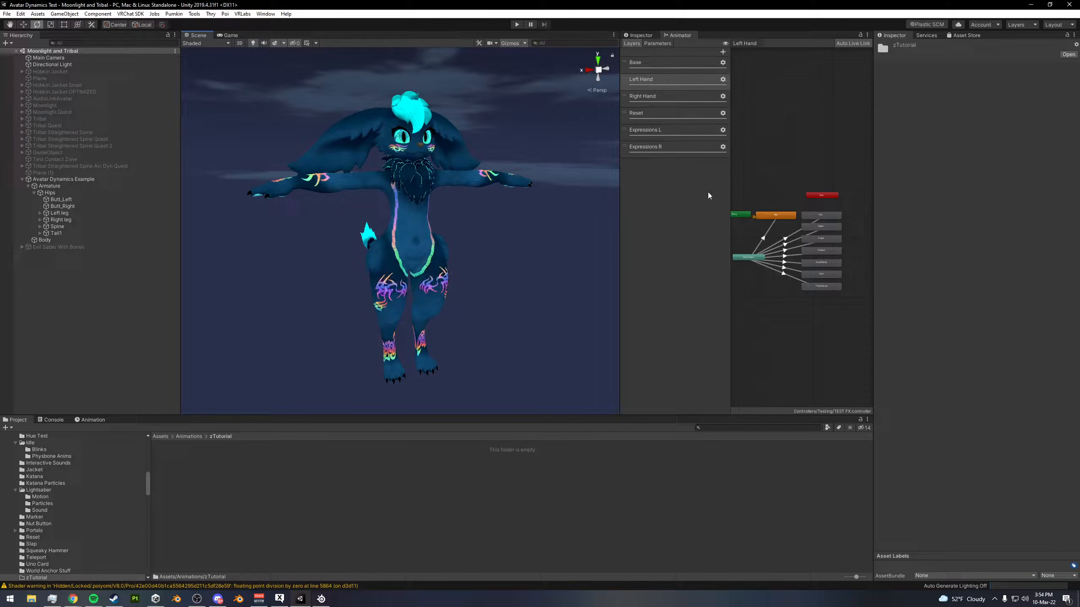
# - Examine the Reset and Expressions layers of the FX controller, including the settings of the Angry R state
pyautogui.click(666, 115)
pyautogui.click(686, 137)
pyautogui.click(675, 146)
pyautogui.click(673, 135)
pyautogui.click(666, 119)
pyautogui.click(672, 129)
pyautogui.click(680, 146)
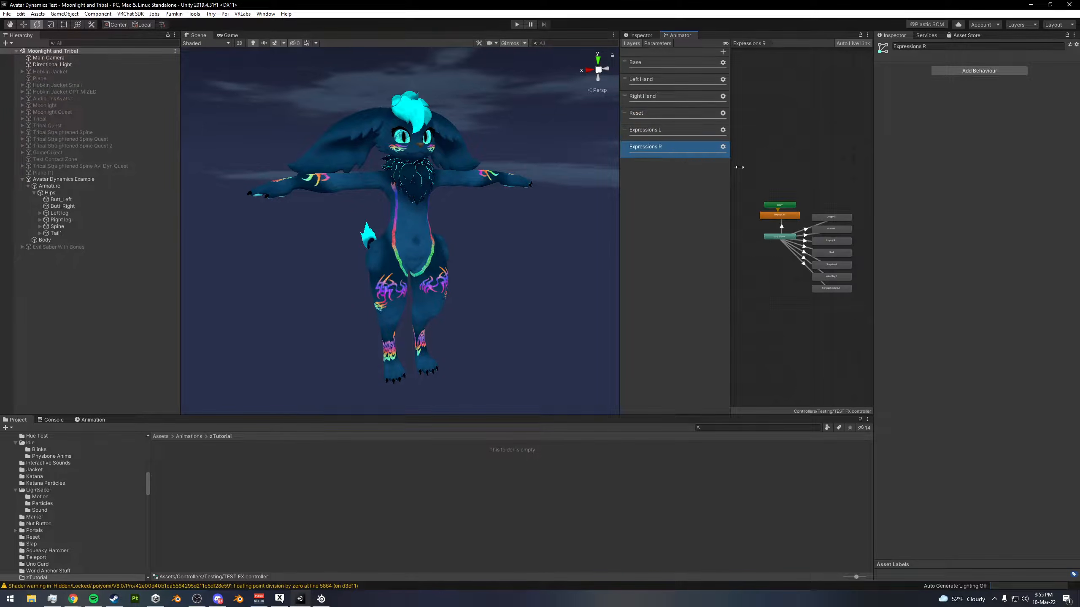
pyautogui.moveTo(870, 208); pyautogui.dragTo(815, 250)
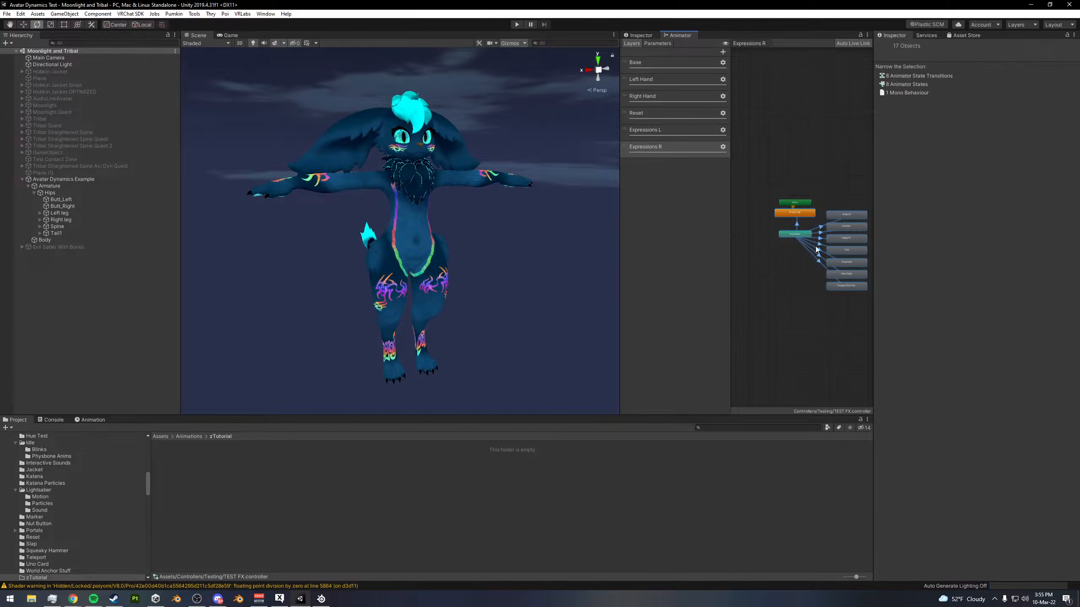
pyautogui.click(848, 194)
pyautogui.click(848, 215)
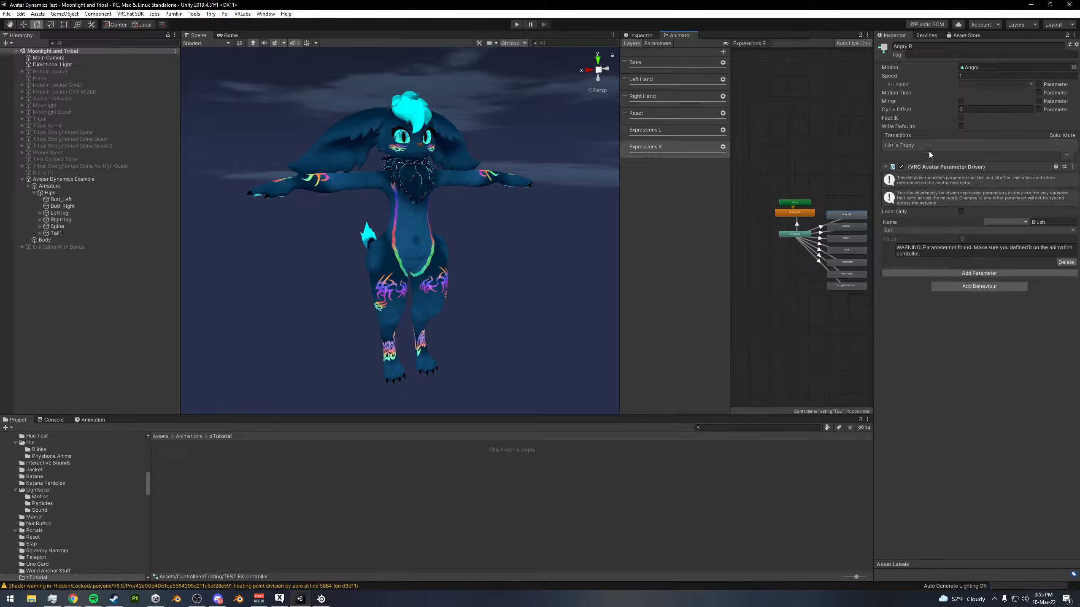
pyautogui.click(806, 153)
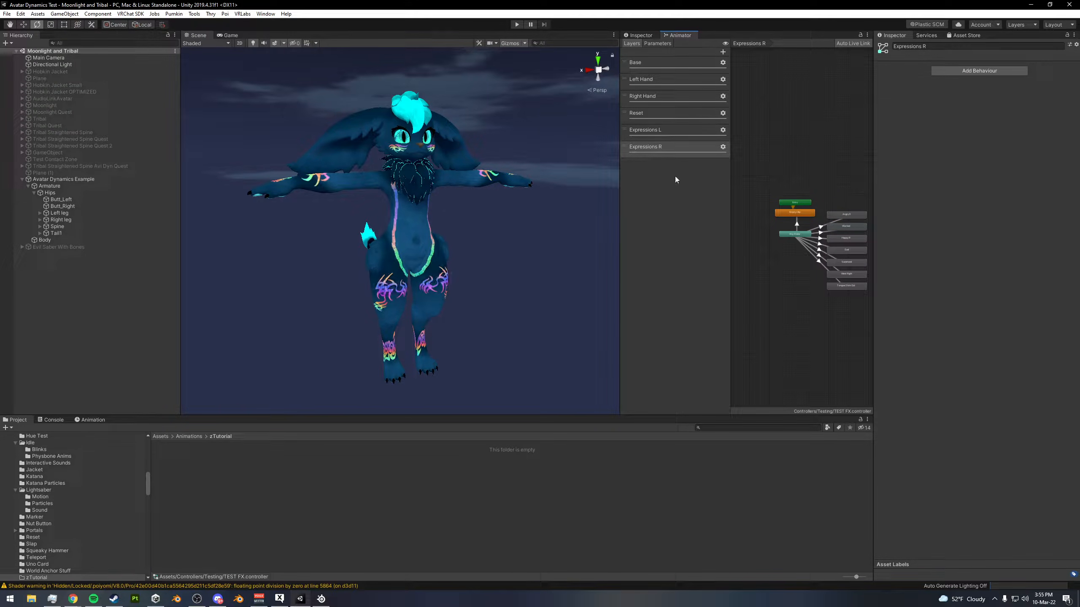
pyautogui.press('alt')
pyautogui.keyDown('alt'); pyautogui.moveTo(803, 170); pyautogui.dragTo(787, 161); pyautogui.keyUp('alt')
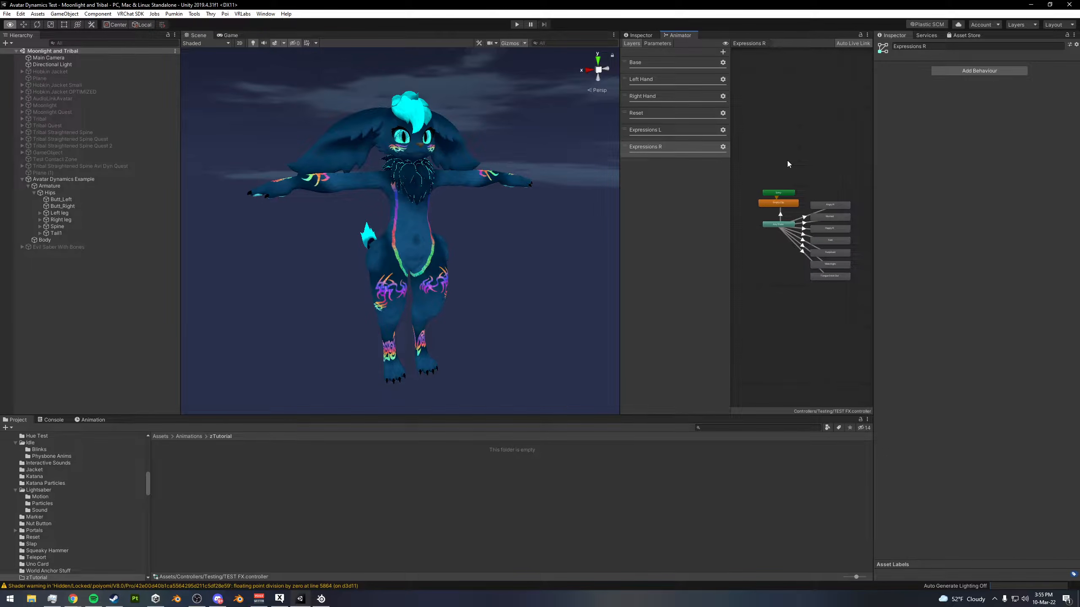
pyautogui.click(823, 207)
pyautogui.click(845, 189)
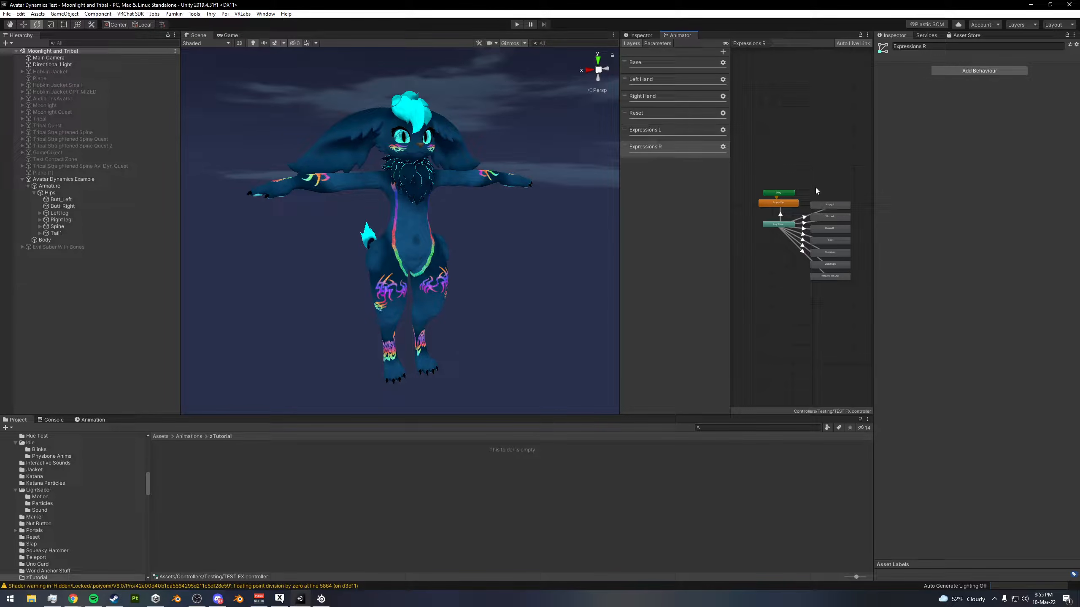
# - Add an animator layer named Nose Boop to the FX controller and raise its weight
pyautogui.click(722, 53)
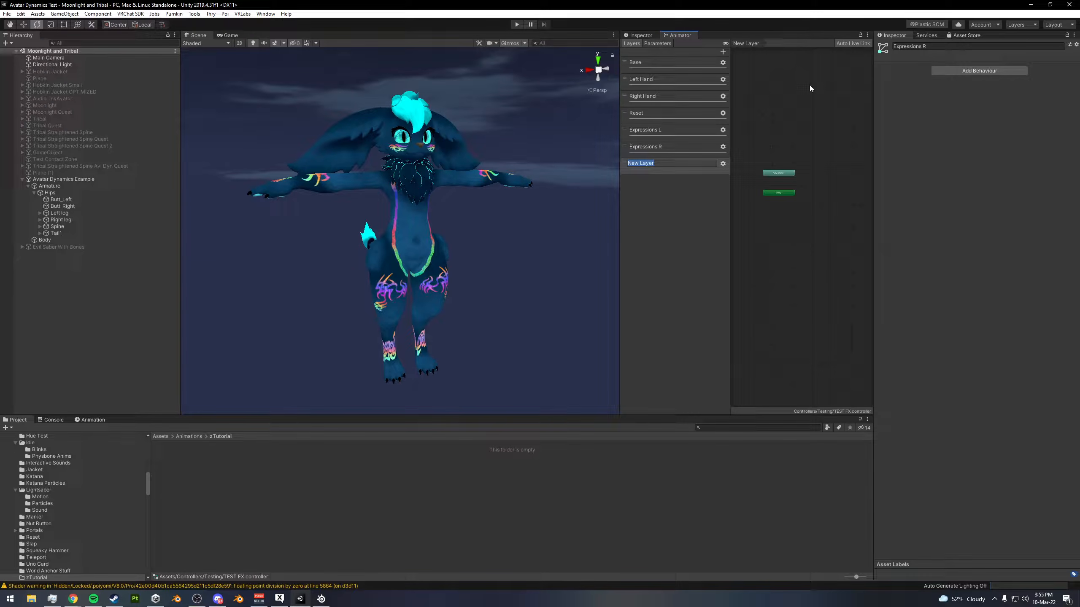
pyautogui.write('Nose Boop')
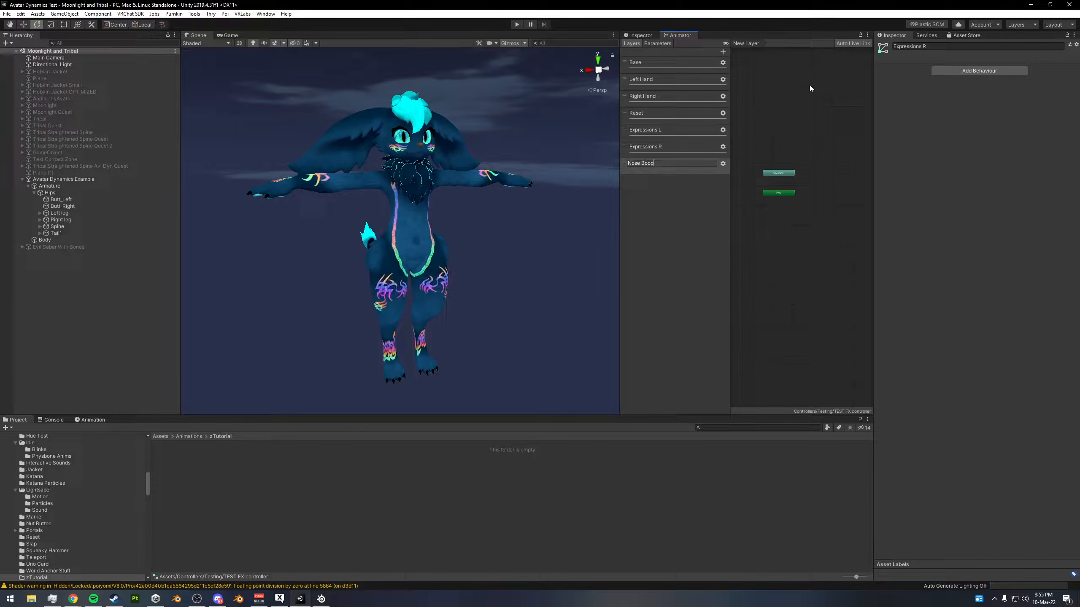
pyautogui.press('Return')
pyautogui.click(722, 164)
pyautogui.moveTo(788, 169); pyautogui.dragTo(796, 167)
pyautogui.click(706, 198)
# - Add a float parameter named Boop to the FX controller
pyautogui.click(658, 43)
pyautogui.click(720, 52)
pyautogui.click(737, 63)
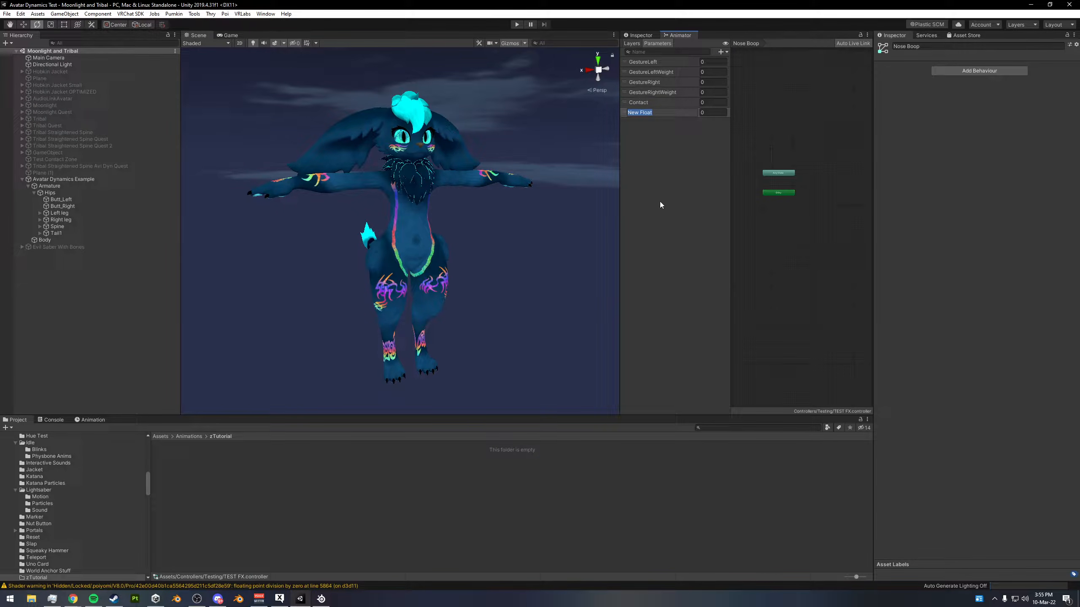
pyautogui.write('Boop')
pyautogui.press('Return')
# - Create an empty object under the avatar's Armature and name it Sender
pyautogui.keyDown('alt'); pyautogui.moveTo(447, 194); pyautogui.dragTo(472, 155); pyautogui.keyUp('alt')
pyautogui.click(634, 45)
pyautogui.moveTo(619, 191); pyautogui.dragTo(632, 190)
pyautogui.click(56, 180)
pyautogui.rightClick(60, 184)
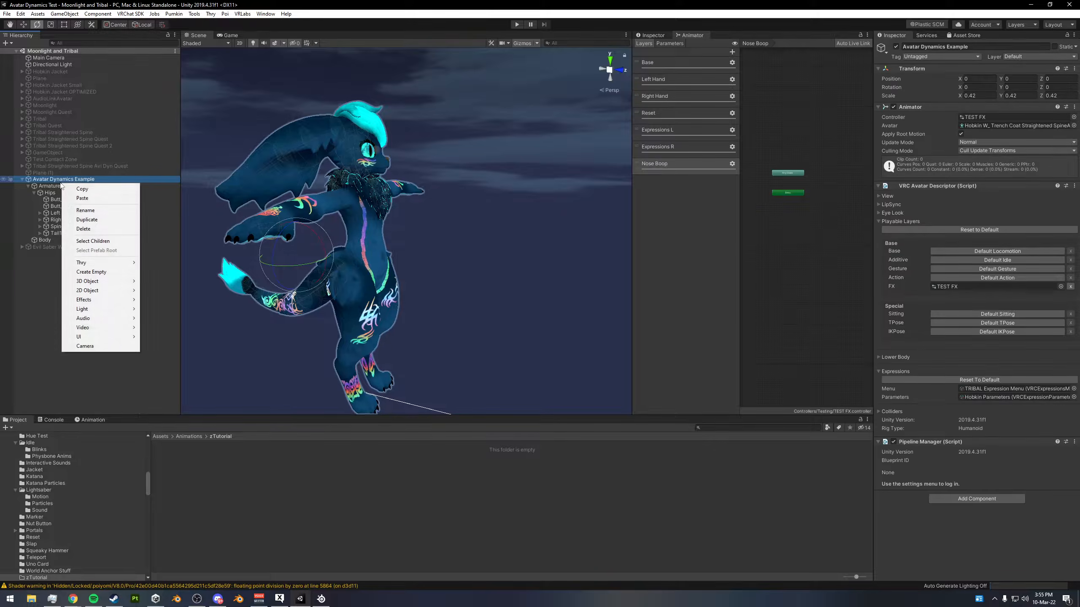
pyautogui.click(82, 271)
pyautogui.click(934, 47)
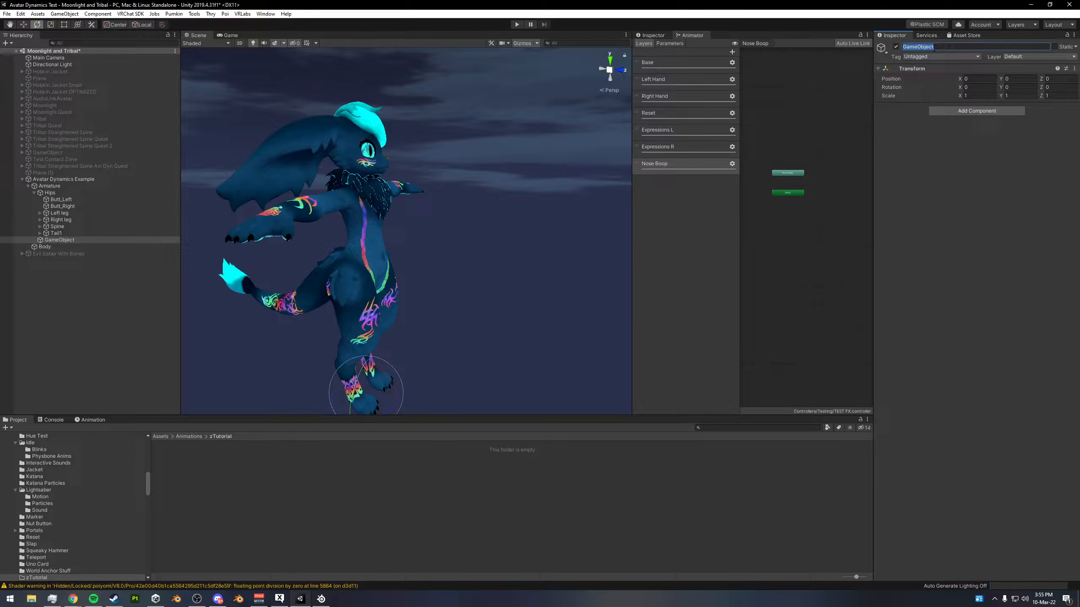
pyautogui.write('Sender')
# - Add a VRC Contact Sender component to the Sender object and give it a Finger collision tag
pyautogui.click(963, 110)
pyautogui.write('contact')
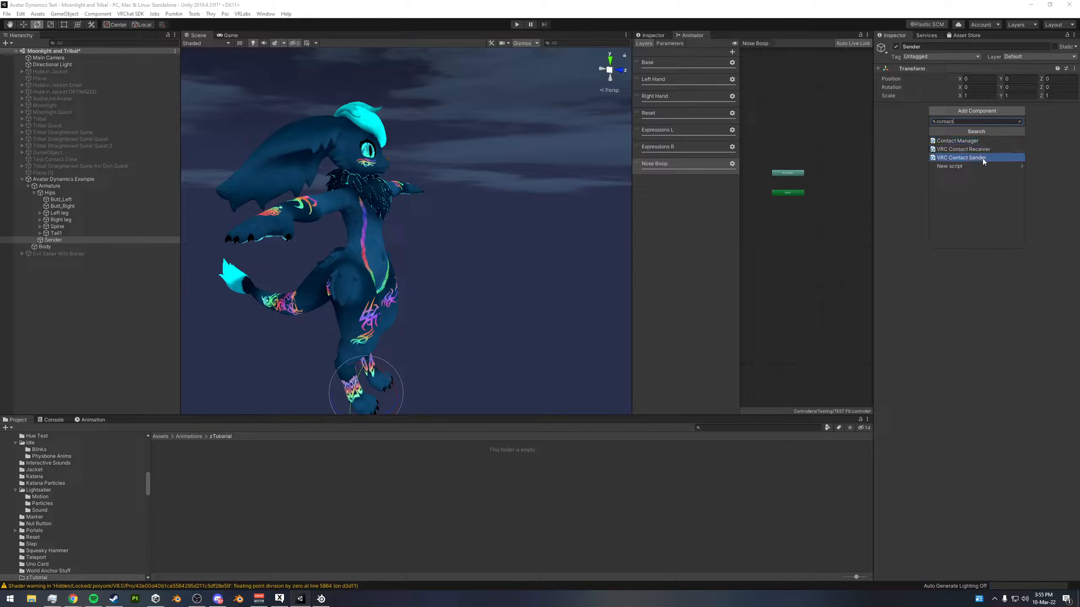
pyautogui.click(980, 159)
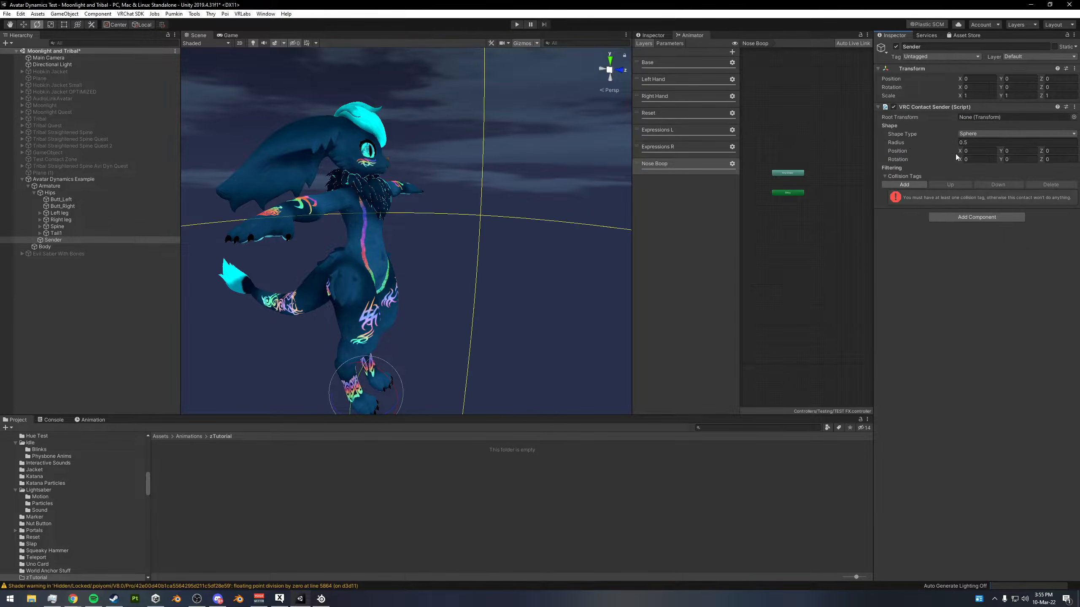
pyautogui.click(904, 184)
pyautogui.click(954, 195)
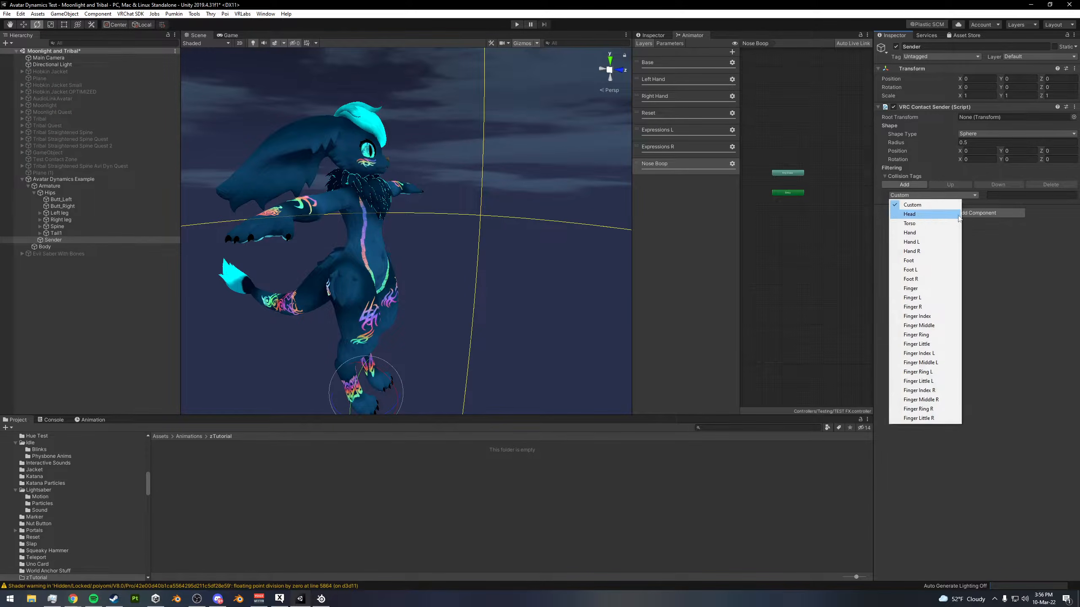
pyautogui.click(915, 289)
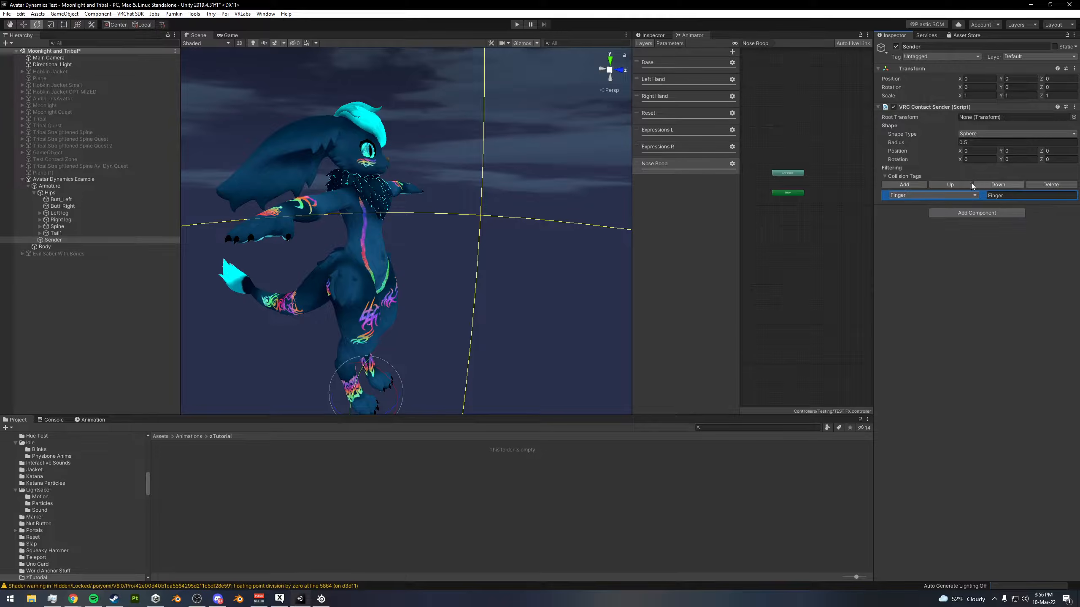
# - Set the contact sender's sphere radius to 0.001
pyautogui.keyDown('alt'); pyautogui.moveTo(463, 189); pyautogui.dragTo(463, 192); pyautogui.keyUp('alt')
pyautogui.scroll(-5, 463, 193)
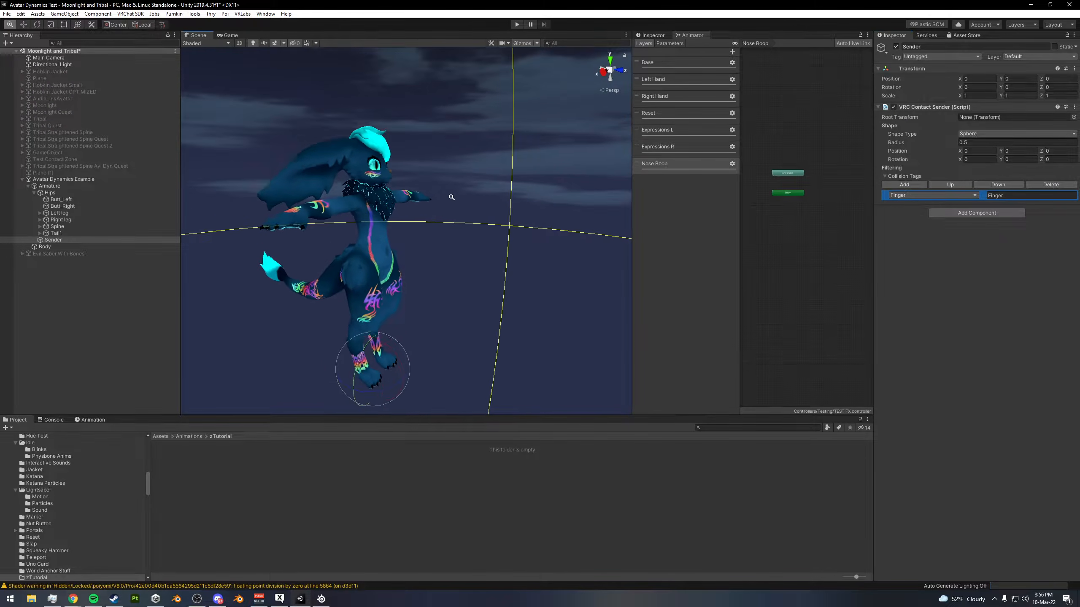
pyautogui.click(974, 142)
pyautogui.press('BackSpace')
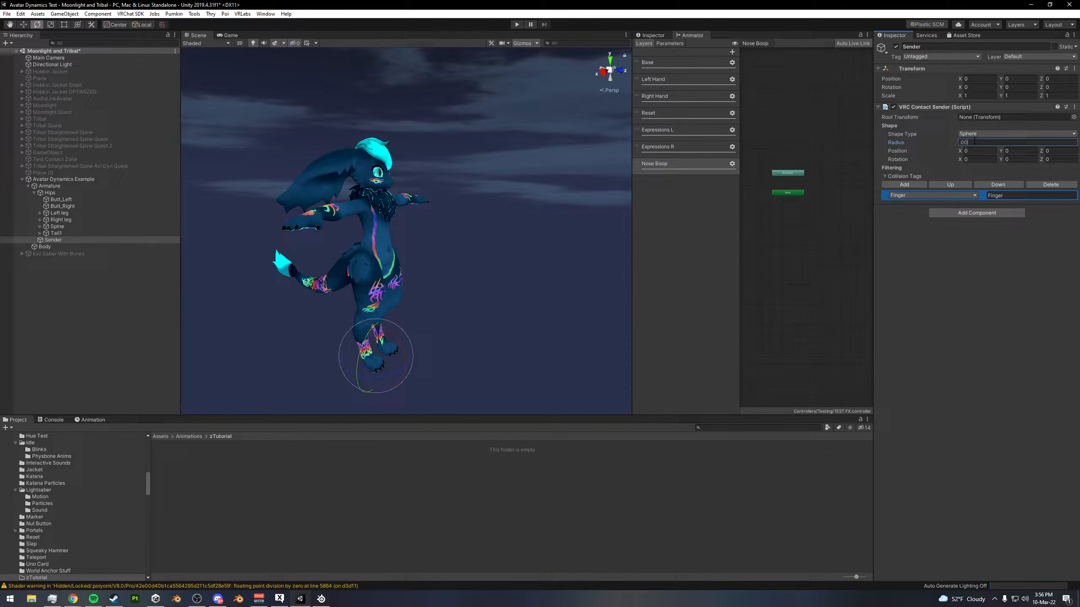
# - Move the Sender object out in front of the avatar near foot height, at about Y -0.00585, Z 0.00244
pyautogui.keyDown('alt'); pyautogui.moveTo(580, 243); pyautogui.dragTo(668, 232); pyautogui.keyUp('alt')
pyautogui.press('w')
pyautogui.moveTo(378, 348); pyautogui.dragTo(450, 142)
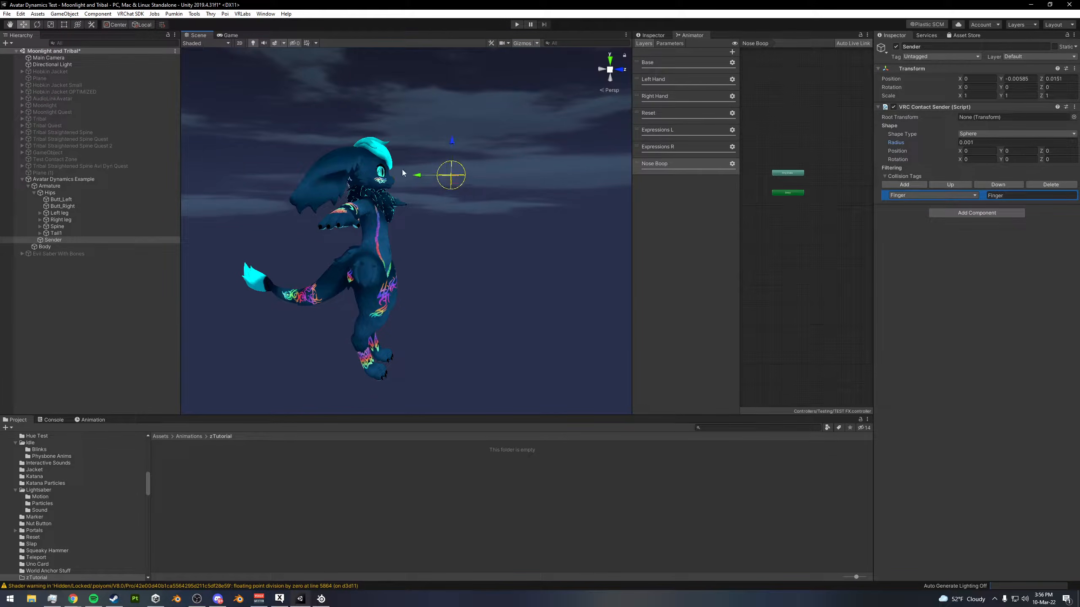
pyautogui.keyDown('alt'); pyautogui.moveTo(398, 173); pyautogui.dragTo(342, 190); pyautogui.keyUp('alt')
pyautogui.keyDown('alt'); pyautogui.moveTo(342, 191); pyautogui.dragTo(528, 240, button='right'); pyautogui.keyUp('alt')
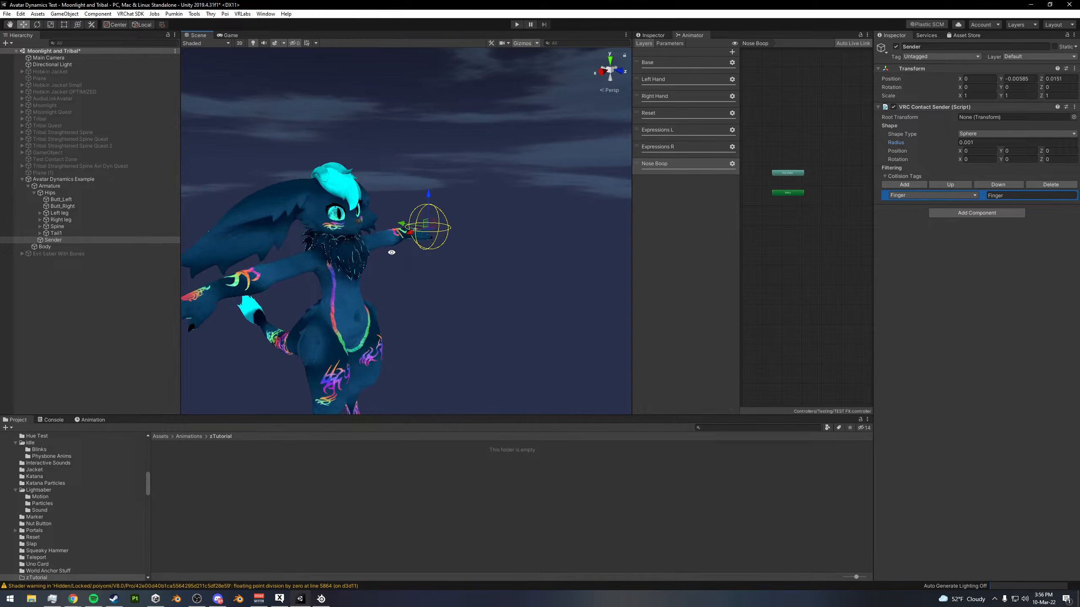
pyautogui.keyDown('alt'); pyautogui.moveTo(388, 246); pyautogui.dragTo(466, 269); pyautogui.keyUp('alt')
pyautogui.keyDown('alt'); pyautogui.moveTo(467, 270); pyautogui.dragTo(409, 225, button='right'); pyautogui.keyUp('alt')
pyautogui.moveTo(452, 136); pyautogui.dragTo(442, 281)
pyautogui.moveTo(460, 254); pyautogui.dragTo(463, 212, button='middle')
pyautogui.moveTo(458, 215); pyautogui.dragTo(457, 226)
pyautogui.moveTo(472, 148); pyautogui.dragTo(476, 274, button='middle')
pyautogui.keyDown('alt'); pyautogui.moveTo(477, 274); pyautogui.dragTo(399, 270); pyautogui.keyUp('alt')
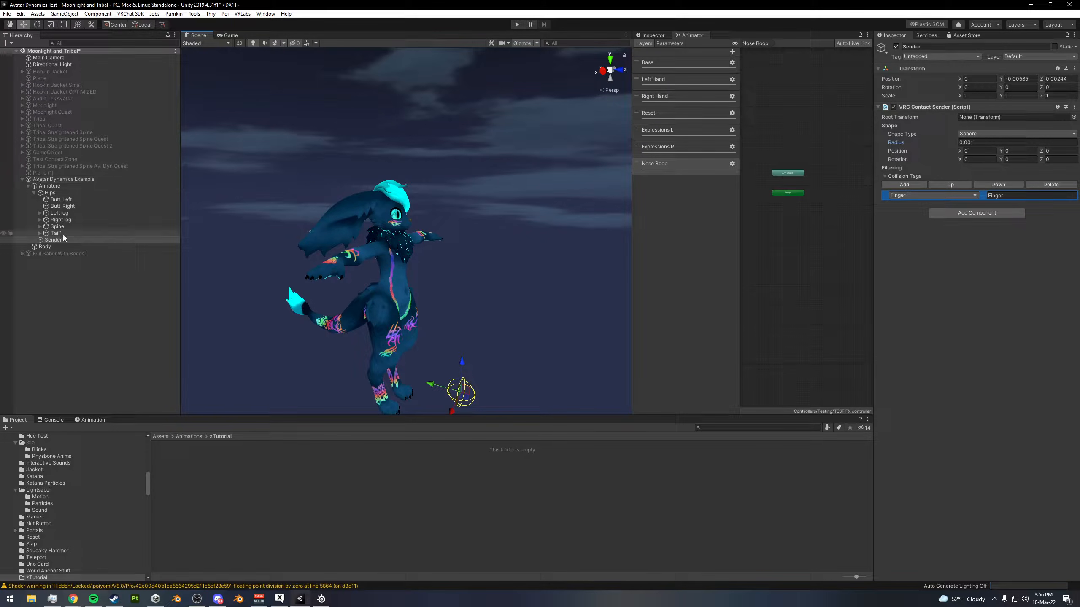
# - Create an empty object under Avatar Dynamics Example named Nose Boop Receiver and add a VRC Contact Receiver component to it
pyautogui.rightClick(52, 179)
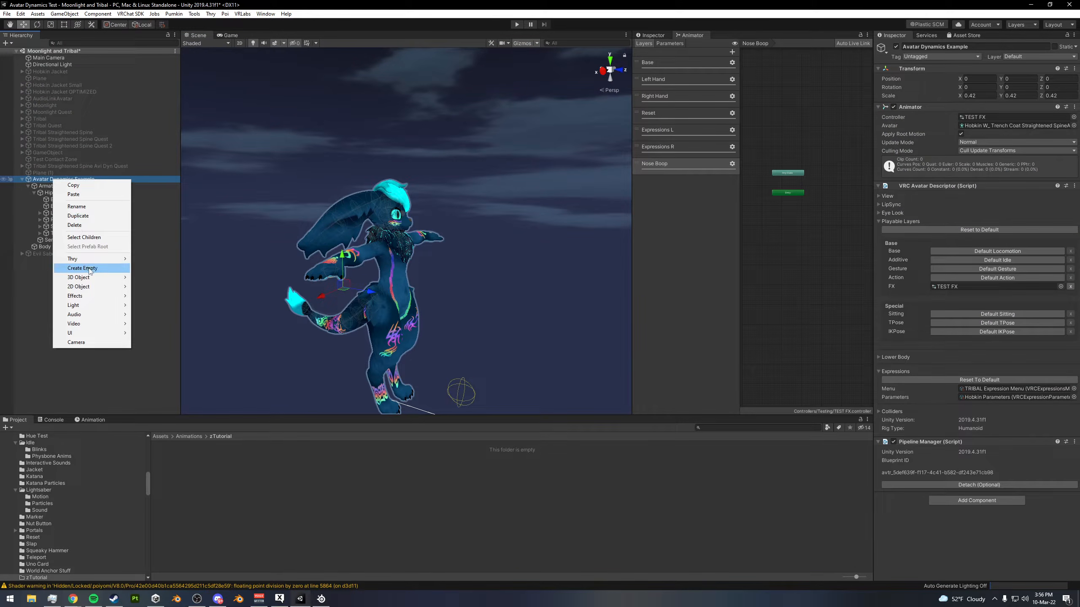
pyautogui.click(83, 268)
pyautogui.click(942, 47)
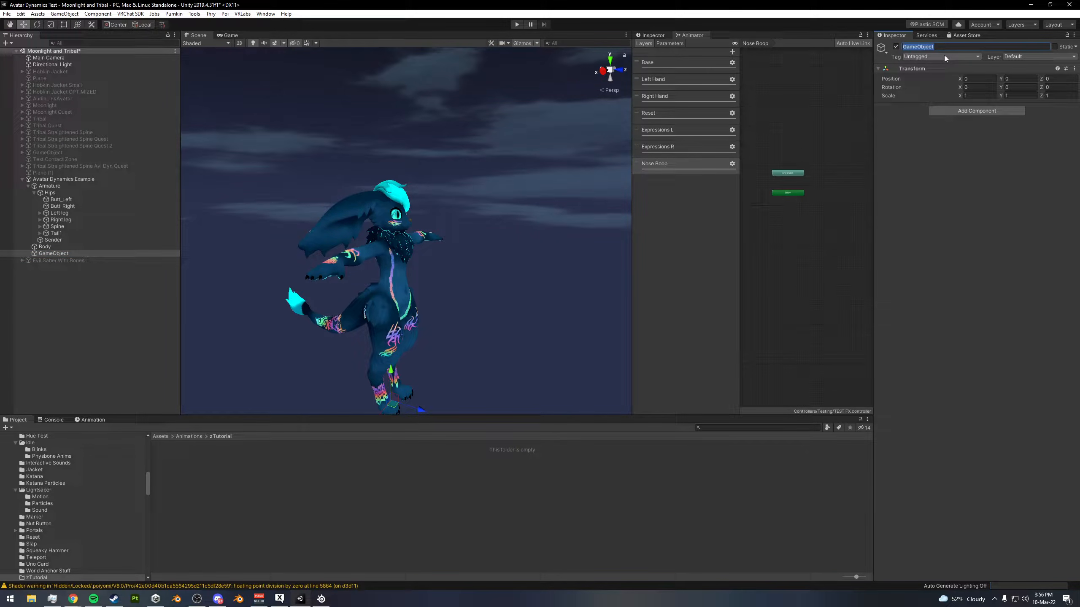
pyautogui.write('Nose Boop Receiver')
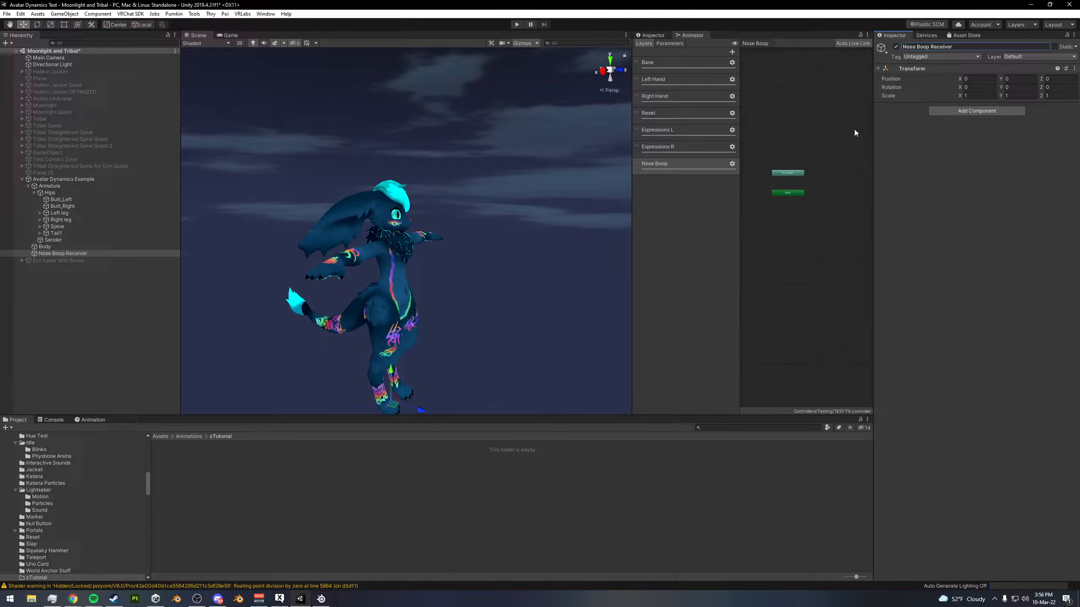
pyautogui.click(977, 110)
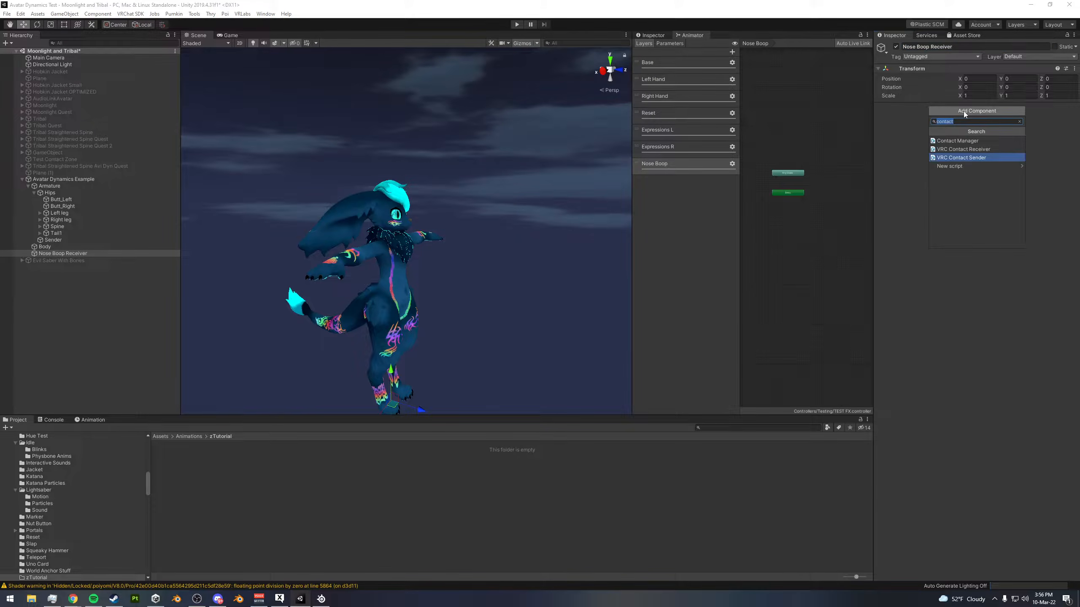
pyautogui.click(970, 153)
# - Expand the spine bones down to the head and parent Nose Boop Receiver to the Head bone
pyautogui.keyDown('alt'); pyautogui.moveTo(516, 298); pyautogui.dragTo(524, 251); pyautogui.keyUp('alt')
pyautogui.moveTo(524, 251); pyautogui.dragTo(528, 186, button='middle')
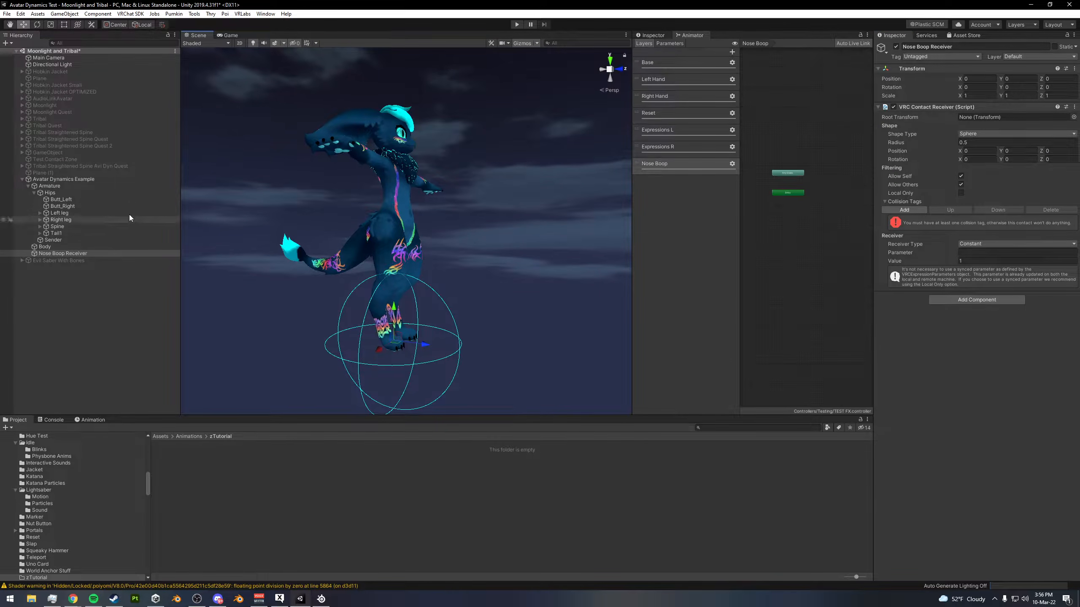
pyautogui.click(40, 226)
pyautogui.click(46, 234)
pyautogui.click(52, 247)
pyautogui.click(58, 254)
pyautogui.moveTo(66, 348); pyautogui.dragTo(82, 255)
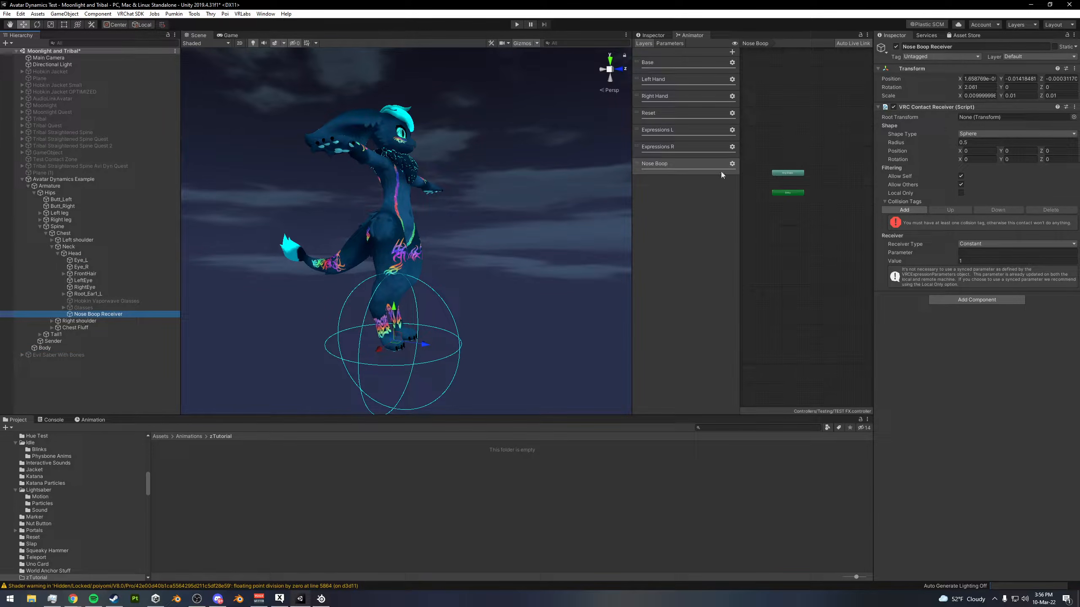
# - Set the receiver's local position to 0 on the X, Y and Z axes
pyautogui.click(975, 79)
pyautogui.write('0')
pyautogui.press('Tab')
pyautogui.write('0')
pyautogui.press('Tab')
pyautogui.write('0')
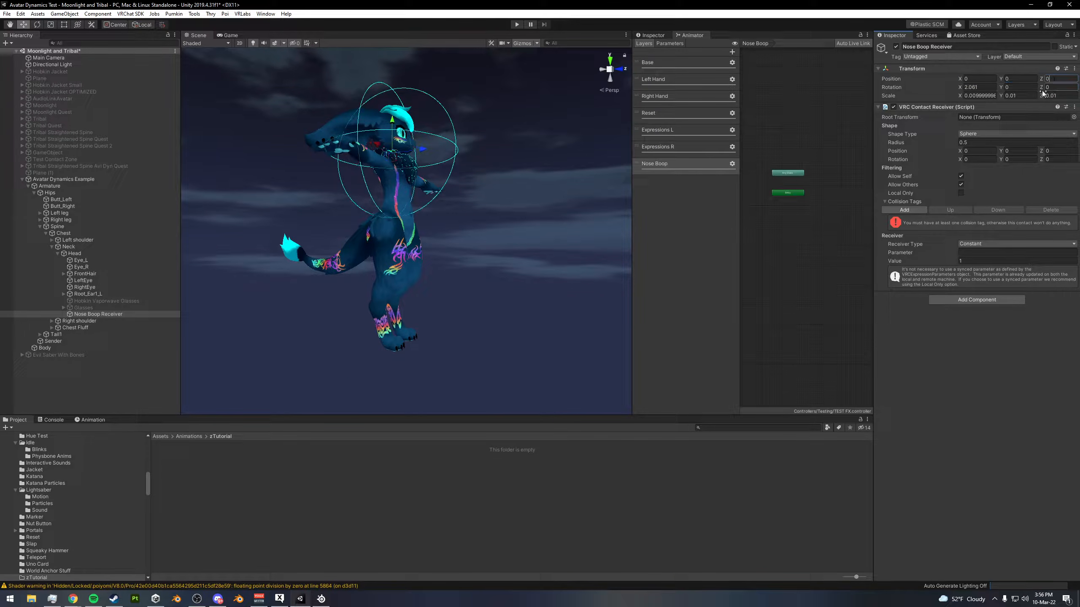
# - Move the receiver up and forward to the tip of the avatar's nose, at about Y 0.000663, Z 0.001926
pyautogui.keyDown('alt'); pyautogui.moveTo(426, 148); pyautogui.dragTo(509, 169); pyautogui.keyUp('alt')
pyautogui.moveTo(508, 169); pyautogui.dragTo(501, 234, button='middle')
pyautogui.scroll(12, 501, 235)
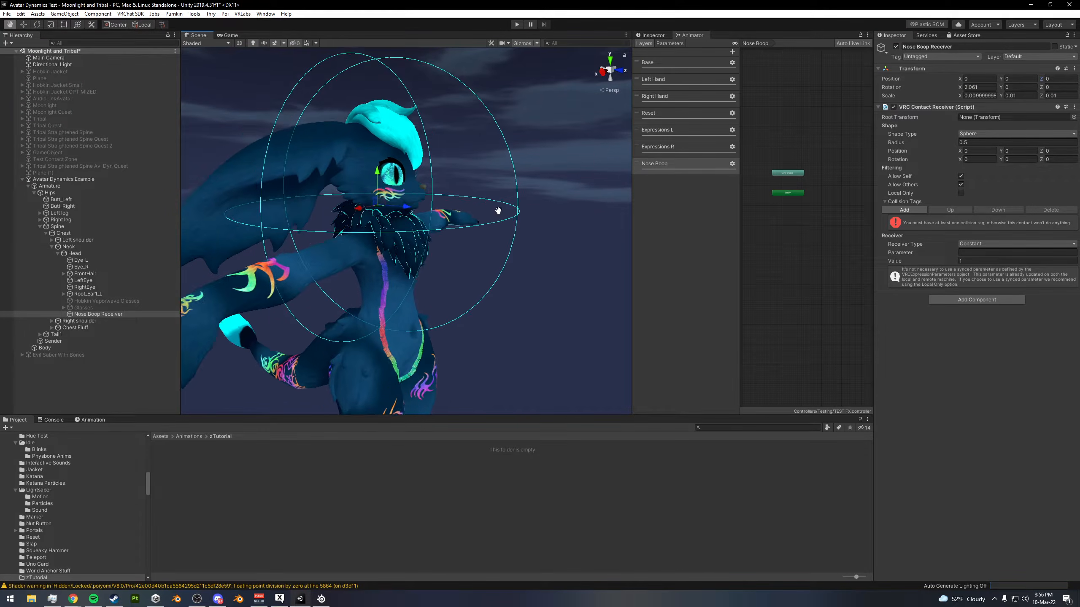
pyautogui.keyDown('alt'); pyautogui.moveTo(486, 197); pyautogui.dragTo(510, 221); pyautogui.keyUp('alt')
pyautogui.click(602, 72)
pyautogui.moveTo(411, 208); pyautogui.dragTo(411, 165)
pyautogui.keyDown('alt'); pyautogui.moveTo(414, 175); pyautogui.dragTo(566, 234); pyautogui.keyUp('alt')
pyautogui.scroll(3, 555, 205)
pyautogui.scroll(4, 515, 224)
pyautogui.moveTo(477, 169); pyautogui.dragTo(442, 198)
pyautogui.scroll(-5, 442, 198)
# - Set the contact receiver's sphere radius to 0.03
pyautogui.click(980, 143)
pyautogui.write('.0')
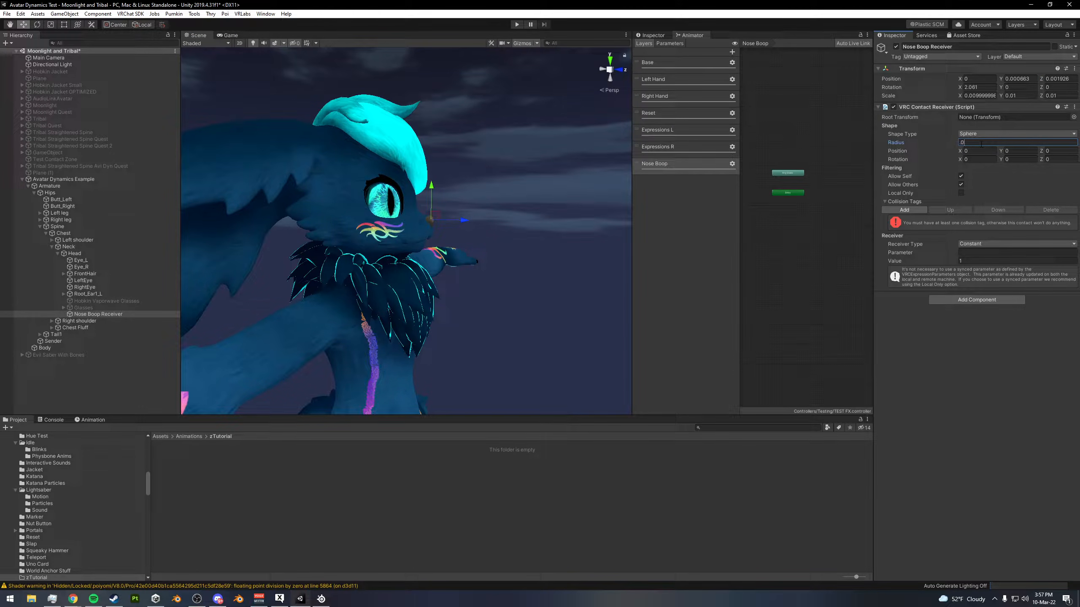
pyautogui.write('1')
pyautogui.press('BackSpace')
pyautogui.write('5')
pyautogui.press('BackSpace')
pyautogui.write('3')
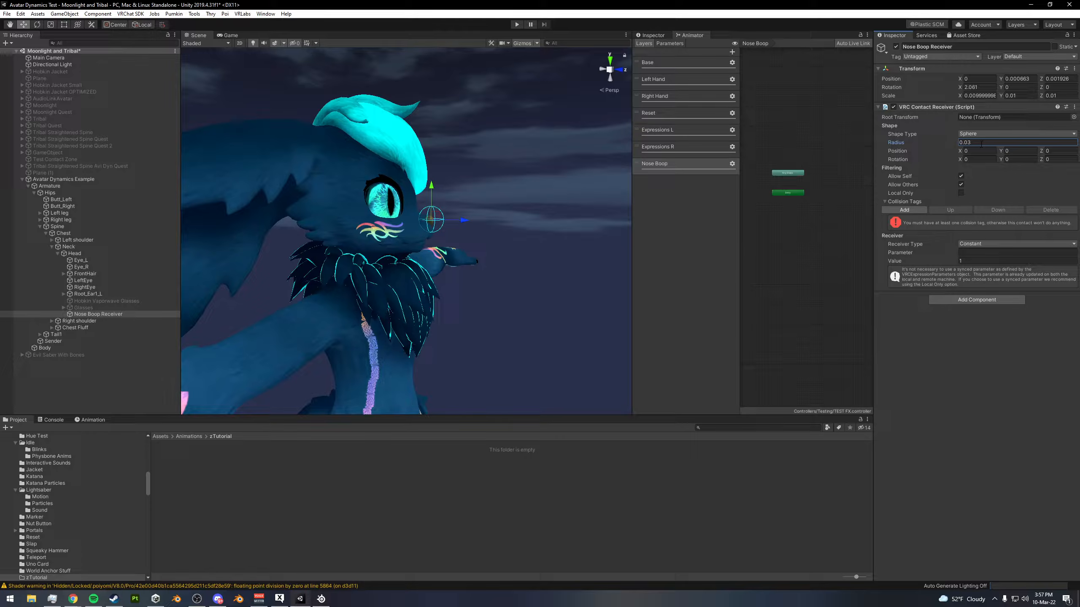
# - Turn off Allow Self in the Nose Boop Receiver's contact filtering
pyautogui.keyDown('alt'); pyautogui.moveTo(444, 279); pyautogui.dragTo(491, 287); pyautogui.keyUp('alt')
pyautogui.scroll(6, 491, 288)
pyautogui.keyDown('alt'); pyautogui.moveTo(608, 258); pyautogui.dragTo(468, 271); pyautogui.keyUp('alt')
pyautogui.keyDown('alt'); pyautogui.moveTo(325, 260); pyautogui.dragTo(451, 233); pyautogui.keyUp('alt')
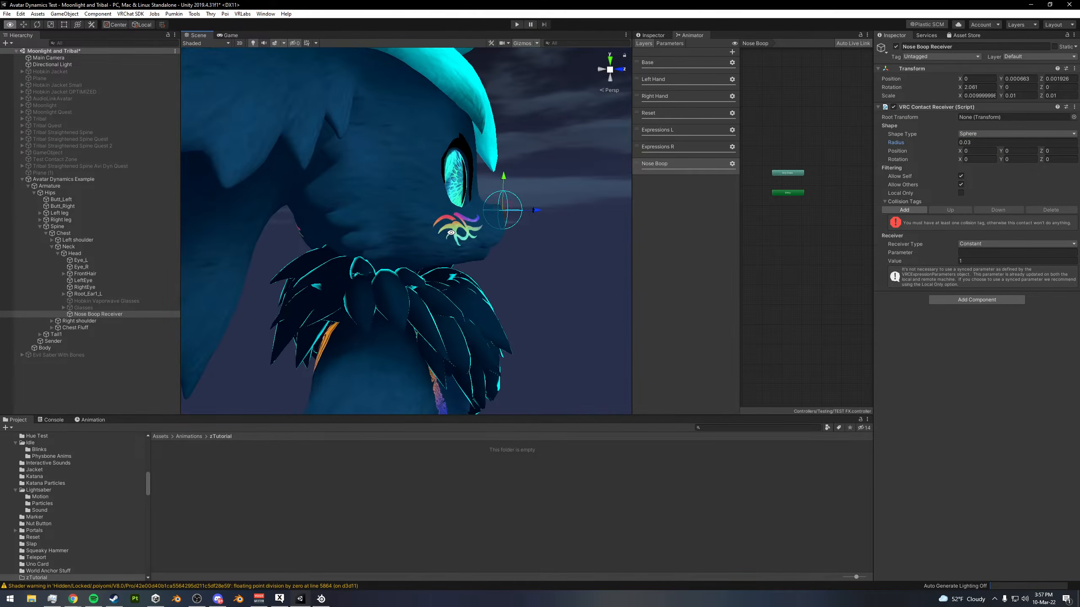
pyautogui.keyDown('alt'); pyautogui.moveTo(507, 207); pyautogui.dragTo(618, 208); pyautogui.keyUp('alt')
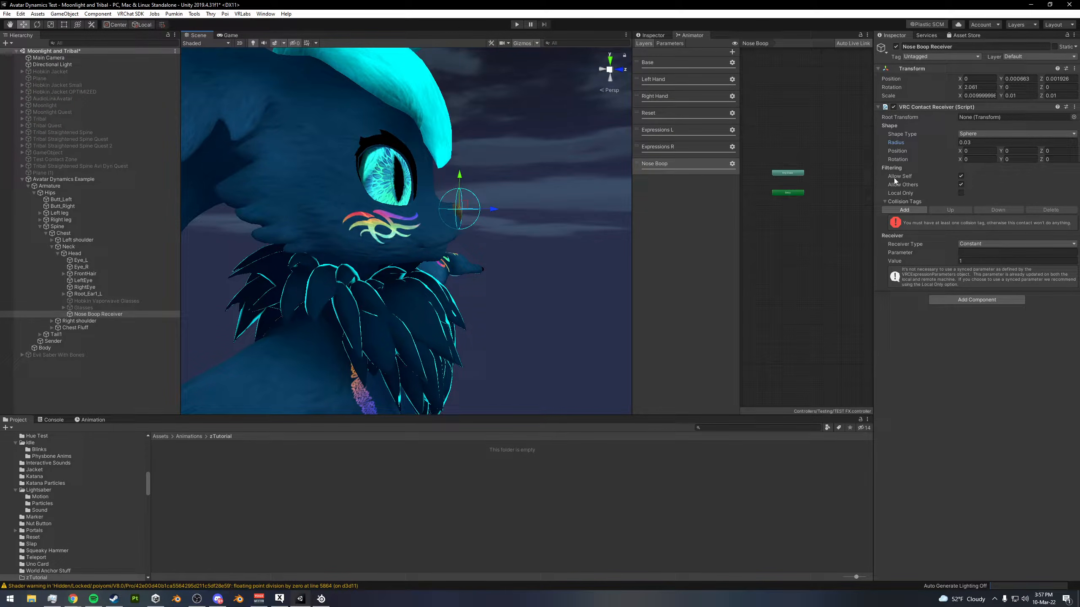
pyautogui.click(960, 176)
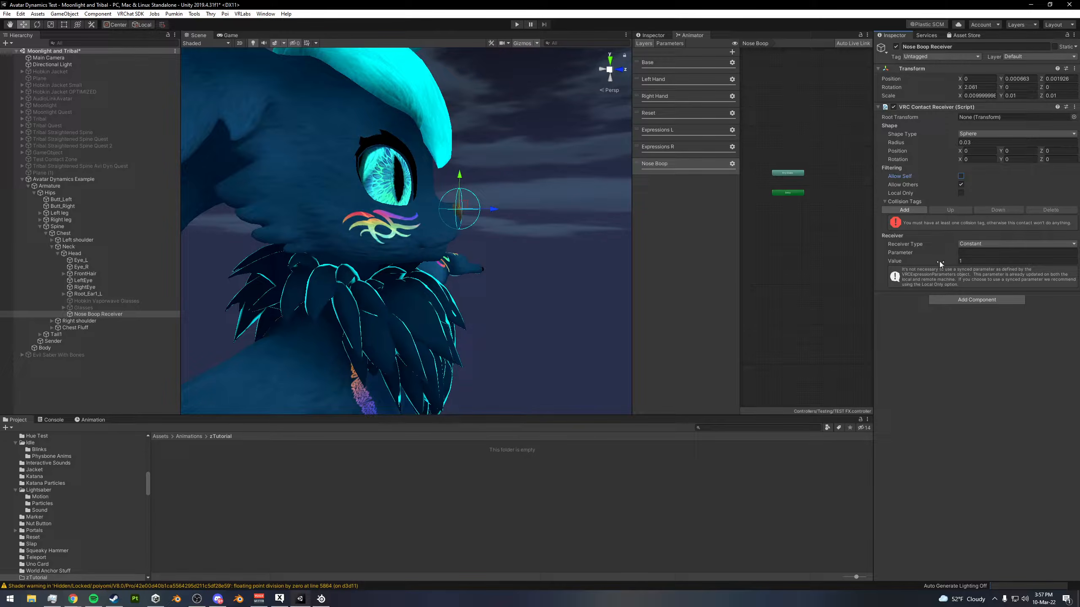
# - Add a collision tag to the receiver and set it to Finger
pyautogui.click(920, 210)
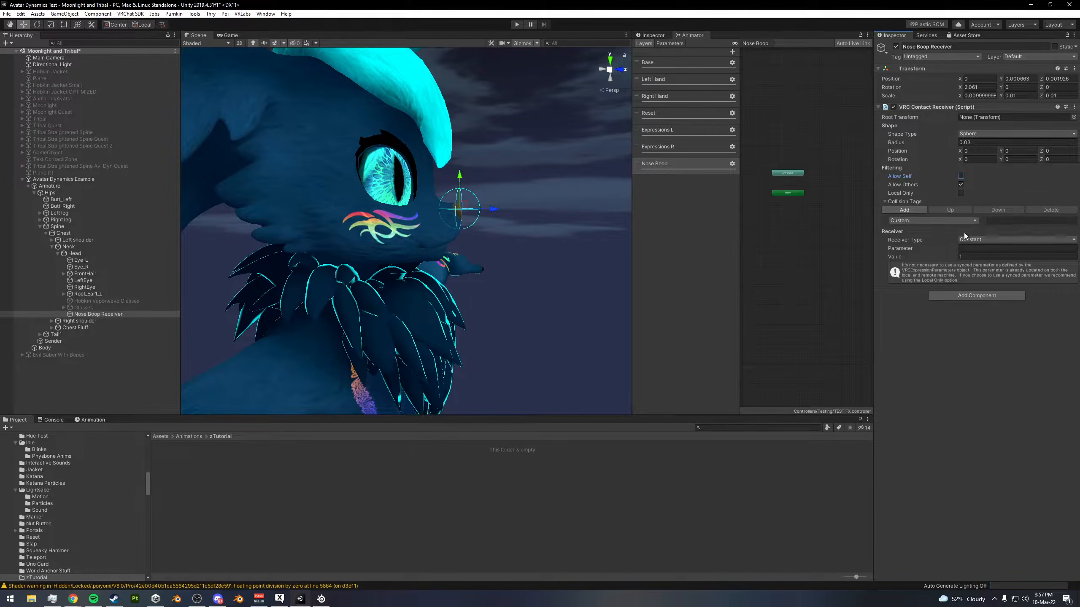
pyautogui.click(943, 219)
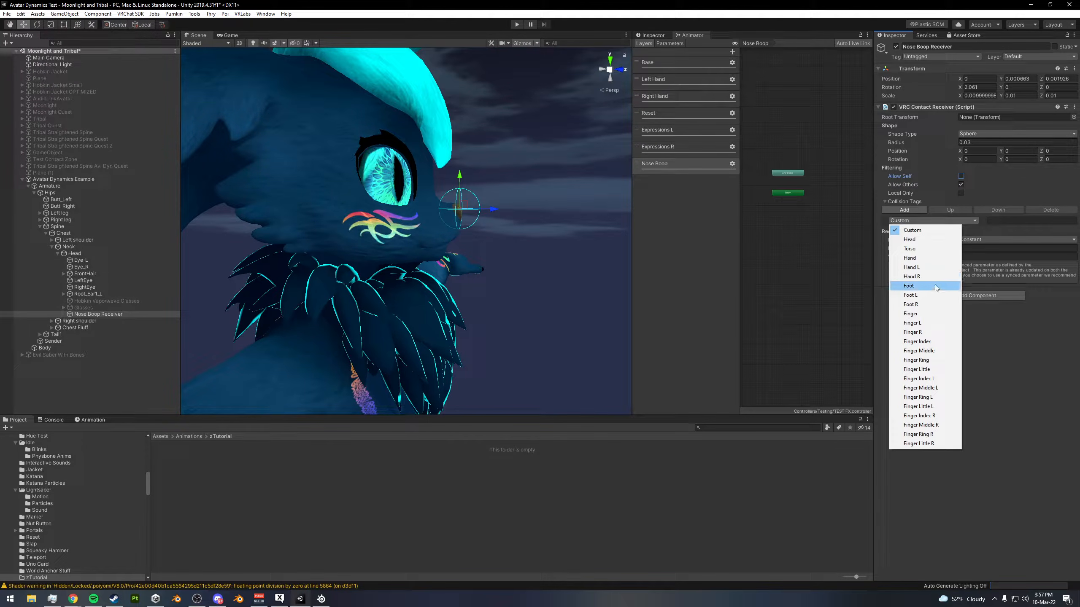
pyautogui.click(926, 313)
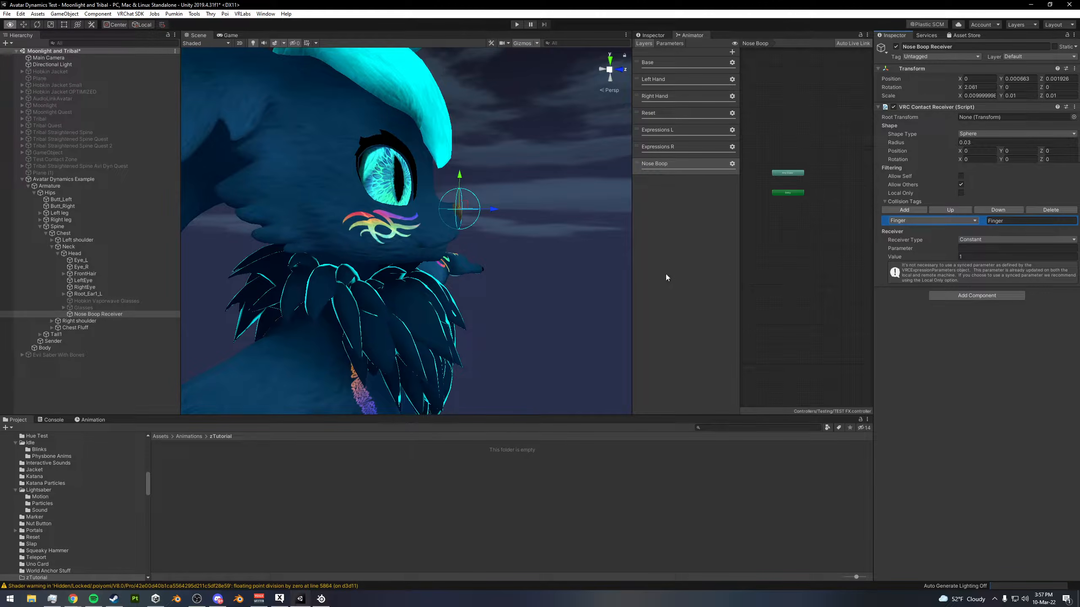
# - Look up the boop parameter in the animator's parameter list and set the receiver's parameter to Boop
pyautogui.moveTo(460, 292); pyautogui.dragTo(484, 287, button='middle')
pyautogui.scroll(-3, 468, 293)
pyautogui.keyDown('alt'); pyautogui.scroll(10, 340, 298); pyautogui.keyUp('alt')
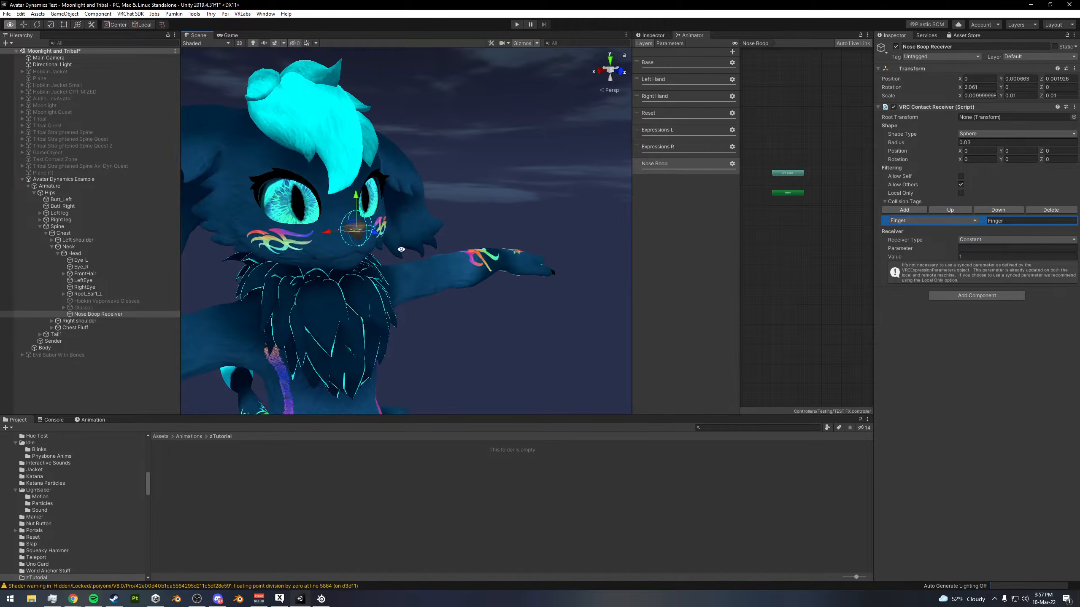
pyautogui.keyDown('alt'); pyautogui.moveTo(378, 234); pyautogui.dragTo(428, 228); pyautogui.keyUp('alt')
pyautogui.keyDown('alt'); pyautogui.moveTo(644, 258); pyautogui.dragTo(613, 157); pyautogui.keyUp('alt')
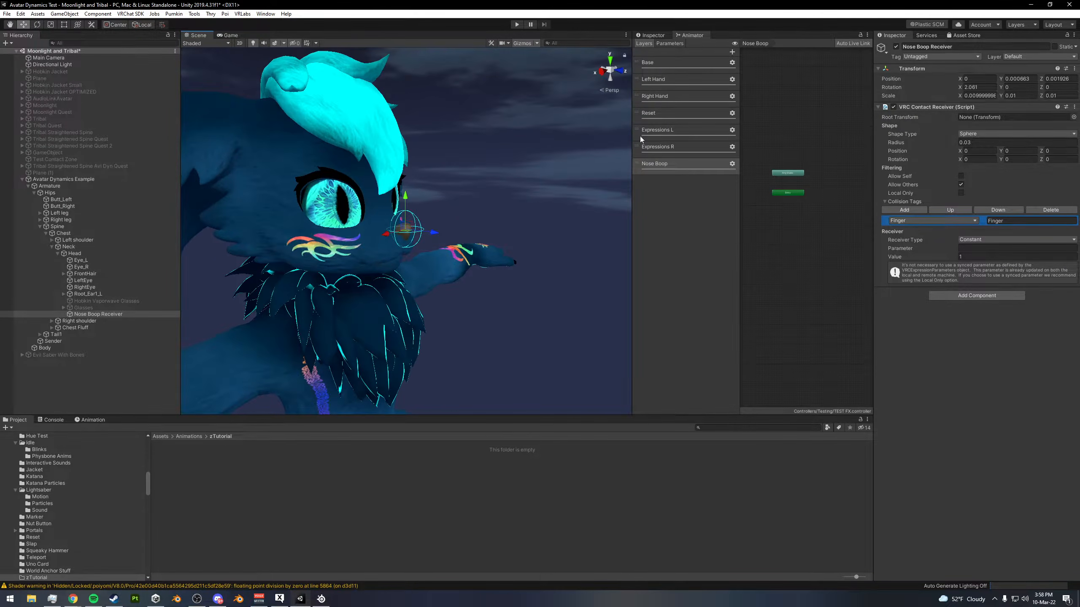
pyautogui.click(670, 43)
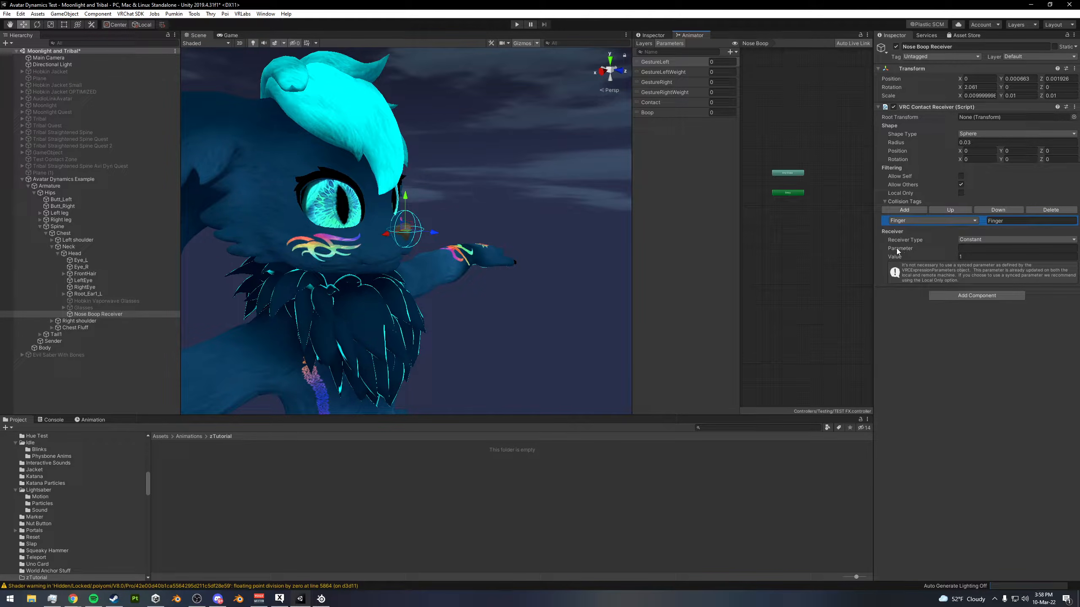
pyautogui.click(1020, 249)
pyautogui.write('Boop')
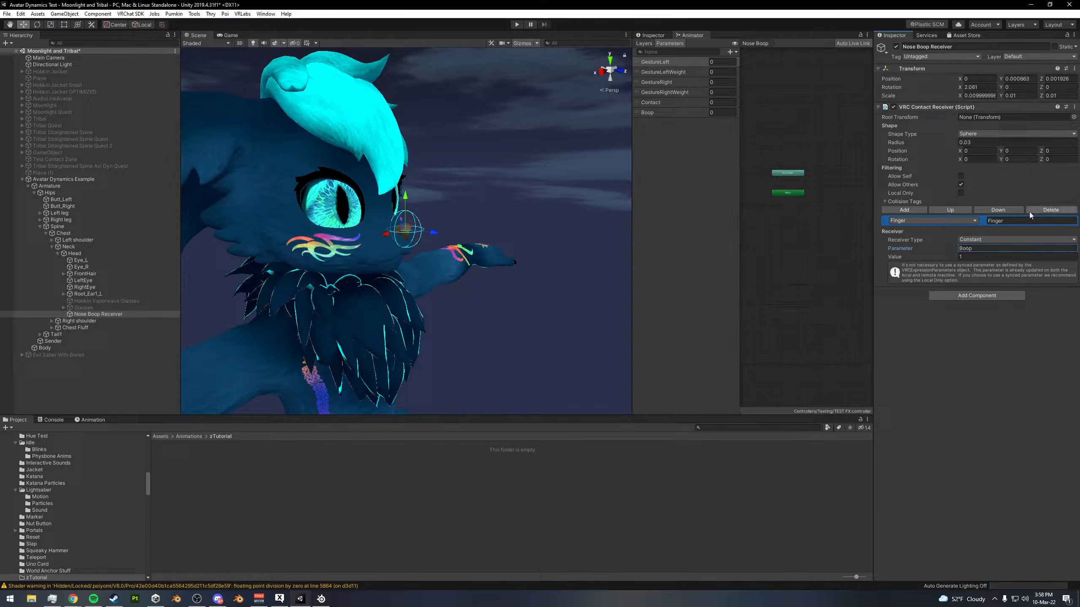
# - Examine the receiver's contact sphere around the avatar's nose up close and from several angles
pyautogui.scroll(2, 605, 254)
pyautogui.scroll(5, 604, 253)
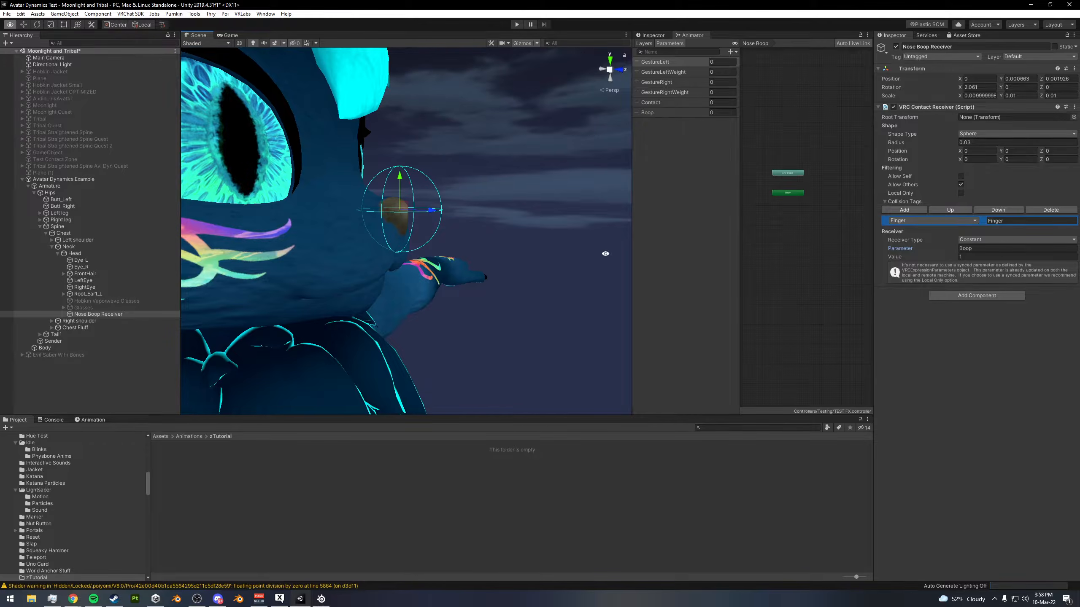
pyautogui.scroll(3, 604, 254)
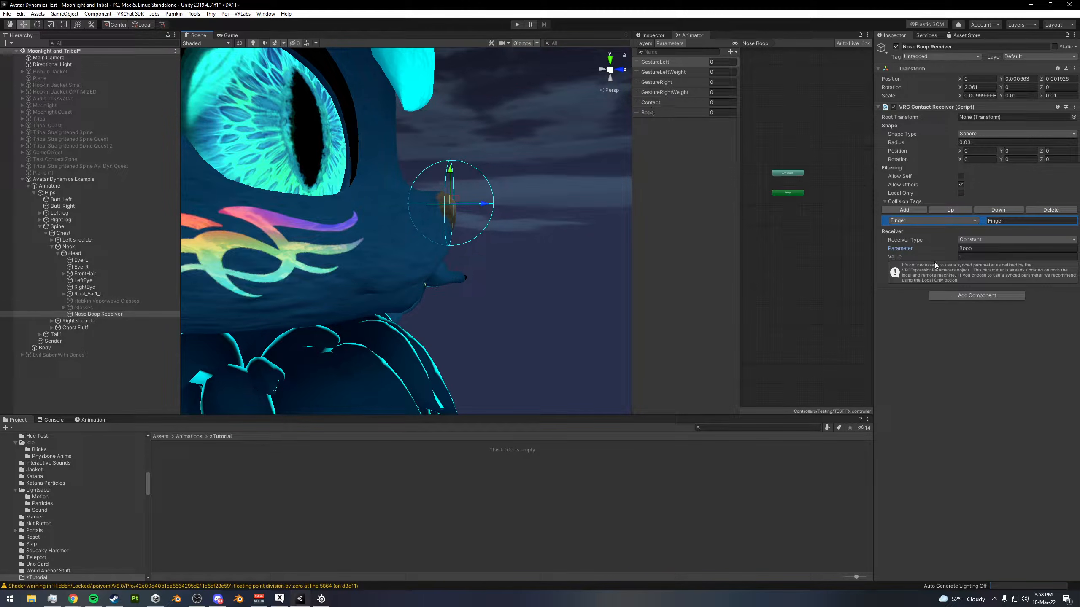
pyautogui.keyDown('alt'); pyautogui.moveTo(480, 191); pyautogui.dragTo(446, 201); pyautogui.keyUp('alt')
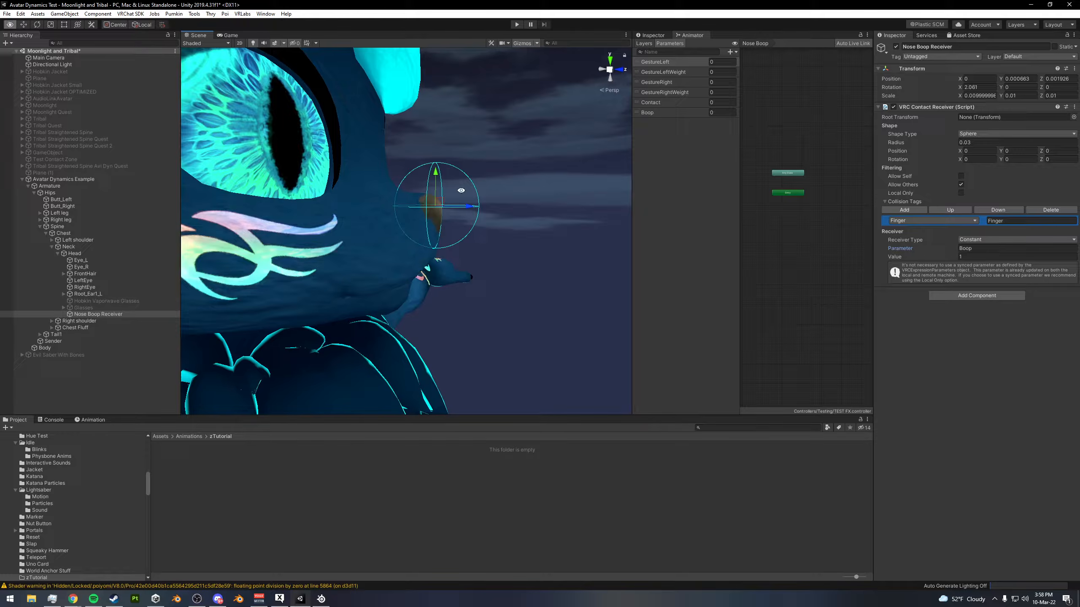
pyautogui.keyDown('alt'); pyautogui.moveTo(455, 208); pyautogui.dragTo(459, 201); pyautogui.keyUp('alt')
pyautogui.keyDown('alt'); pyautogui.moveTo(459, 201); pyautogui.dragTo(421, 202, button='right'); pyautogui.keyUp('alt')
pyautogui.keyDown('alt'); pyautogui.moveTo(421, 201); pyautogui.dragTo(481, 202); pyautogui.keyUp('alt')
pyautogui.keyDown('alt'); pyautogui.moveTo(523, 202); pyautogui.dragTo(613, 202, button='right'); pyautogui.keyUp('alt')
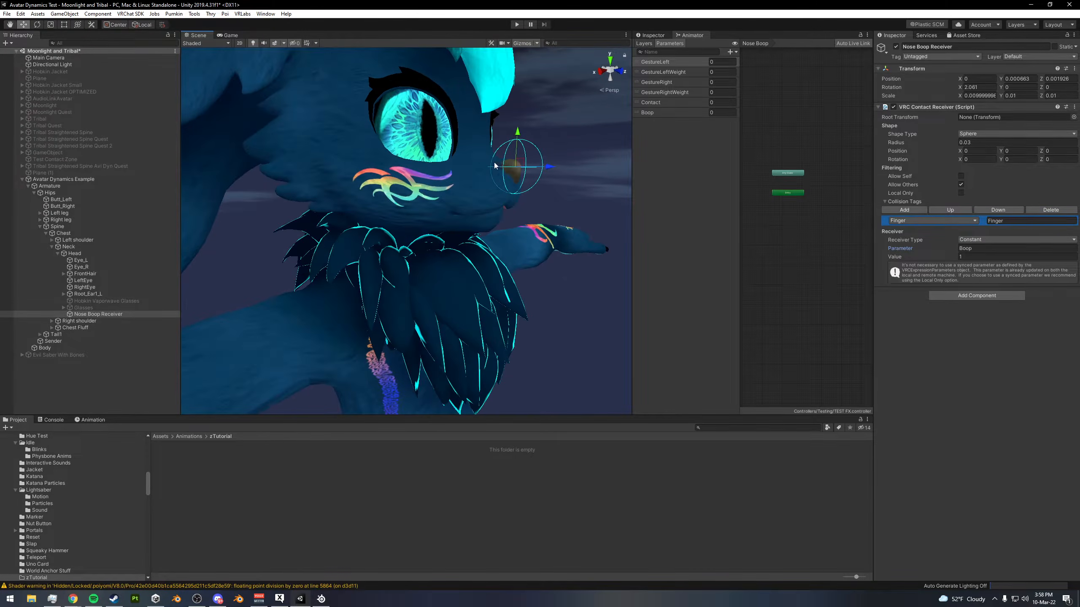
pyautogui.keyDown('alt'); pyautogui.moveTo(548, 158); pyautogui.dragTo(528, 161); pyautogui.keyUp('alt')
pyautogui.keyDown('alt'); pyautogui.moveTo(528, 161); pyautogui.dragTo(441, 209, button='right'); pyautogui.keyUp('alt')
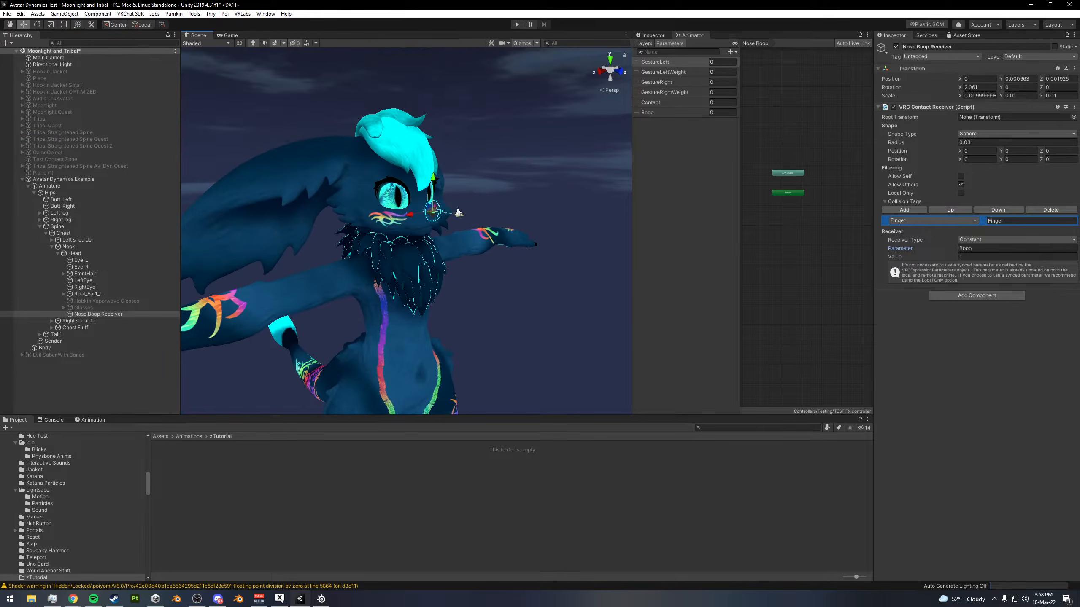
pyautogui.scroll(4, 440, 210)
pyautogui.keyDown('alt'); pyautogui.moveTo(516, 208); pyautogui.dragTo(536, 207); pyautogui.keyUp('alt')
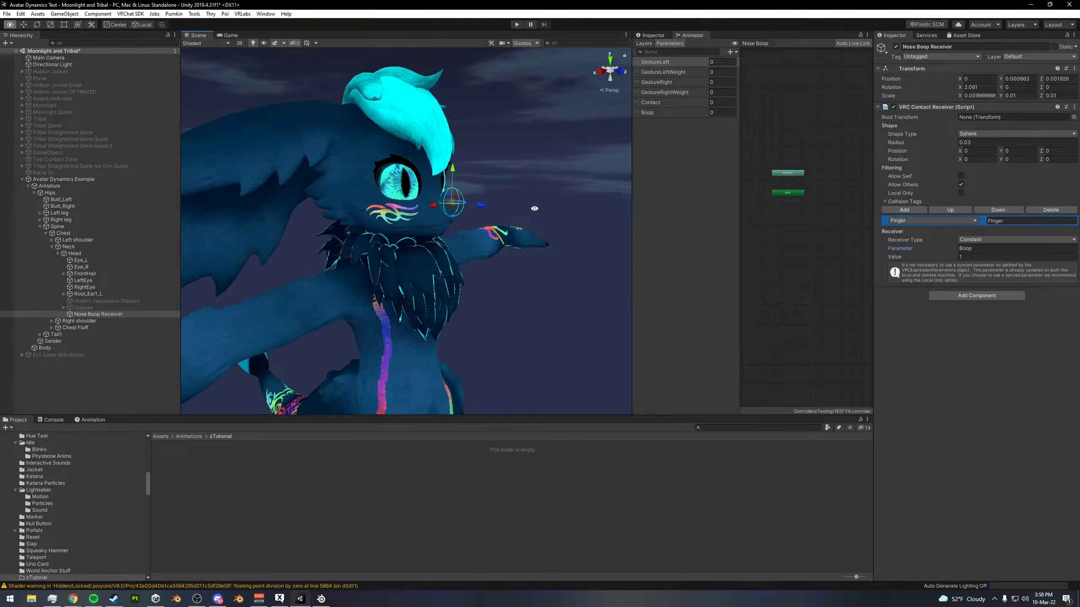
# - Create an animation clip named Boop Face in the zTutorial folder
pyautogui.click(643, 44)
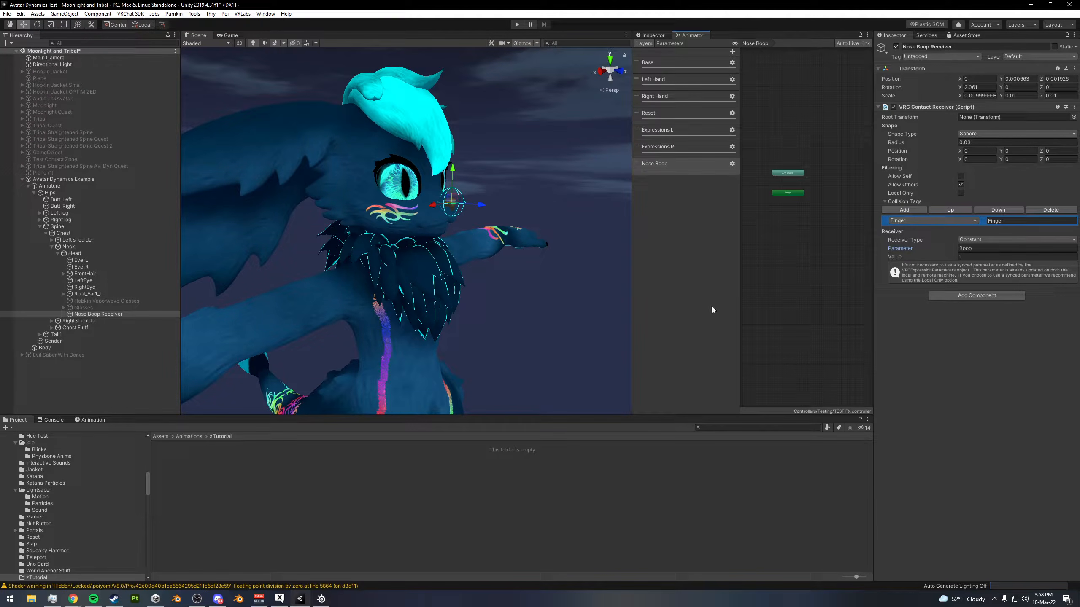
pyautogui.moveTo(787, 250); pyautogui.dragTo(741, 286, button='middle')
pyautogui.rightClick(261, 464)
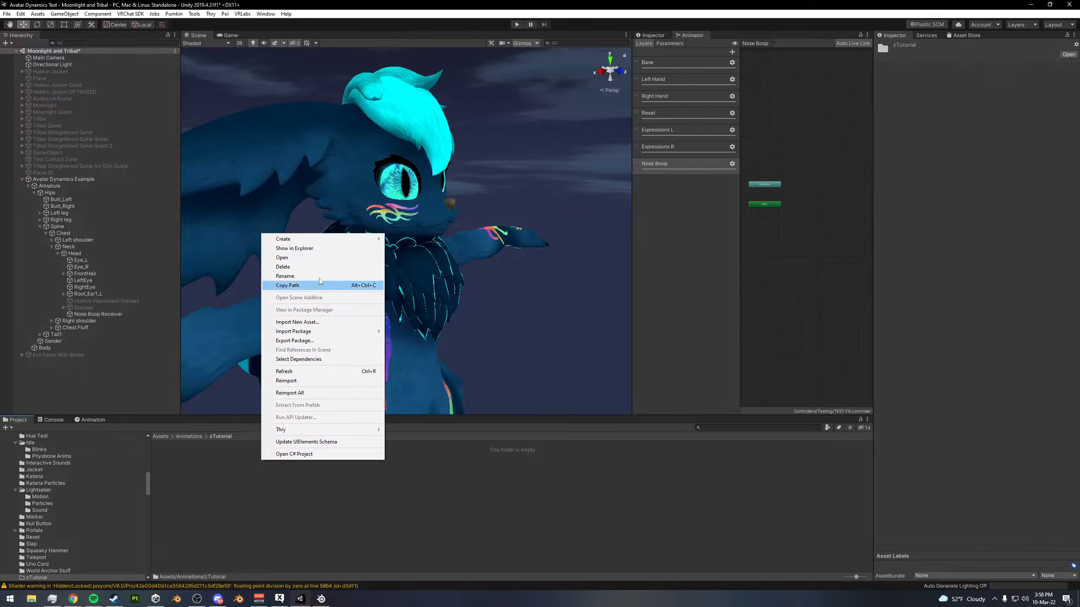
pyautogui.moveTo(282, 238)
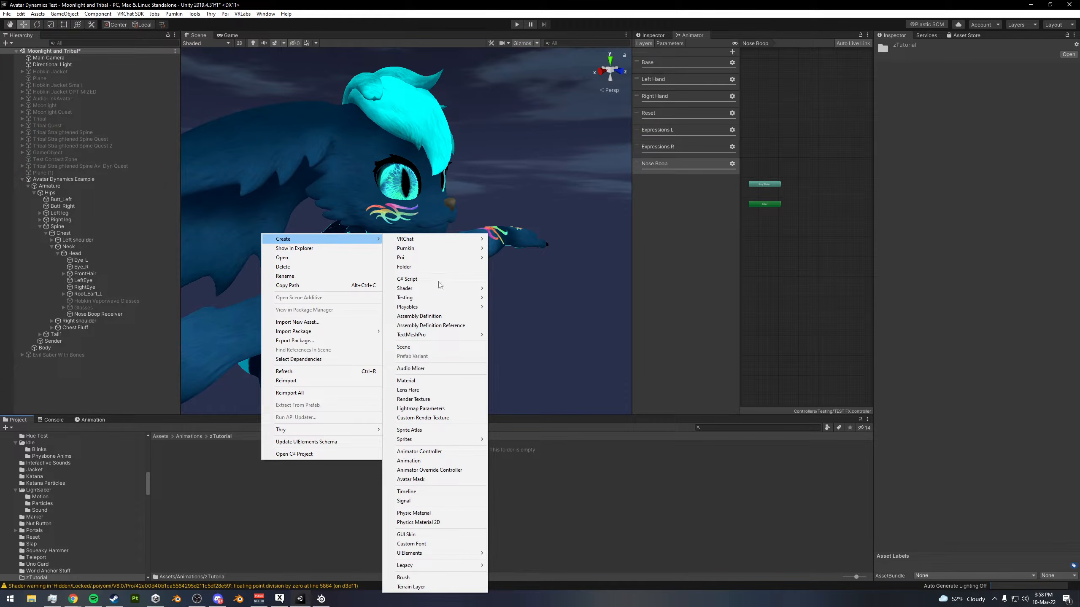
pyautogui.click(413, 463)
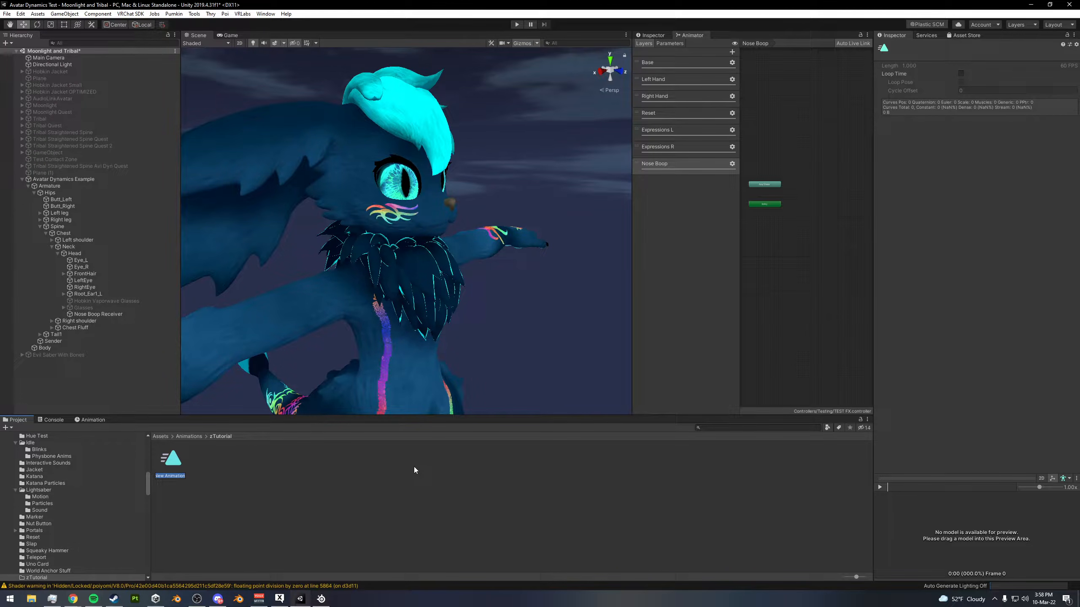
pyautogui.write('Boop')
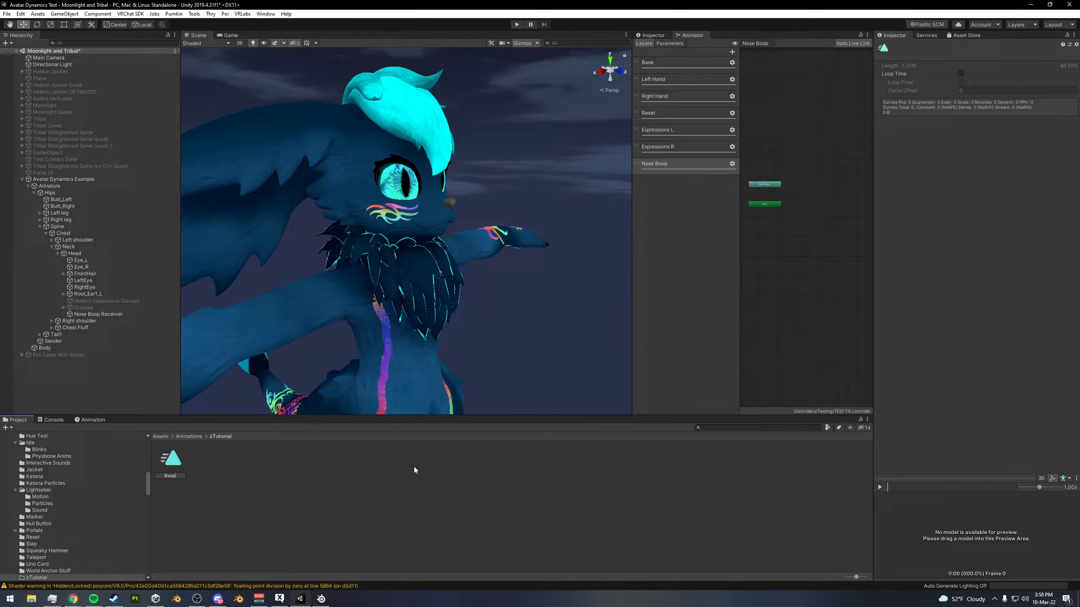
pyautogui.write(' Face')
pyautogui.press('Return')
# - Add the Boop Face clip as a state in the Nose Boop layer and turn off its Write Defaults
pyautogui.moveTo(773, 280); pyautogui.dragTo(772, 288, button='middle')
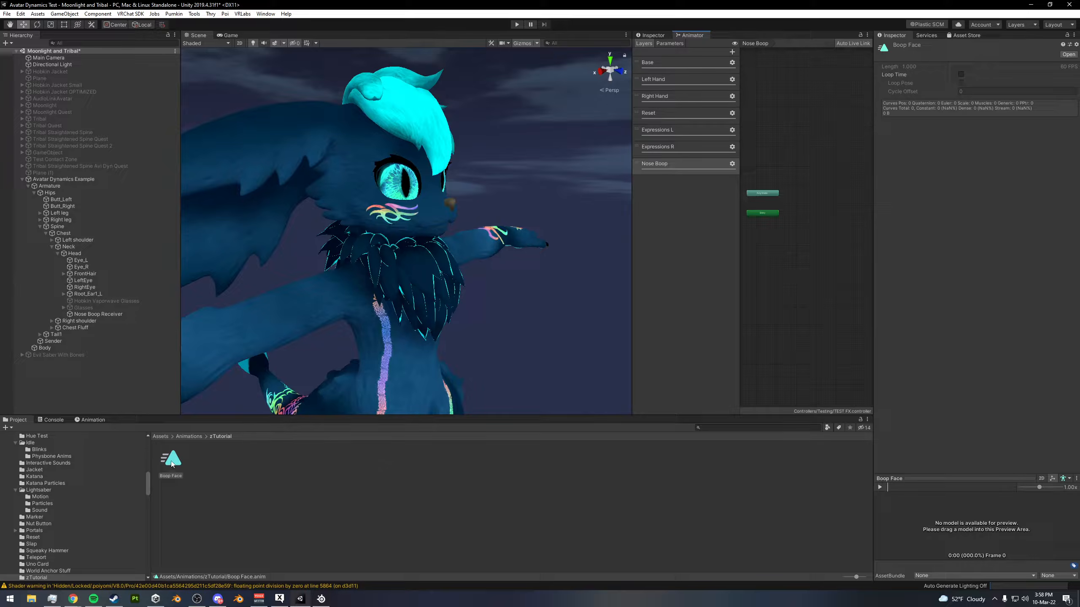
pyautogui.moveTo(172, 464); pyautogui.dragTo(819, 208)
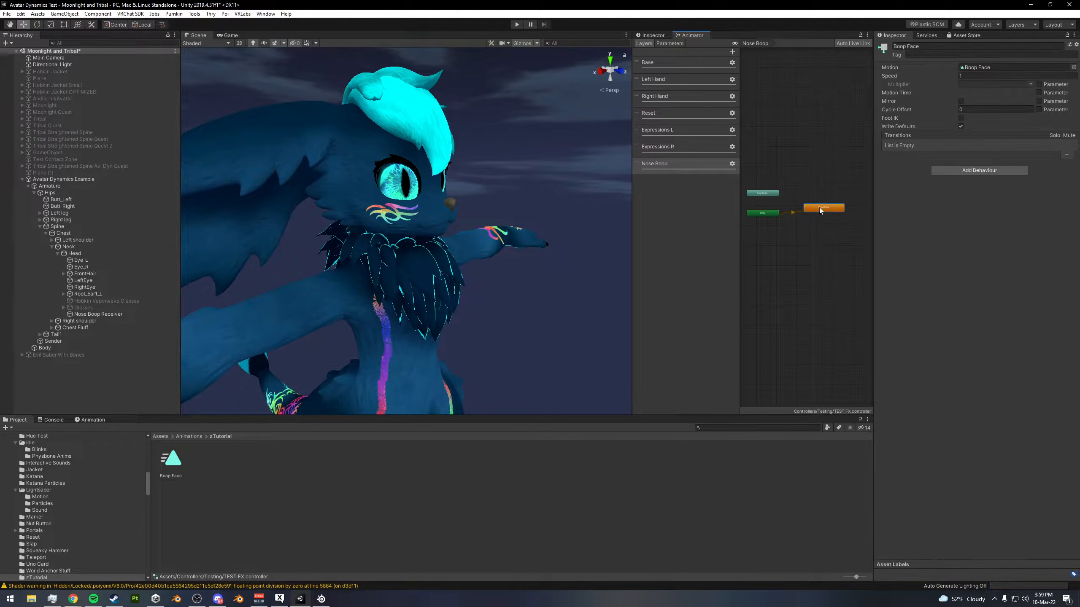
pyautogui.click(960, 127)
pyautogui.moveTo(821, 210); pyautogui.dragTo(817, 214)
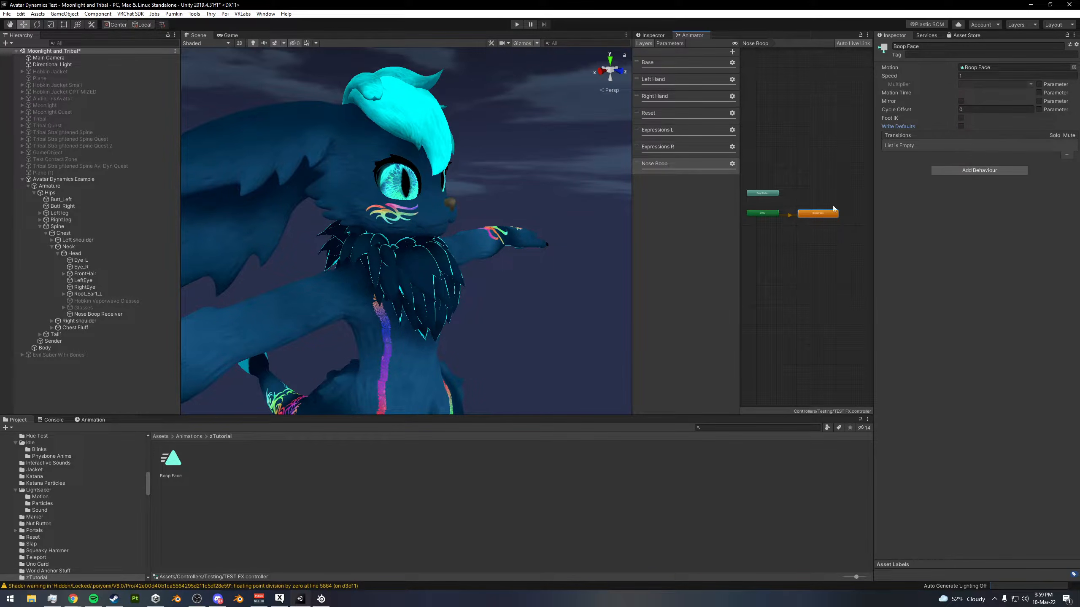
pyautogui.moveTo(798, 213); pyautogui.dragTo(792, 210, button='middle')
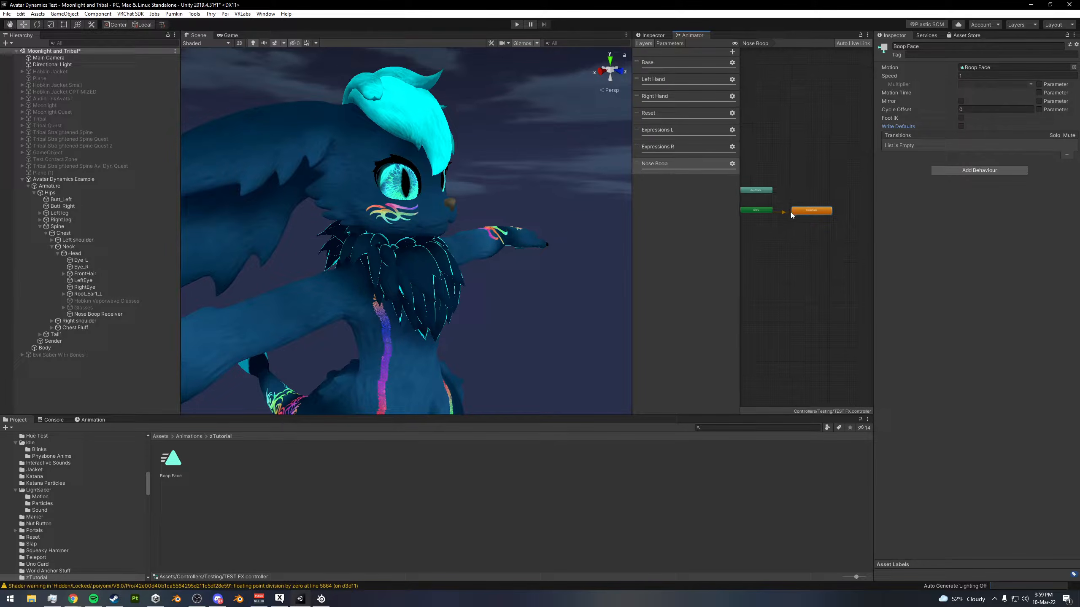
pyautogui.keyDown('alt'); pyautogui.moveTo(374, 183); pyautogui.dragTo(426, 181); pyautogui.keyUp('alt')
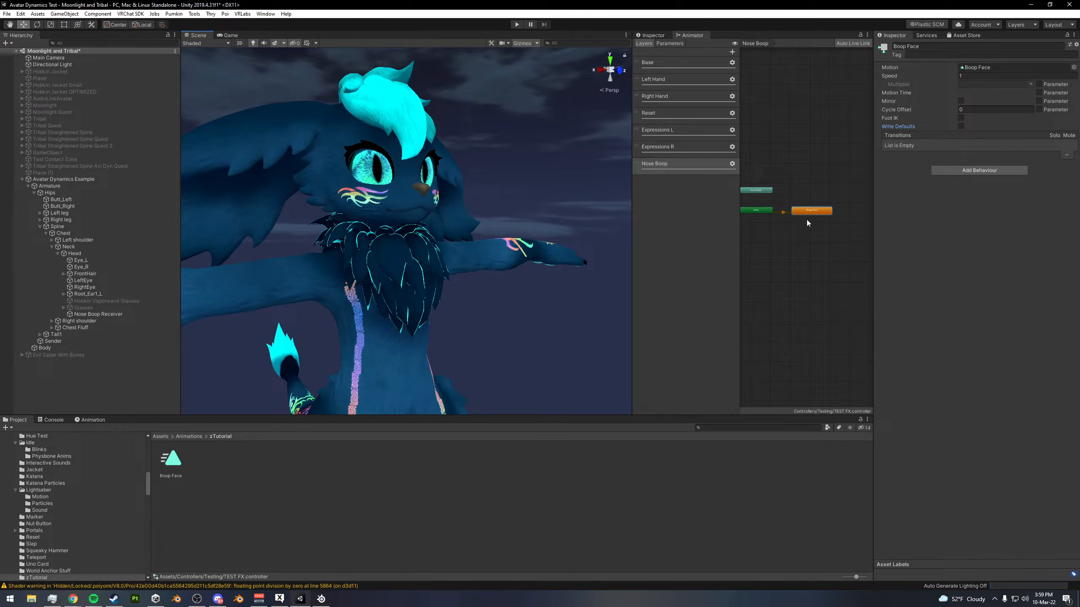
# - Locate the animation clip used by the Happy R state of the Expressions R layer in the project
pyautogui.click(686, 146)
pyautogui.moveTo(801, 245); pyautogui.dragTo(824, 247, button='middle')
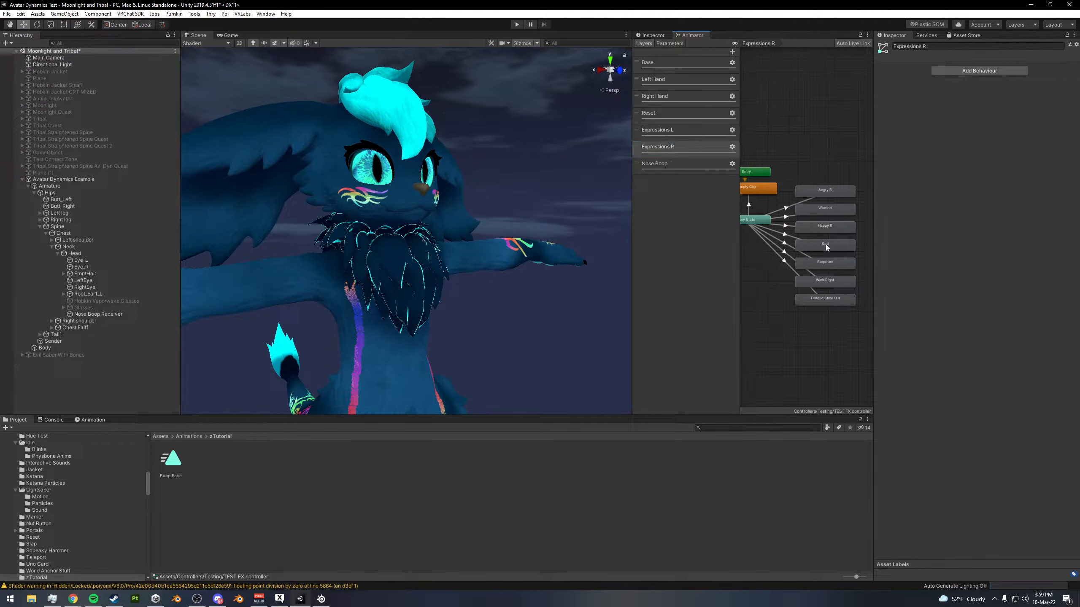
pyautogui.click(824, 225)
pyautogui.click(1000, 67)
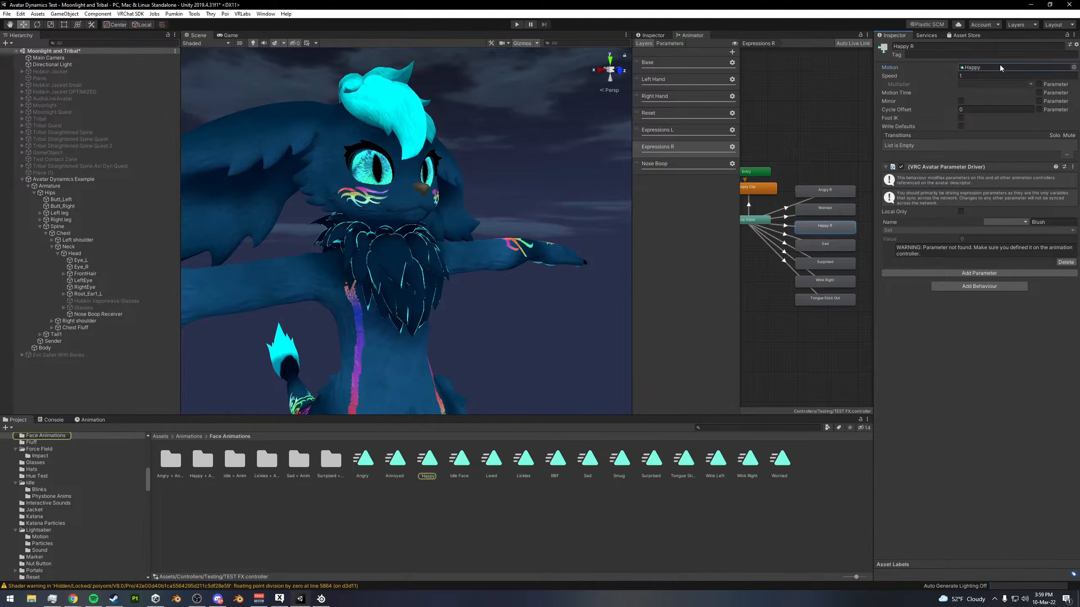
# - Add the Happy clip as a state in the Nose Boop layer and turn off its Write Defaults
pyautogui.click(680, 164)
pyautogui.moveTo(437, 466); pyautogui.dragTo(815, 167)
pyautogui.click(960, 126)
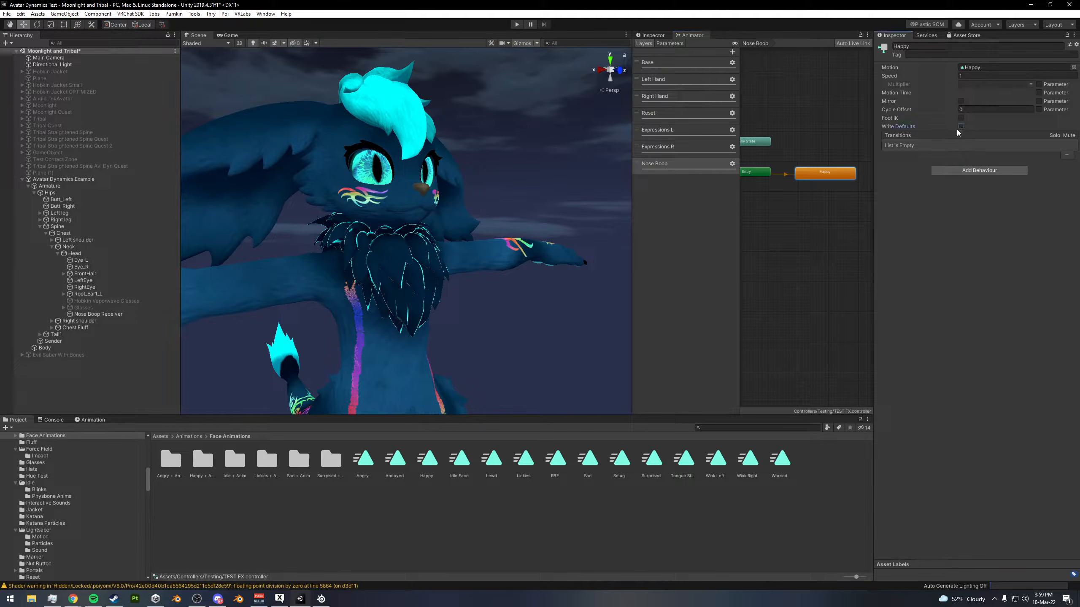
# - Search the project for Empty, add Empty Clip as a state in the Nose Boop layer and turn off its Write Defaults
pyautogui.moveTo(797, 190)
pyautogui.mouseDown(button='middle')
pyautogui.moveTo(815, 202)
pyautogui.moveTo(801, 232)
pyautogui.moveTo(802, 205)
pyautogui.mouseUp(button='middle')
pyautogui.scroll(-2, 803, 205)
pyautogui.click(725, 427)
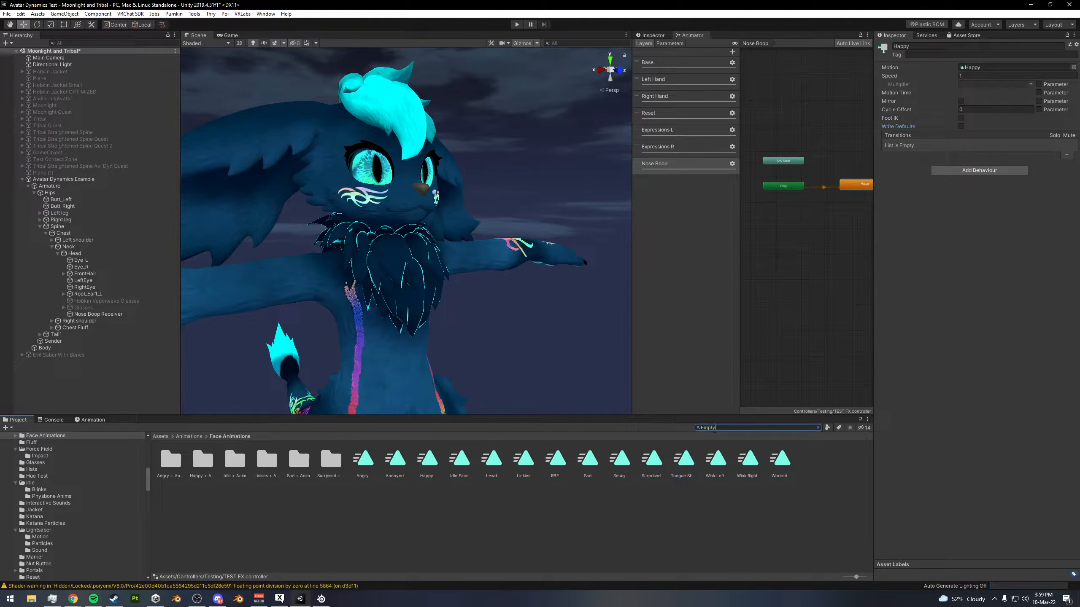
pyautogui.write('Empty')
pyautogui.moveTo(200, 461); pyautogui.dragTo(785, 207)
pyautogui.click(961, 126)
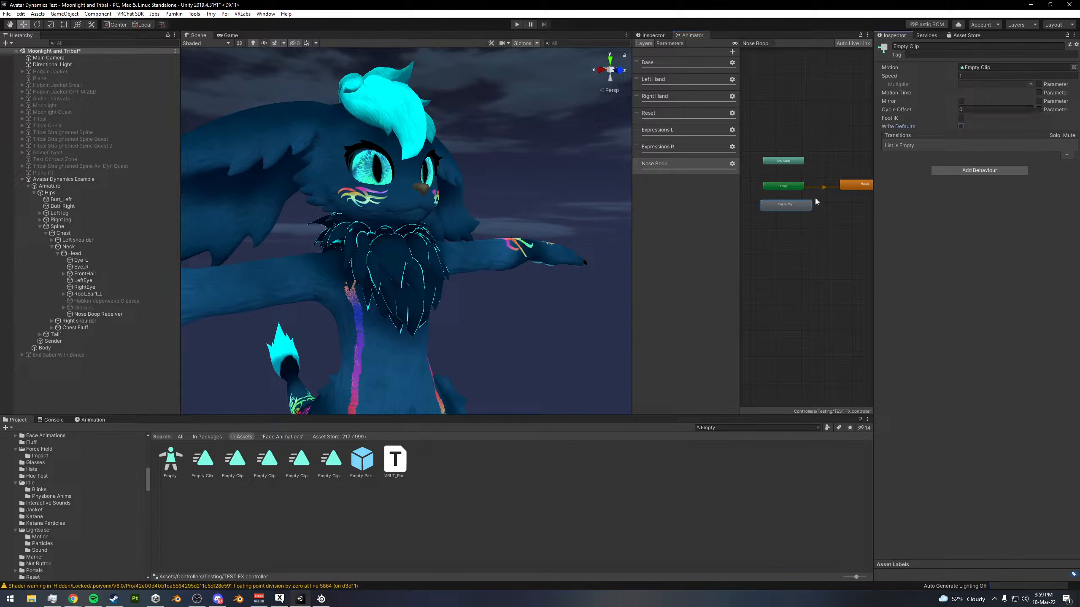
# - Make Empty Clip the default state of the Nose Boop layer and move the Happy state slightly lower beside it
pyautogui.rightClick(786, 208)
pyautogui.click(813, 224)
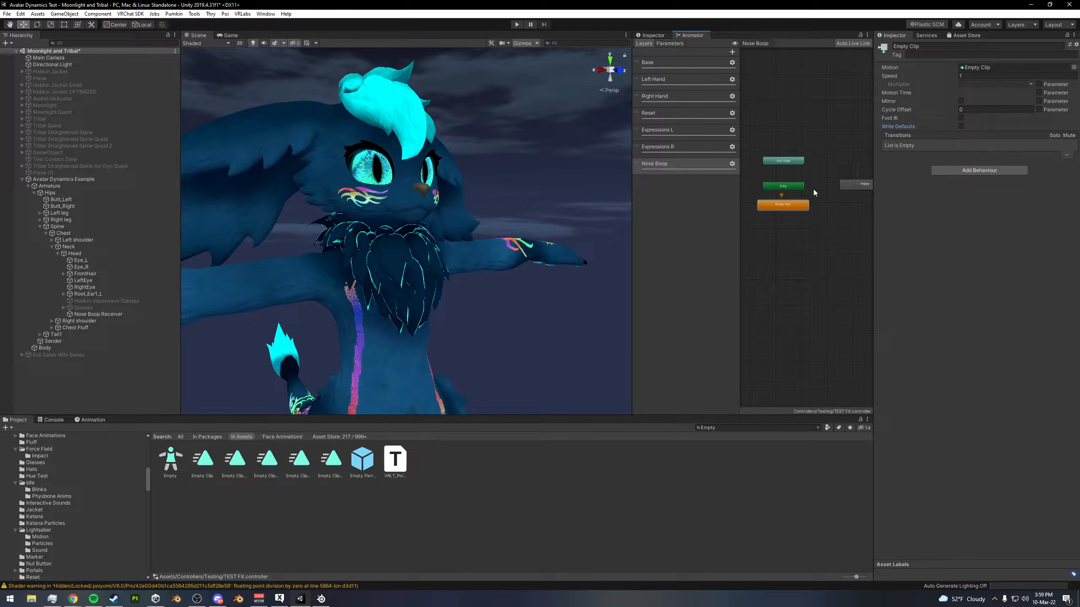
pyautogui.moveTo(822, 222); pyautogui.dragTo(808, 215, button='middle')
pyautogui.moveTo(853, 178); pyautogui.dragTo(852, 188)
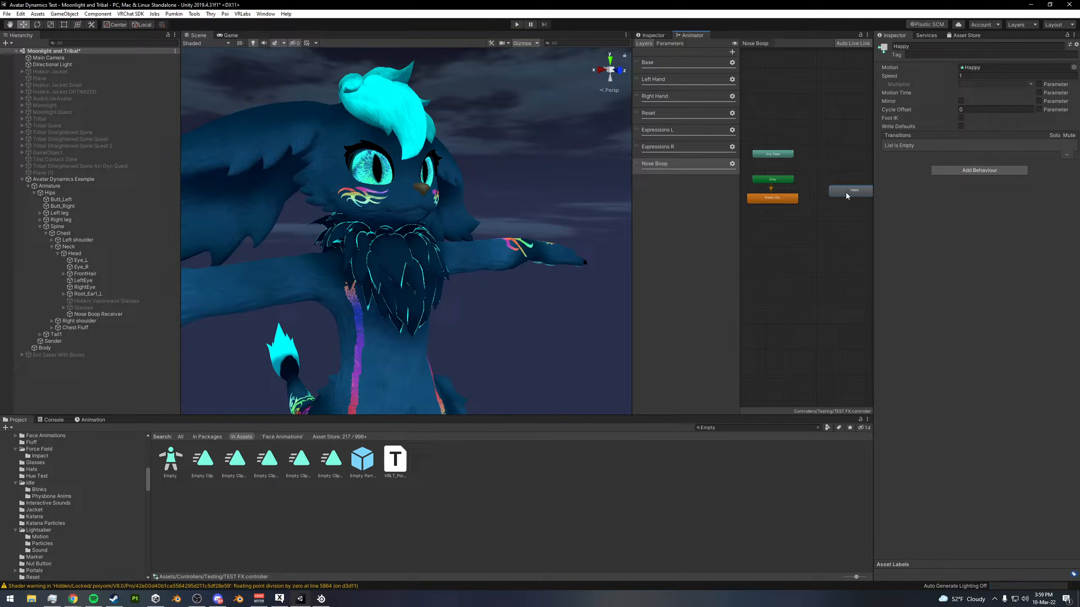
# - Locate the Empty Clip state's motion in the project's Reset folder and select that clip
pyautogui.click(780, 202)
pyautogui.click(976, 67)
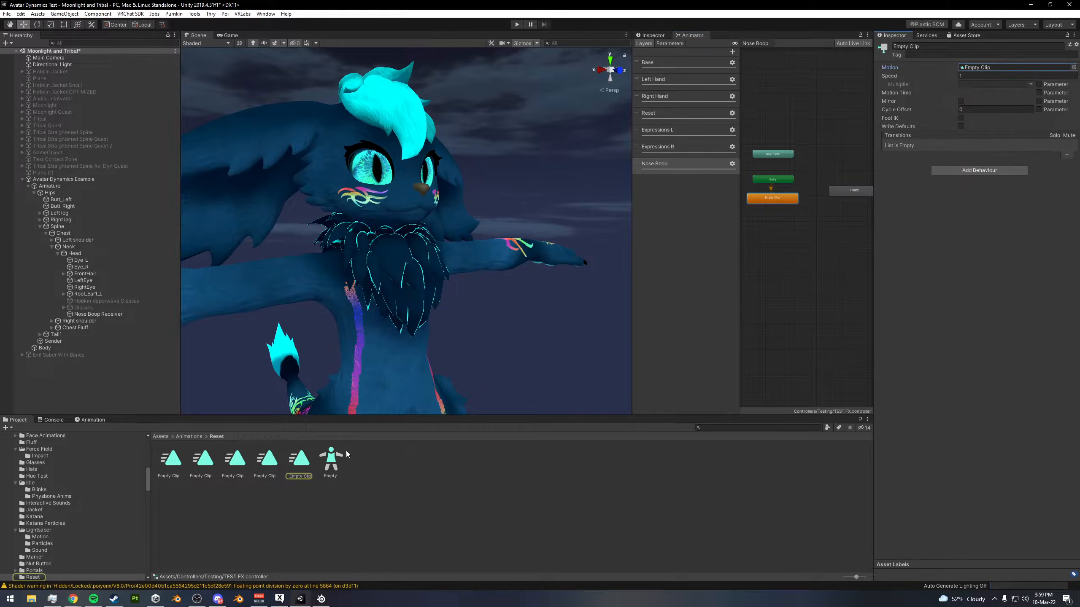
pyautogui.click(302, 459)
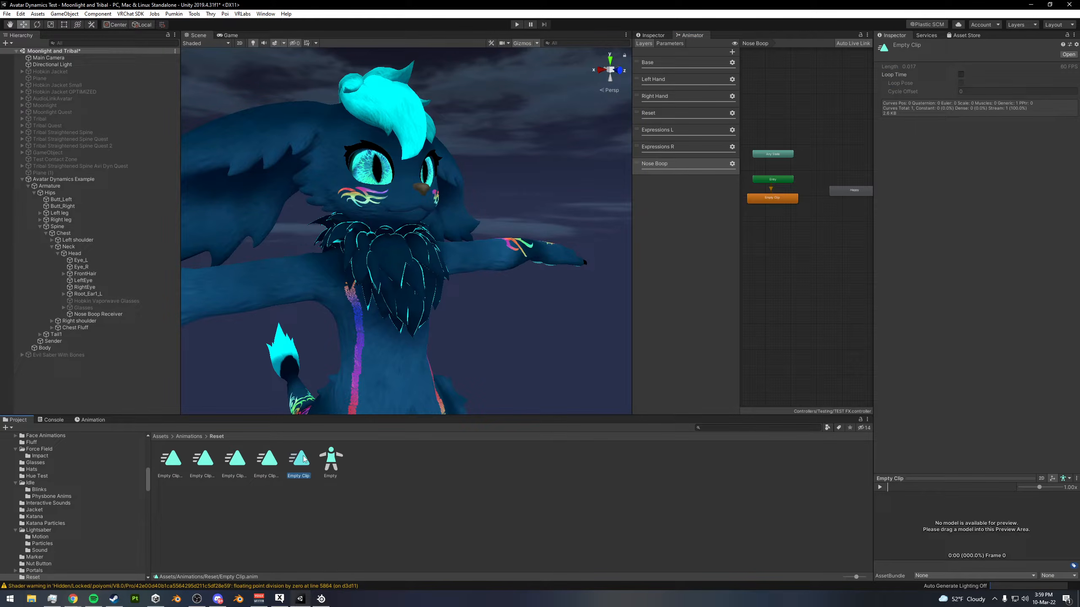
# - Examine the keyframes and animated property in the Empty Clip animation
pyautogui.click(88, 419)
pyautogui.moveTo(363, 473); pyautogui.dragTo(233, 476)
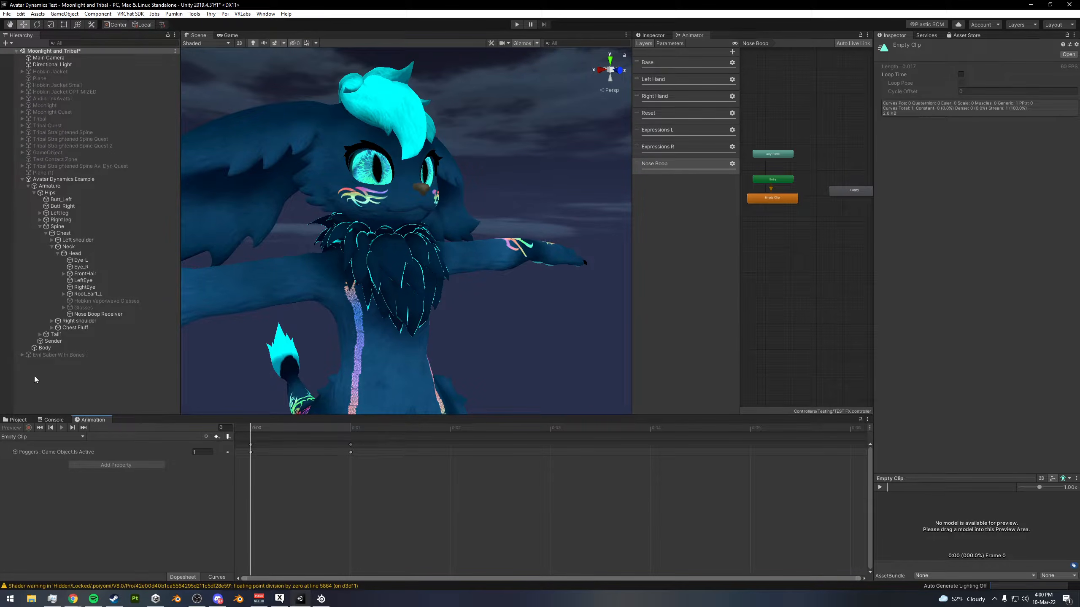
pyautogui.click(20, 420)
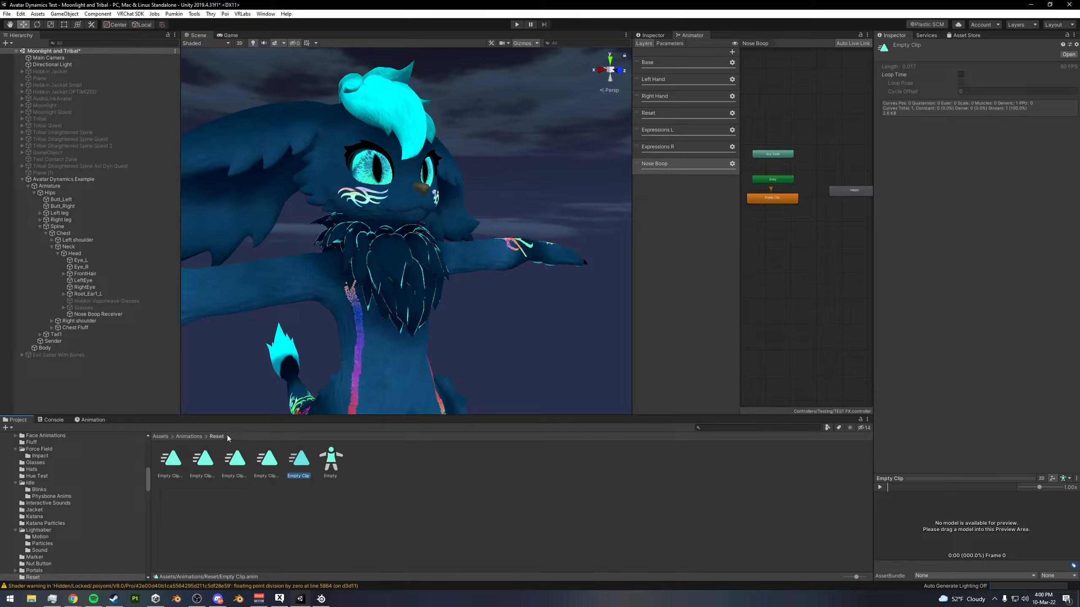
# - Create an animation clip named Empty Test in the Reset folder and add it as a state in the Nose Boop layer
pyautogui.rightClick(345, 500)
pyautogui.moveTo(390, 282)
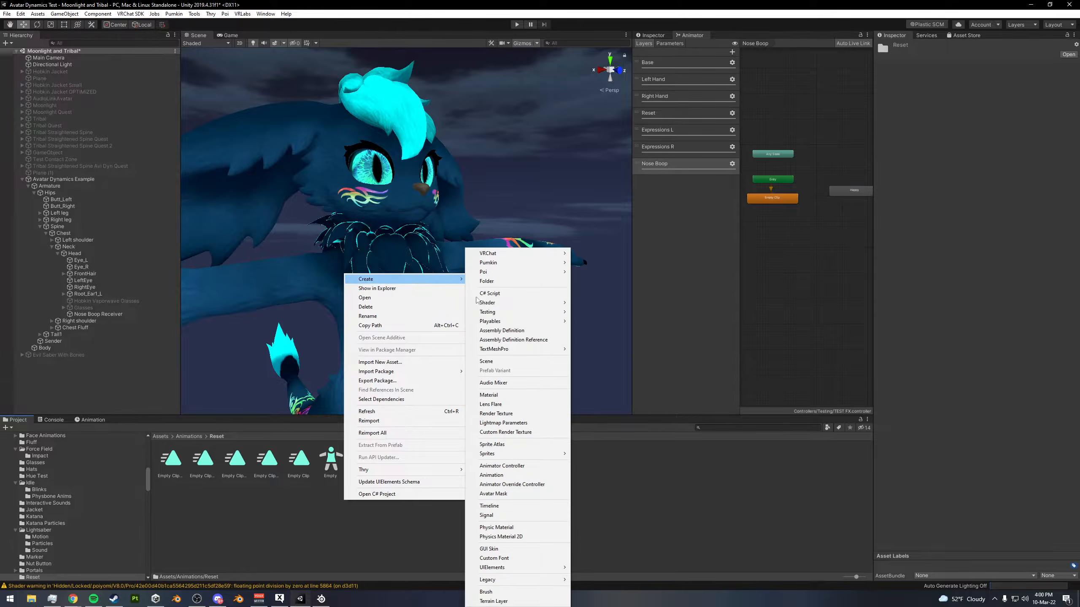
pyautogui.click(498, 477)
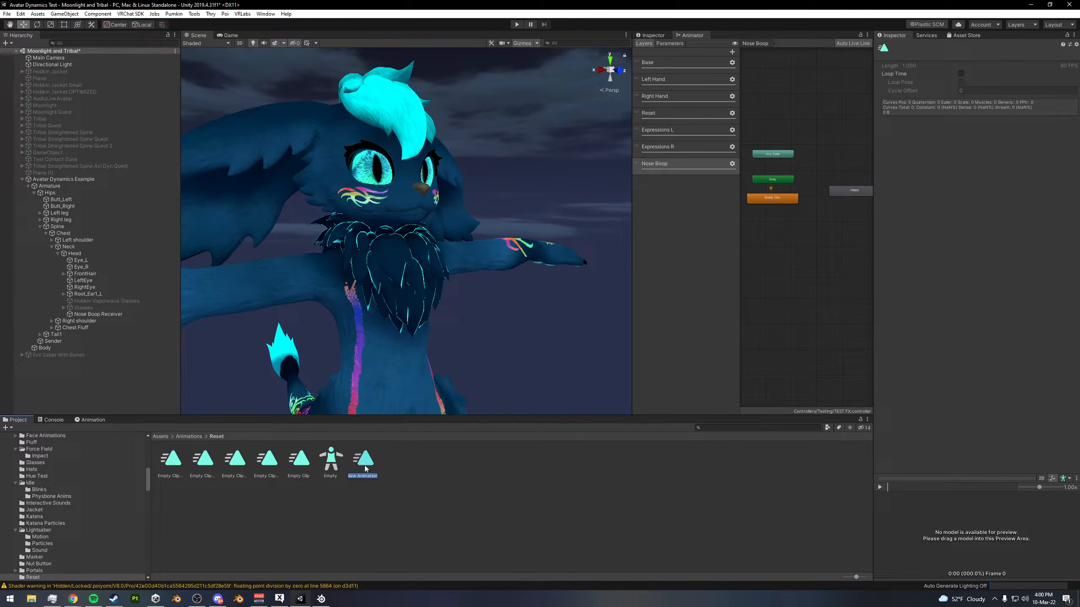
pyautogui.write('Empty Test')
pyautogui.press('Return')
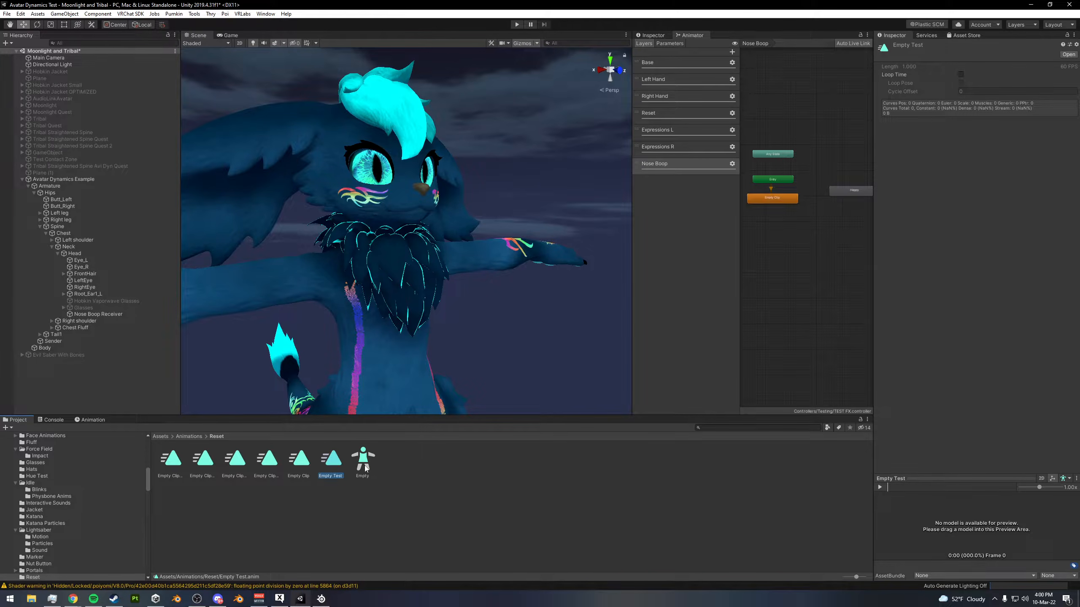
pyautogui.moveTo(330, 459); pyautogui.dragTo(834, 267)
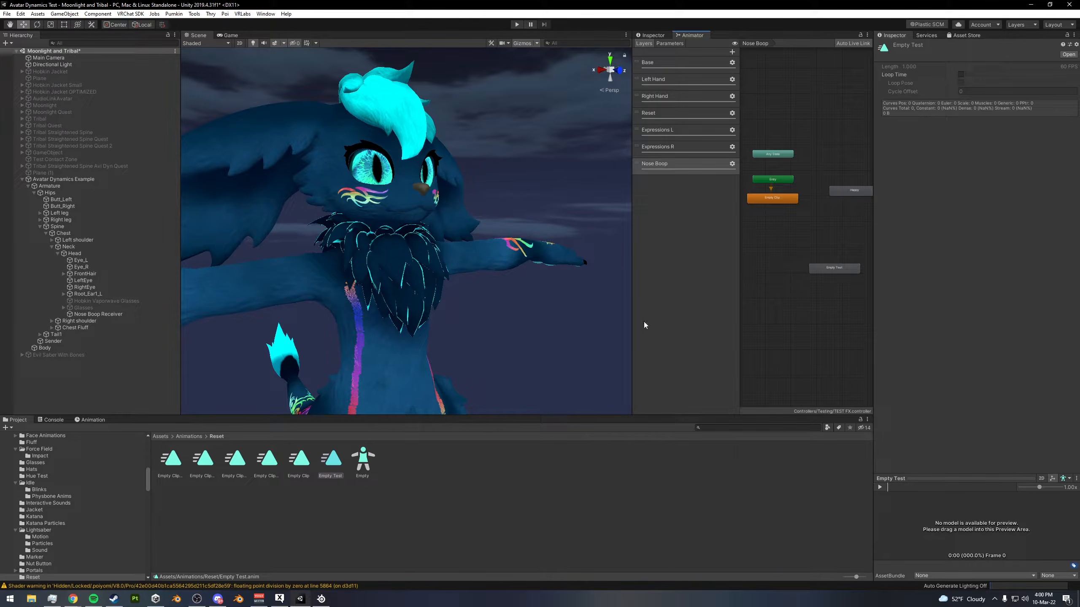
# - Record the Sender object being deactivated at the start of the Empty Test clip and end the recording
pyautogui.click(92, 420)
pyautogui.click(64, 340)
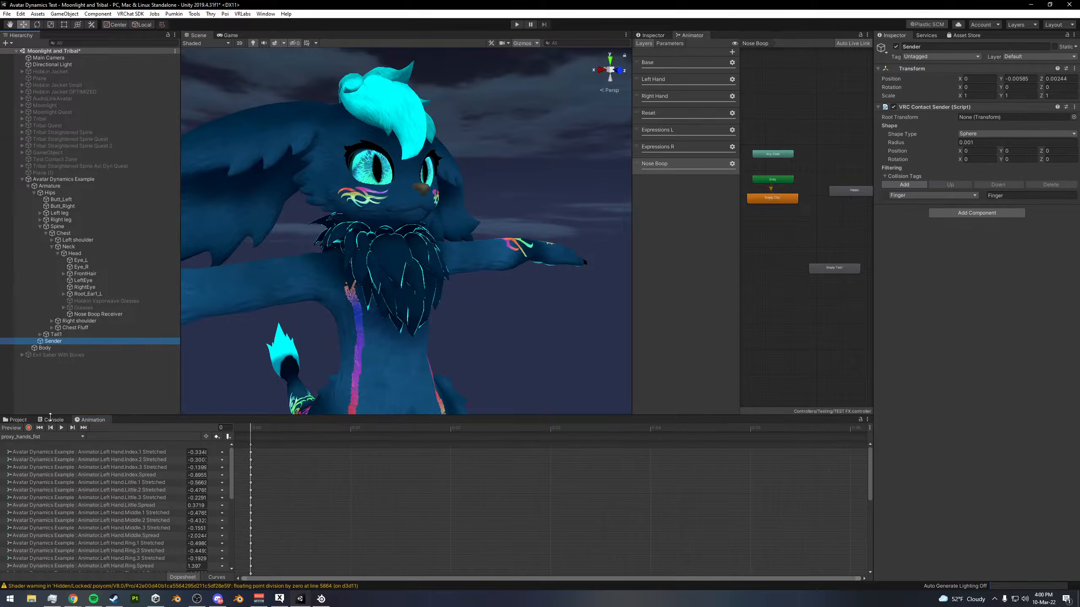
pyautogui.click(41, 436)
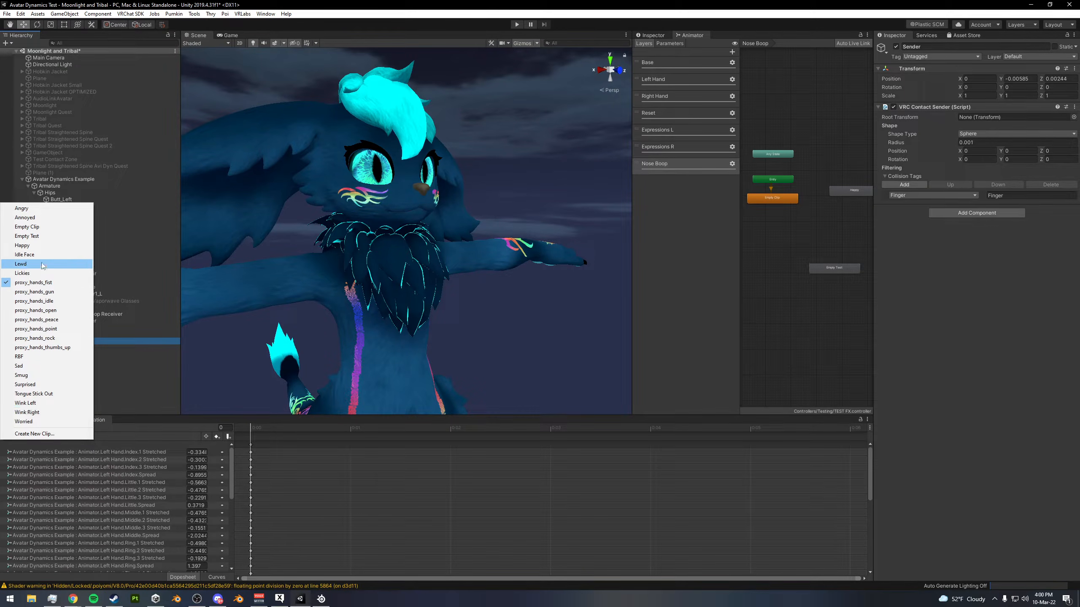
pyautogui.click(36, 238)
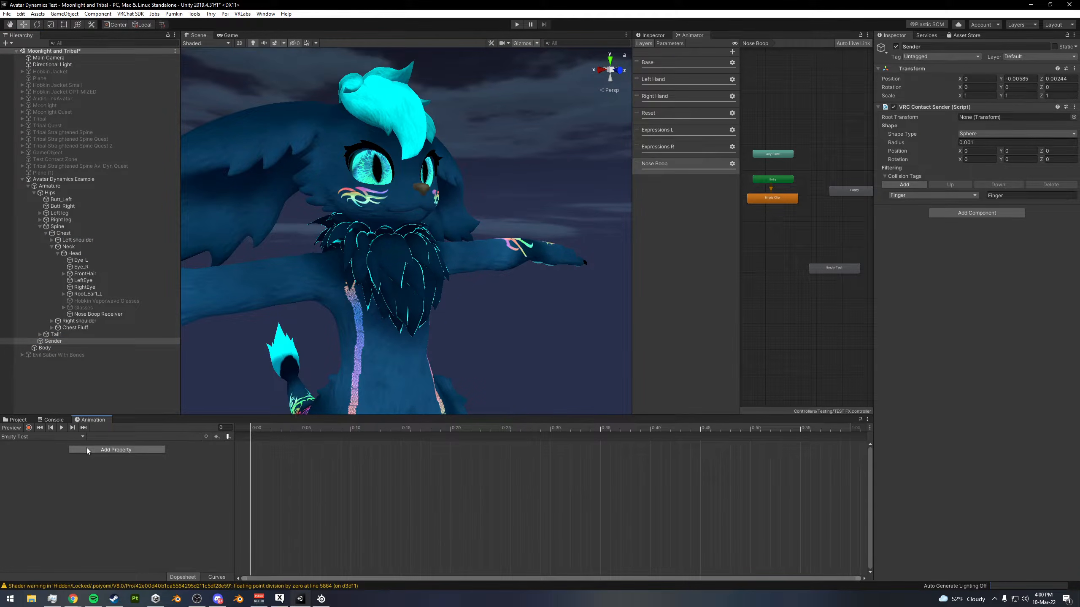
pyautogui.click(28, 427)
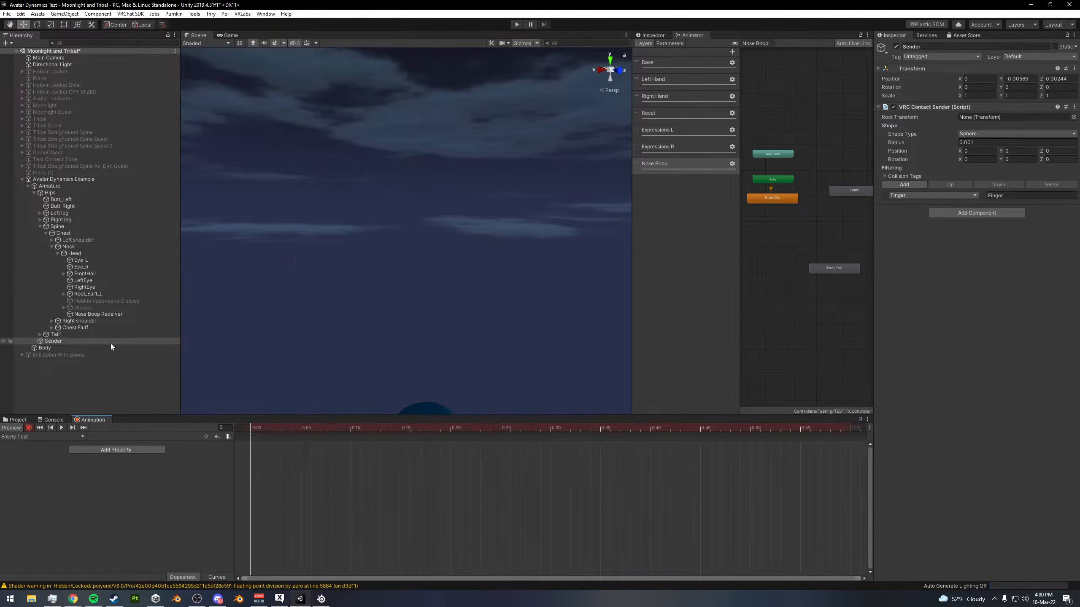
pyautogui.click(896, 47)
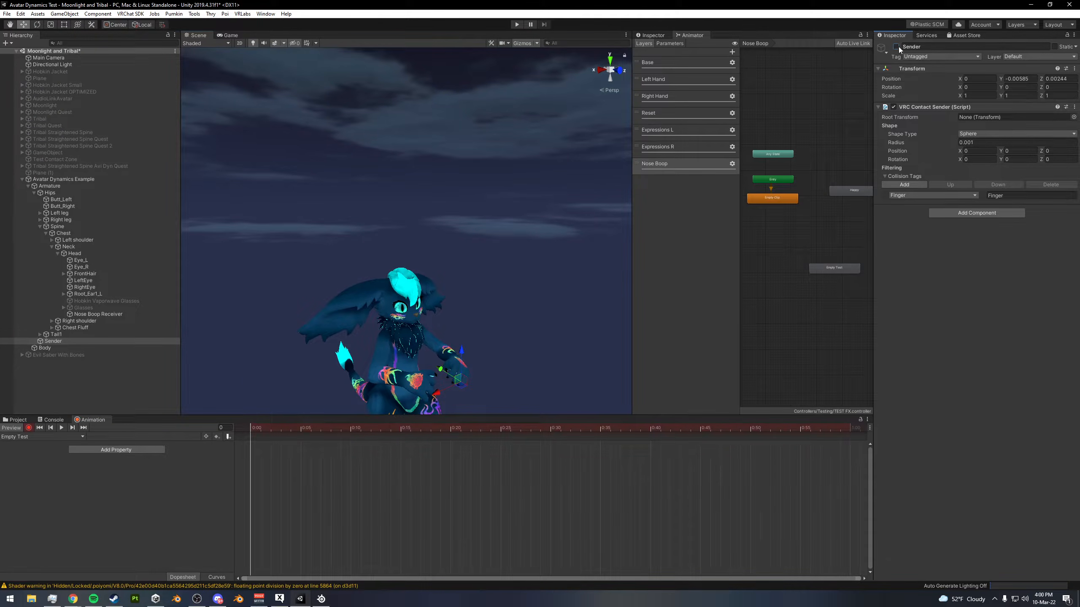
pyautogui.click(18, 431)
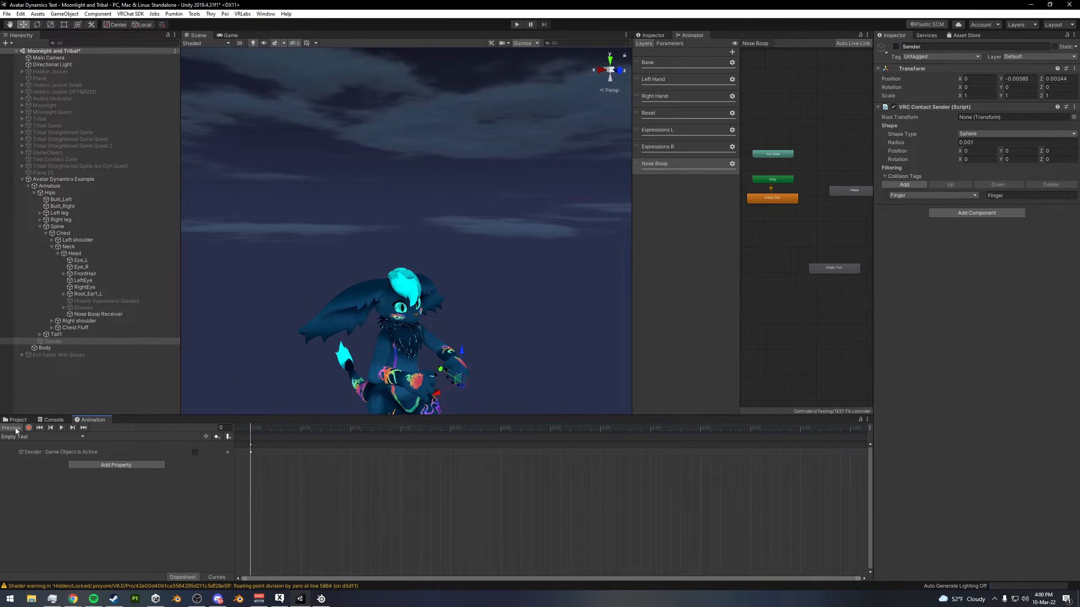
pyautogui.click(15, 428)
# - Clear the object path of the Sender active-state property in the Empty Test clip so it targets no object
pyautogui.click(49, 452)
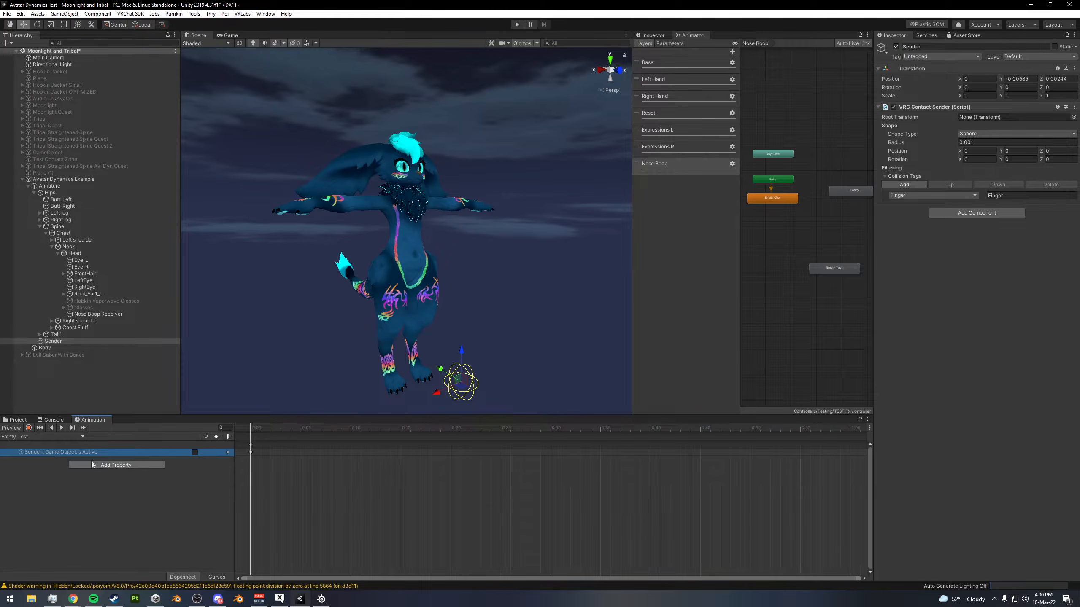
pyautogui.press('F2')
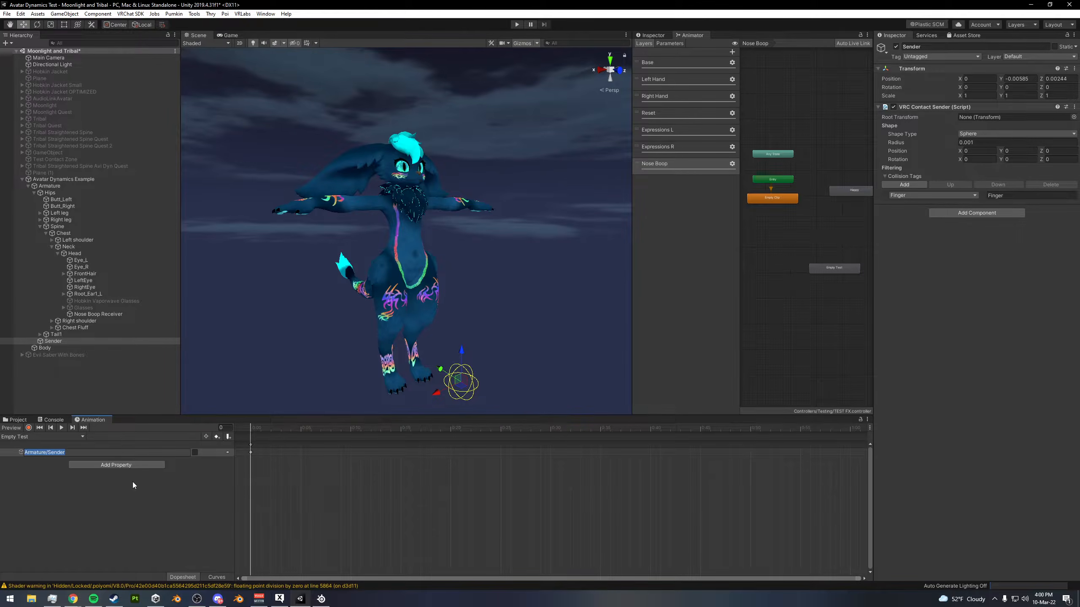
pyautogui.press('BackSpace')
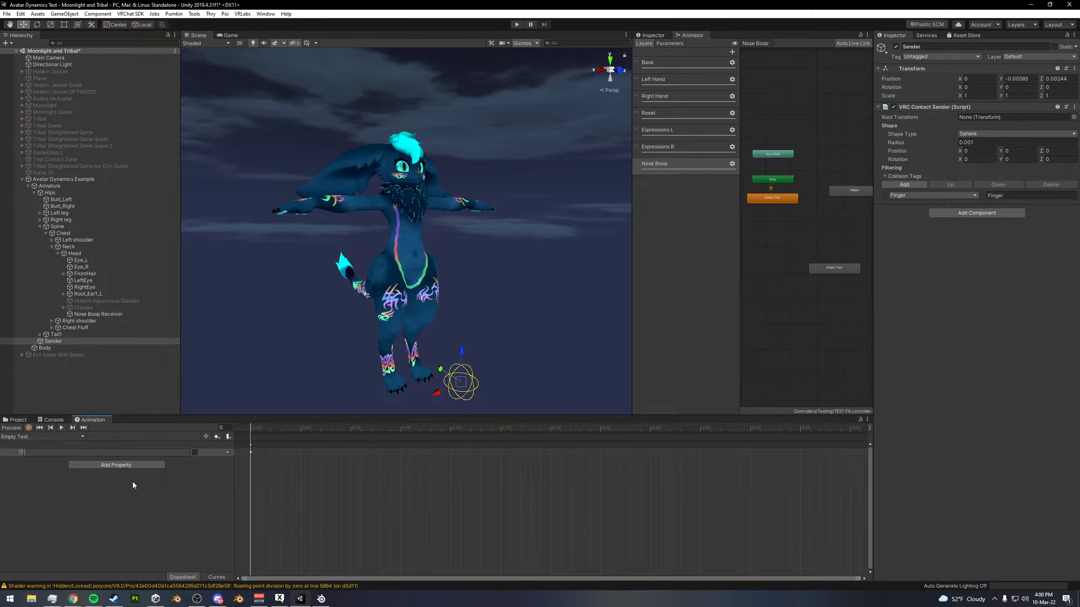
pyautogui.press('Return')
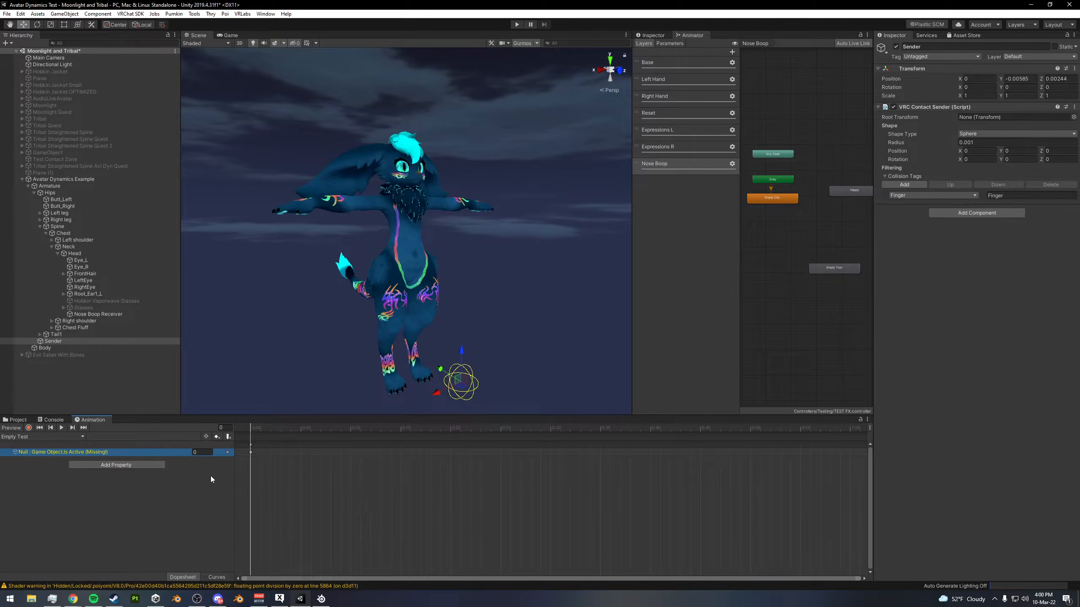
pyautogui.moveTo(233, 480); pyautogui.dragTo(217, 482)
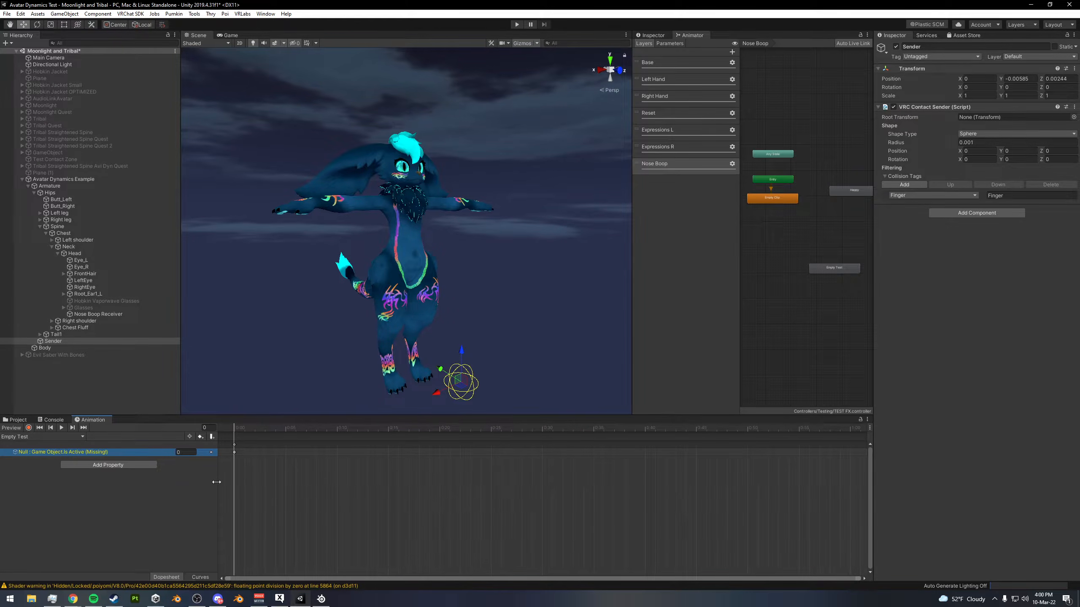
# - Delete the Empty Test state from the Nose Boop layer
pyautogui.click(760, 196)
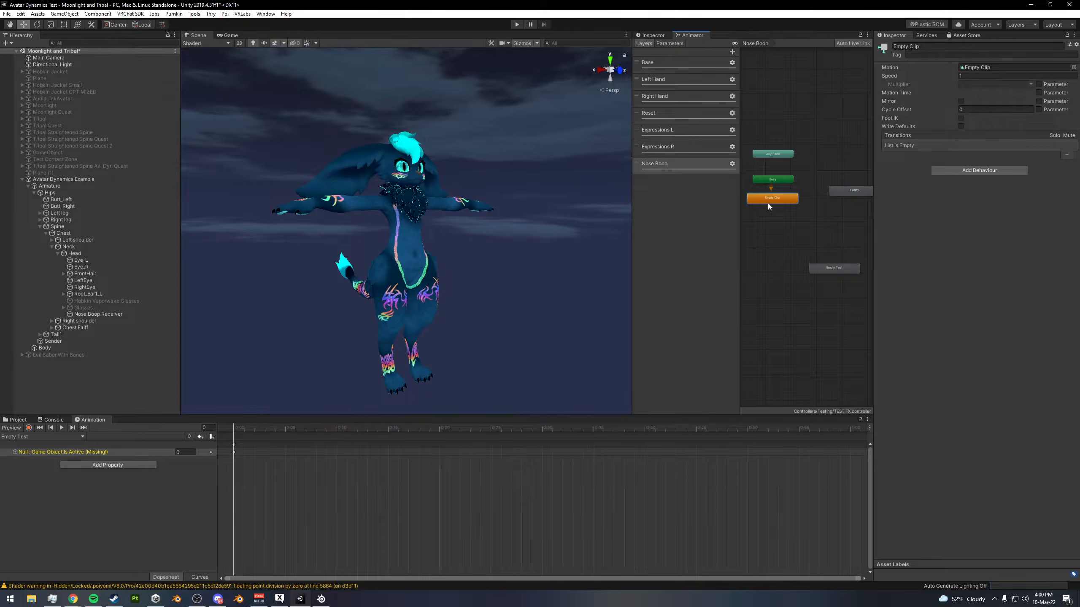
pyautogui.moveTo(776, 191); pyautogui.dragTo(785, 210, button='middle')
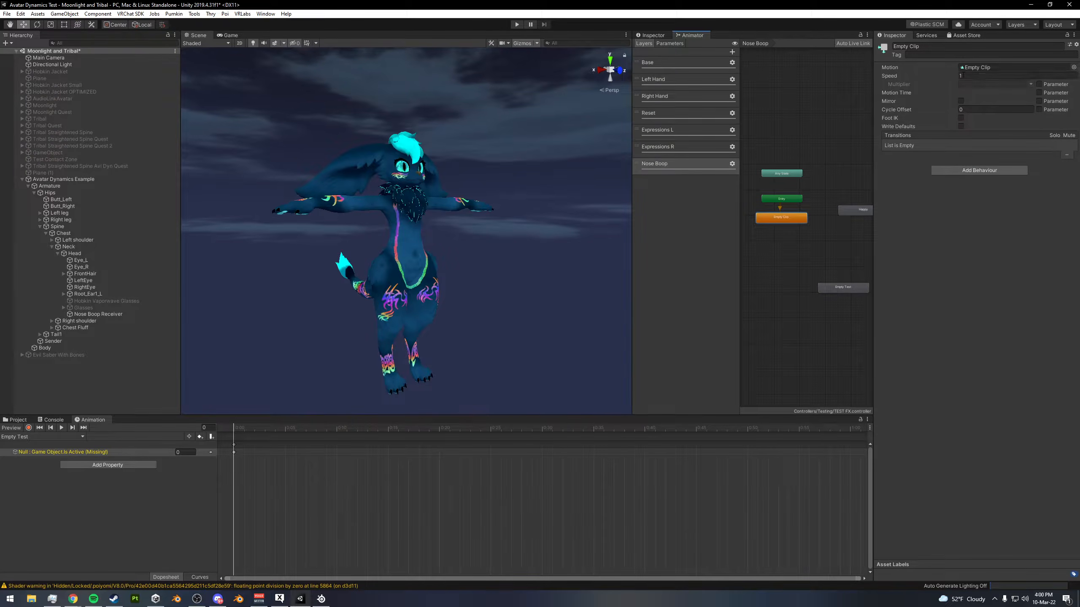
pyautogui.click(18, 420)
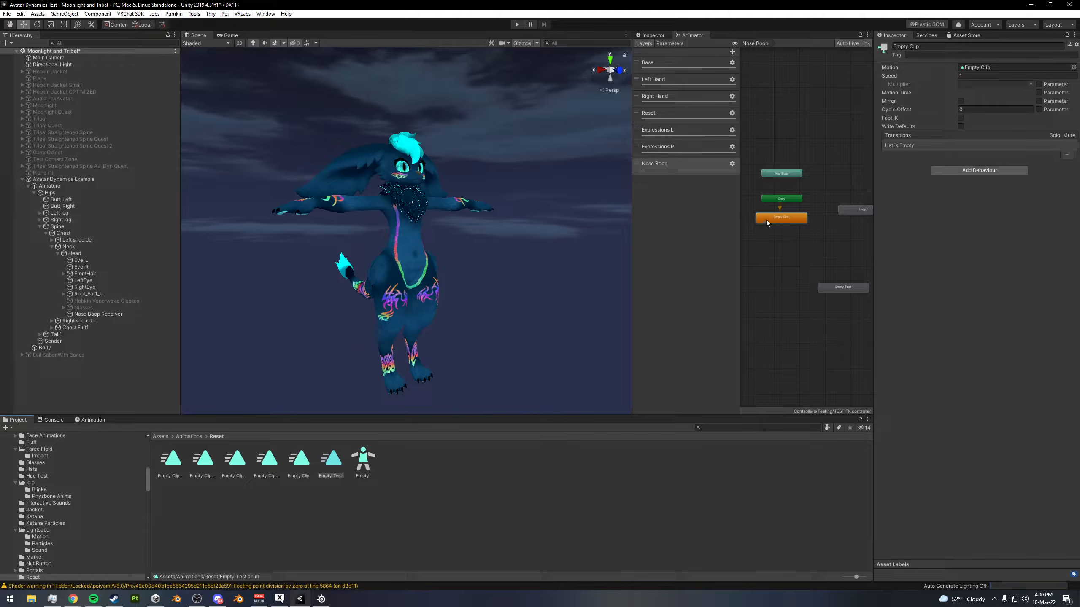
pyautogui.click(806, 240)
pyautogui.click(834, 289)
pyautogui.press('Delete')
# - Place Any State below Empty Clip with a transition leading into it, and move the Happy state slightly lower
pyautogui.click(781, 218)
pyautogui.moveTo(795, 235); pyautogui.dragTo(788, 256, button='middle')
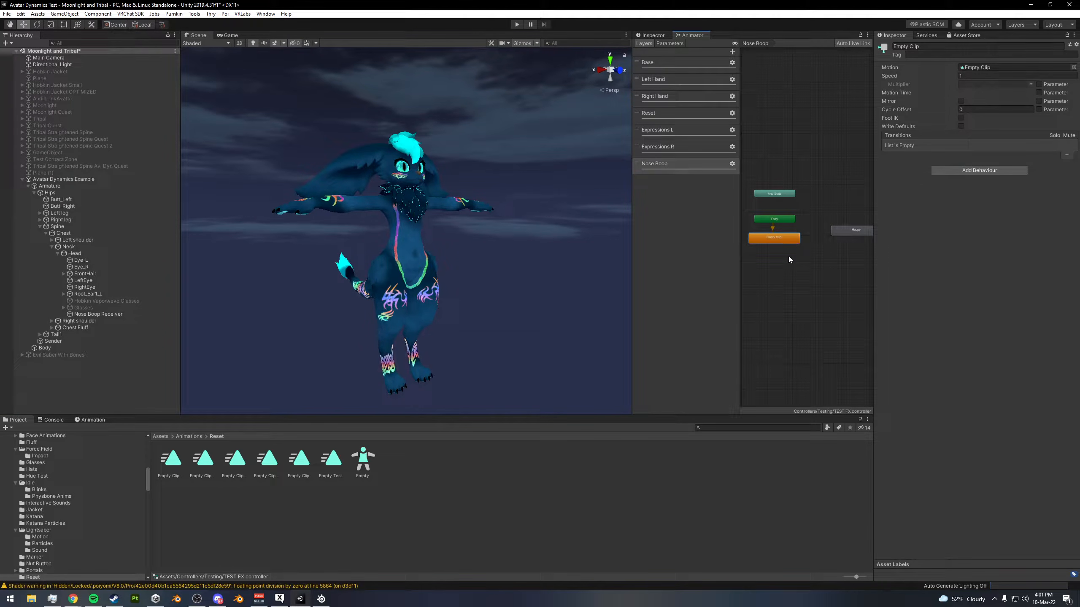
pyautogui.moveTo(780, 194); pyautogui.dragTo(779, 264)
pyautogui.rightClick(778, 261)
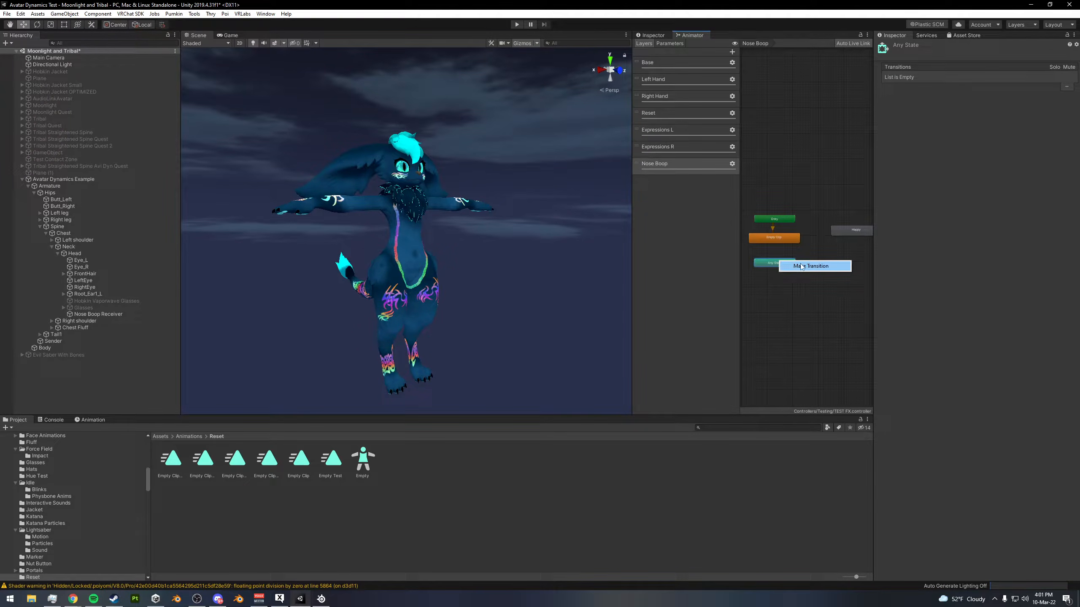
pyautogui.click(801, 266)
pyautogui.click(773, 238)
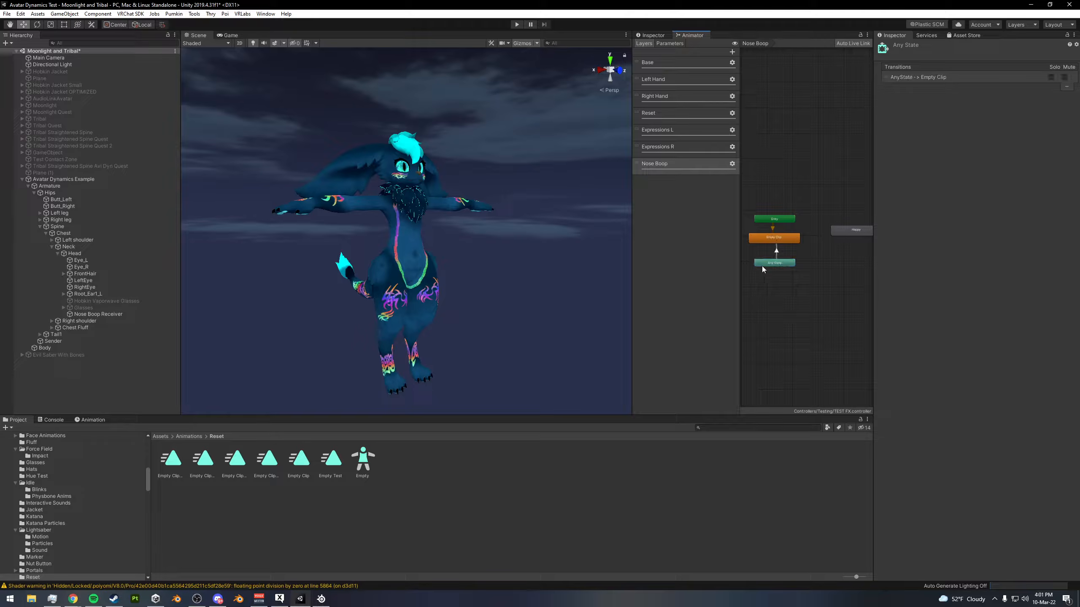
pyautogui.moveTo(854, 231); pyautogui.dragTo(843, 246)
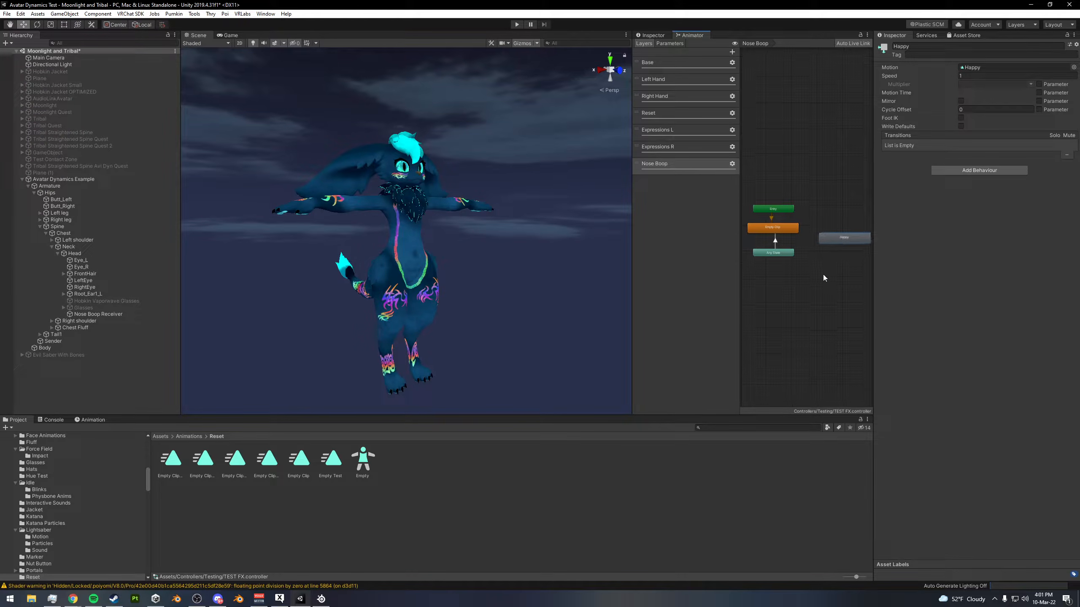
pyautogui.click(805, 260)
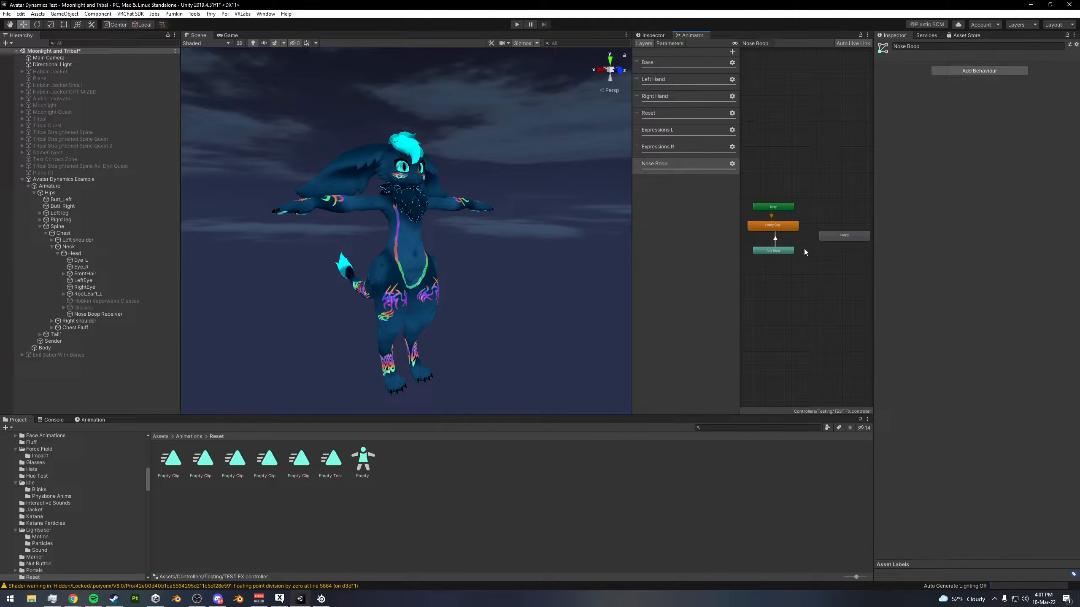
# - Set the Any State to Empty Clip transition's duration to 0 and turn off Can Transition To Self and Fixed Duration
pyautogui.click(776, 240)
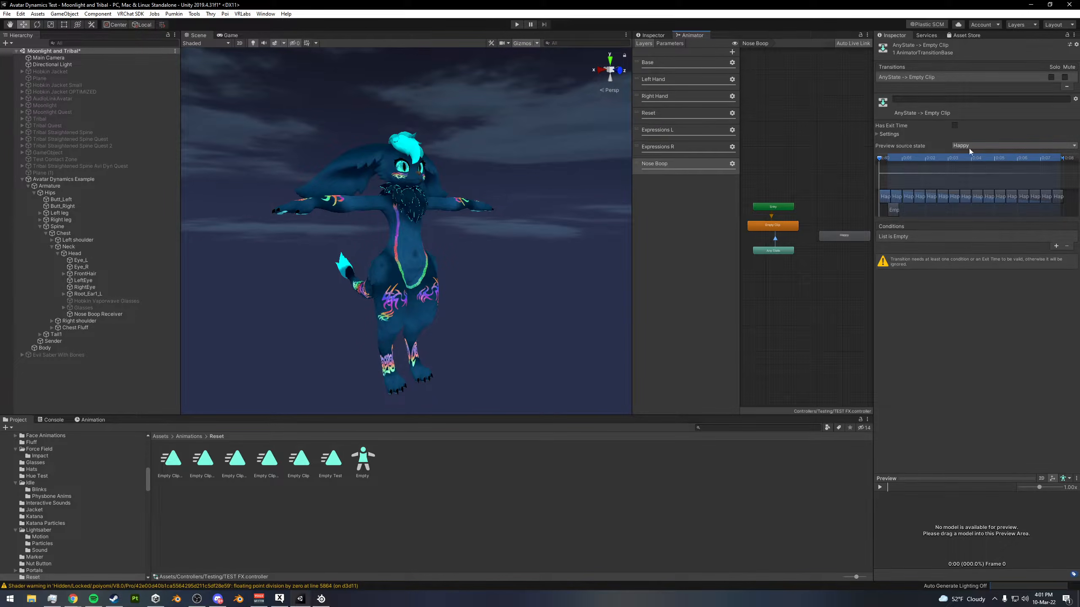
pyautogui.click(888, 134)
pyautogui.click(955, 192)
pyautogui.click(961, 159)
pyautogui.write('0')
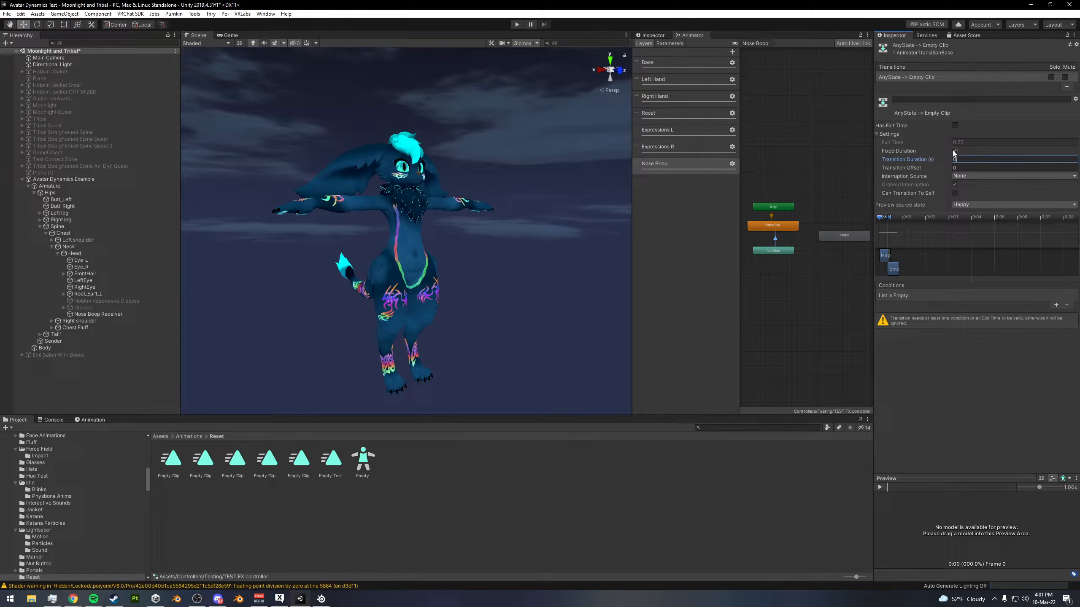
pyautogui.write('.1')
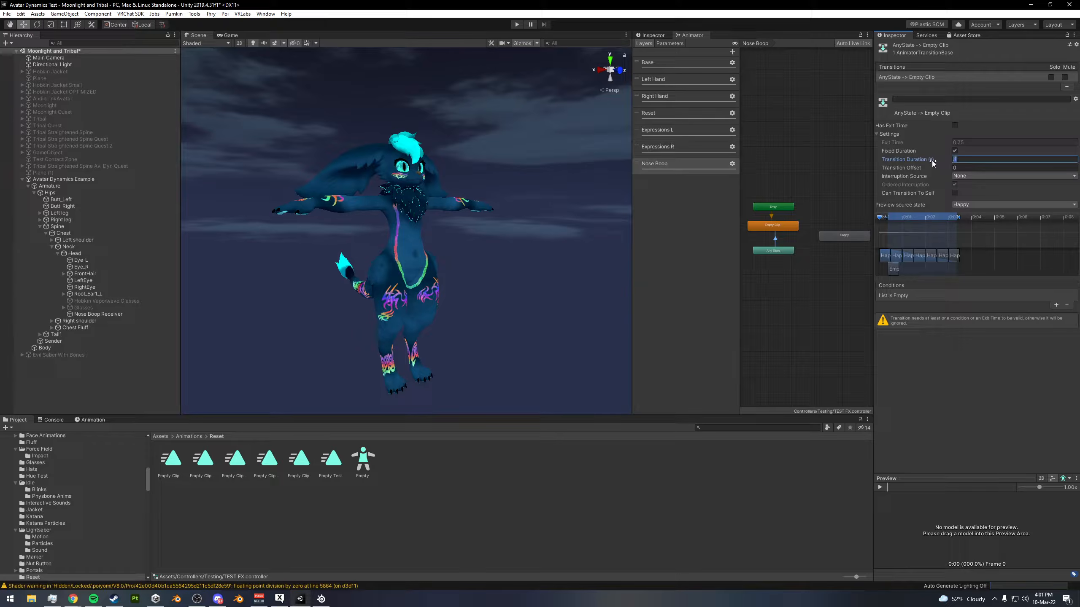
pyautogui.click(954, 151)
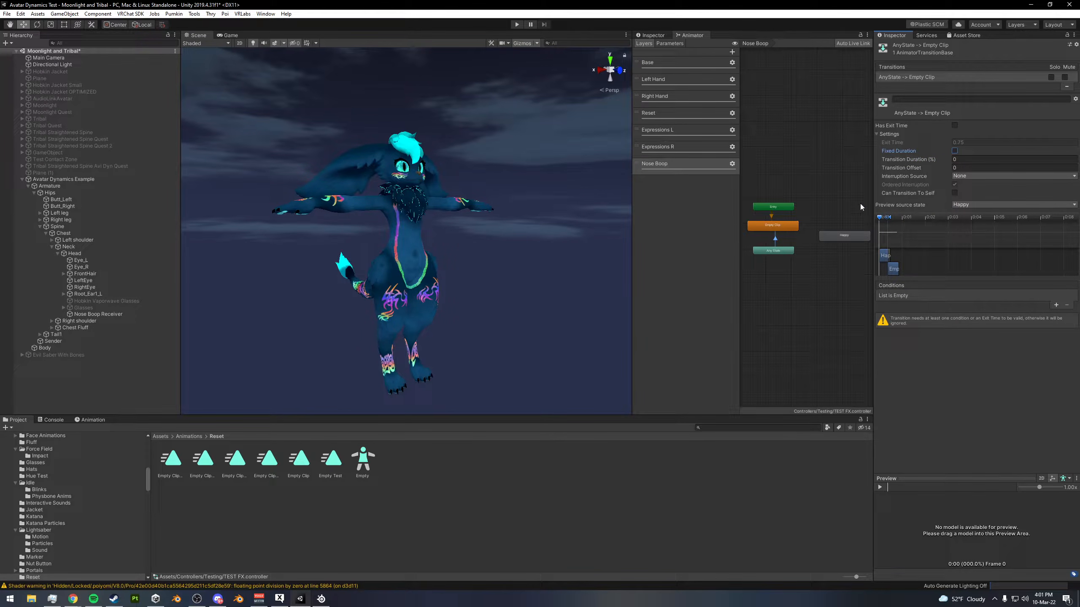
# - Add a condition to the Any State to Empty Clip transition requiring Boop to be Less than .01
pyautogui.click(1056, 305)
pyautogui.click(954, 296)
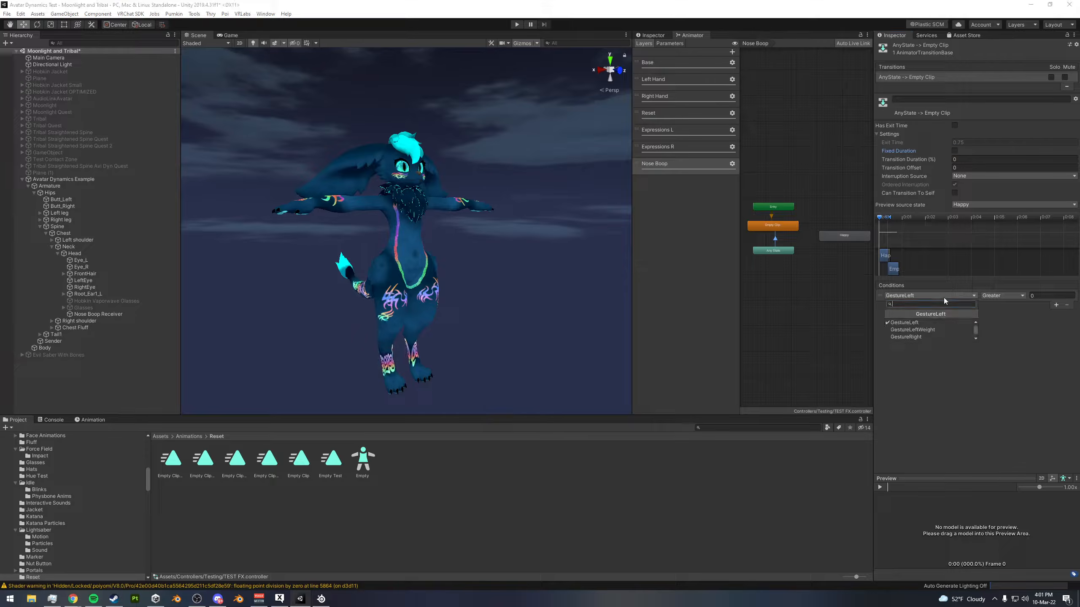
pyautogui.scroll(-3, 914, 332)
pyautogui.click(896, 339)
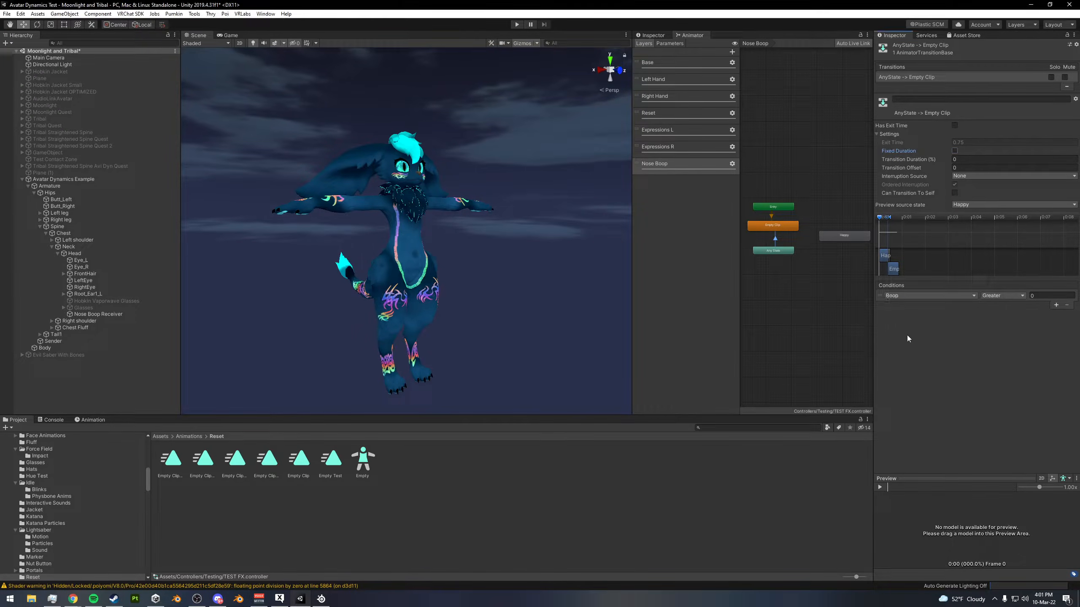
pyautogui.click(1004, 296)
pyautogui.click(997, 310)
pyautogui.click(1044, 296)
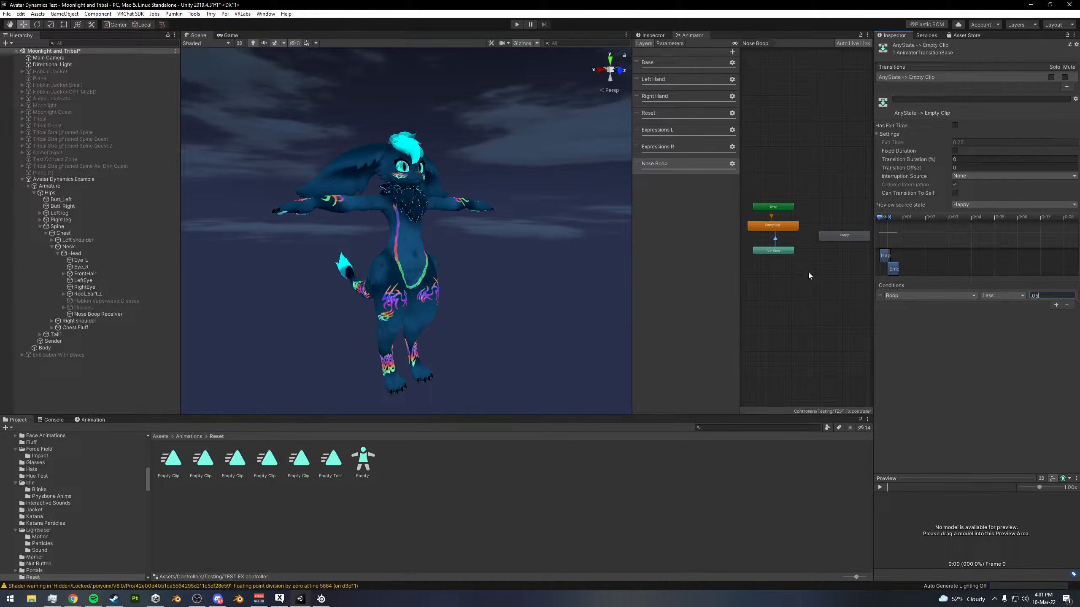
pyautogui.click(792, 259)
# - Examine the Expressions R layer's state layout for comparison and return to the Nose Boop layer
pyautogui.click(785, 230)
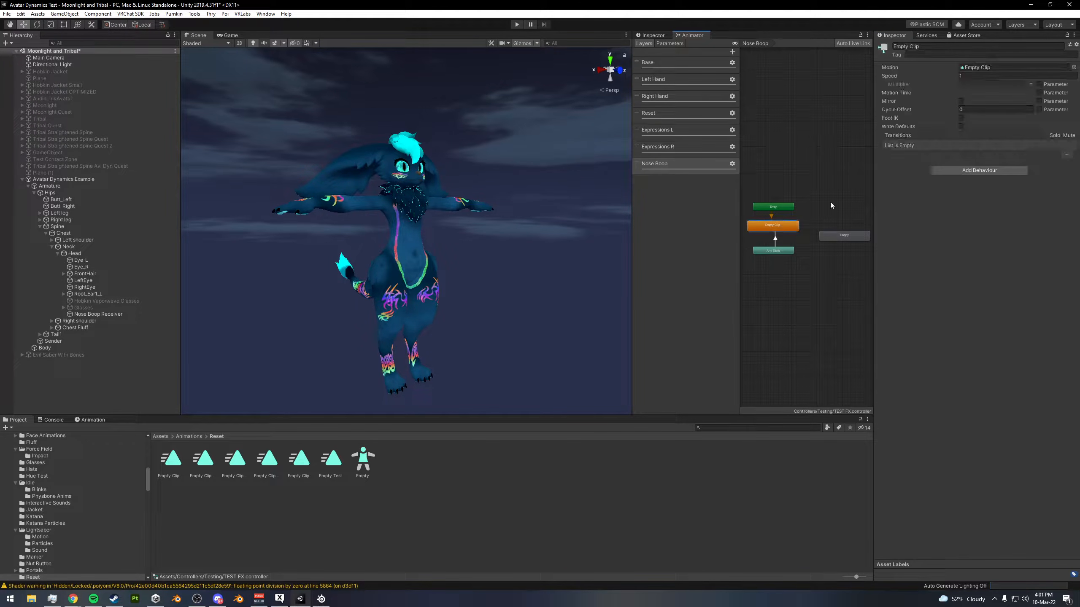
pyautogui.click(678, 146)
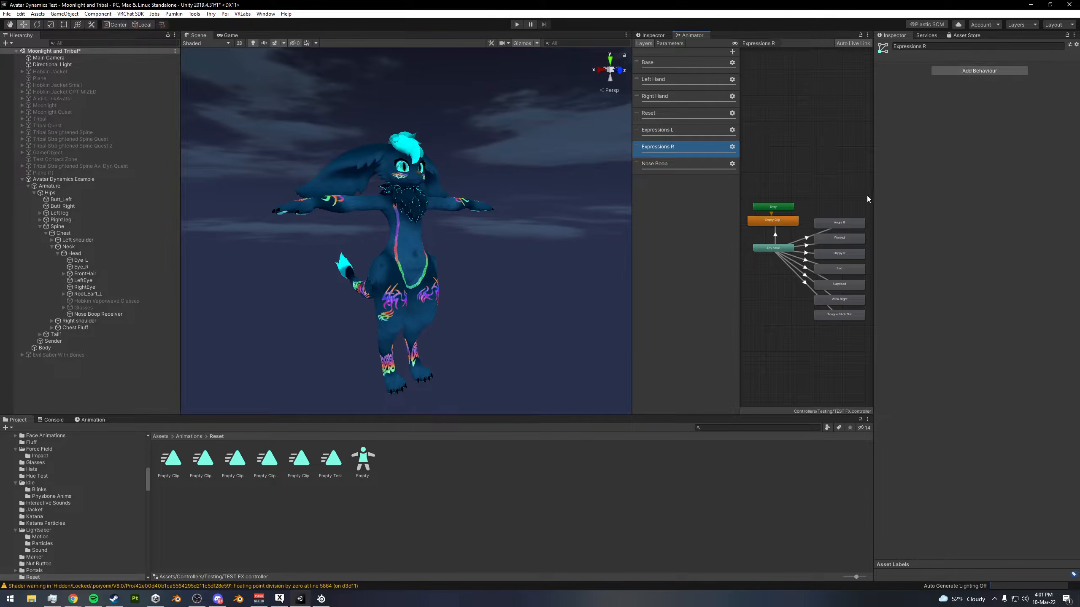
pyautogui.click(681, 170)
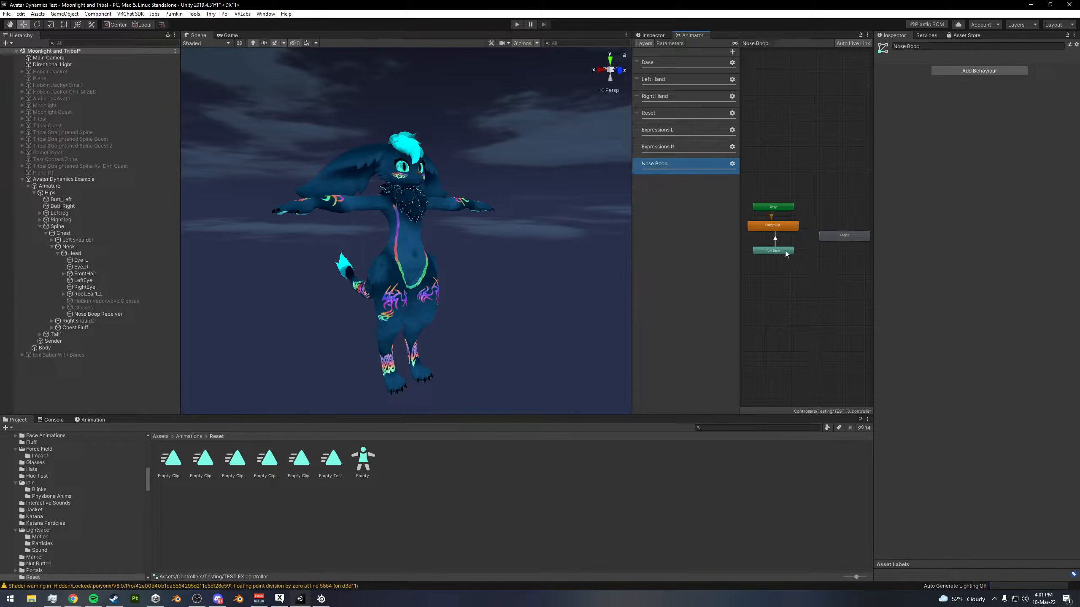
# - Create a transition from Any State to Happy, line Happy up beside Any State, and select the new transition
pyautogui.rightClick(781, 248)
pyautogui.click(798, 253)
pyautogui.click(835, 237)
pyautogui.moveTo(846, 237); pyautogui.dragTo(841, 248)
pyautogui.click(807, 254)
pyautogui.click(807, 252)
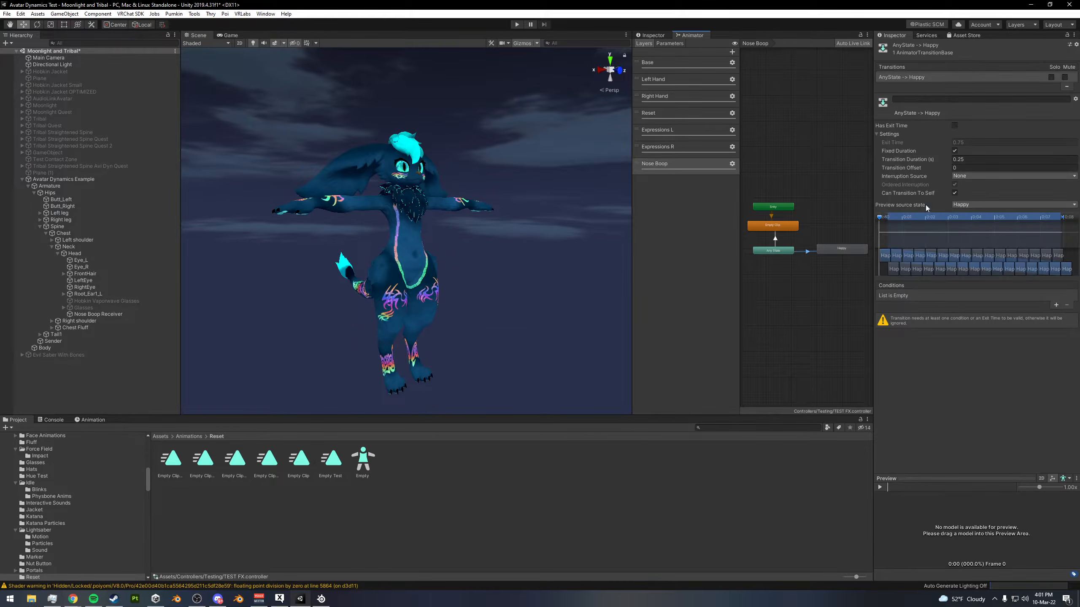
# - Set the Any State to Happy transition's duration to 0 and turn off Can Transition To Self and Fixed Duration
pyautogui.click(966, 160)
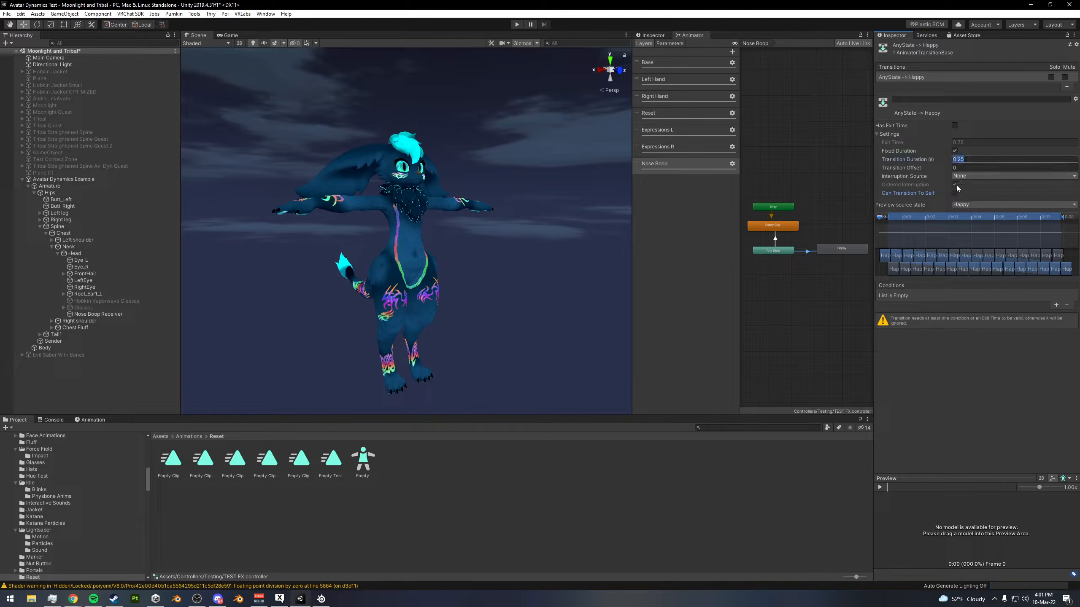
pyautogui.write('0')
pyautogui.click(955, 150)
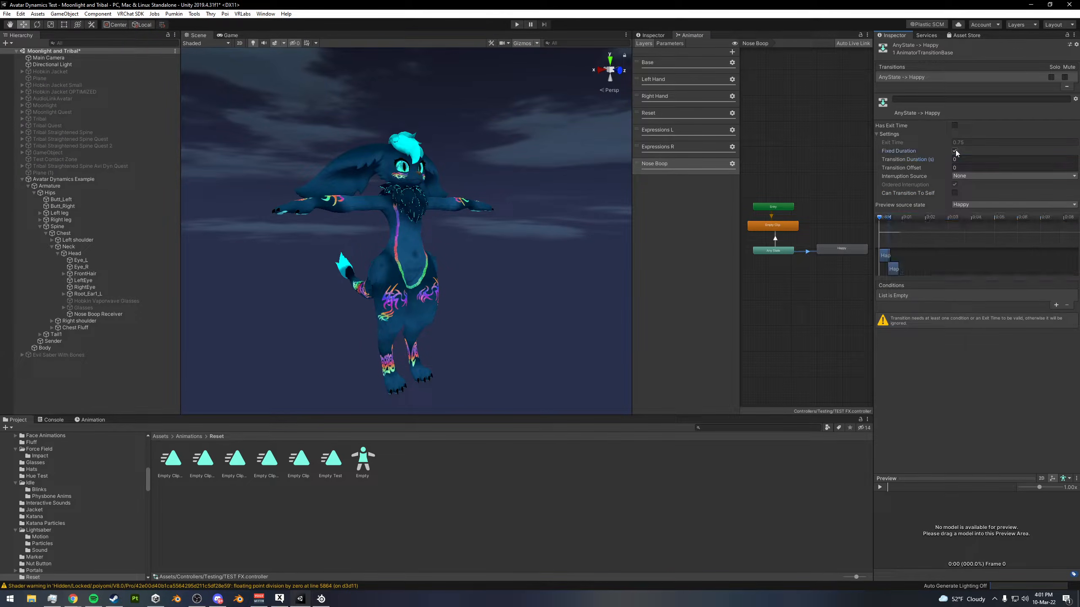
# - Add a condition to the Any State to Happy transition requiring Boop to be Greater than 0.05
pyautogui.click(1056, 305)
pyautogui.click(929, 295)
pyautogui.scroll(-2, 916, 334)
pyautogui.click(915, 339)
pyautogui.click(1003, 295)
pyautogui.click(1004, 303)
pyautogui.click(1041, 296)
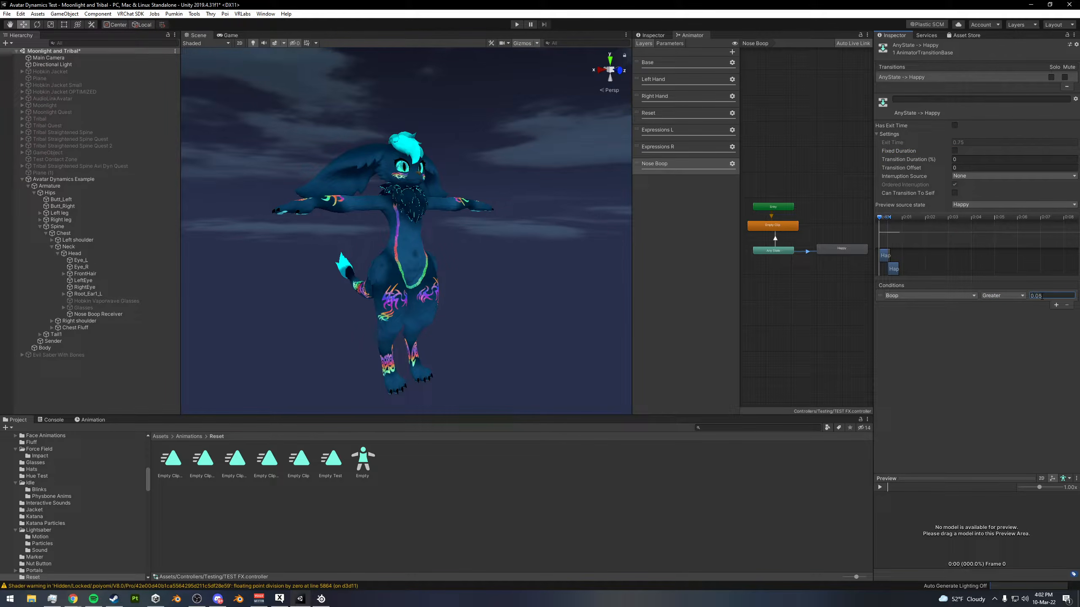
pyautogui.write('0.05')
pyautogui.click(825, 248)
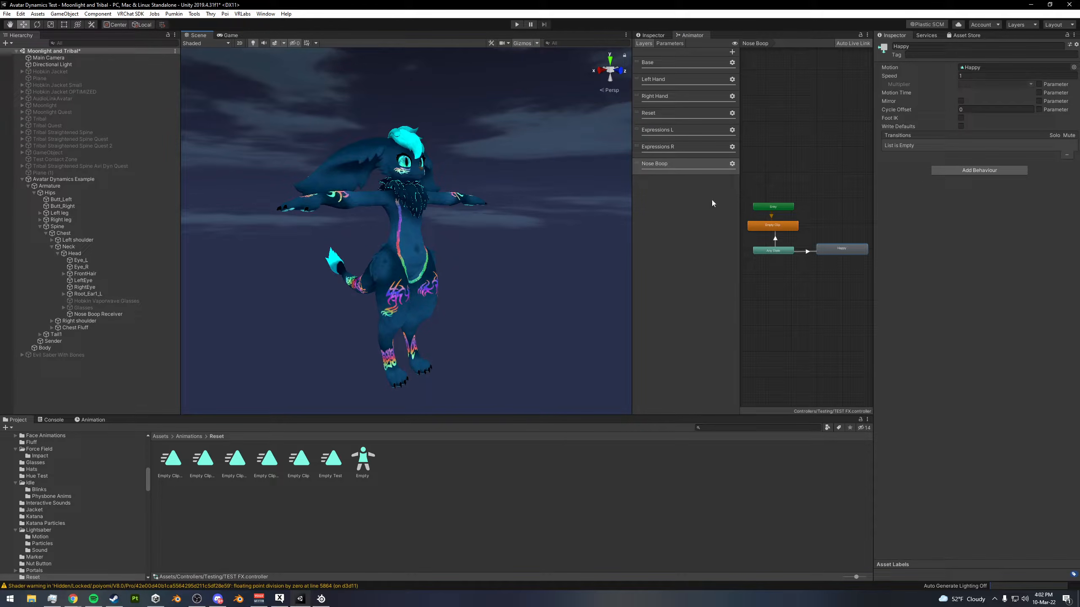
# - Start Play mode and view the avatar from the side in the Scene view
pyautogui.click(518, 25)
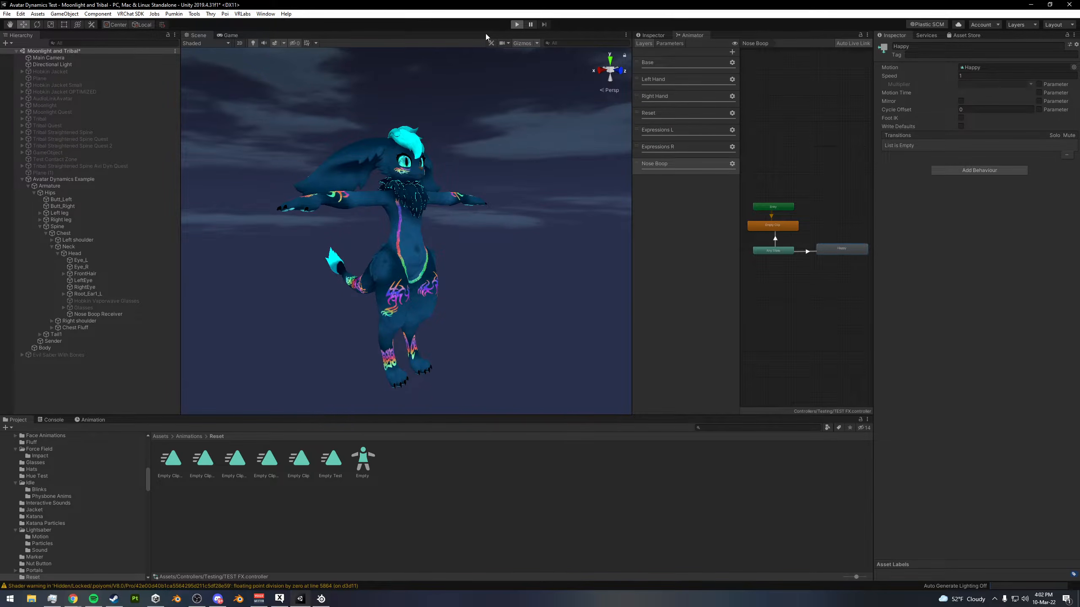
pyautogui.click(517, 24)
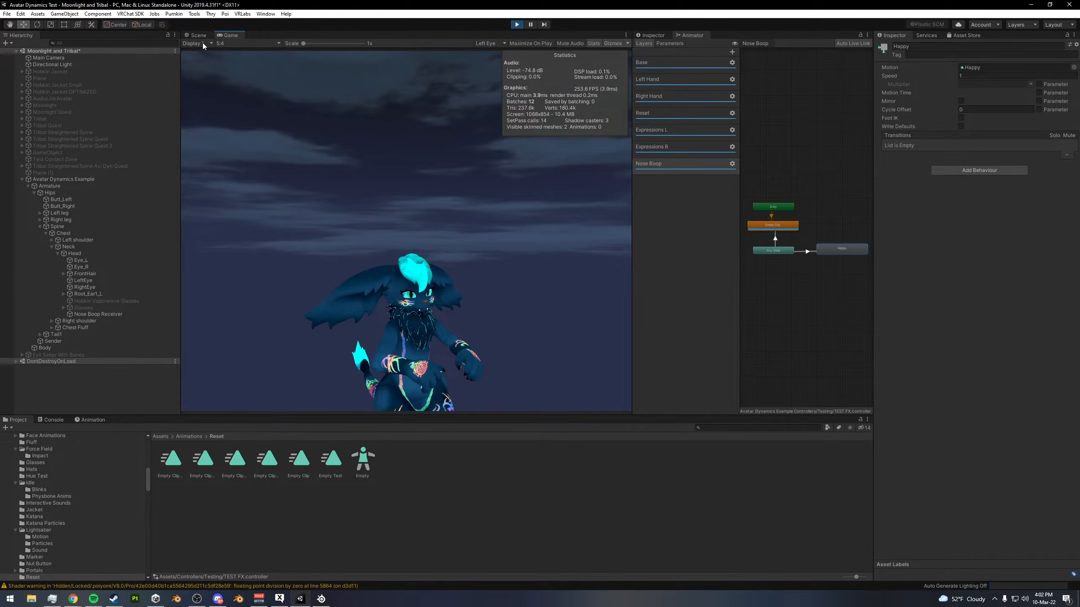
pyautogui.click(198, 38)
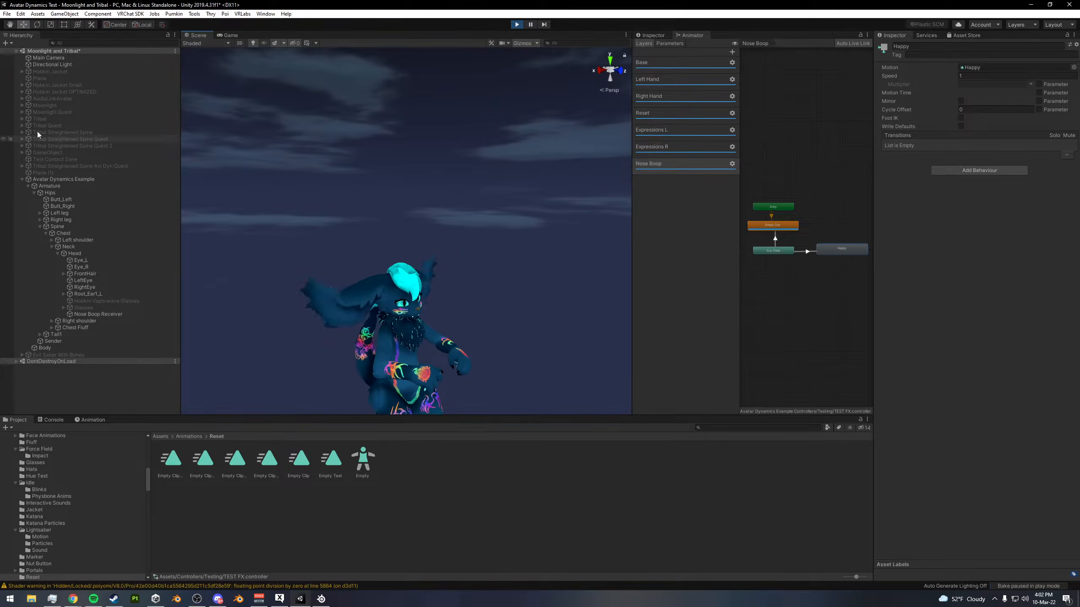
pyautogui.keyDown('alt'); pyautogui.moveTo(477, 232); pyautogui.dragTo(564, 285); pyautogui.keyUp('alt')
pyautogui.scroll(3, 564, 284)
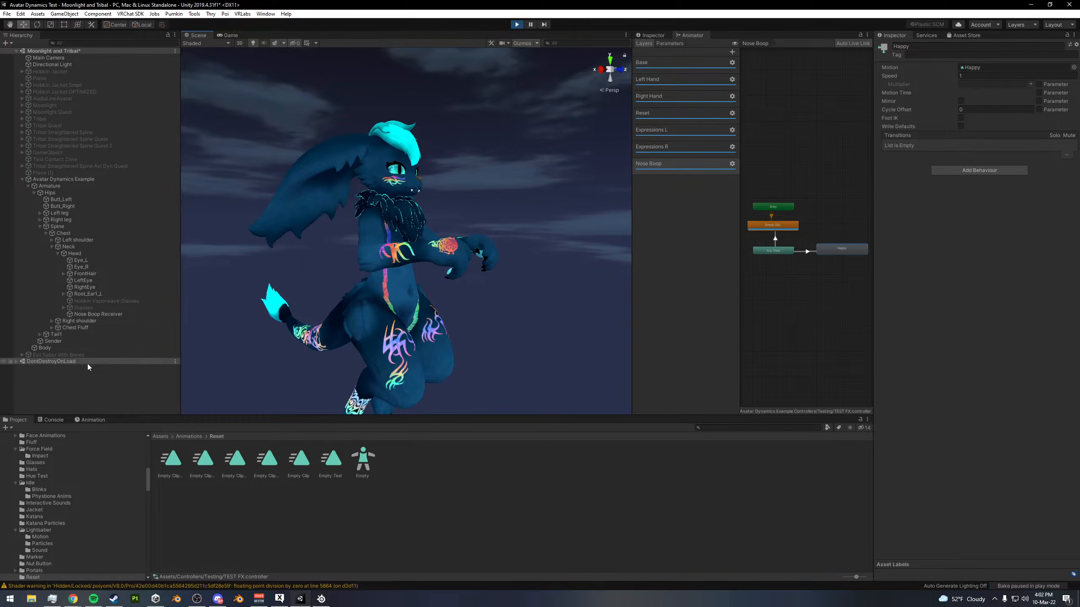
# - Select the Sender contact object and raise it to about the height of the avatar's nose
pyautogui.click(54, 340)
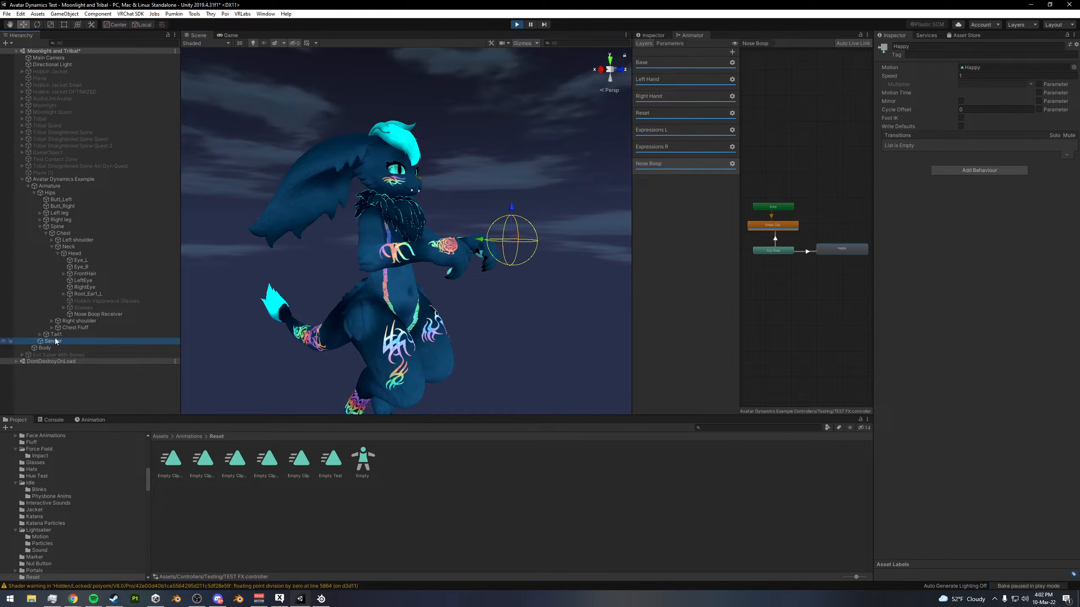
pyautogui.click(51, 247)
pyautogui.click(40, 227)
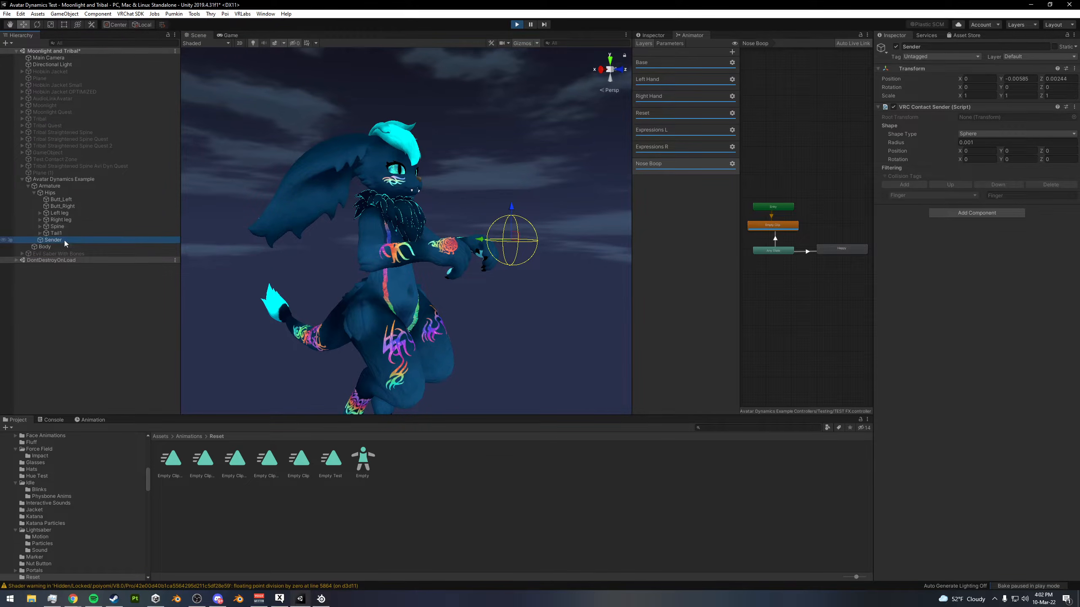
pyautogui.keyDown('alt'); pyautogui.moveTo(473, 255); pyautogui.dragTo(526, 183); pyautogui.keyUp('alt')
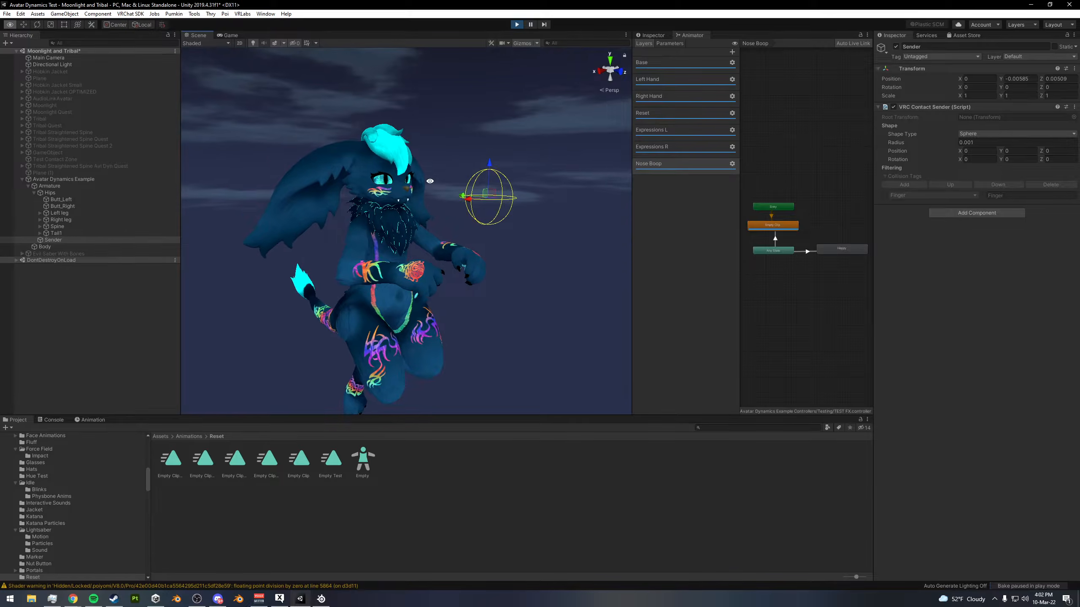
# - Display the animator parameters and move the Sender against the avatar's nose to test the Boop value
pyautogui.click(669, 43)
pyautogui.click(722, 82)
pyautogui.write('5')
pyautogui.press('BackSpace')
pyautogui.moveTo(456, 211)
pyautogui.keyDown('alt'); pyautogui.mouseDown()
pyautogui.moveTo(500, 214)
pyautogui.moveTo(444, 195)
pyautogui.mouseUp(); pyautogui.keyUp('alt')
pyautogui.keyDown('alt'); pyautogui.moveTo(447, 195); pyautogui.dragTo(528, 205, button='right'); pyautogui.keyUp('alt')
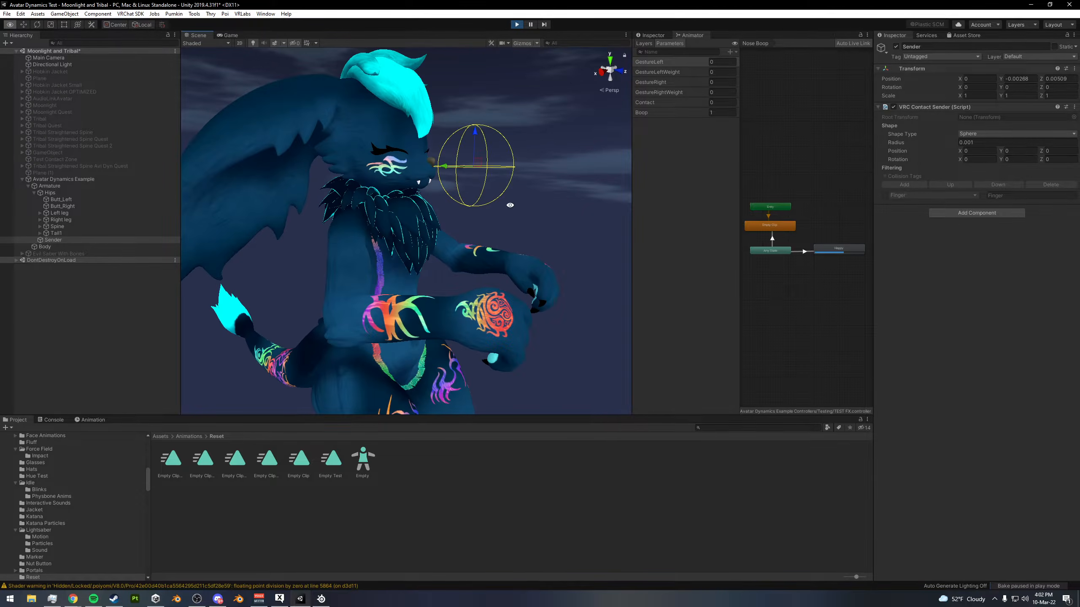
# - Inspect the booped face up close, then pull the Sender away from the nose to test the reset to Empty Clip
pyautogui.keyDown('alt'); pyautogui.moveTo(528, 205); pyautogui.dragTo(546, 208); pyautogui.keyUp('alt')
pyautogui.keyDown('alt'); pyautogui.moveTo(546, 208); pyautogui.dragTo(468, 272, button='middle'); pyautogui.keyUp('alt')
pyautogui.keyDown('alt'); pyautogui.moveTo(468, 272); pyautogui.dragTo(525, 289, button='right'); pyautogui.keyUp('alt')
pyautogui.keyDown('alt'); pyautogui.moveTo(525, 290); pyautogui.dragTo(473, 258); pyautogui.keyUp('alt')
pyautogui.keyDown('alt'); pyautogui.moveTo(472, 258); pyautogui.dragTo(501, 236, button='middle'); pyautogui.keyUp('alt')
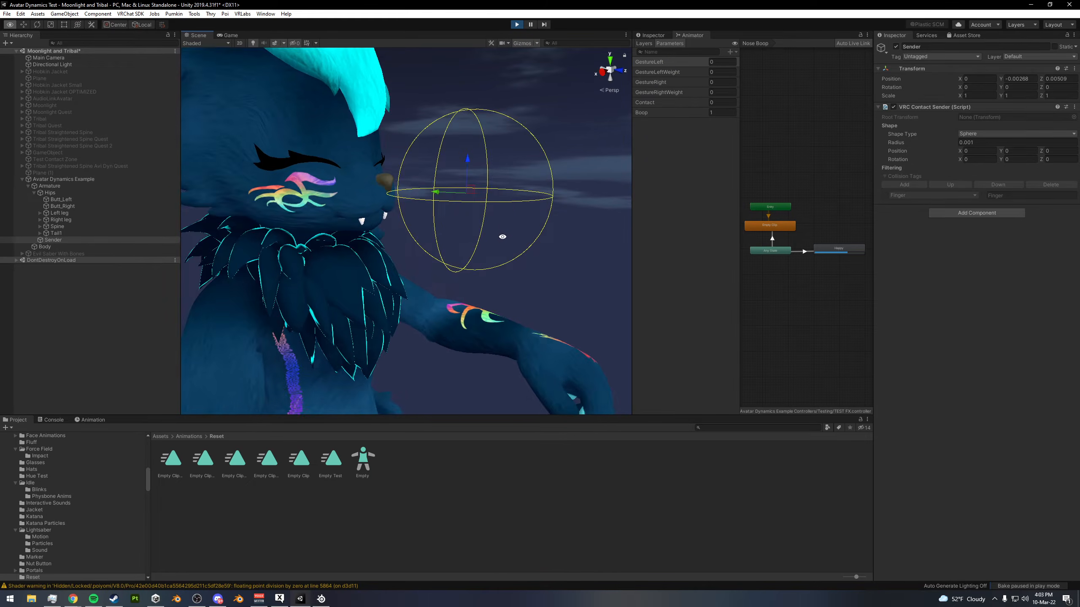
pyautogui.keyDown('alt'); pyautogui.moveTo(501, 237); pyautogui.dragTo(396, 209, button='right'); pyautogui.keyUp('alt')
pyautogui.moveTo(419, 205); pyautogui.dragTo(425, 207)
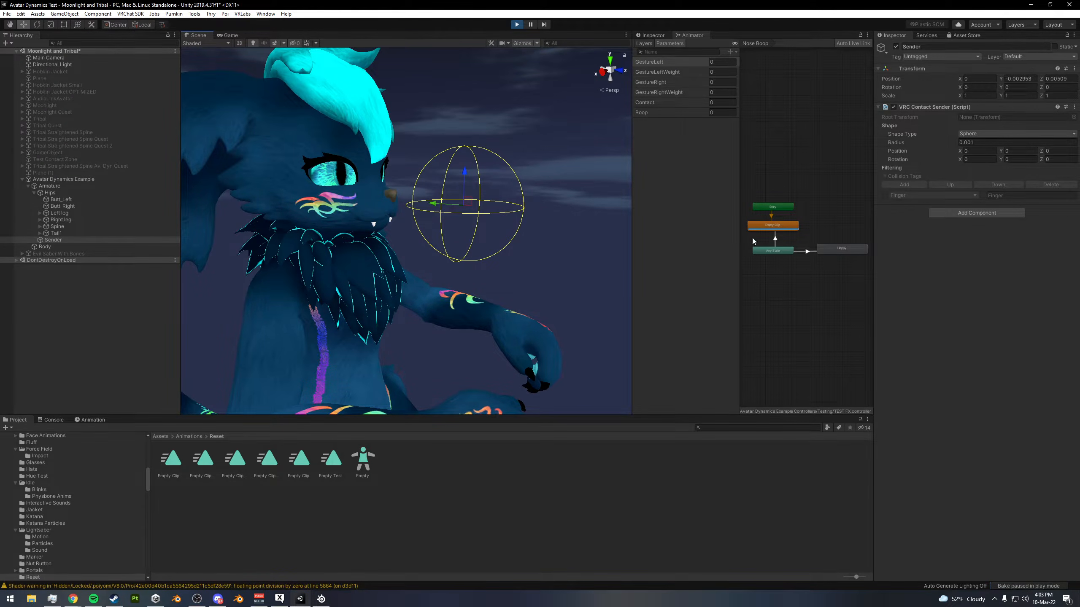
pyautogui.moveTo(431, 203)
pyautogui.mouseDown()
pyautogui.moveTo(453, 211)
pyautogui.moveTo(409, 219)
pyautogui.moveTo(435, 222)
pyautogui.mouseUp()
# - With GestureRight set to 5, touch the nose with the Sender to test the expression override, then exit Play mode
pyautogui.scroll(-5, 453, 210)
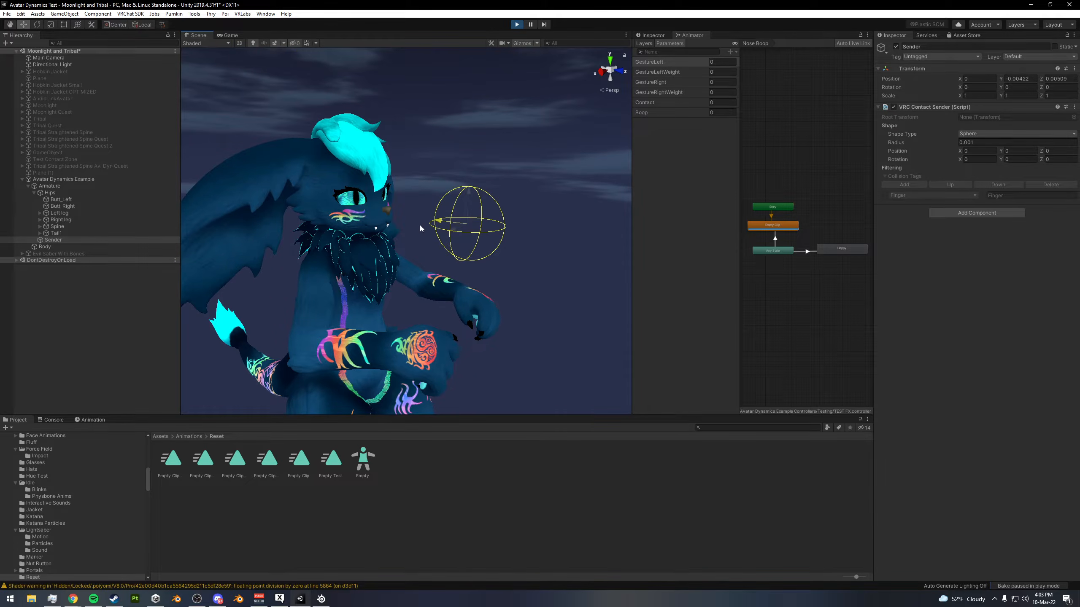
pyautogui.click(720, 83)
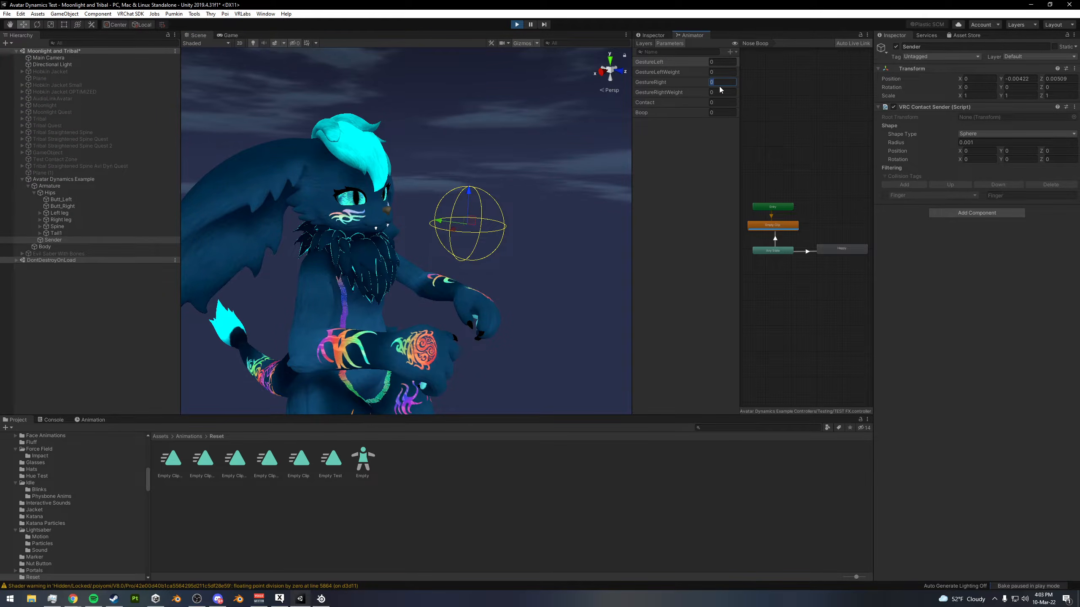
pyautogui.write('7')
pyautogui.press('BackSpace')
pyautogui.write('5')
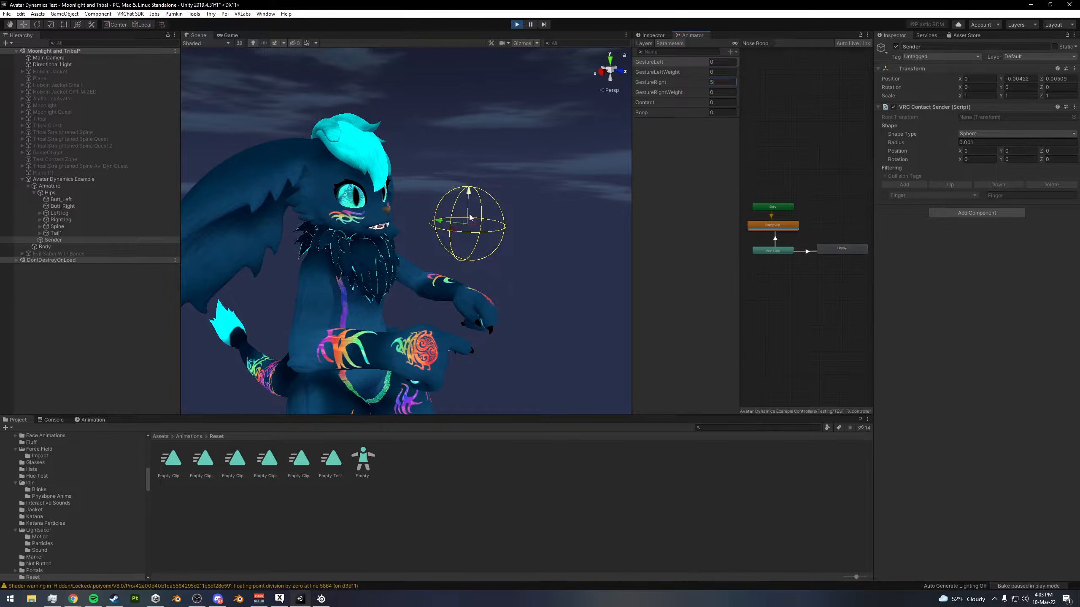
pyautogui.moveTo(437, 222); pyautogui.dragTo(393, 216)
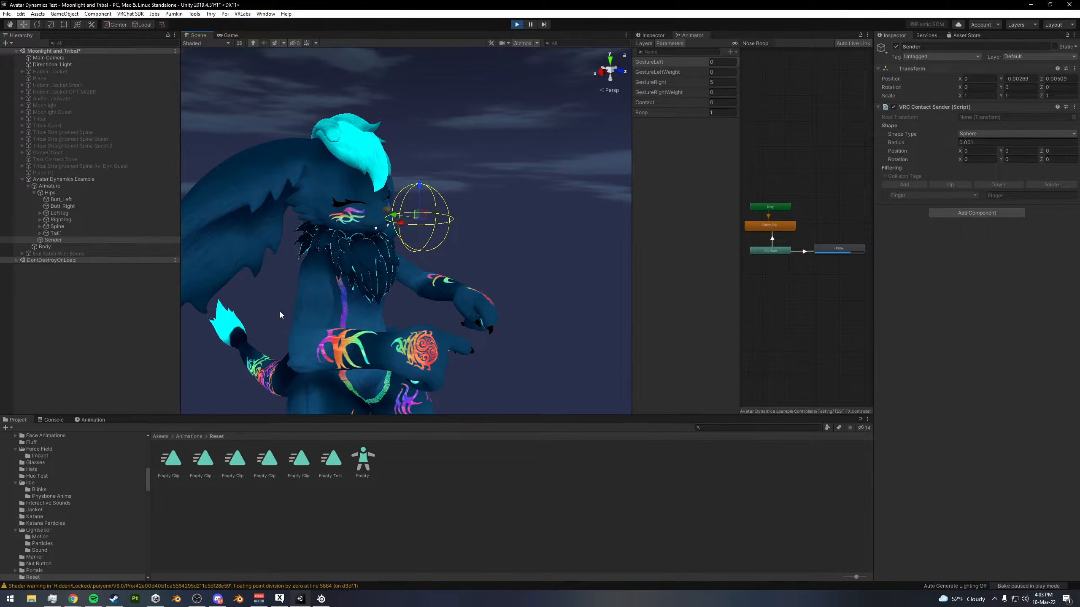
pyautogui.moveTo(392, 214); pyautogui.dragTo(419, 219)
pyautogui.click(517, 24)
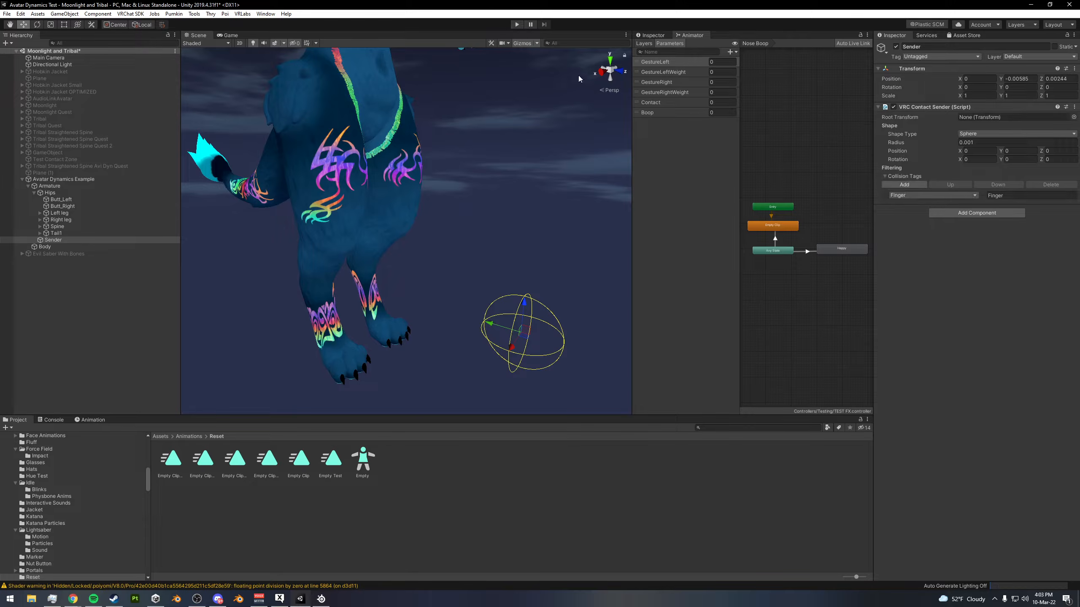
# - Examine the order and contents of the Reset, Expressions L, Expressions R and Nose Boop layers
pyautogui.click(643, 43)
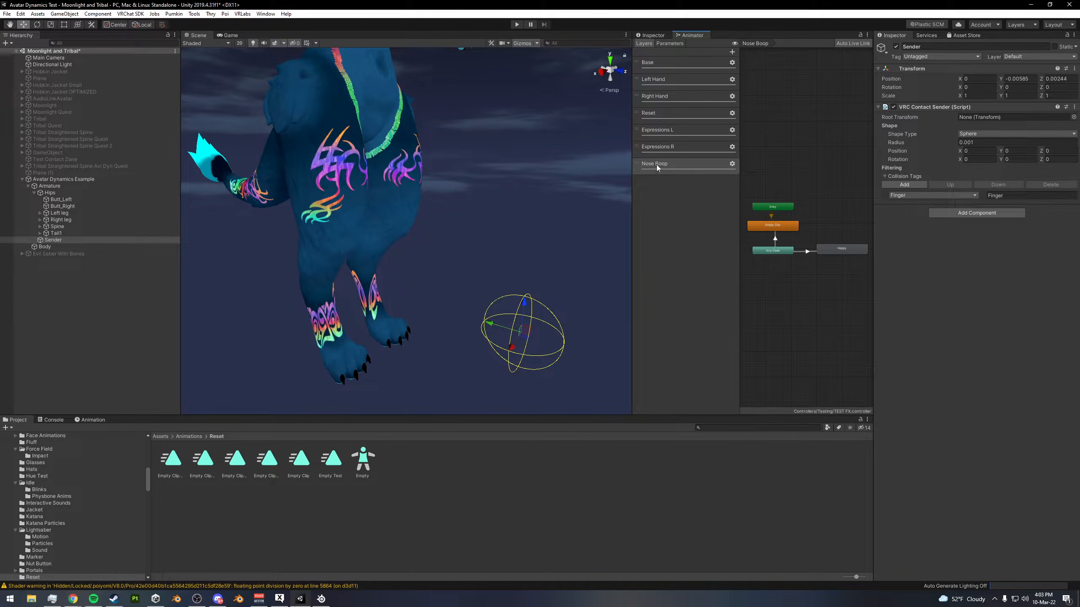
pyautogui.click(680, 168)
pyautogui.click(676, 147)
pyautogui.click(665, 135)
pyautogui.click(658, 118)
pyautogui.click(680, 146)
pyautogui.click(667, 134)
pyautogui.click(666, 118)
pyautogui.click(669, 147)
pyautogui.click(671, 166)
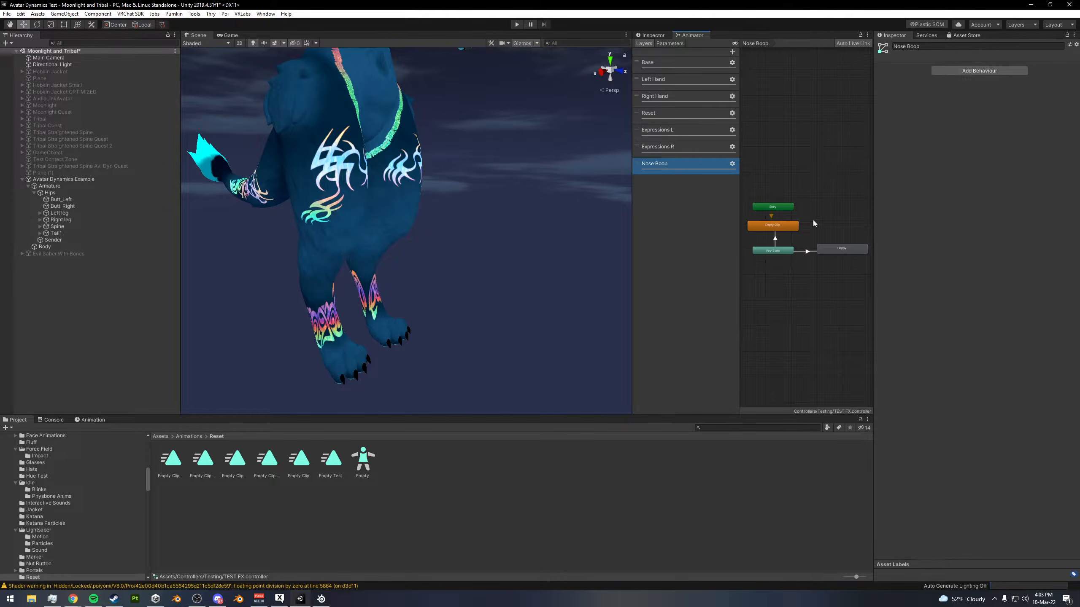
# - Add an animator layer named Nose Boop Particle and raise its weight to the maximum
pyautogui.click(732, 52)
pyautogui.write('Nose Bo')
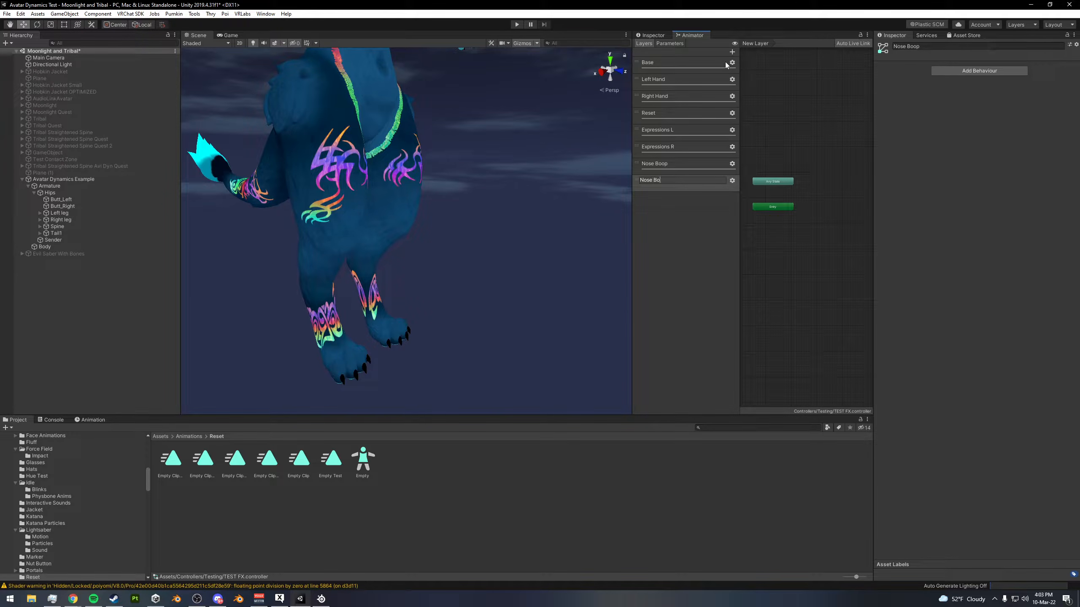
pyautogui.write('op Particle')
pyautogui.press('Return')
pyautogui.click(732, 181)
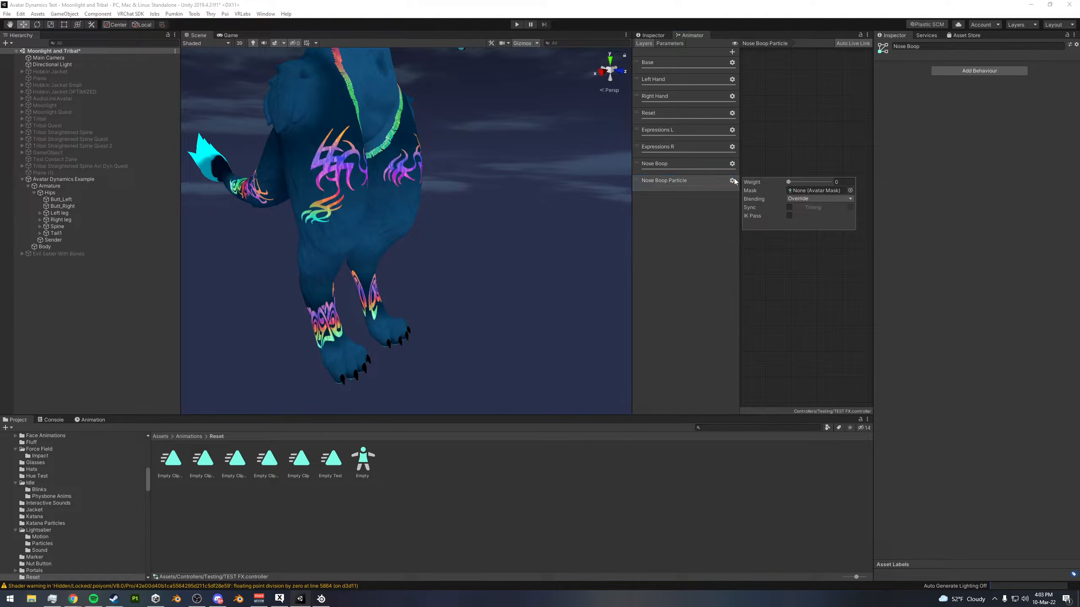
pyautogui.moveTo(788, 182); pyautogui.dragTo(891, 188)
pyautogui.click(571, 454)
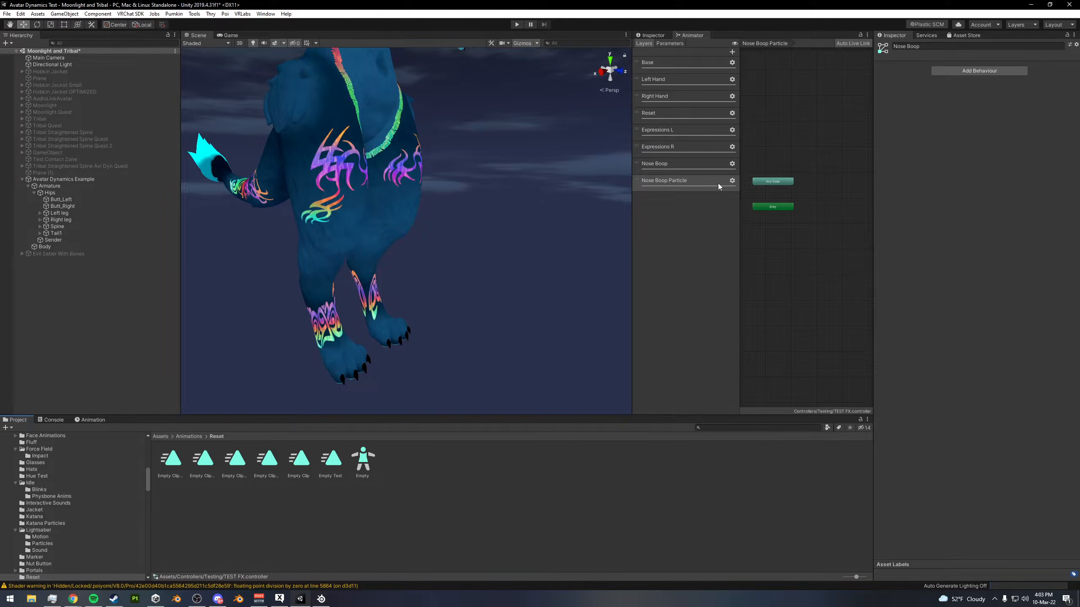
# - Check the Nose Boop layer's Happy state and open the zTutorial folder inside the project's Animations folder
pyautogui.click(676, 167)
pyautogui.click(858, 250)
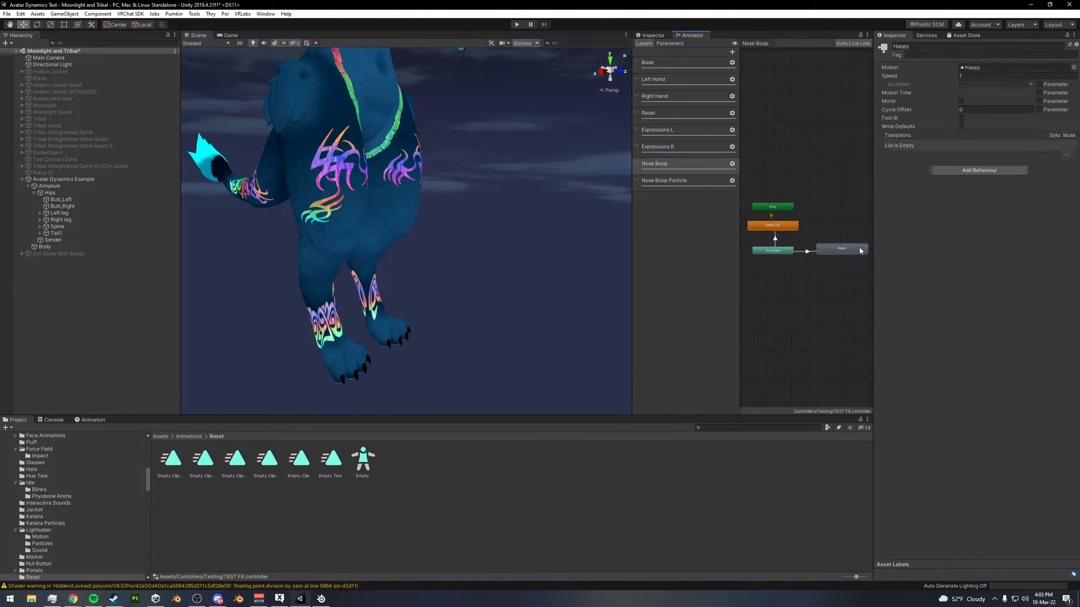
pyautogui.click(162, 435)
pyautogui.doubleClick(292, 459)
pyautogui.doubleClick(267, 498)
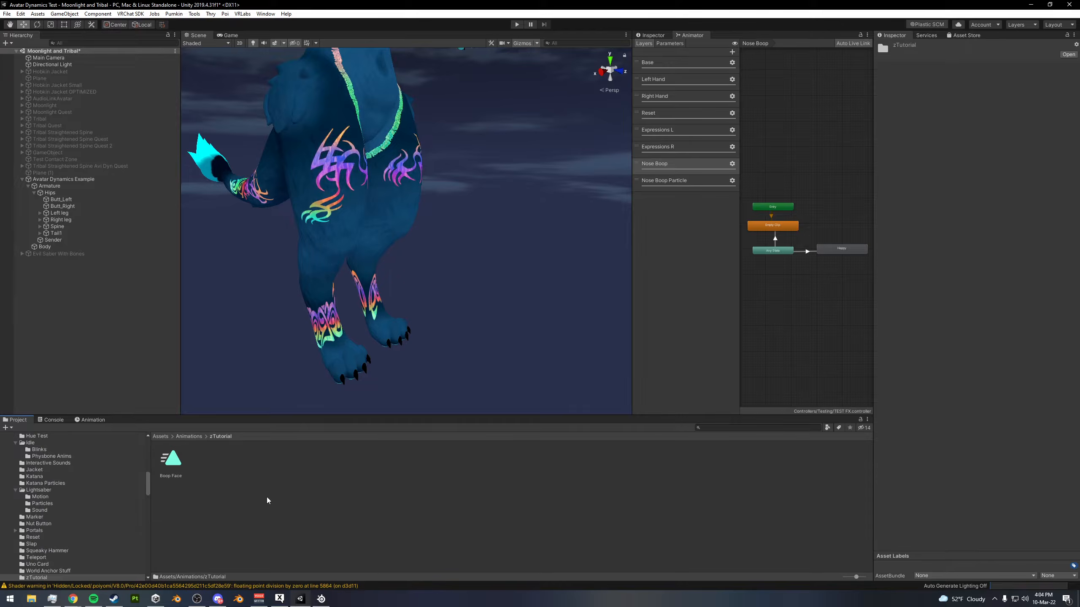
# - Rename the Boop Face animation clip as Boop Particles
pyautogui.click(173, 463)
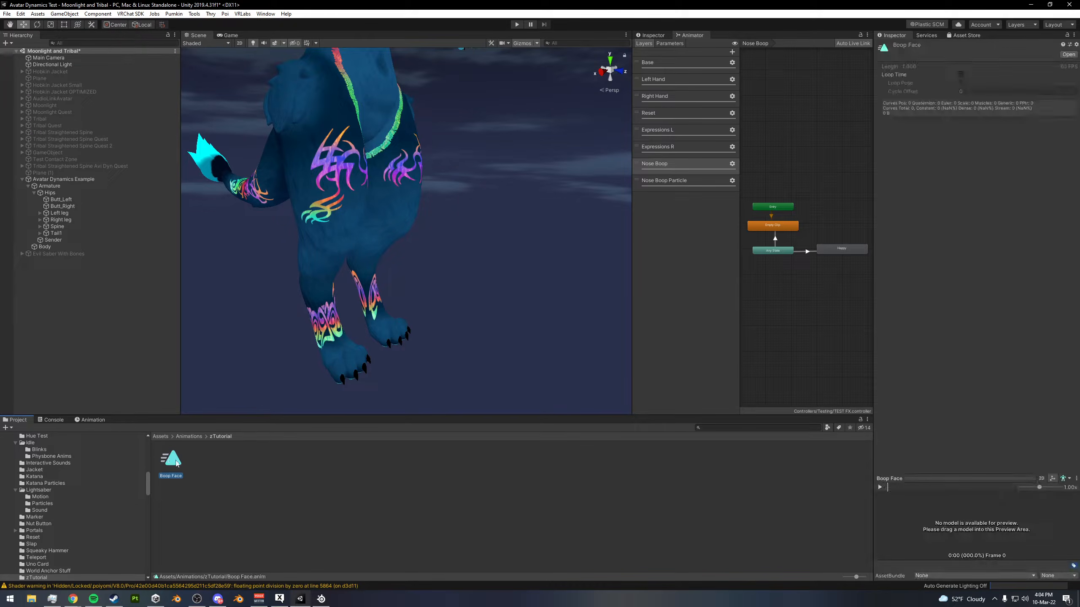
pyautogui.press('Delete')
pyautogui.click(592, 316)
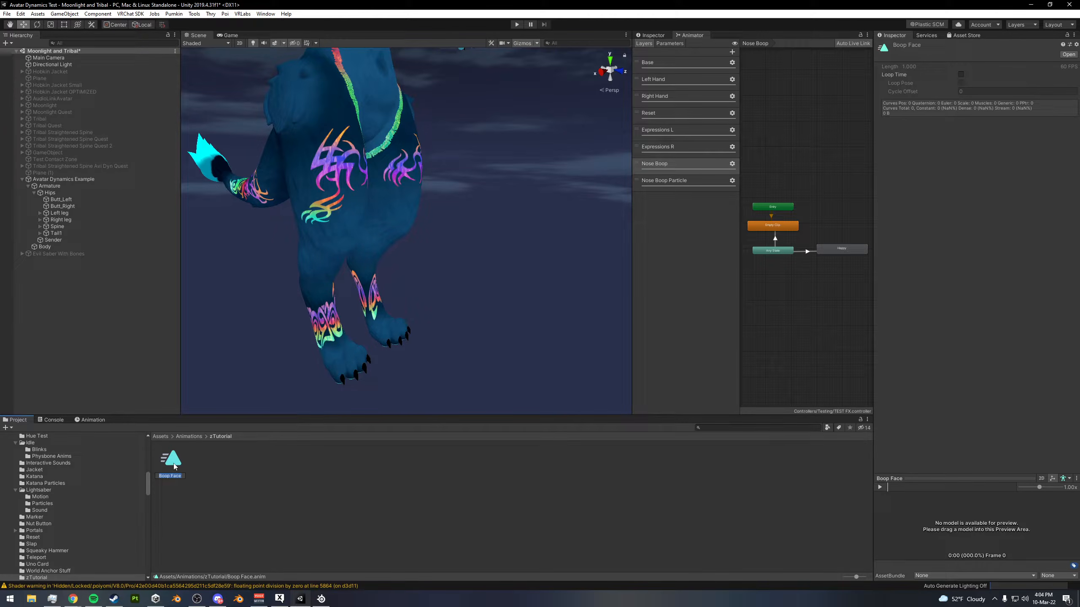
pyautogui.write('Boop Particles')
pyautogui.press('Return')
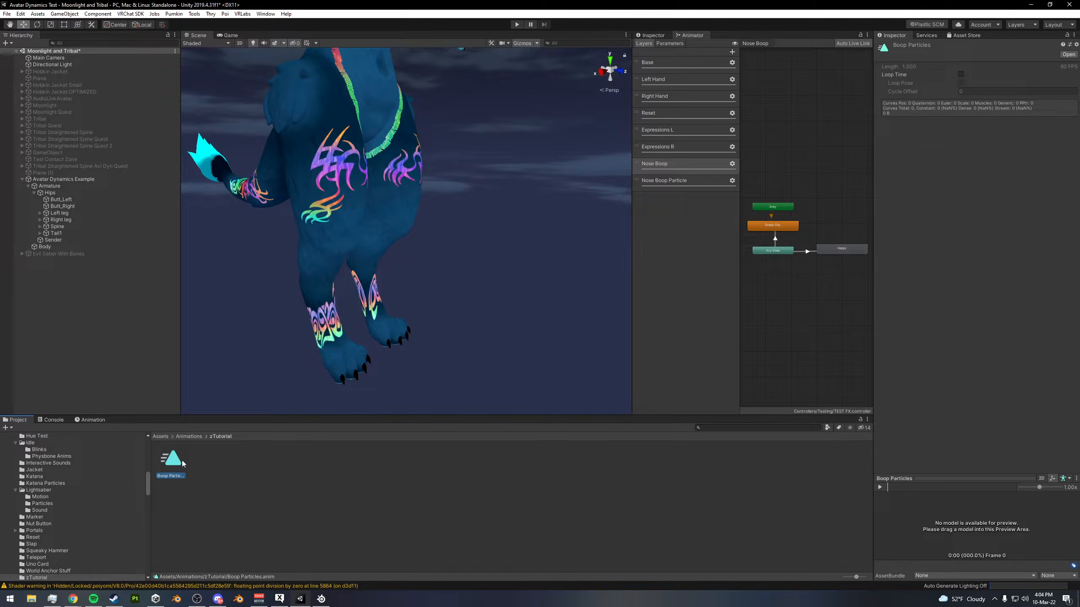
# - Duplicate the Boop Particles clip and name the second clip Boop Particles Off
pyautogui.hotkey('ctrl', 'd')
pyautogui.rightClick(181, 462)
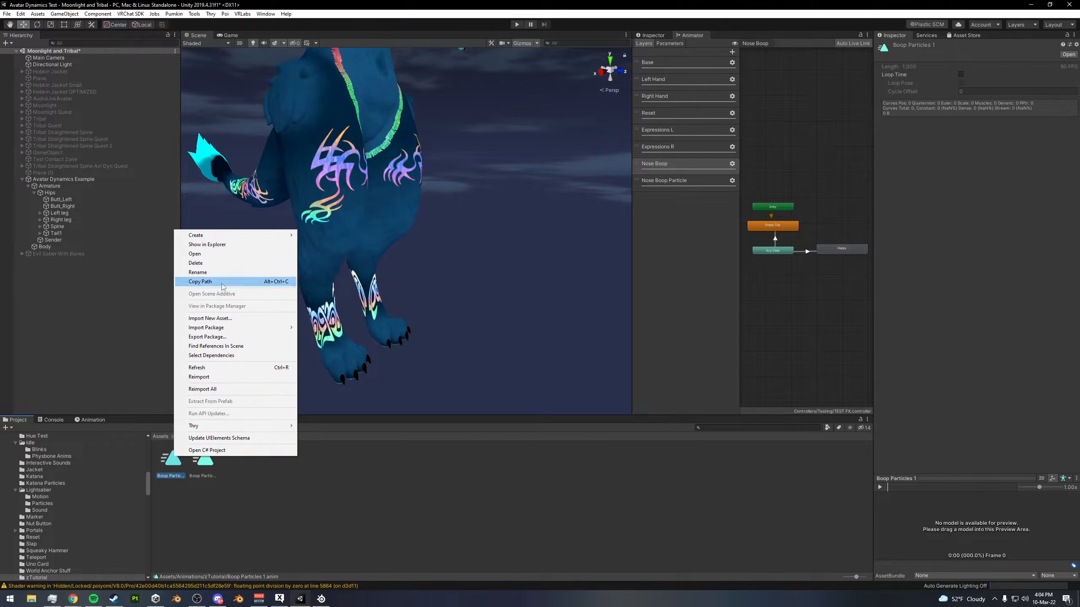
pyautogui.click(223, 276)
pyautogui.write('Boop Particles Off')
pyautogui.press('Return')
# - Add Boop Particles Off as the Nose Boop Particle layer's default state with Boop Particles below it, and turn off Write Defaults
pyautogui.click(689, 183)
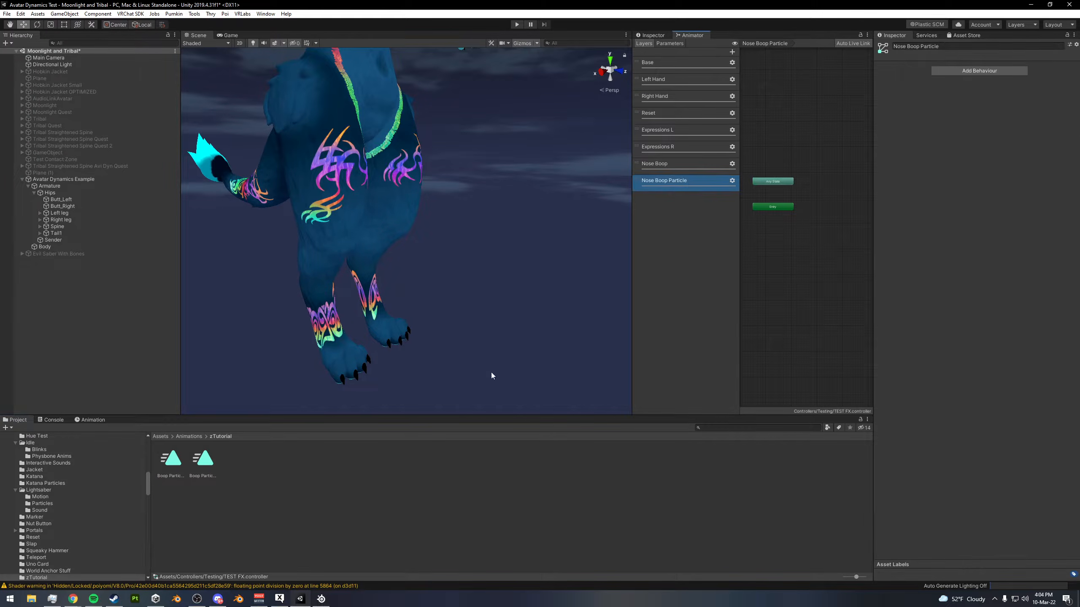
pyautogui.moveTo(171, 462); pyautogui.dragTo(770, 244)
pyautogui.click(777, 250)
pyautogui.moveTo(802, 238); pyautogui.dragTo(827, 242, button='middle')
pyautogui.keyDown('shift'); pyautogui.click(809, 226); pyautogui.keyUp('shift')
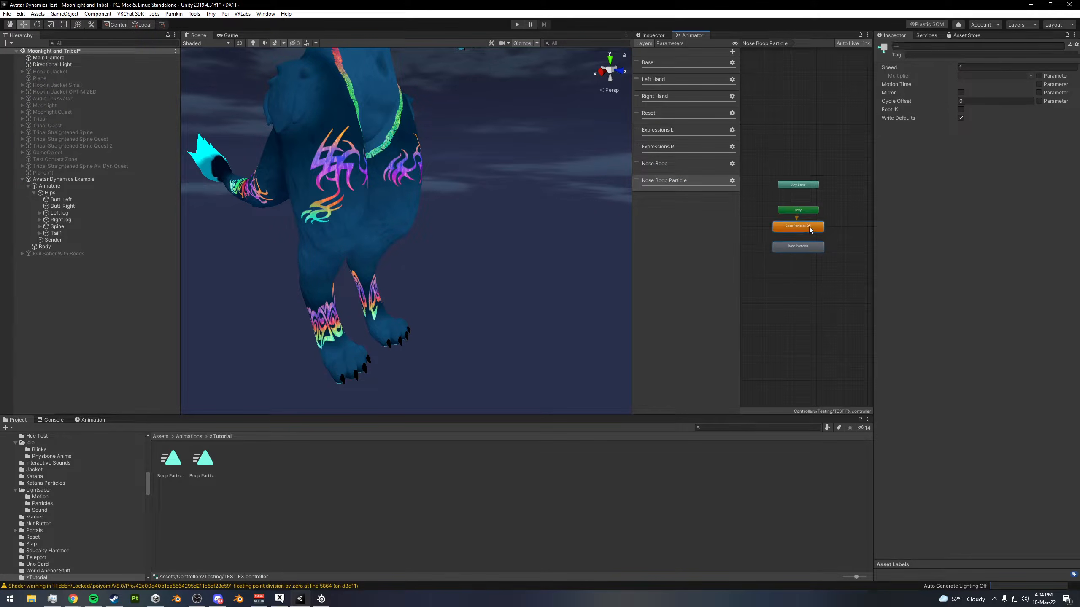
pyautogui.click(833, 227)
pyautogui.scroll(3, 791, 238)
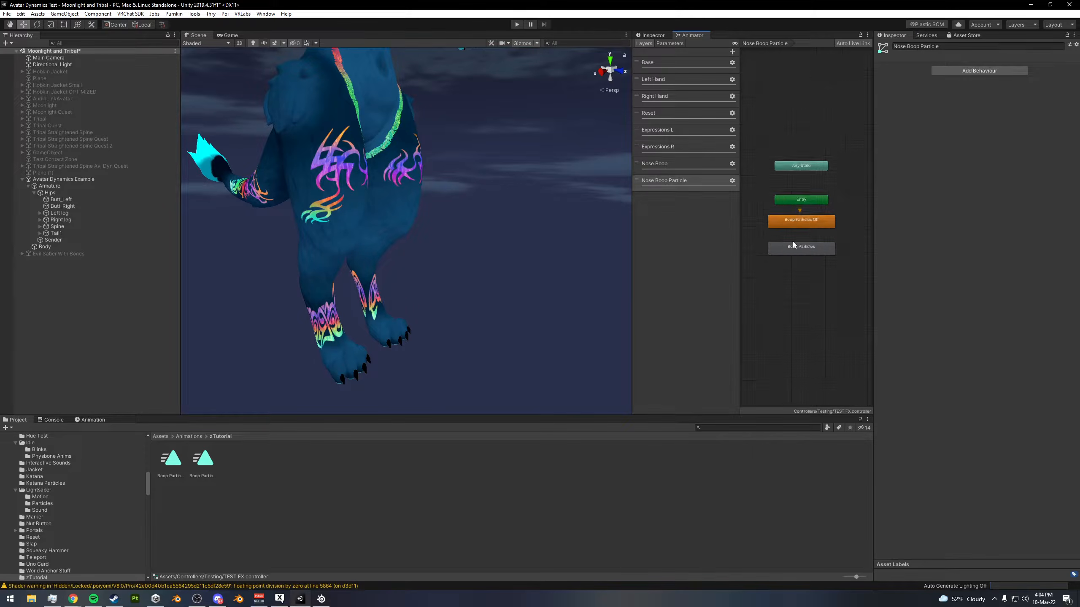
pyautogui.scroll(-3, 800, 223)
# - Create transitions in both directions between the Boop Particles Off and Boop Particles states
pyautogui.rightClick(801, 221)
pyautogui.click(825, 226)
pyautogui.click(798, 245)
pyautogui.rightClick(799, 244)
pyautogui.click(824, 250)
pyautogui.click(802, 216)
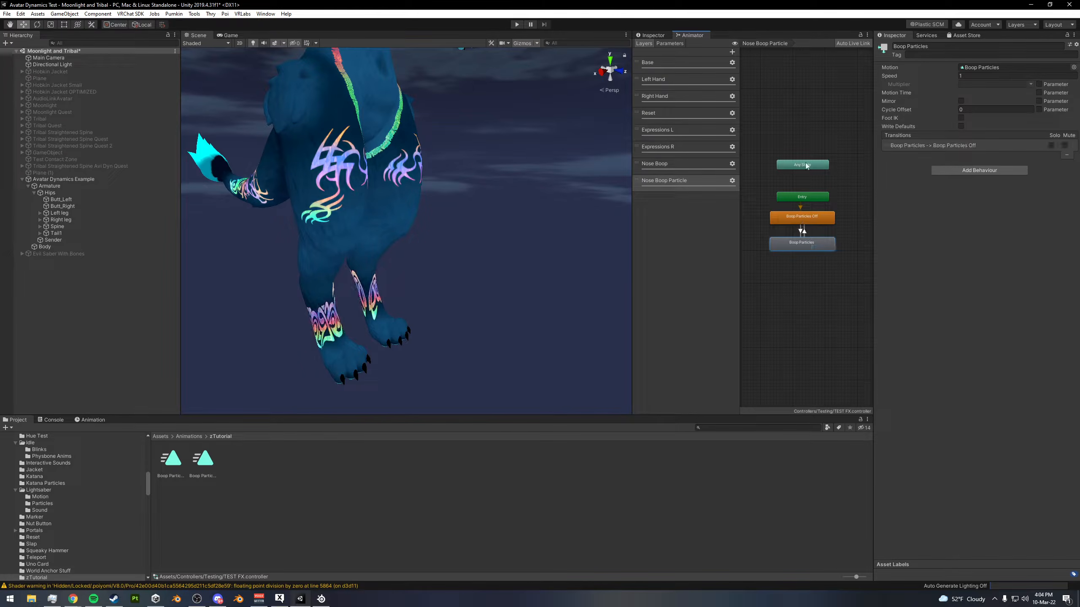
# - Set the Boop Particles Off to Boop Particles transition to no exit time, no fixed duration, 0 duration, and condition Boop Greater 0.05
pyautogui.click(849, 149)
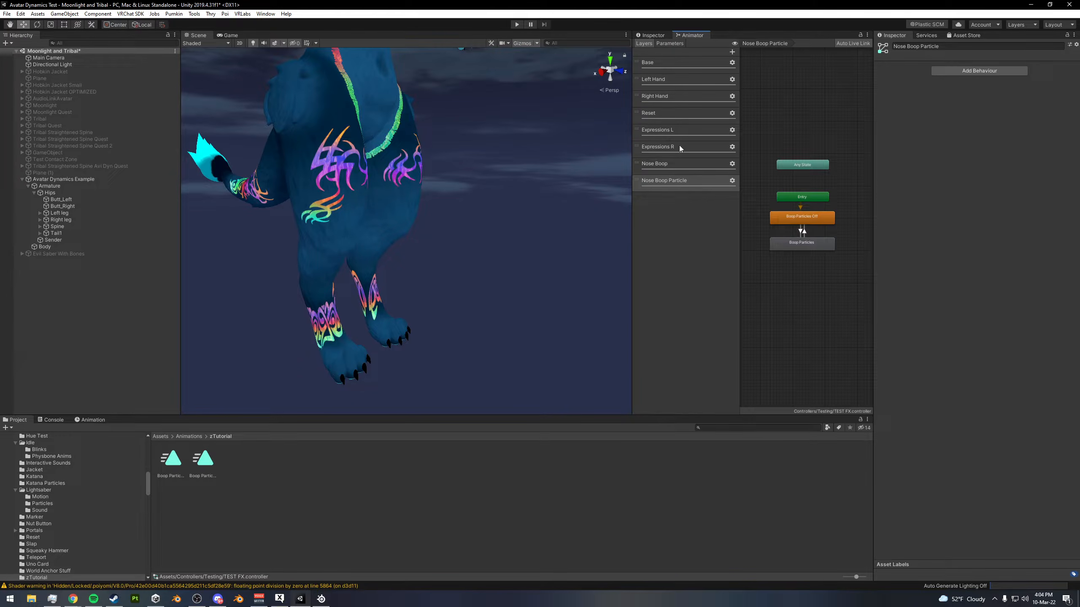
pyautogui.click(802, 232)
pyautogui.click(878, 134)
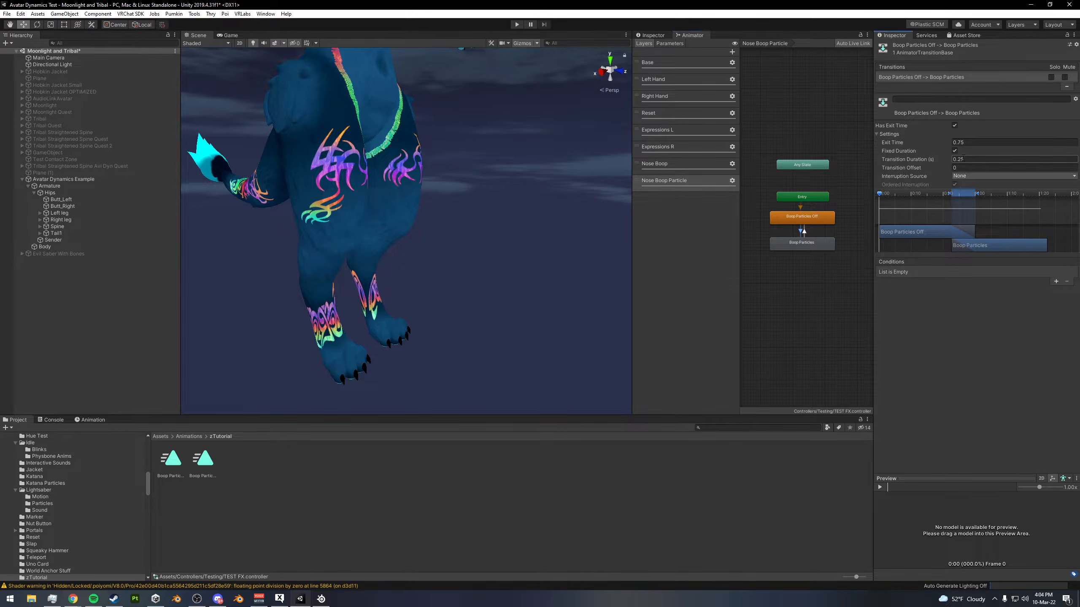
pyautogui.click(955, 125)
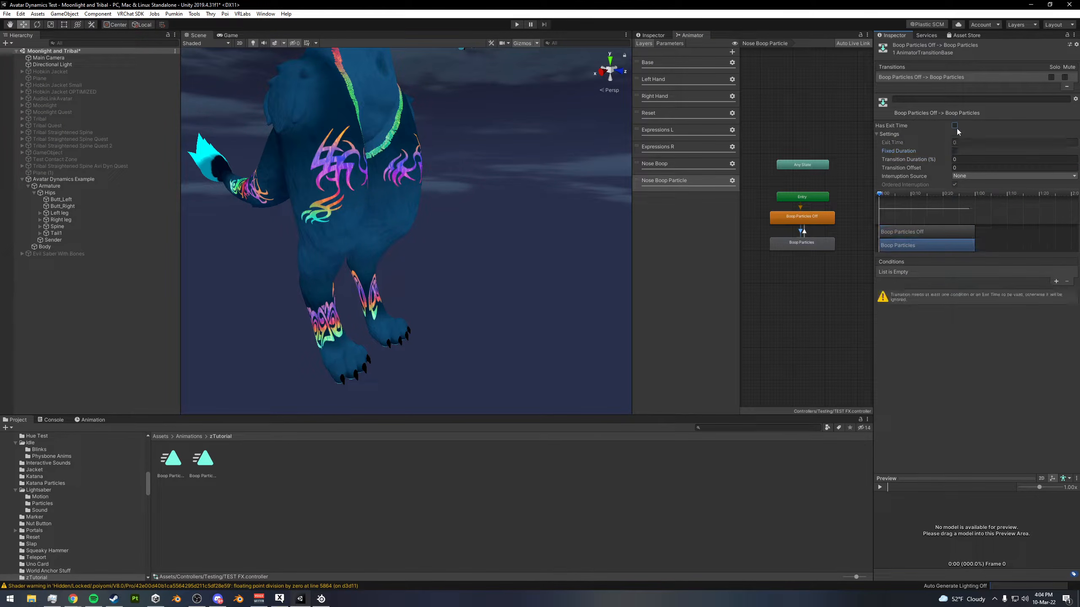
pyautogui.click(1056, 282)
pyautogui.click(935, 272)
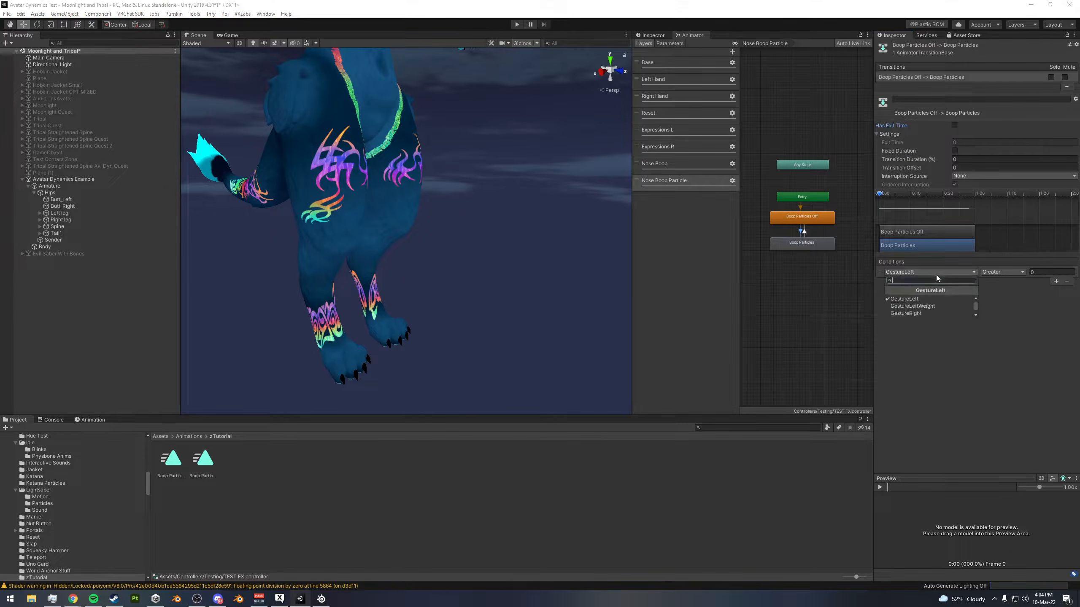
pyautogui.click(920, 315)
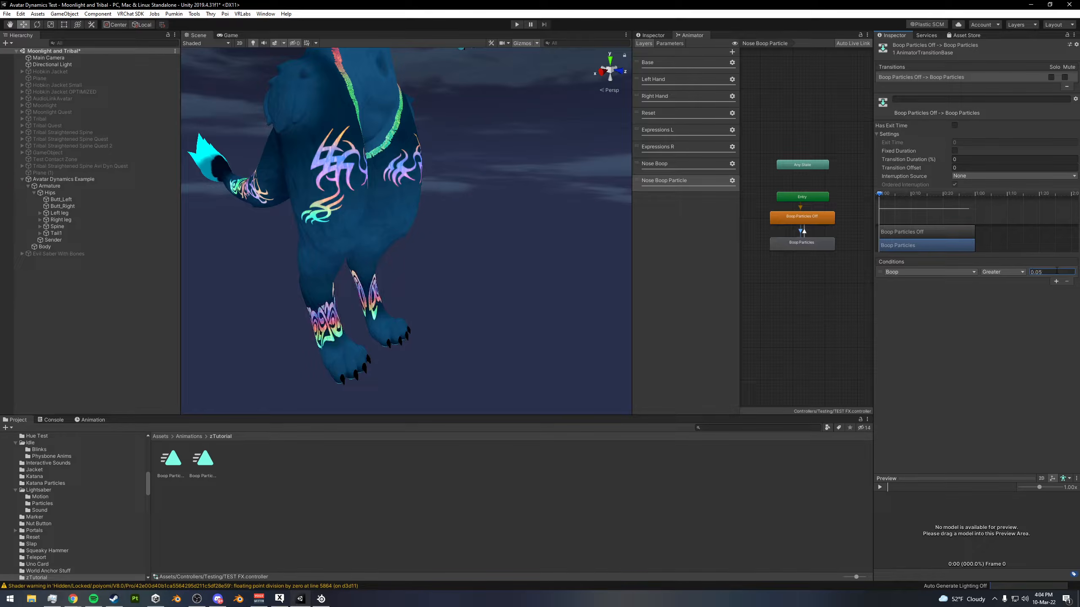
# - Set the Boop Particles to Boop Particles Off transition to no exit time, no fixed duration, 0 duration, and condition Boop Less 0.05
pyautogui.click(782, 241)
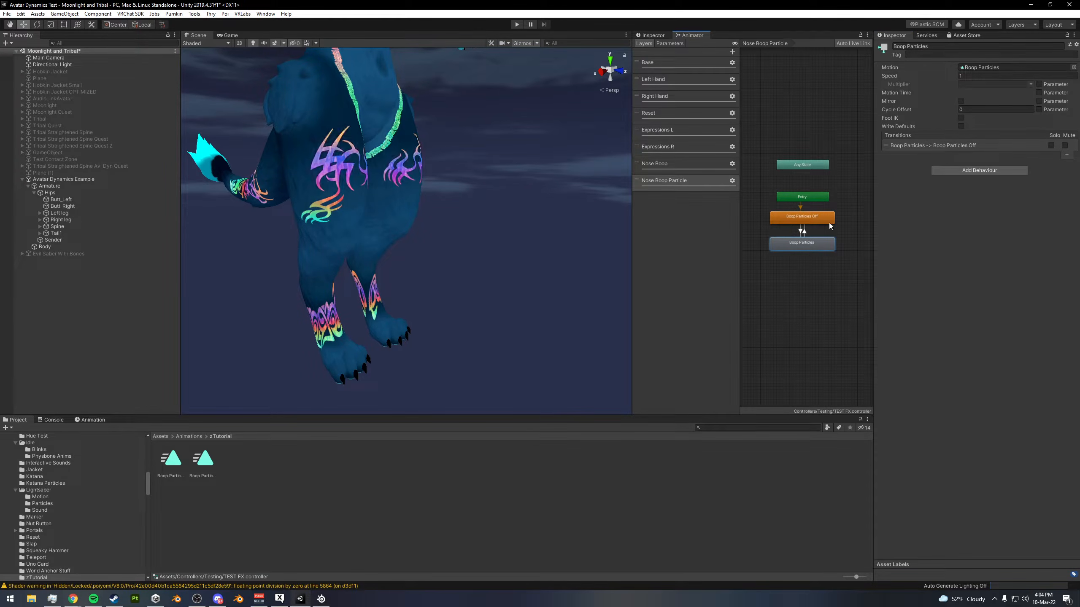
pyautogui.click(804, 232)
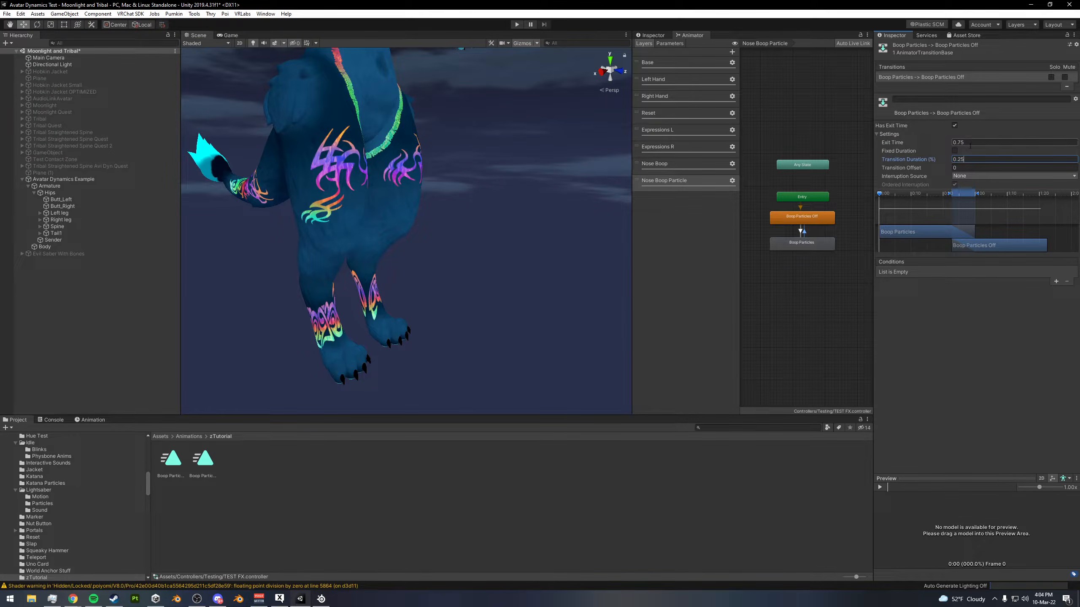
pyautogui.click(955, 125)
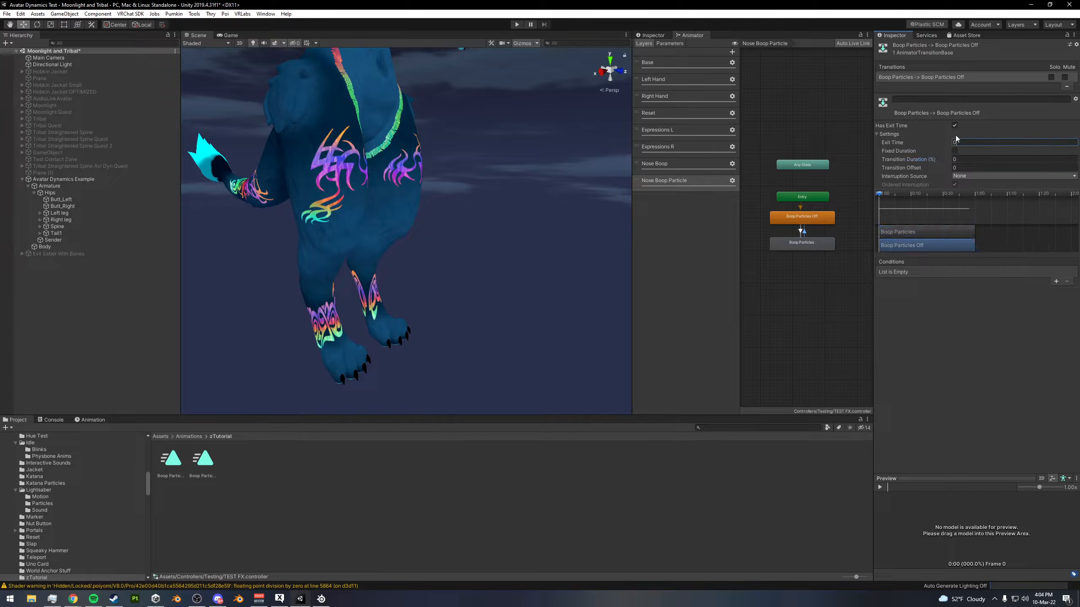
pyautogui.click(1057, 282)
pyautogui.click(971, 272)
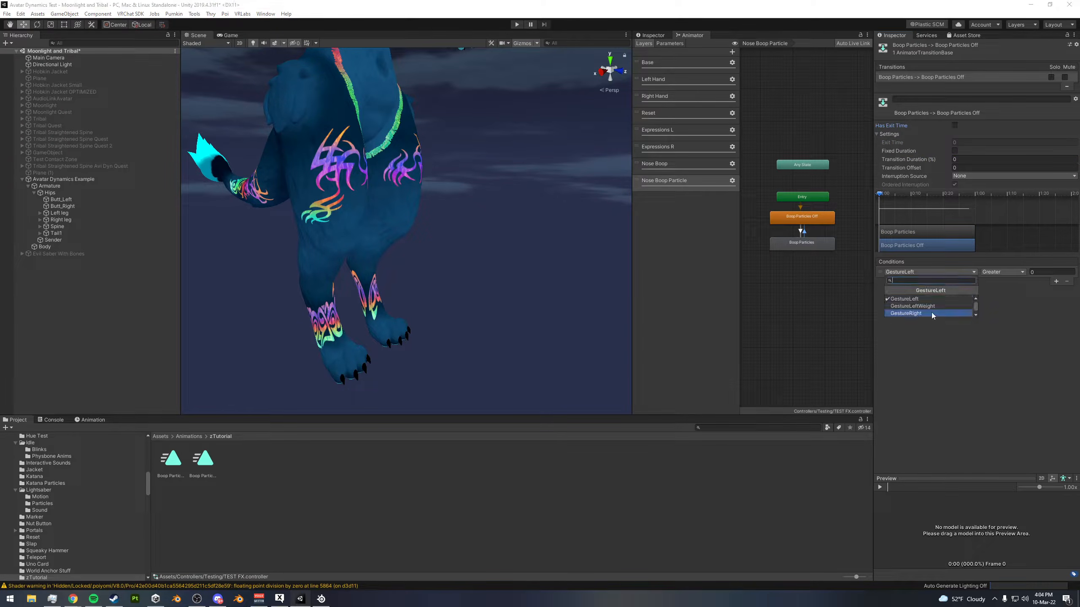
pyautogui.click(917, 314)
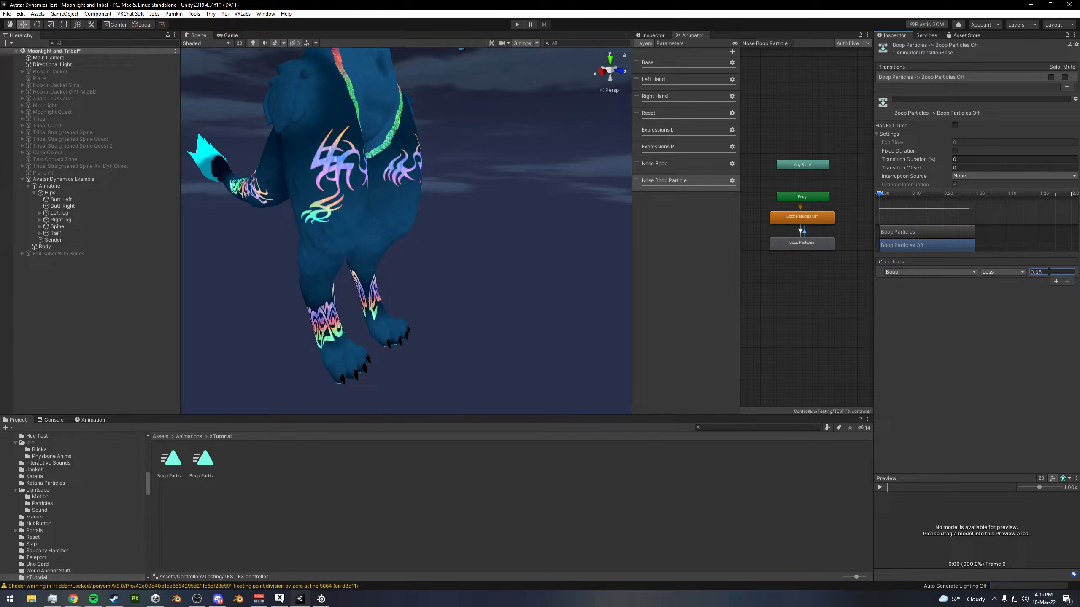
pyautogui.click(826, 217)
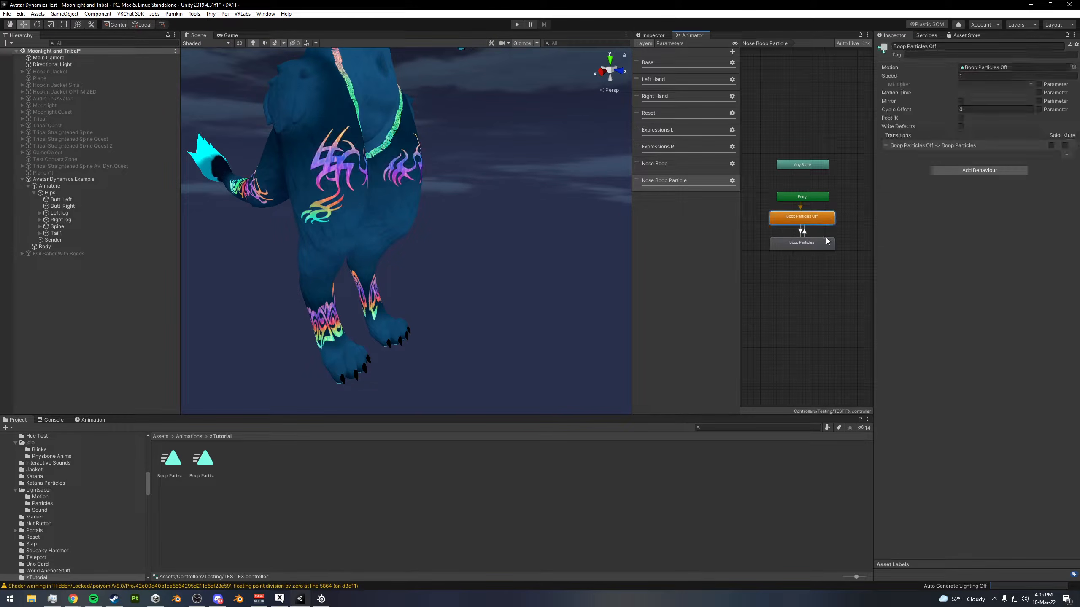
# - Add a particle system as a child of the avatar's Head bone
pyautogui.keyDown('alt'); pyautogui.moveTo(453, 279); pyautogui.dragTo(471, 370); pyautogui.keyUp('alt')
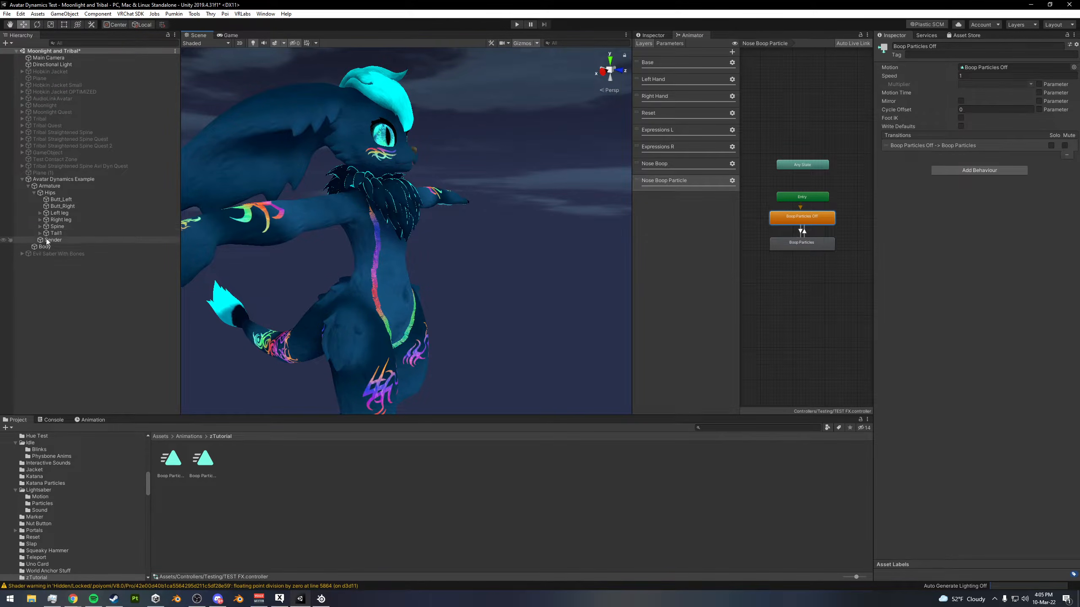
pyautogui.click(40, 227)
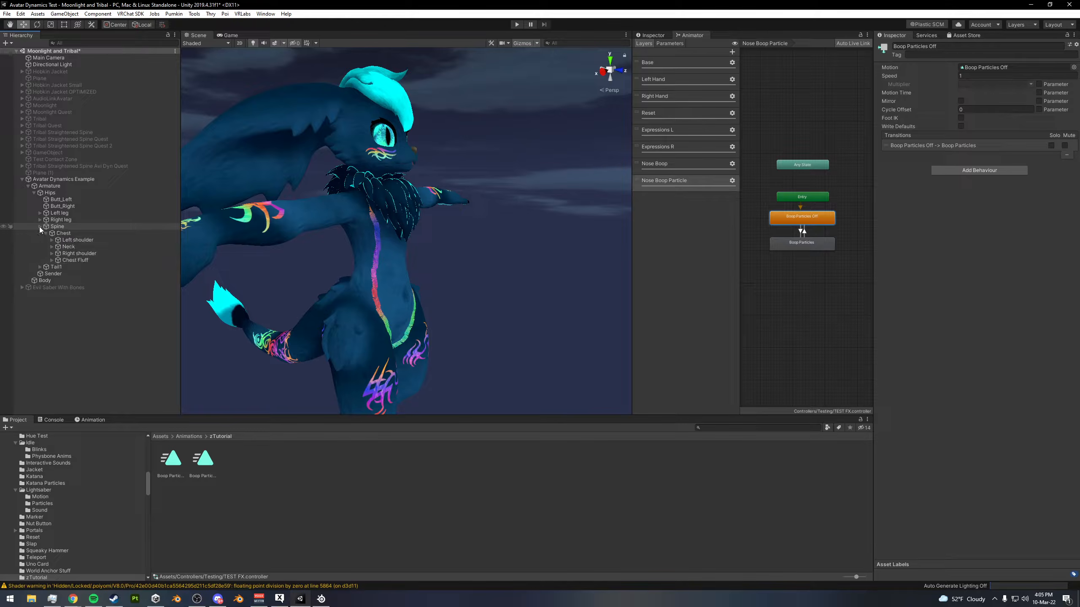
pyautogui.click(52, 247)
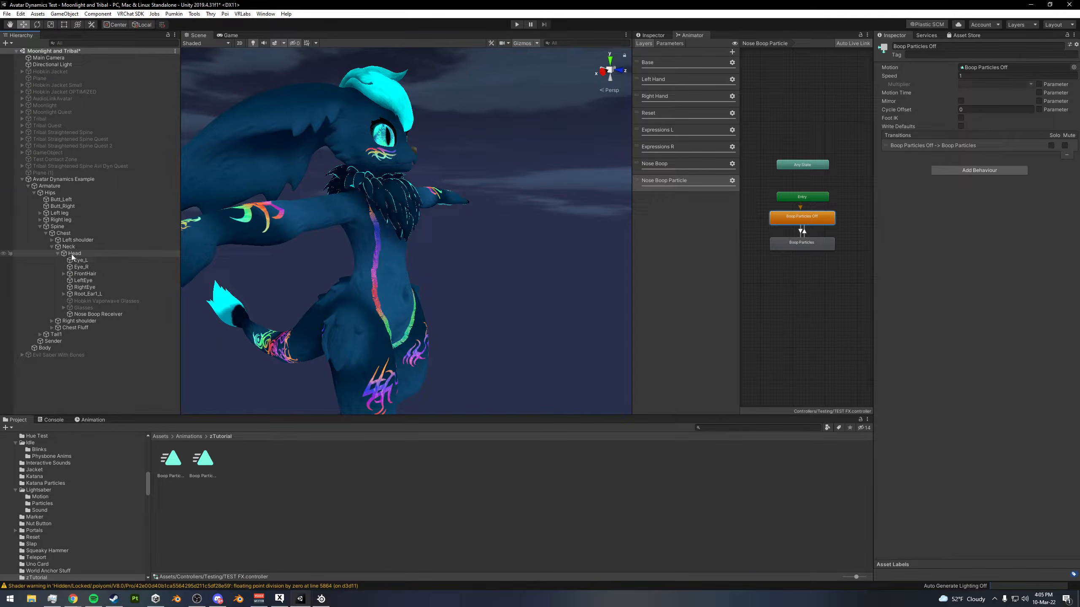
pyautogui.rightClick(72, 257)
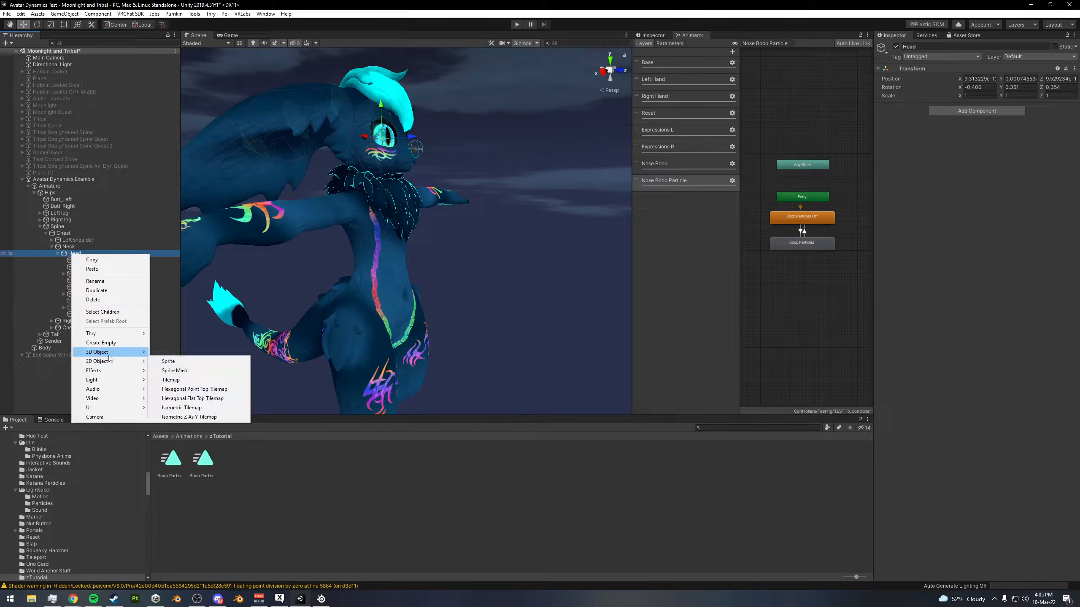
pyautogui.moveTo(111, 355)
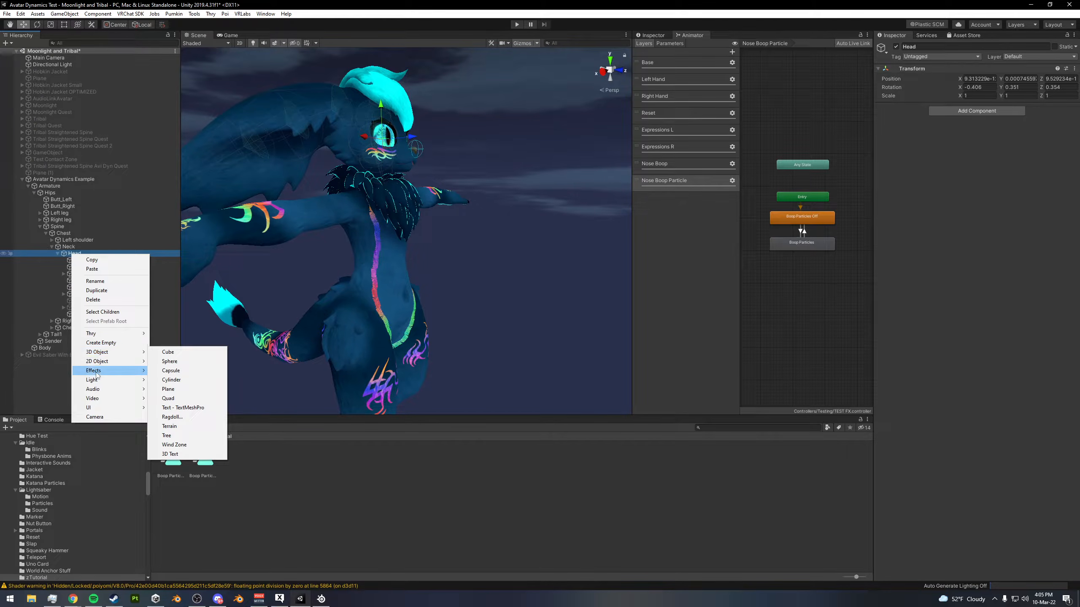
pyautogui.click(175, 371)
# - Set the particle system's emission shape to Sphere
pyautogui.keyDown('alt'); pyautogui.moveTo(211, 347); pyautogui.dragTo(521, 238); pyautogui.keyUp('alt')
pyautogui.moveTo(428, 178); pyautogui.dragTo(441, 139)
pyautogui.keyDown('alt'); pyautogui.moveTo(506, 157); pyautogui.dragTo(529, 237); pyautogui.keyUp('alt')
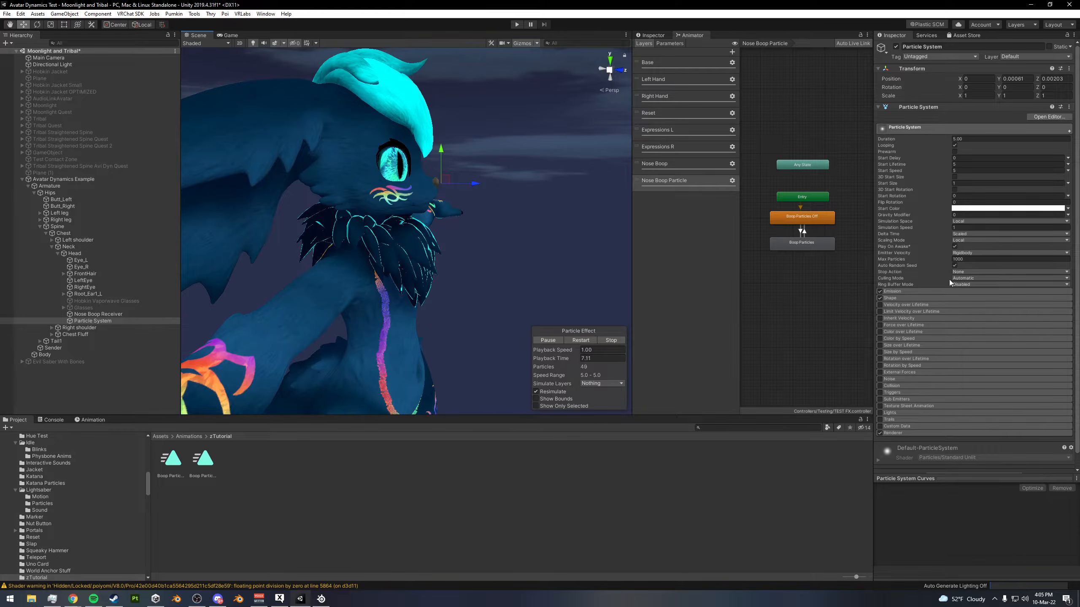
pyautogui.click(880, 297)
pyautogui.click(925, 300)
pyautogui.click(1007, 306)
pyautogui.click(976, 314)
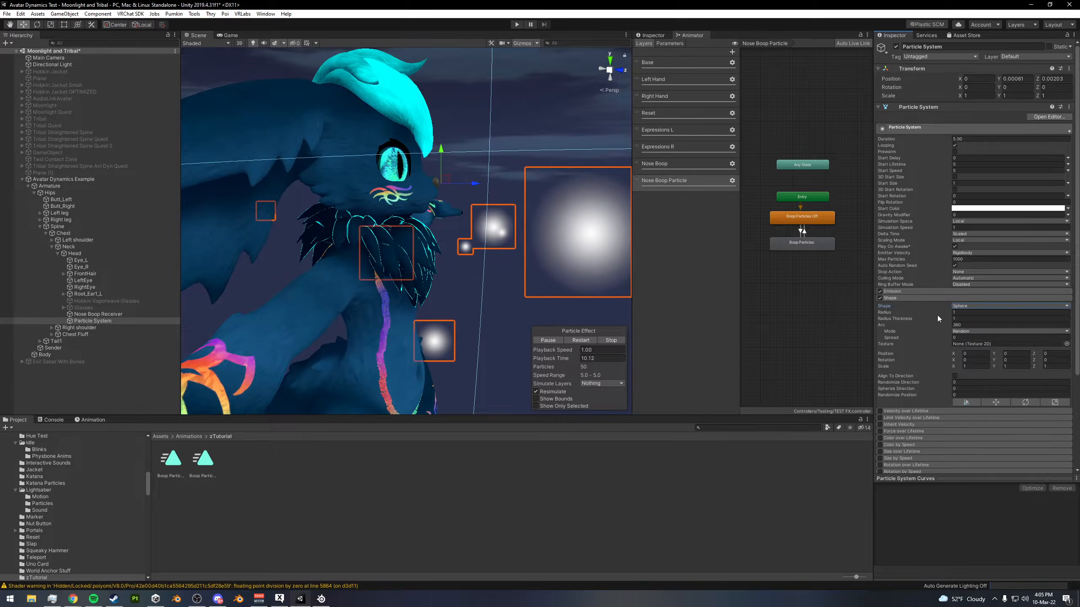
# - Shrink the emission sphere around the avatar to a radius of about 0.023
pyautogui.scroll(-3, 957, 310)
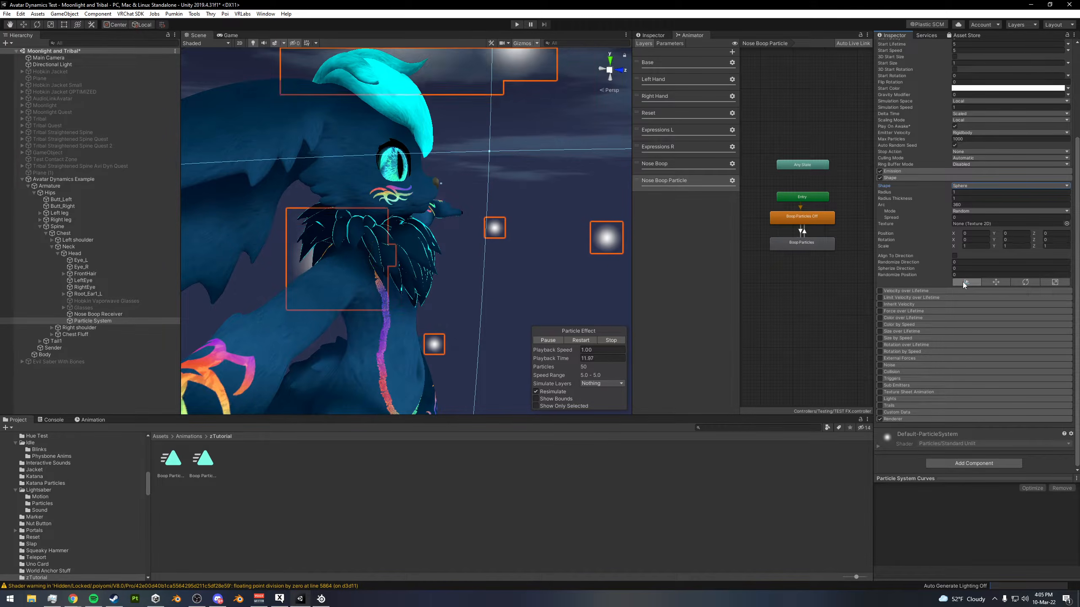
pyautogui.scroll(-5, 504, 196)
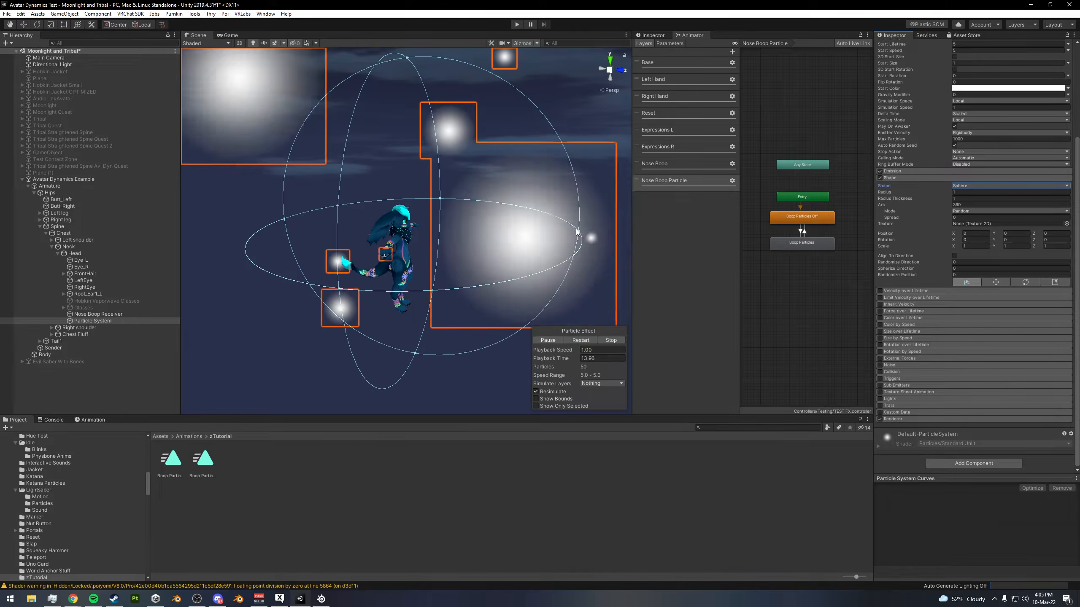
pyautogui.moveTo(586, 234); pyautogui.dragTo(414, 237)
pyautogui.moveTo(491, 235)
pyautogui.keyDown('alt'); pyautogui.mouseDown(button='right')
pyautogui.moveTo(404, 236)
pyautogui.moveTo(832, 268)
pyautogui.moveTo(556, 251)
pyautogui.moveTo(509, 215)
pyautogui.moveTo(701, 210)
pyautogui.moveTo(696, 181)
pyautogui.moveTo(477, 221)
pyautogui.mouseUp(button='right'); pyautogui.keyUp('alt')
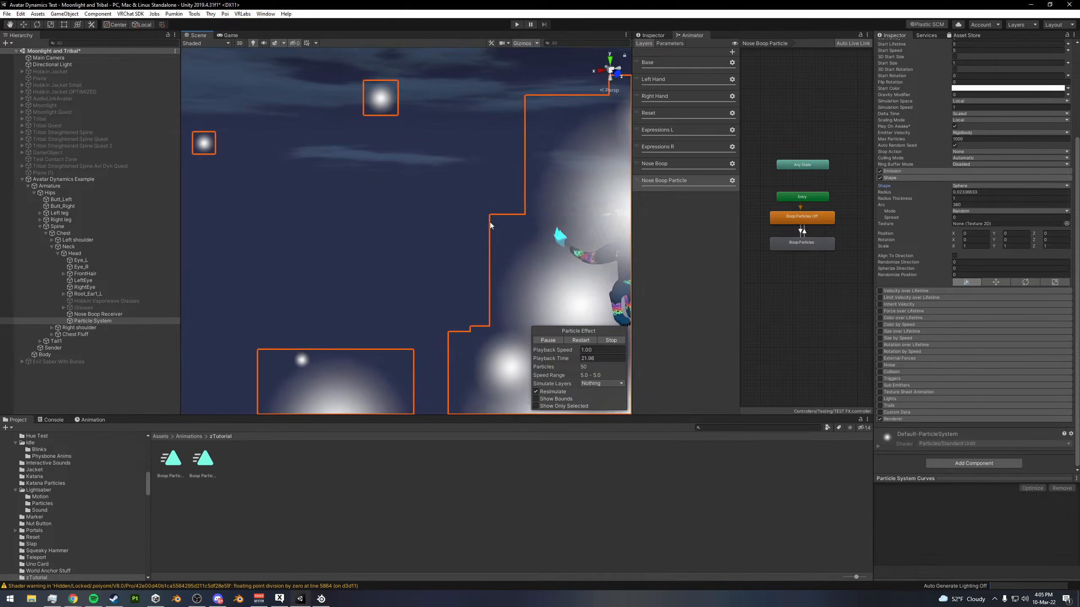
pyautogui.moveTo(483, 232); pyautogui.dragTo(437, 223, button='middle')
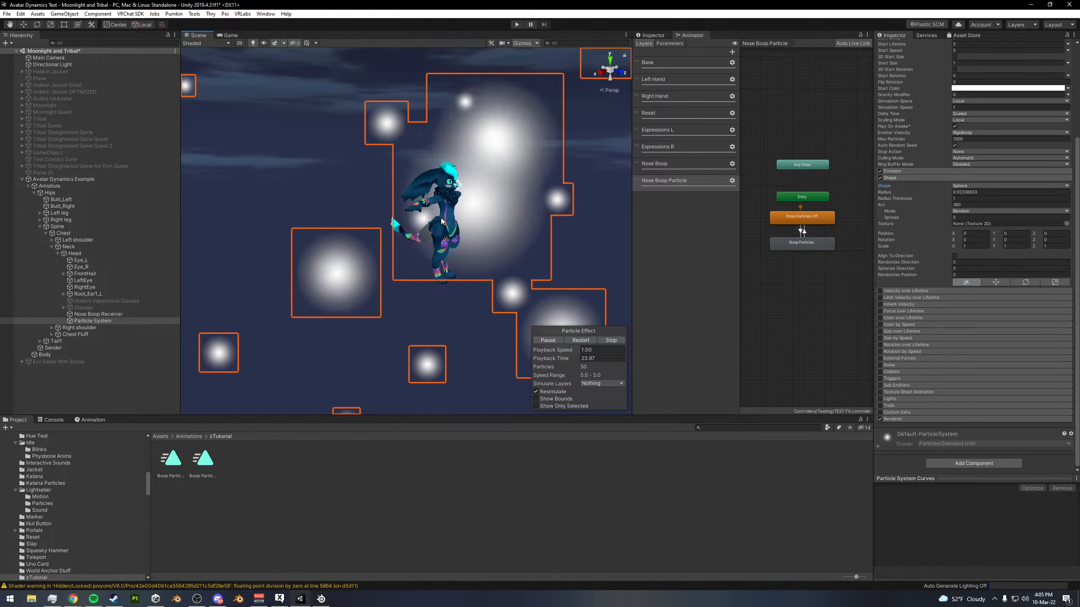
# - Reselect the particle system and shrink its emission sphere to a radius of about 0.007
pyautogui.click(446, 238)
pyautogui.scroll(3, 472, 228)
pyautogui.keyDown('alt'); pyautogui.moveTo(472, 228); pyautogui.dragTo(480, 200); pyautogui.keyUp('alt')
pyautogui.scroll(4, 420, 237)
pyautogui.moveTo(481, 200); pyautogui.dragTo(463, 260, button='middle')
pyautogui.keyDown('alt'); pyautogui.moveTo(464, 260); pyautogui.dragTo(255, 272); pyautogui.keyUp('alt')
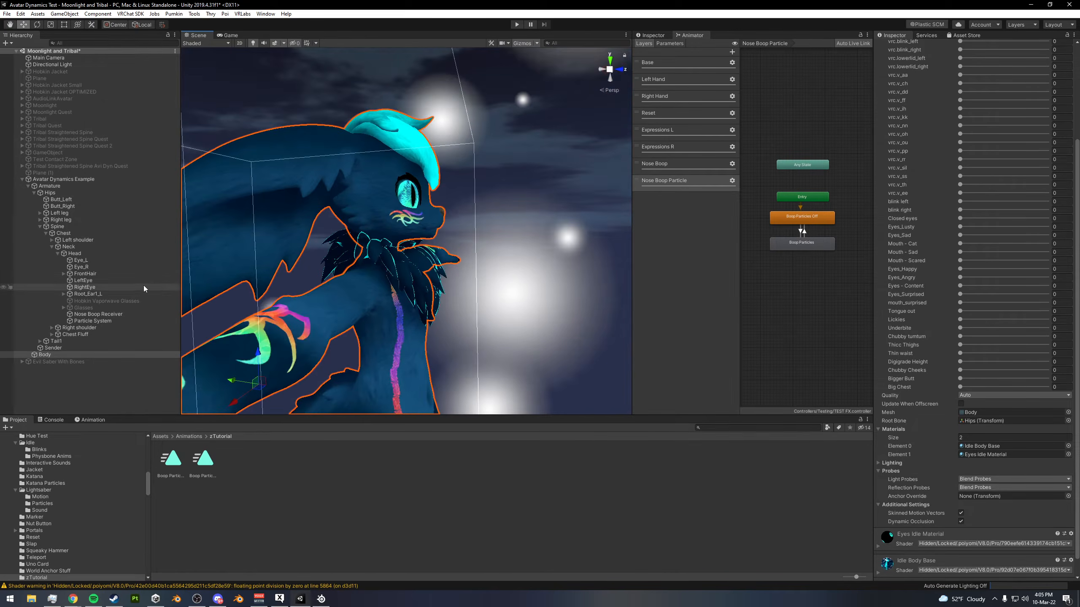
pyautogui.click(93, 322)
pyautogui.scroll(6, 553, 219)
pyautogui.moveTo(557, 183); pyautogui.dragTo(521, 240, button='middle')
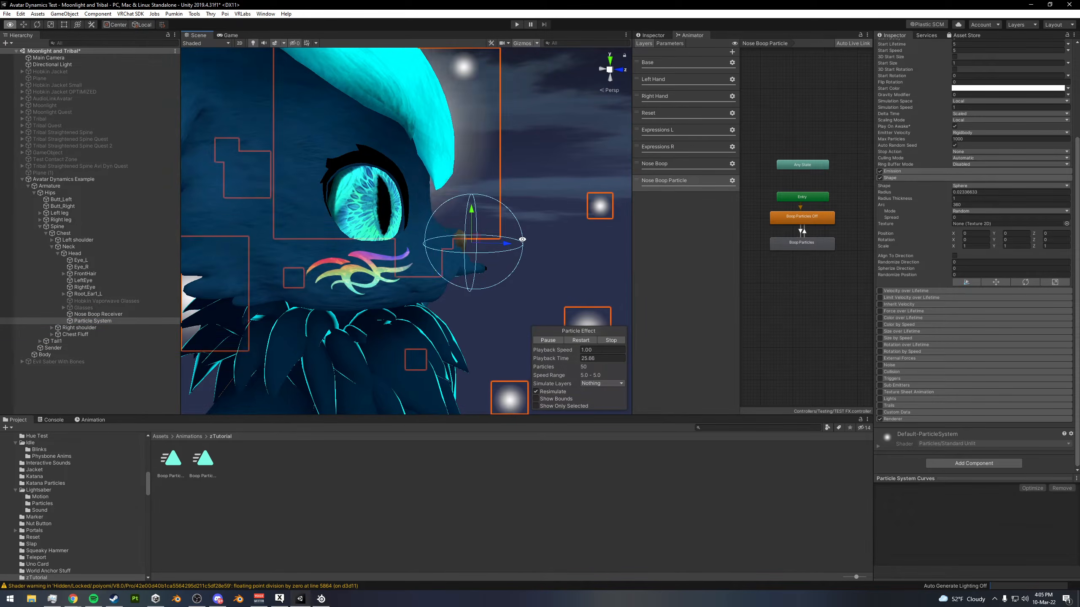
pyautogui.click(957, 283)
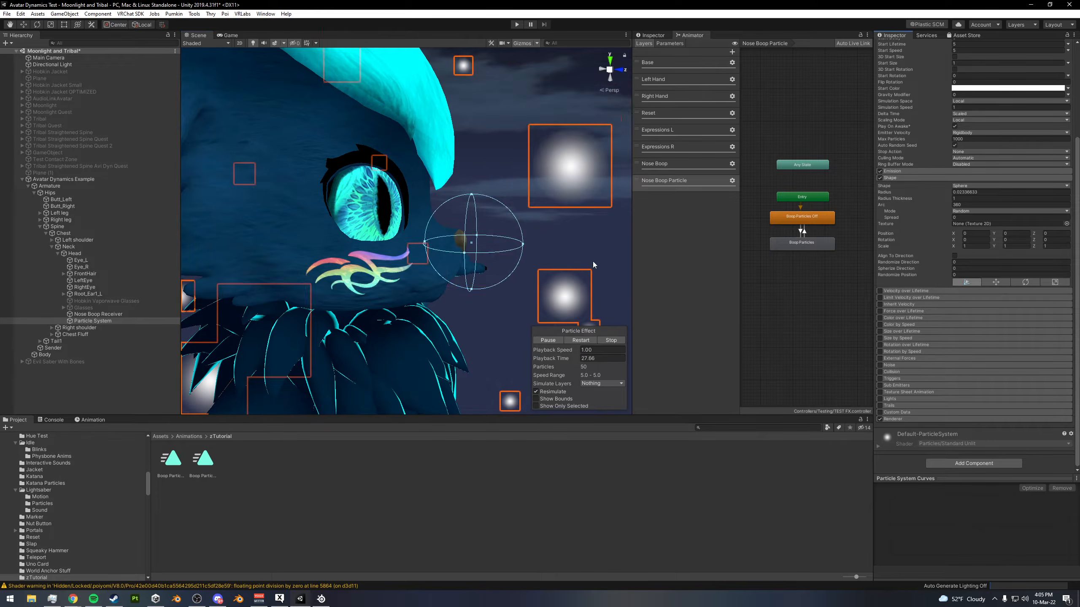
pyautogui.moveTo(522, 247); pyautogui.dragTo(505, 245)
# - Move the particle system onto the avatar's nose, at about Y 0.000696 and Z 0.001956
pyautogui.press('w')
pyautogui.moveTo(471, 211); pyautogui.dragTo(471, 201)
pyautogui.moveTo(510, 234); pyautogui.dragTo(497, 235)
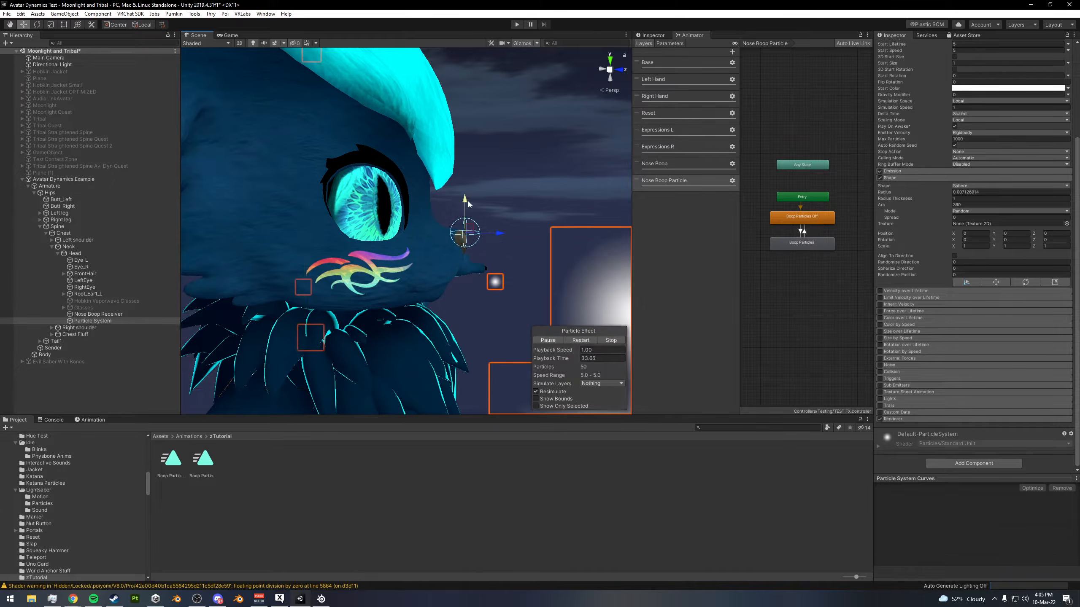
# - Set the particles' start lifetime to 1 and start size to 0.01
pyautogui.scroll(5, 964, 150)
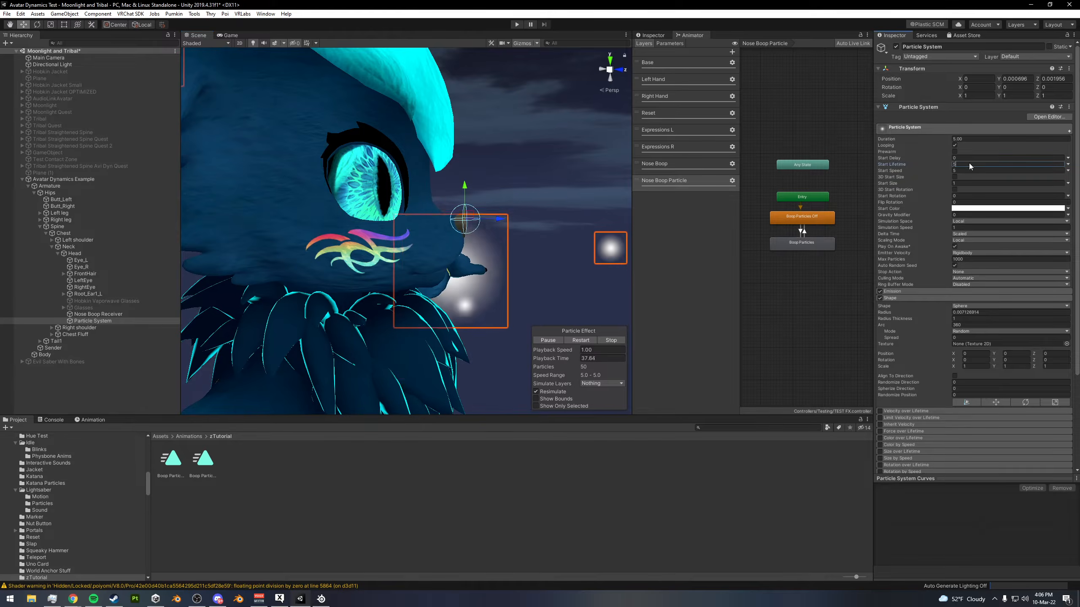
pyautogui.click(970, 164)
pyautogui.write('1')
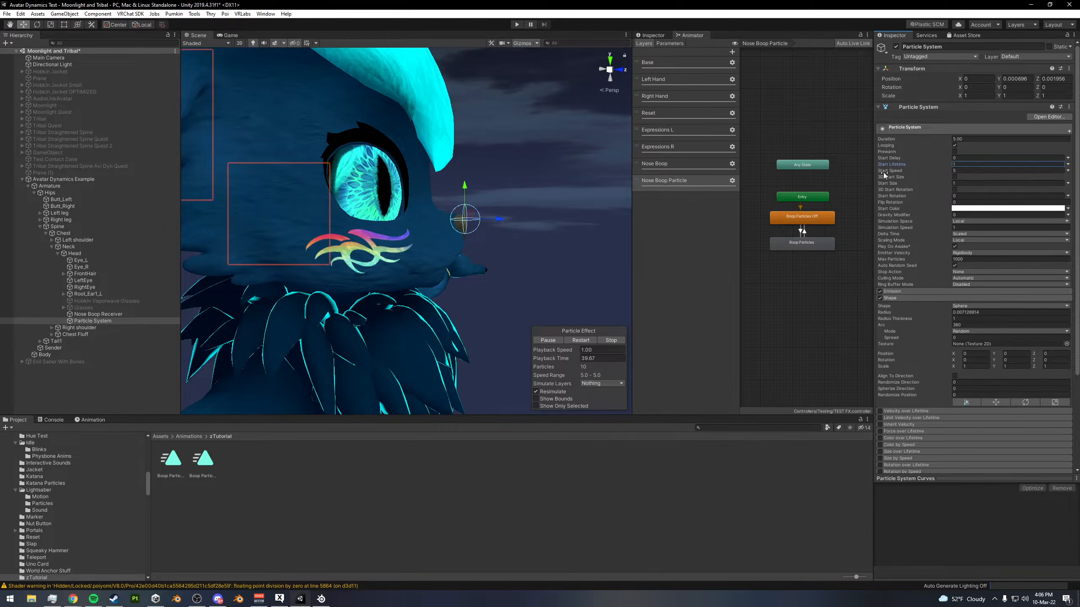
pyautogui.scroll(-10, 514, 232)
pyautogui.moveTo(503, 231)
pyautogui.keyDown('alt'); pyautogui.mouseDown()
pyautogui.moveTo(519, 220)
pyautogui.moveTo(506, 223)
pyautogui.mouseUp(); pyautogui.keyUp('alt')
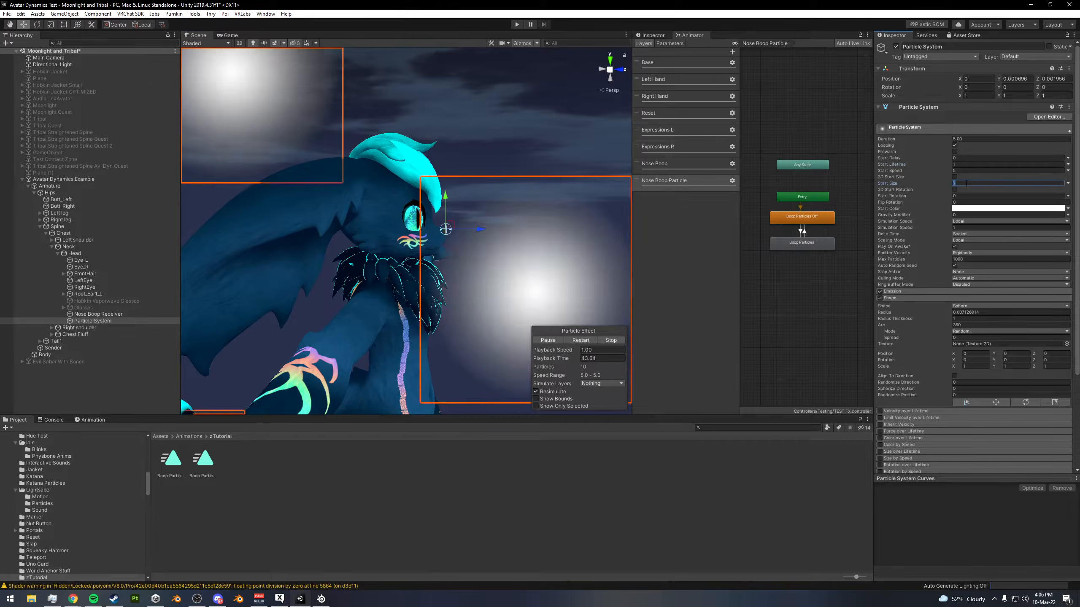
pyautogui.click(966, 183)
pyautogui.write('.01')
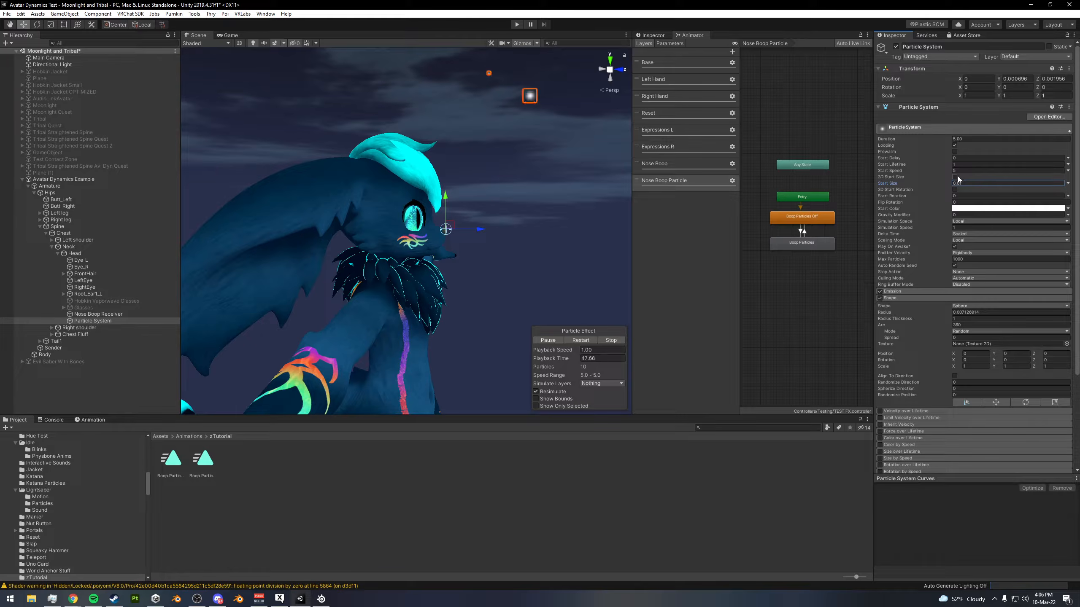
pyautogui.write('1')
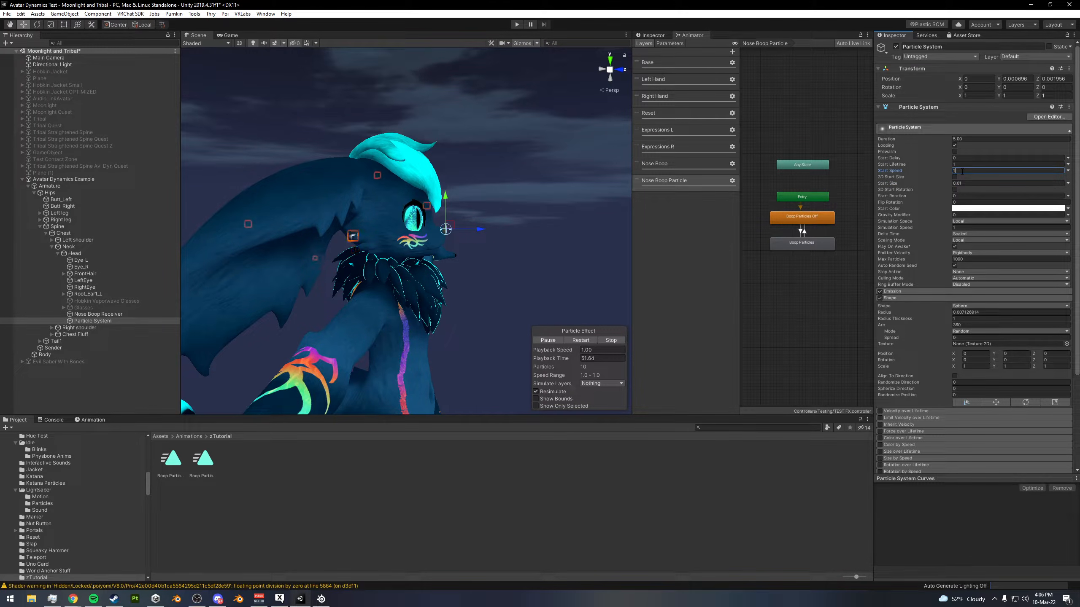
pyautogui.write('.5')
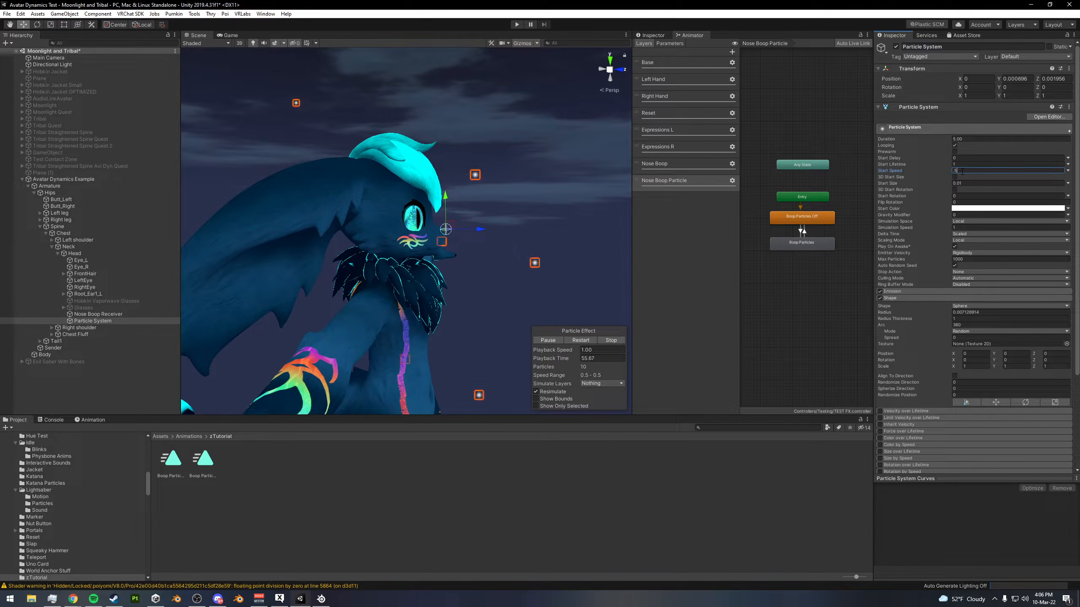
# - Try particle start speeds of 1 and 0.5, settling on 0.25
pyautogui.keyDown('alt'); pyautogui.moveTo(425, 232); pyautogui.dragTo(488, 222); pyautogui.keyUp('alt')
pyautogui.scroll(5, 487, 222)
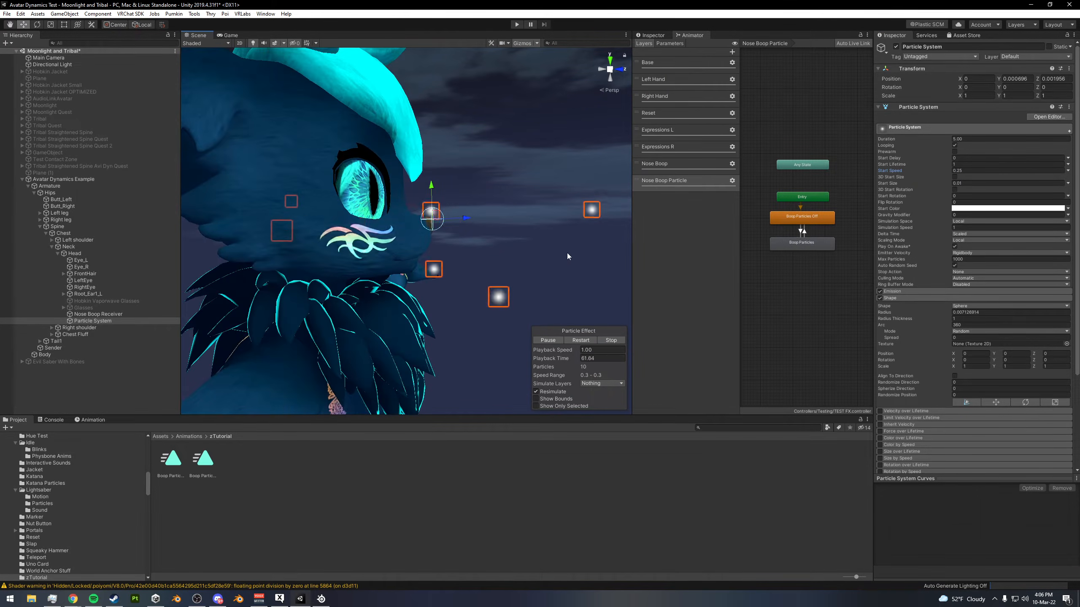
# - Change the emission shape to Hemisphere and activate the Rotate tool for the particle system
pyautogui.click(982, 306)
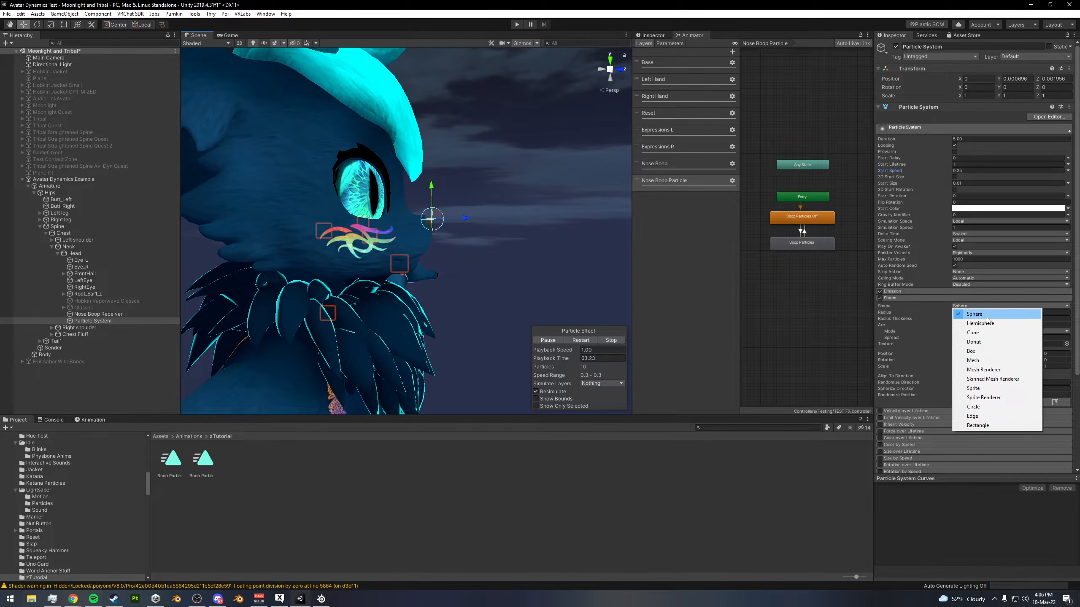
pyautogui.click(980, 323)
pyautogui.keyDown('alt'); pyautogui.moveTo(572, 316); pyautogui.dragTo(488, 256); pyautogui.keyUp('alt')
pyautogui.press('e')
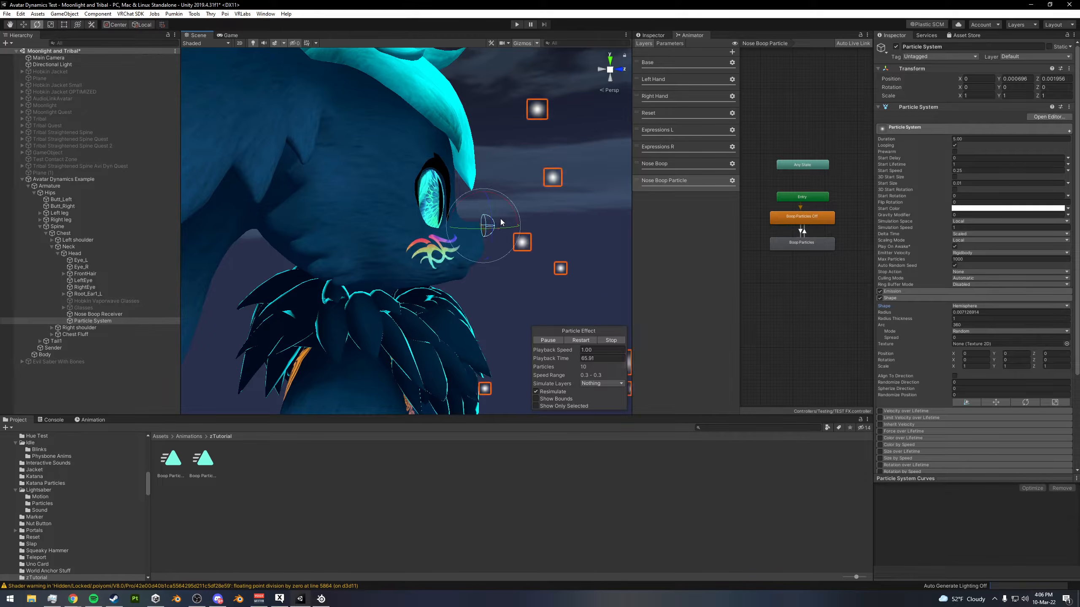
# - Rotate the particle system to about -28.08 on X so the hemisphere follows the nose, and reactivate the Move tool
pyautogui.moveTo(505, 200); pyautogui.dragTo(479, 192)
pyautogui.press('w')
pyautogui.keyDown('alt'); pyautogui.moveTo(557, 243); pyautogui.dragTo(487, 260); pyautogui.keyUp('alt')
pyautogui.moveTo(486, 260)
pyautogui.keyDown('alt'); pyautogui.mouseDown(button='right')
pyautogui.moveTo(387, 275)
pyautogui.moveTo(494, 263)
pyautogui.mouseUp(button='right'); pyautogui.keyUp('alt')
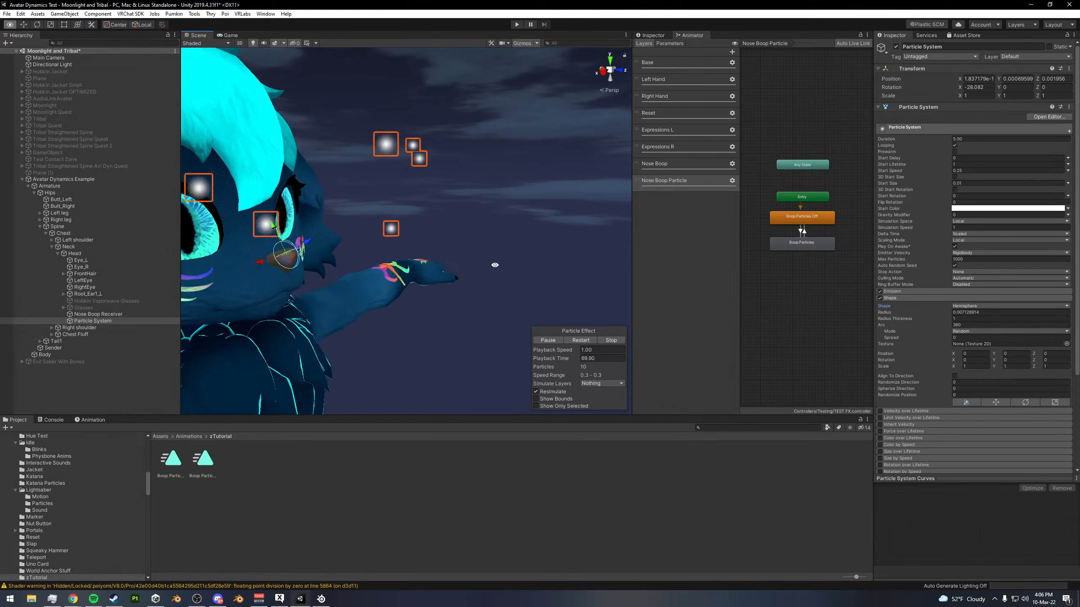
pyautogui.keyDown('alt'); pyautogui.moveTo(494, 263); pyautogui.dragTo(533, 259); pyautogui.keyUp('alt')
# - Set the emission rate over time to 0 and add one burst of 30 particles
pyautogui.scroll(-2, 533, 260)
pyautogui.click(924, 291)
pyautogui.click(911, 299)
pyautogui.write('0')
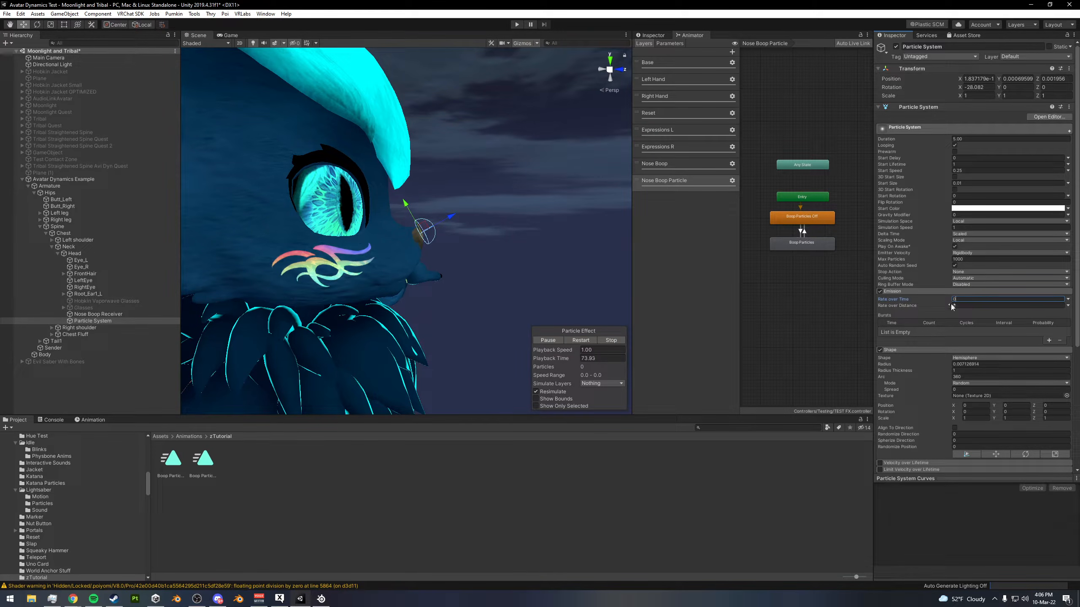
pyautogui.click(1048, 341)
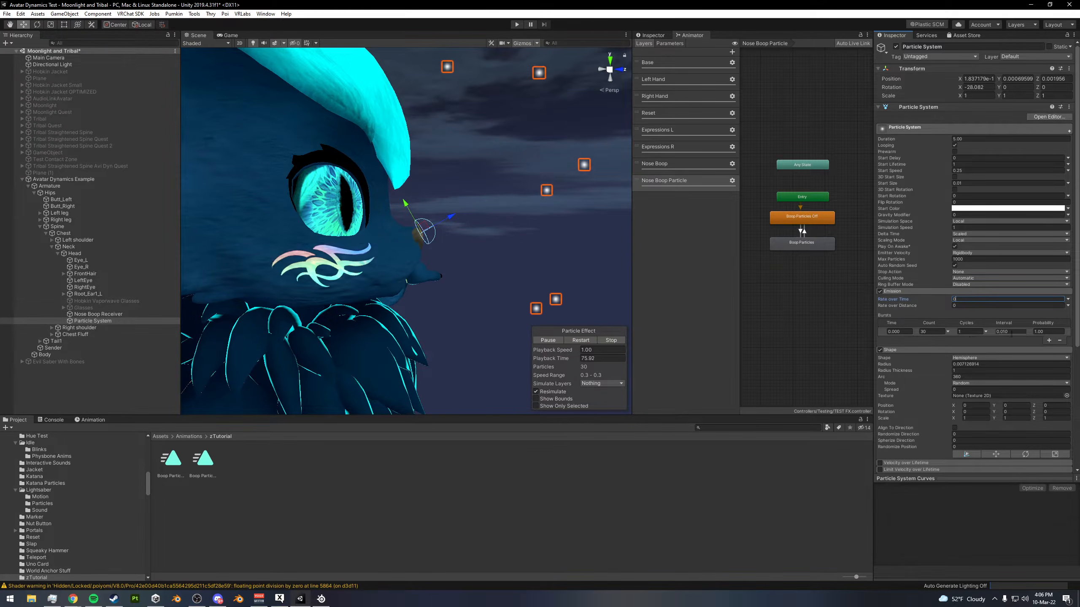
# - Replay the particle effect and try system durations of 0.05 and 1
pyautogui.scroll(-8, 459, 210)
pyautogui.keyDown('alt'); pyautogui.moveTo(460, 210); pyautogui.dragTo(521, 246); pyautogui.keyUp('alt')
pyautogui.click(581, 340)
pyautogui.scroll(7, 501, 252)
pyautogui.write('0.05')
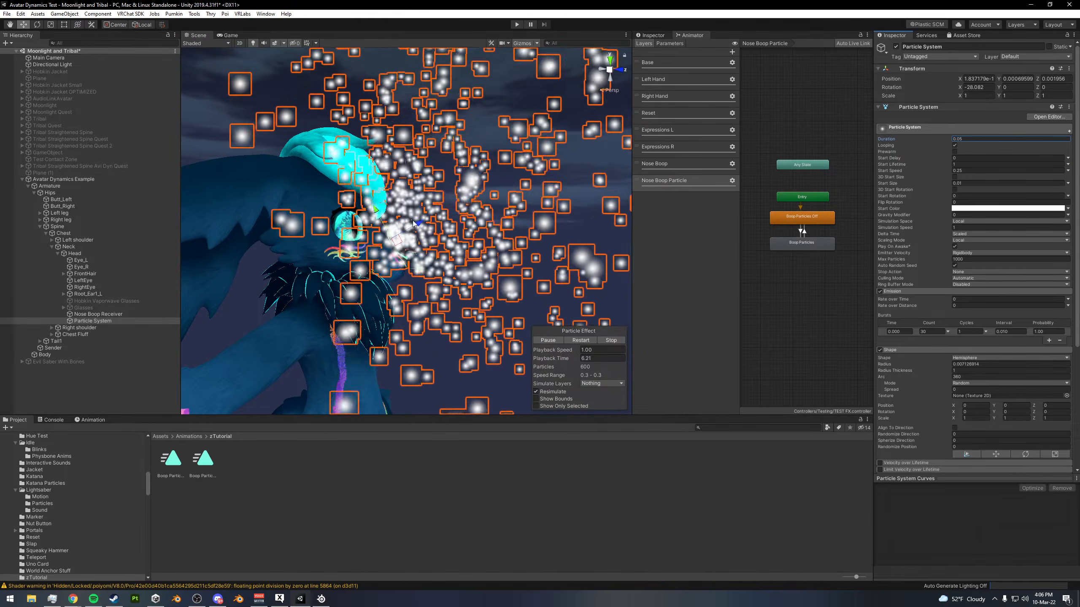
pyautogui.click(968, 140)
pyautogui.write('1')
pyautogui.press('Return')
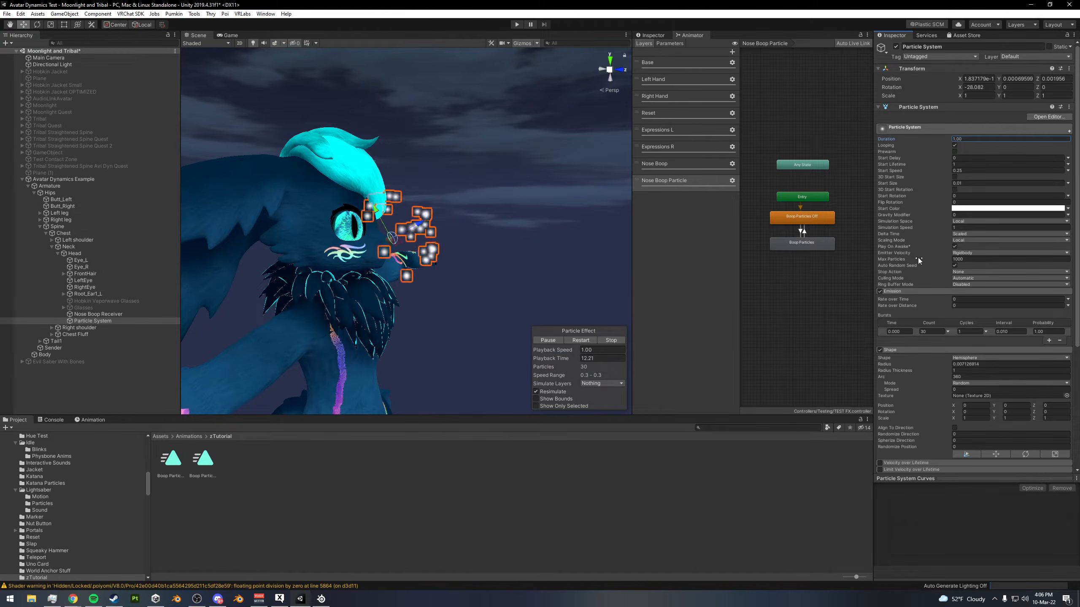
# - Turn off looping with a duration of 0.05 and replay the single burst
pyautogui.click(955, 145)
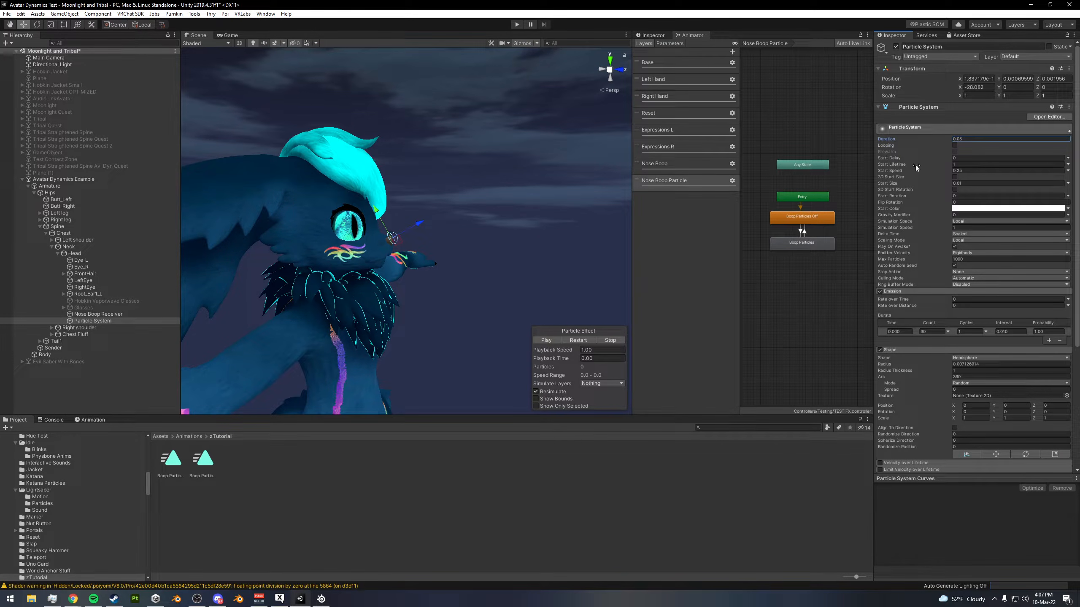
pyautogui.click(574, 343)
pyautogui.click(575, 343)
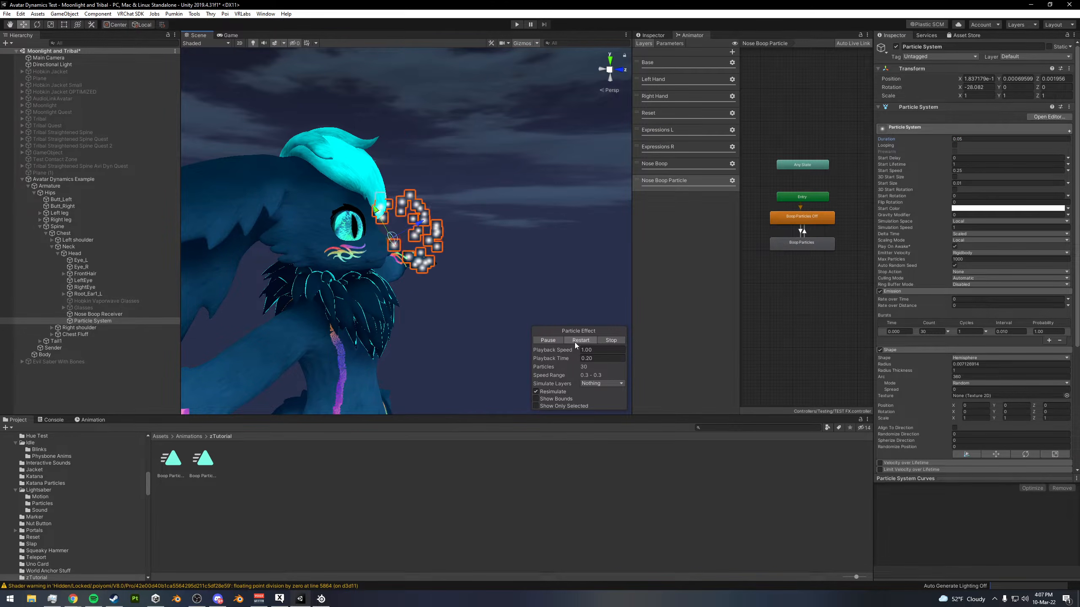
pyautogui.click(575, 343)
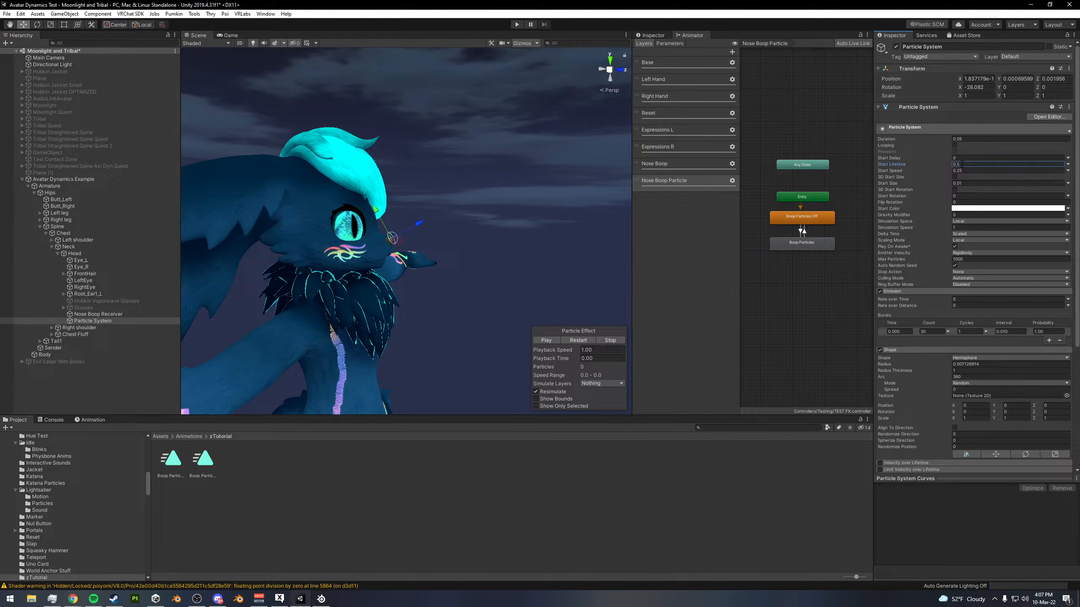
# - Try a particle start lifetime of 0.5, settling on 0.75, and replay the burst
pyautogui.click(580, 339)
pyautogui.click(580, 339)
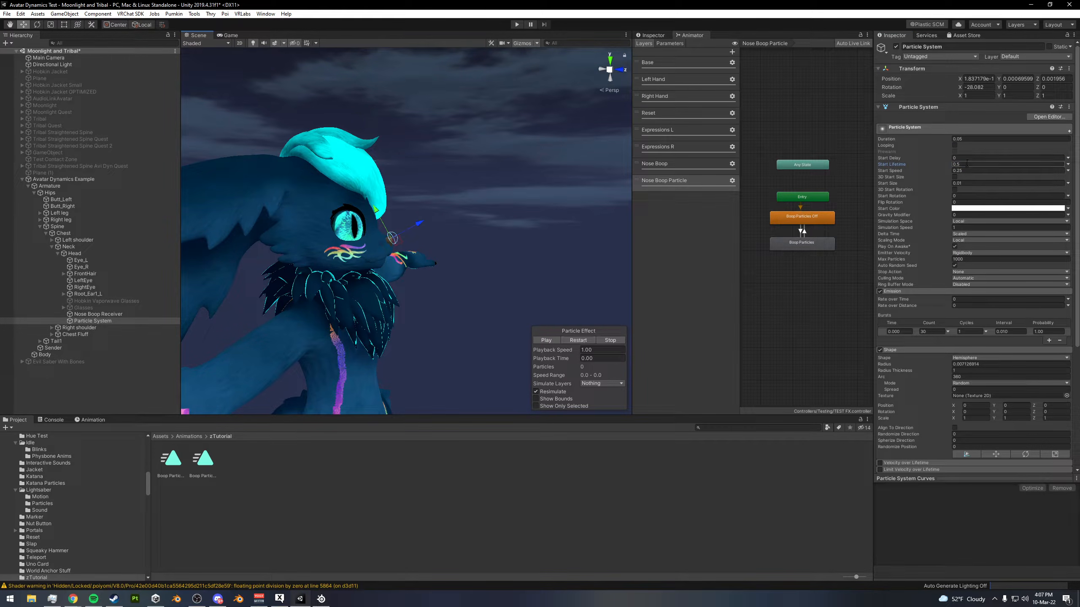
pyautogui.click(578, 339)
pyautogui.click(577, 339)
pyautogui.click(577, 340)
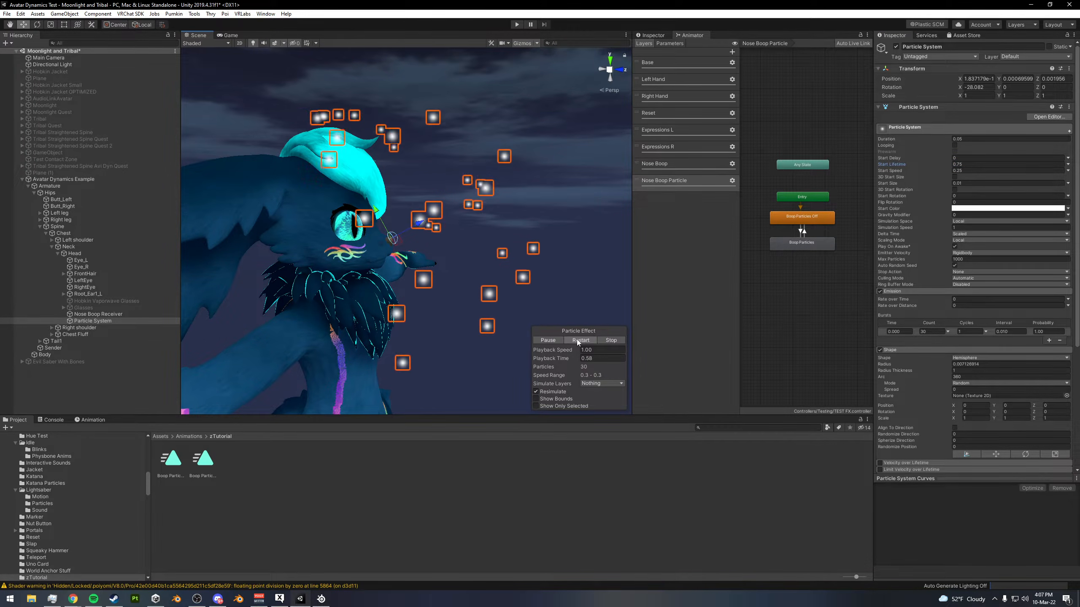
# - Set the renderer's render mode to Stretched Billboard and replay the burst around the nose
pyautogui.scroll(-8, 919, 326)
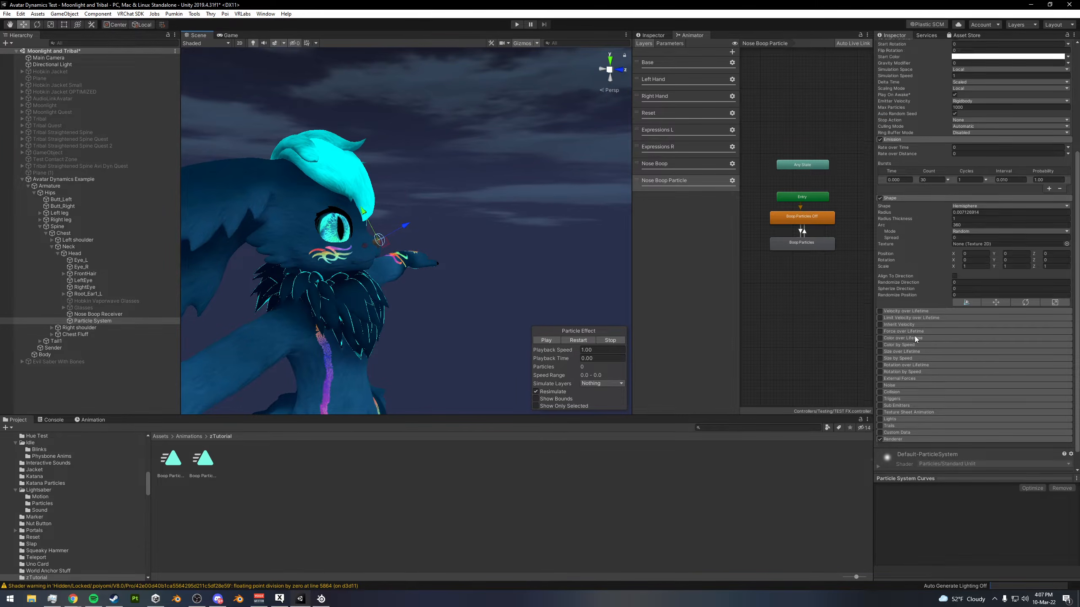
pyautogui.click(893, 419)
pyautogui.scroll(-7, 902, 420)
pyautogui.click(978, 276)
pyautogui.click(973, 289)
pyautogui.click(578, 340)
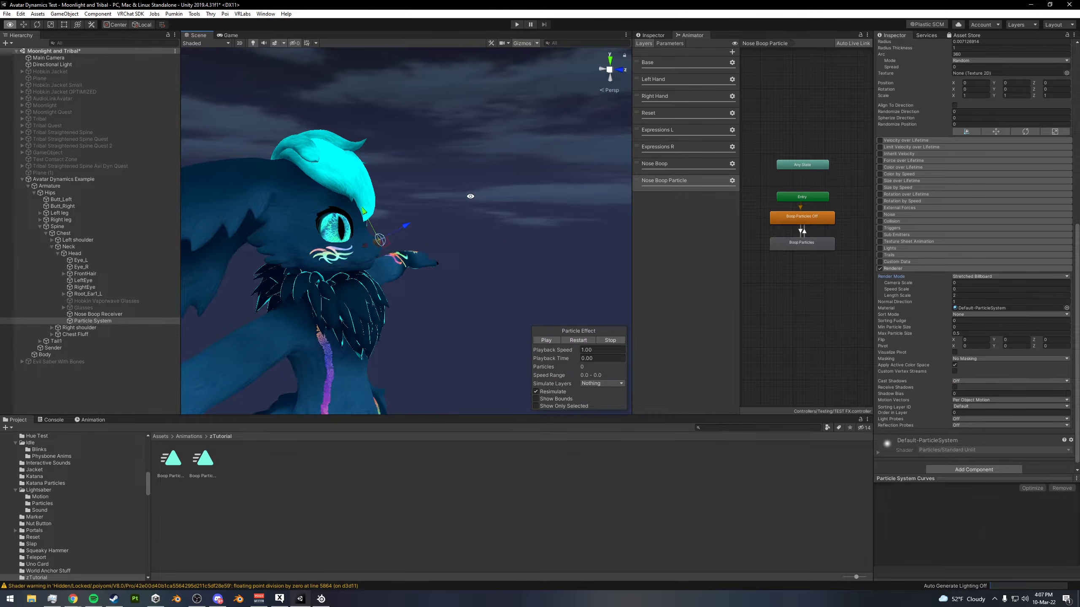
pyautogui.keyDown('alt'); pyautogui.moveTo(470, 196); pyautogui.dragTo(482, 198); pyautogui.keyUp('alt')
pyautogui.click(578, 340)
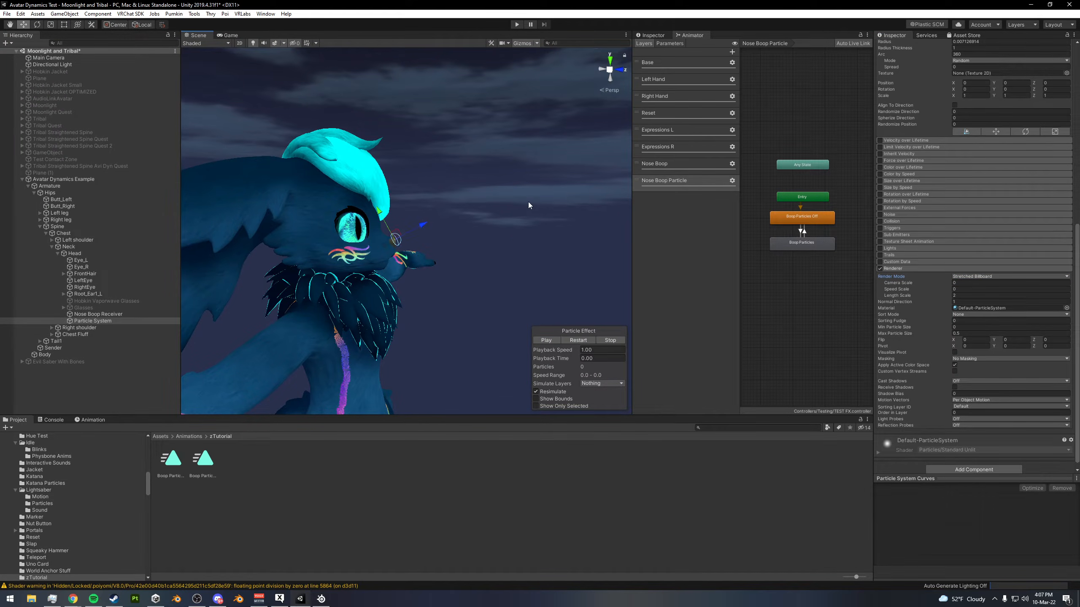
pyautogui.keyDown('alt'); pyautogui.moveTo(445, 259); pyautogui.dragTo(461, 255); pyautogui.keyUp('alt')
pyautogui.scroll(3, 462, 255)
pyautogui.click(903, 268)
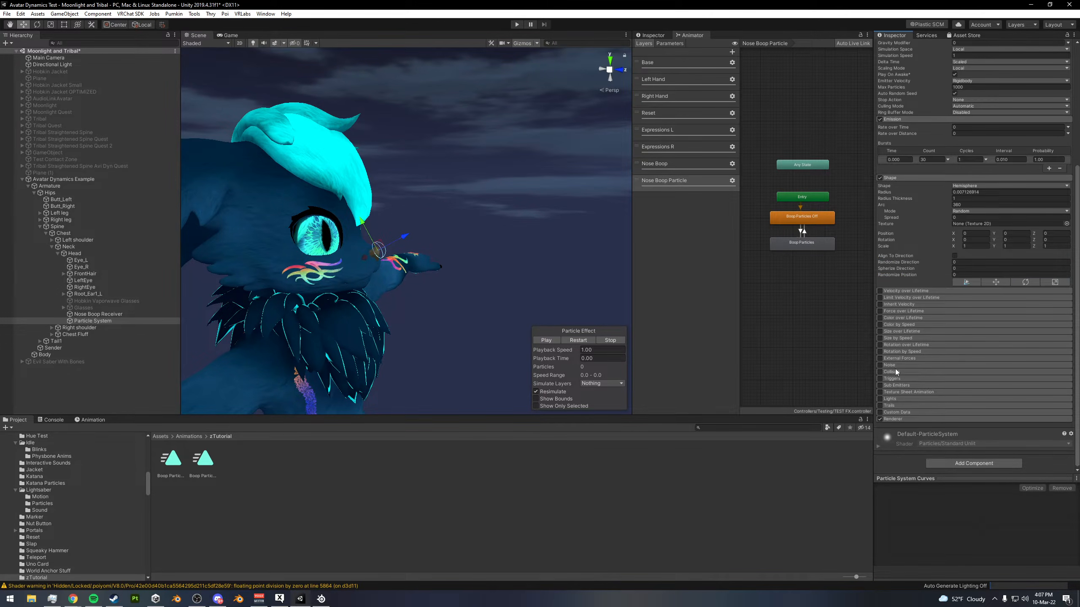
# - Enable Color over Lifetime with a gradient keeping alpha 255 until about 59.7% and fading out at 100%, and preview it
pyautogui.click(879, 317)
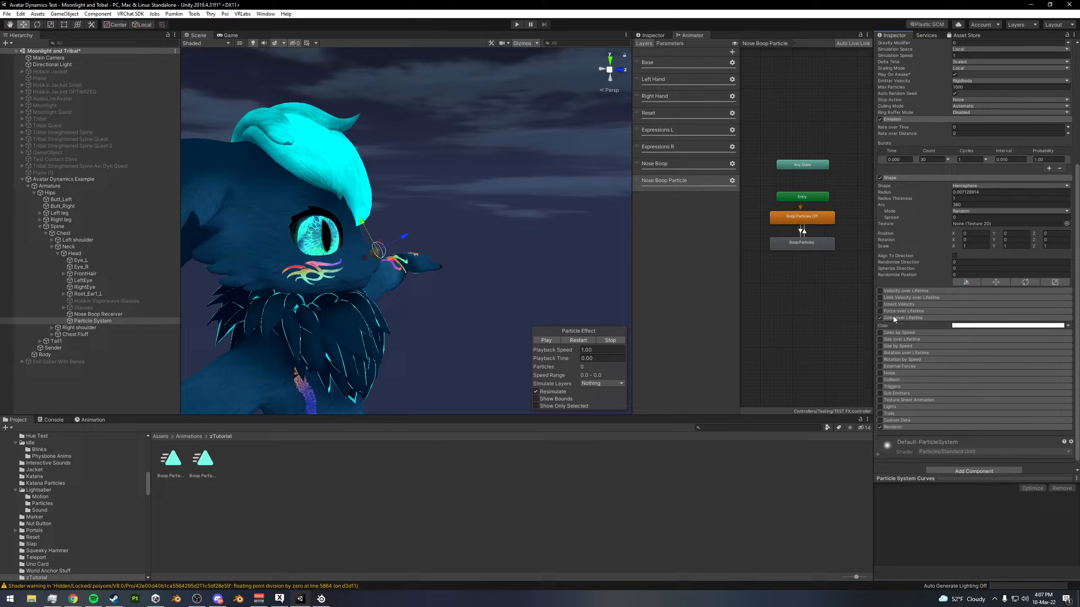
pyautogui.click(1020, 326)
pyautogui.moveTo(87, 9); pyautogui.dragTo(308, 105)
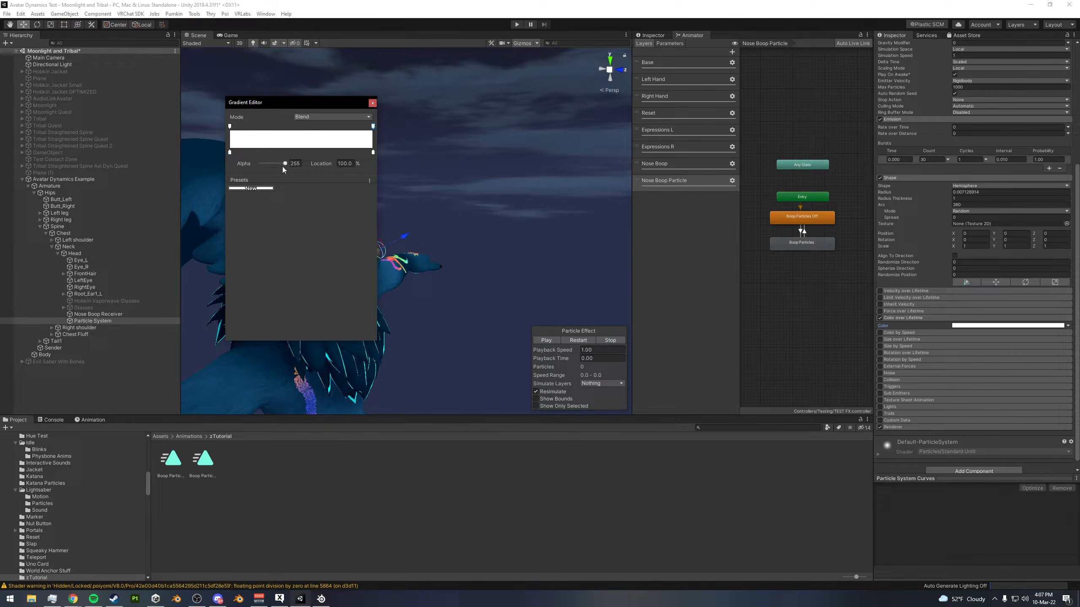
pyautogui.moveTo(284, 165); pyautogui.dragTo(251, 164)
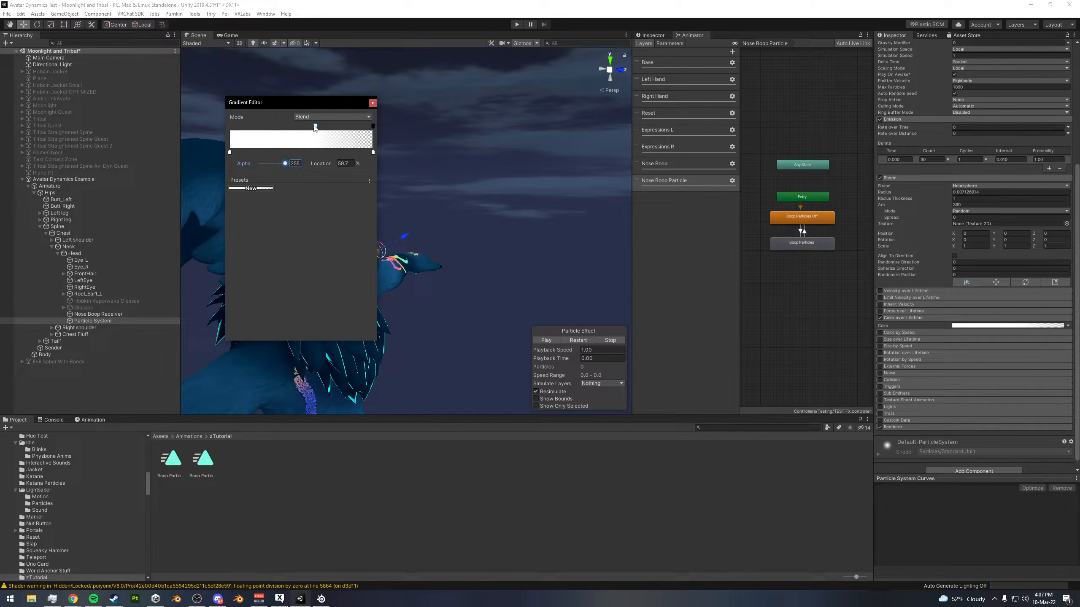
pyautogui.click(373, 103)
pyautogui.keyDown('alt'); pyautogui.moveTo(461, 187); pyautogui.dragTo(514, 172); pyautogui.keyUp('alt')
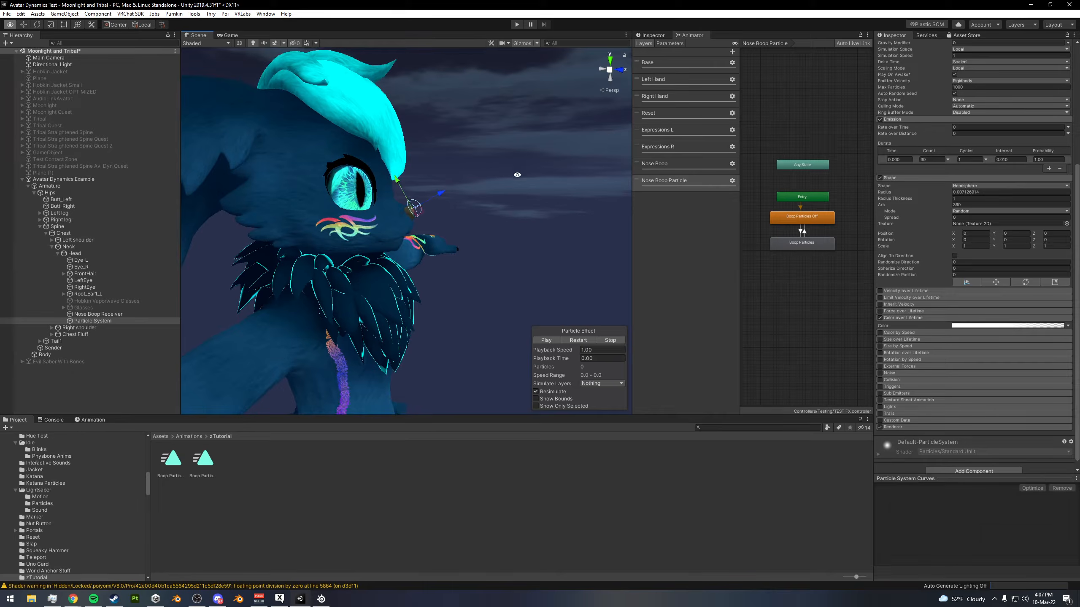
pyautogui.click(583, 343)
pyautogui.scroll(-4, 586, 170)
pyautogui.moveTo(588, 127); pyautogui.dragTo(561, 170, button='middle')
pyautogui.click(576, 341)
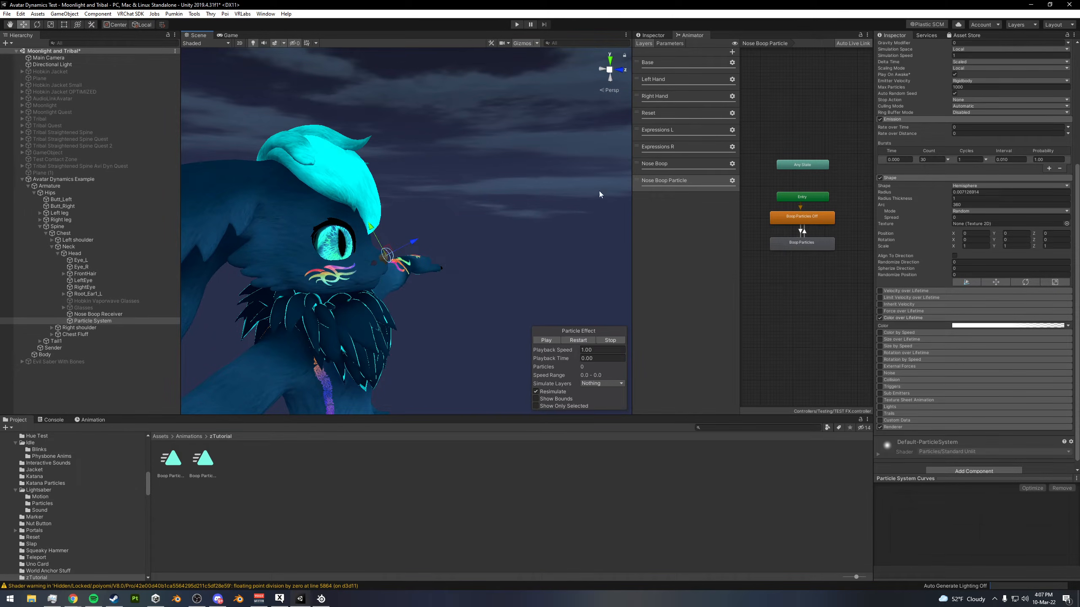
pyautogui.click(583, 340)
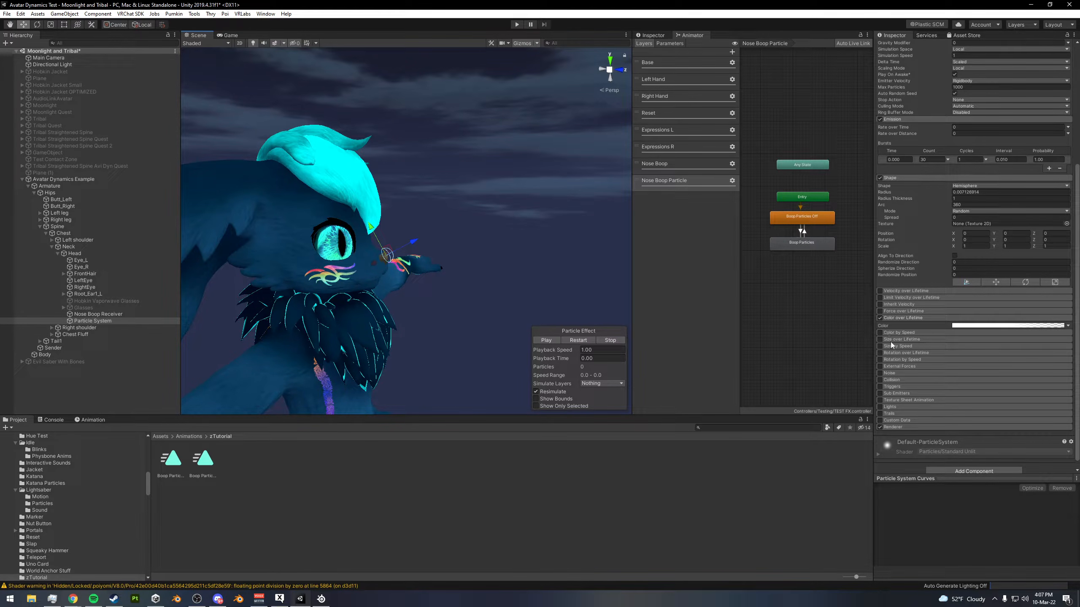
# - Enable Size over Lifetime with a linear curve falling from 1 to 0 and replay the shrinking particles
pyautogui.click(880, 339)
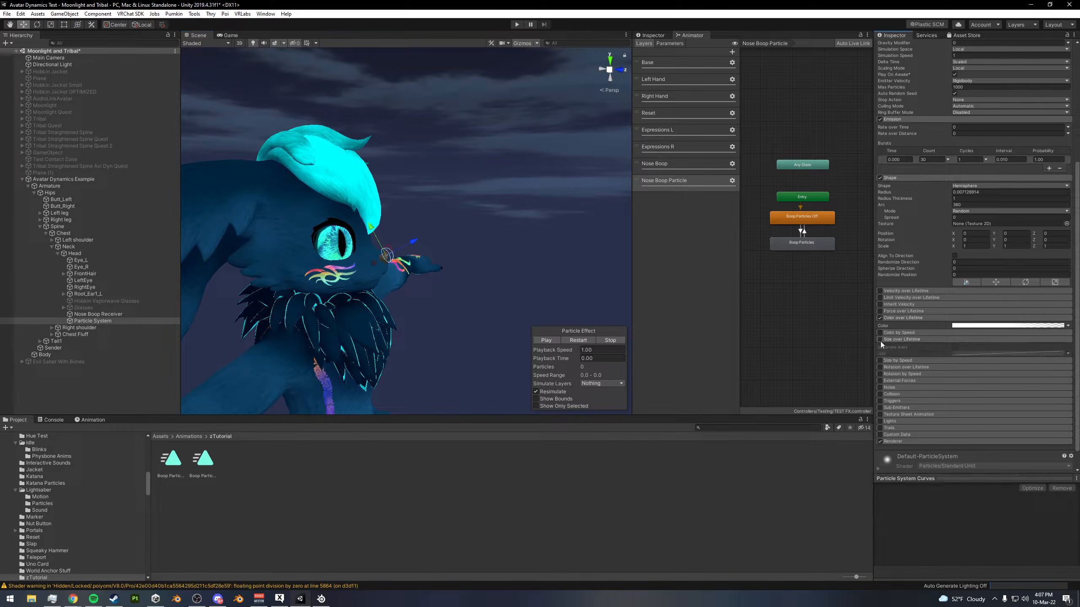
pyautogui.click(990, 354)
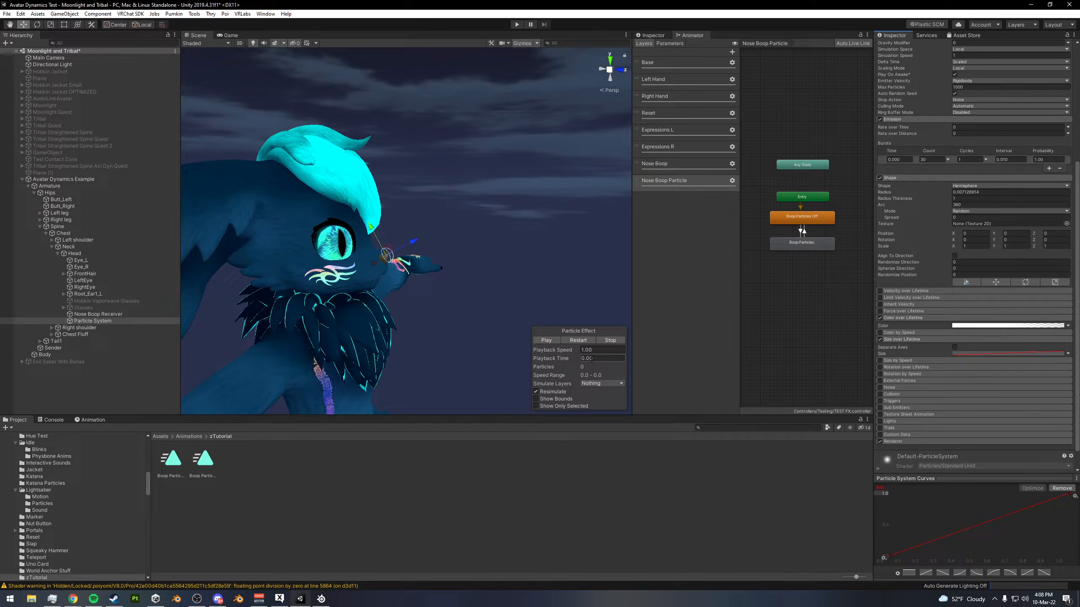
pyautogui.click(584, 343)
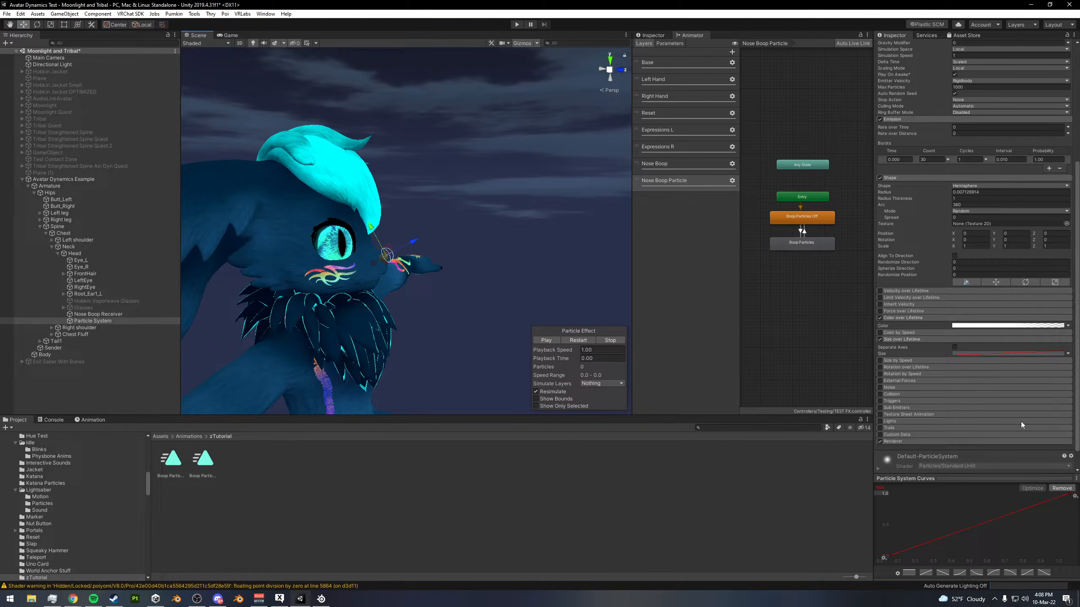
pyautogui.click(579, 343)
pyautogui.click(578, 342)
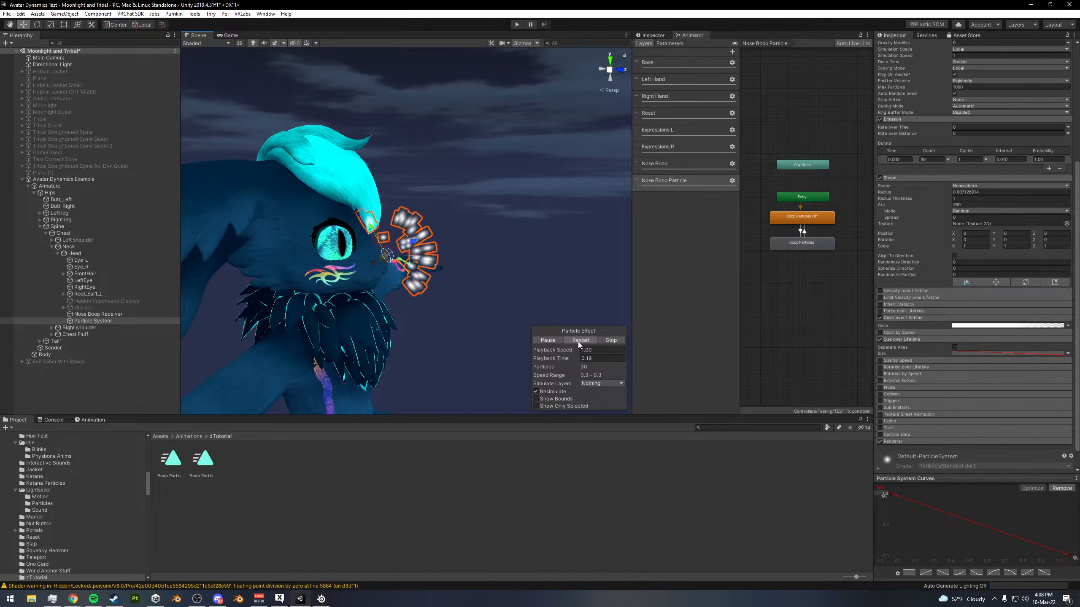
pyautogui.click(578, 342)
pyautogui.click(578, 342)
pyautogui.scroll(2, 437, 267)
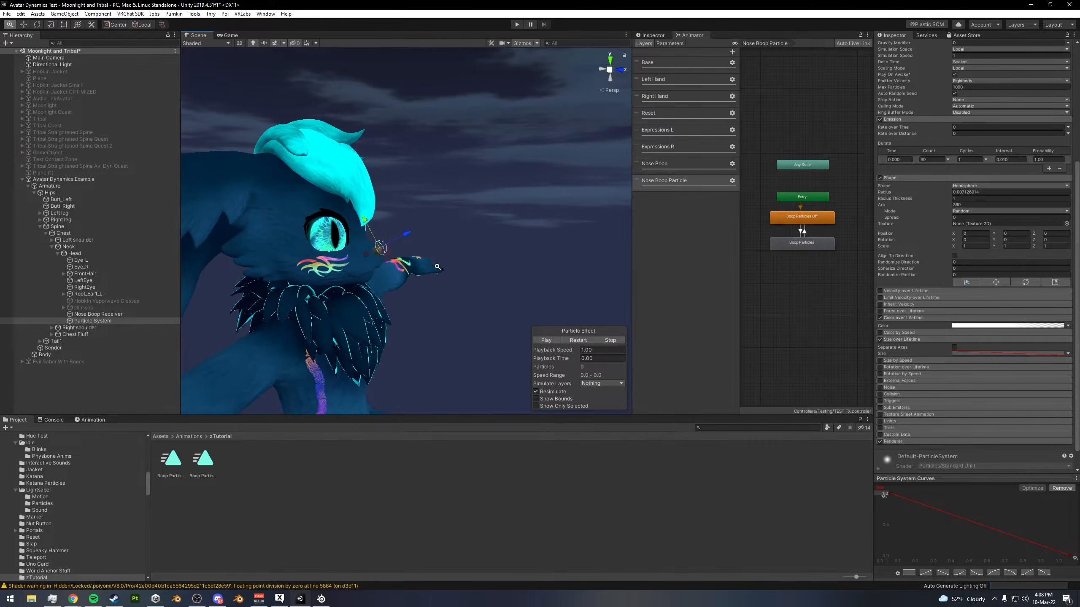
pyautogui.scroll(2, 438, 267)
pyautogui.click(579, 341)
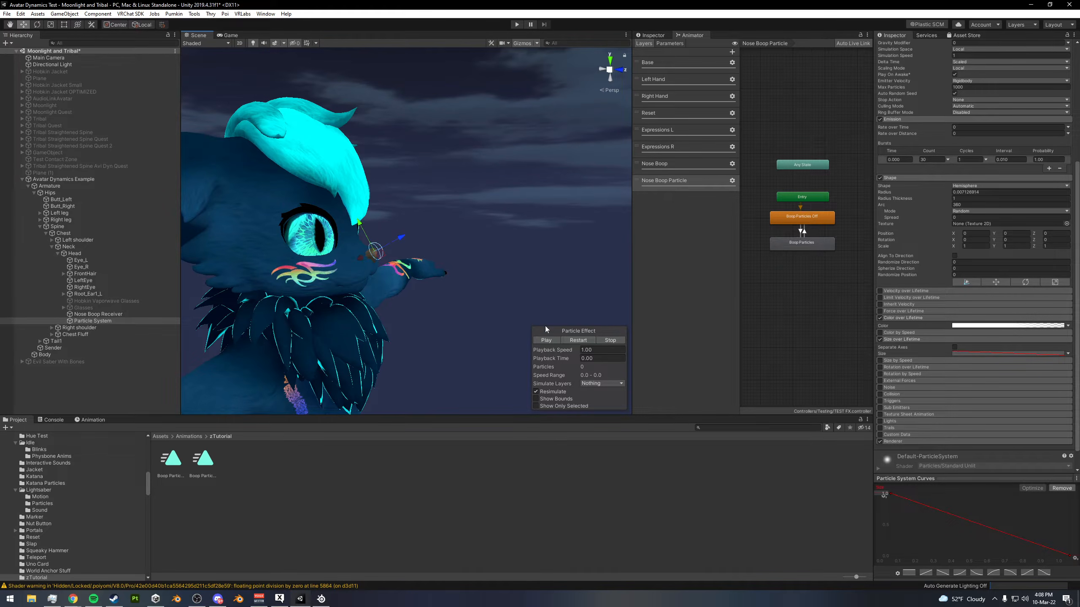
# - Enable Limit Velocity over Lifetime and try a dampen of 0.5, changing it to 0.75 while replaying the burst
pyautogui.scroll(5, 929, 342)
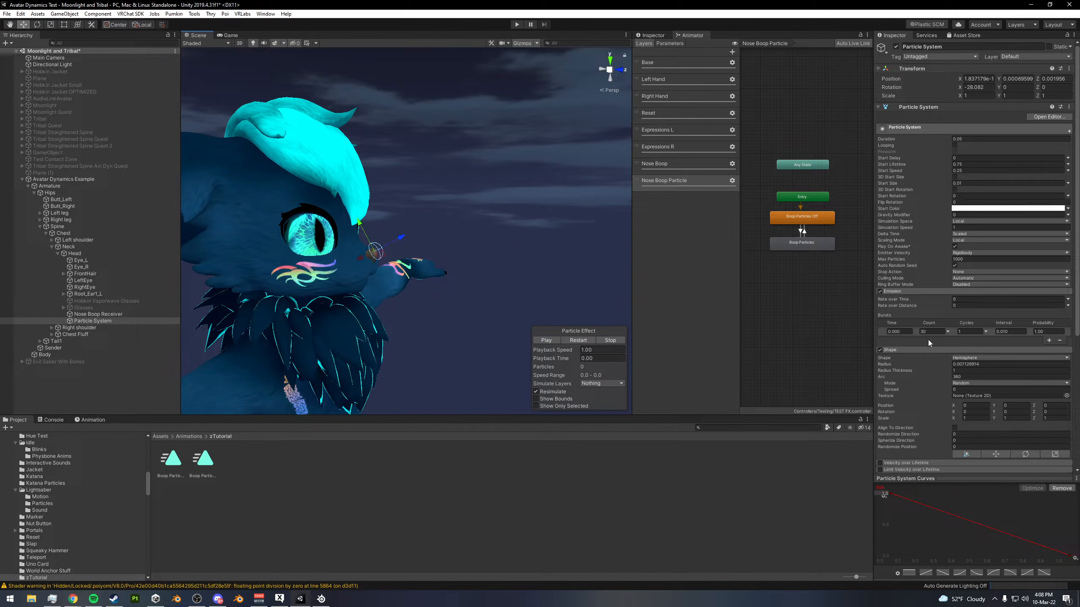
pyautogui.scroll(-5, 928, 342)
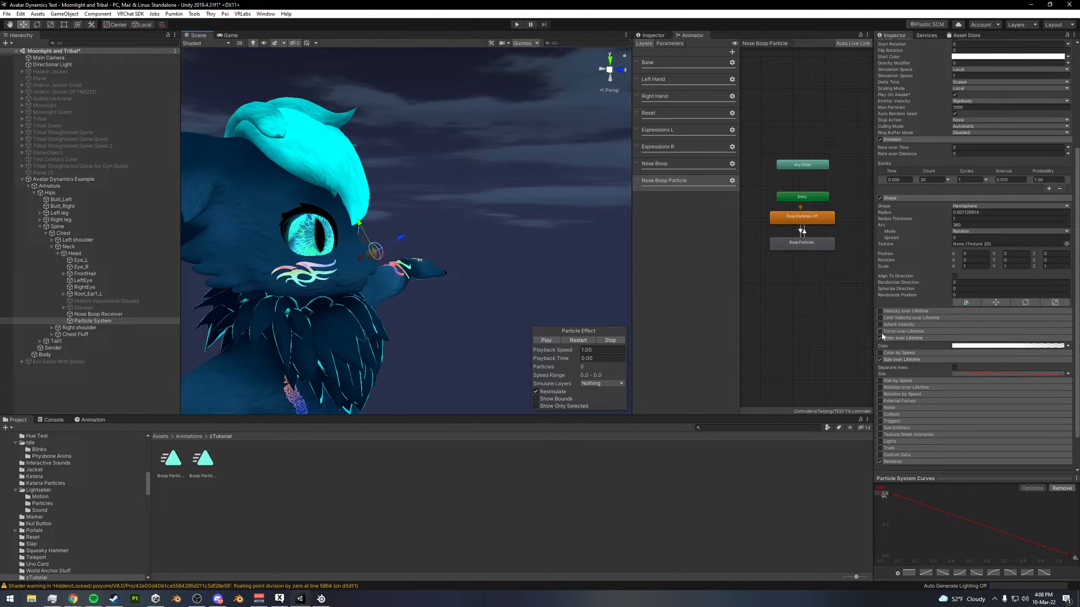
pyautogui.click(890, 318)
pyautogui.click(880, 318)
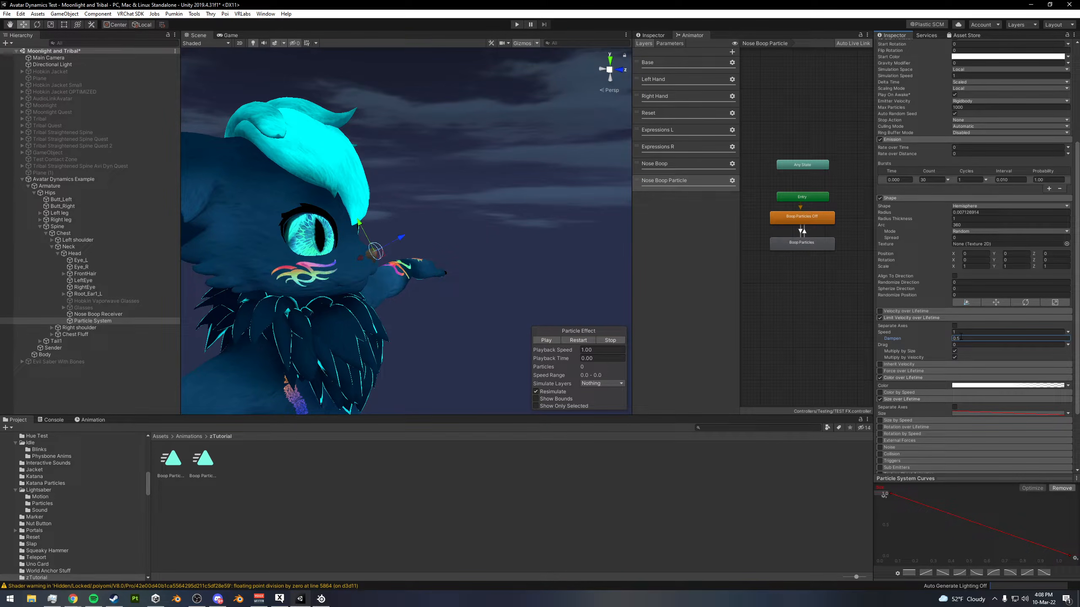
pyautogui.click(577, 341)
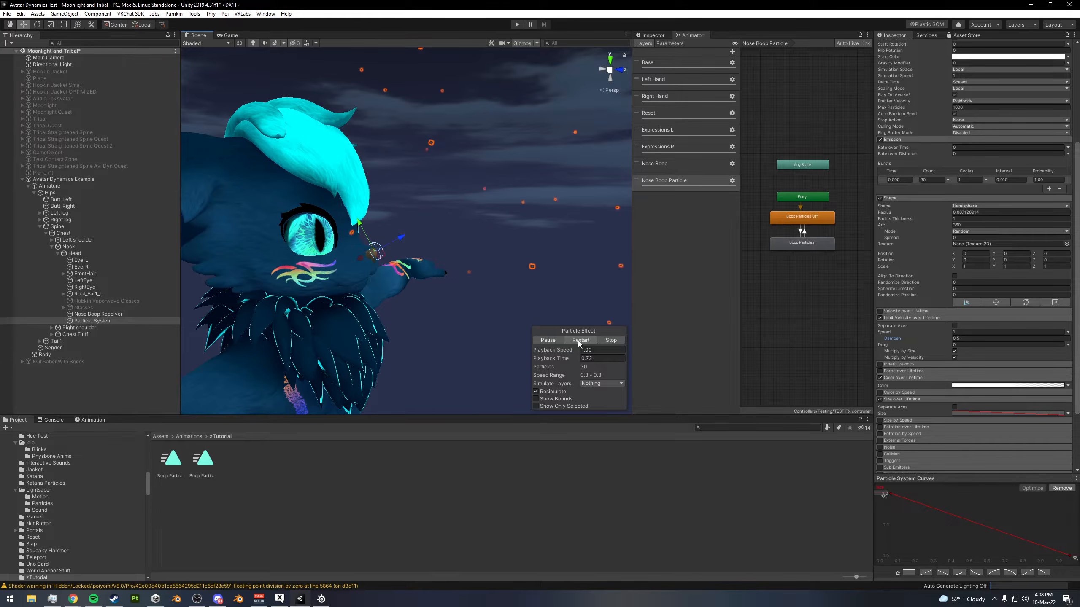
pyautogui.click(970, 339)
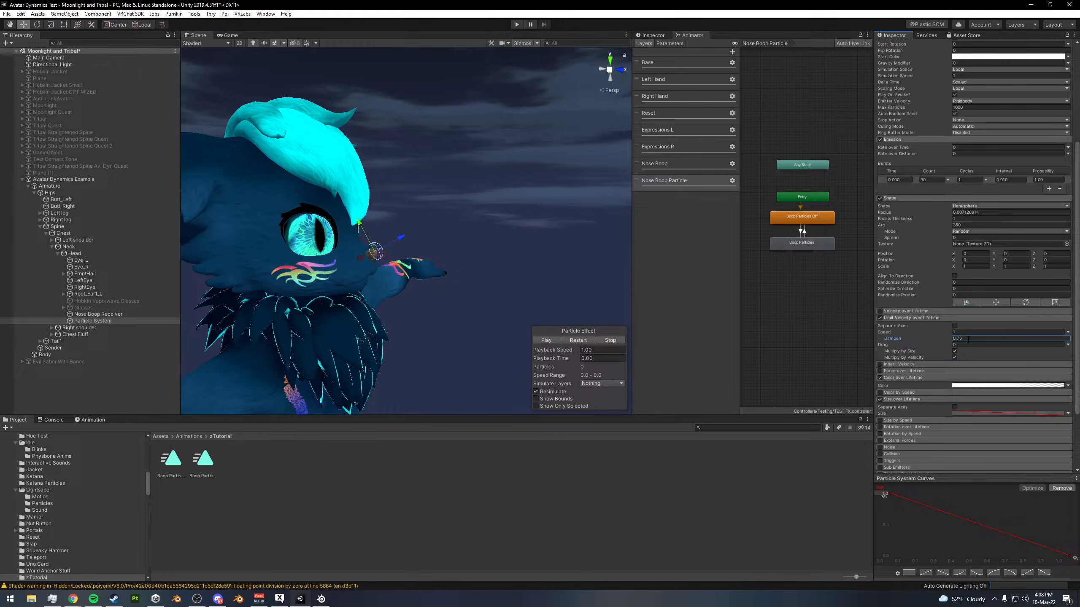
pyautogui.click(577, 342)
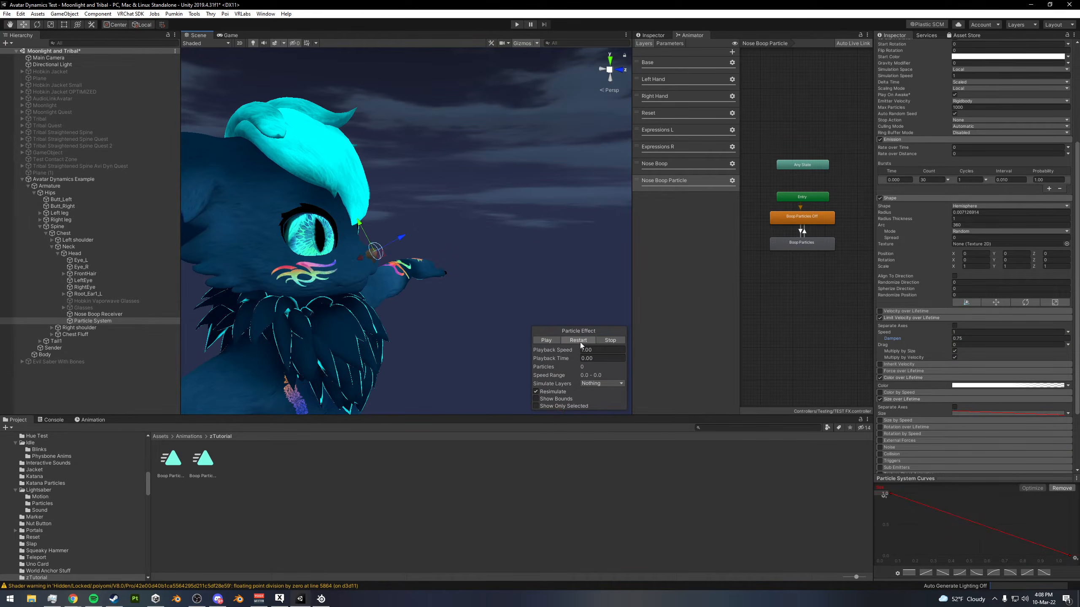
# - Set the velocity limit's drag to 0.5, replay the burst, and change the dampen to 1
pyautogui.click(961, 345)
pyautogui.write('0.5')
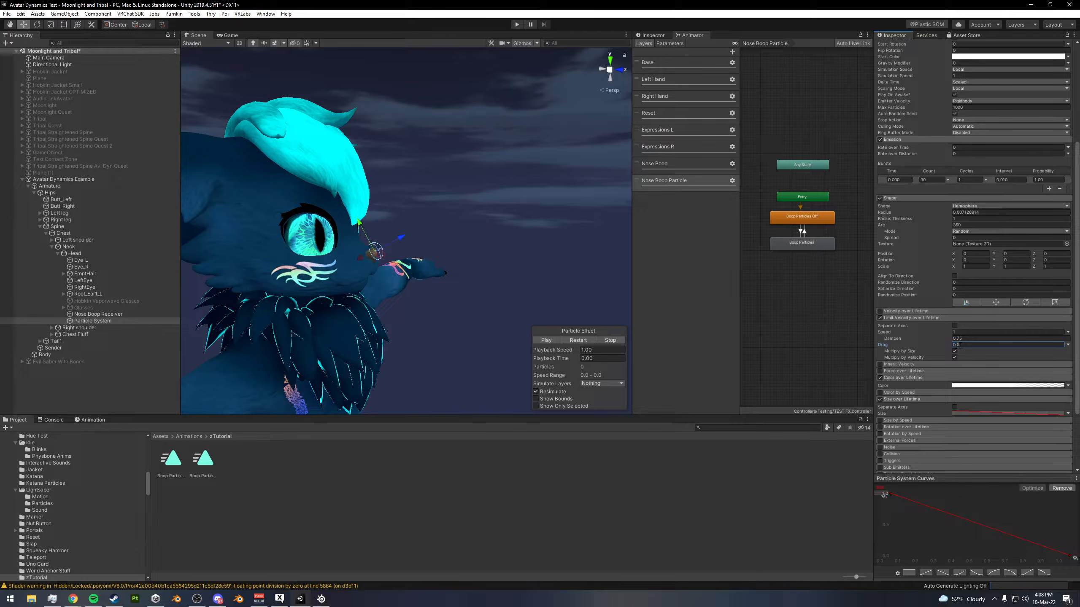
pyautogui.click(581, 341)
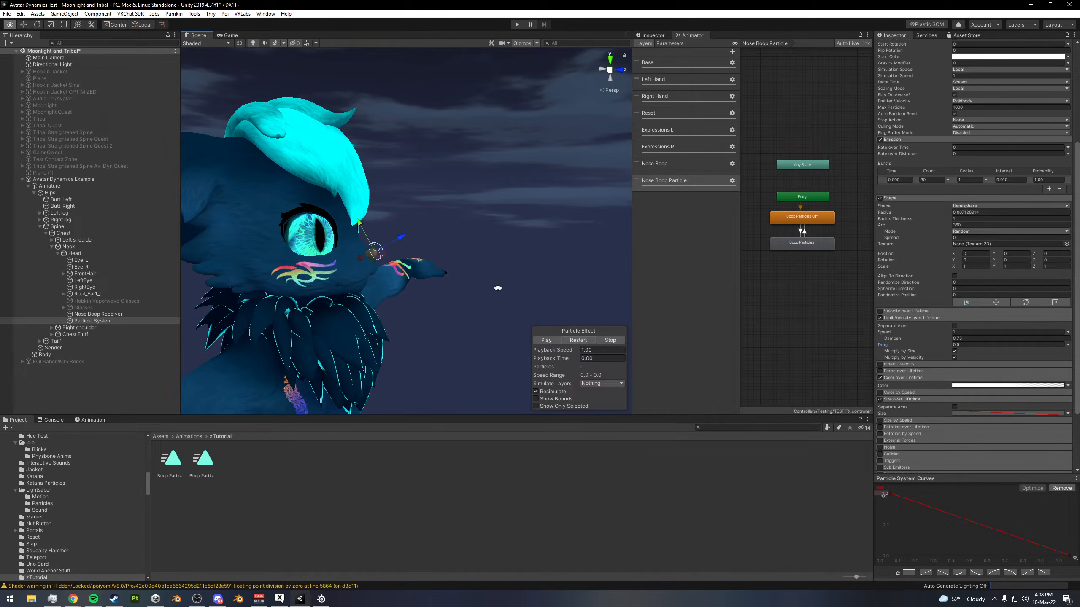
pyautogui.keyDown('alt'); pyautogui.moveTo(501, 292); pyautogui.dragTo(476, 294); pyautogui.keyUp('alt')
pyautogui.click(966, 339)
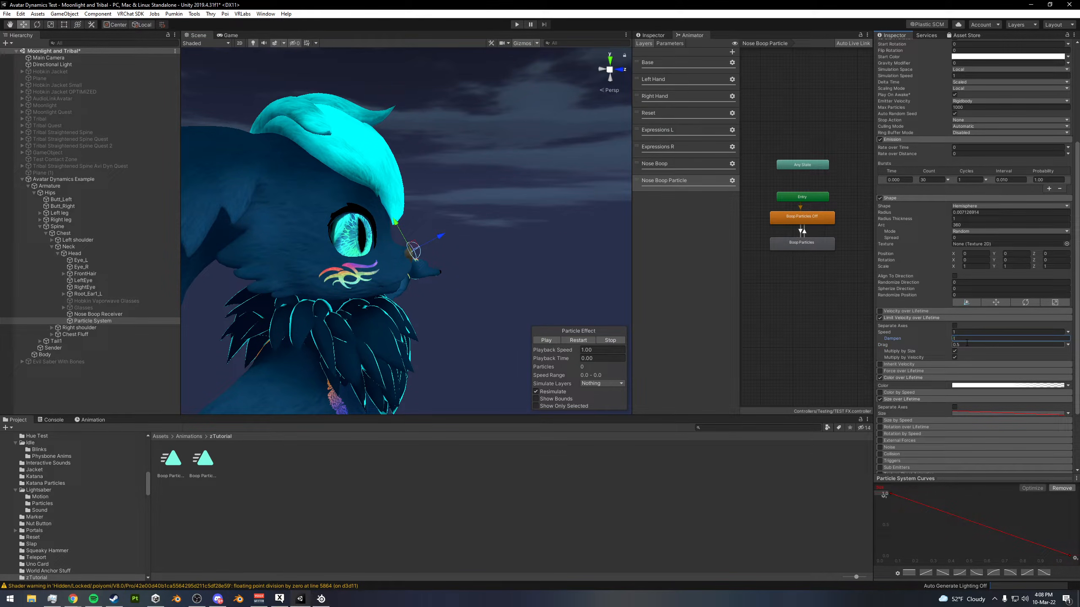
# - Set the velocity limit's drag to 0 and replay the particle burst
pyautogui.click(974, 345)
pyautogui.write('0')
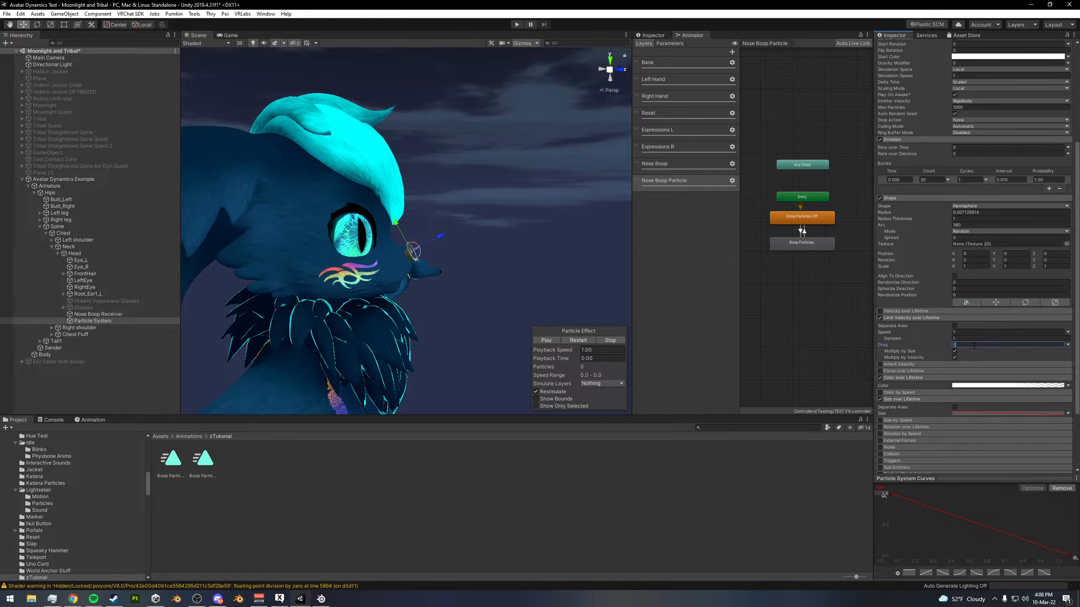
pyautogui.click(571, 343)
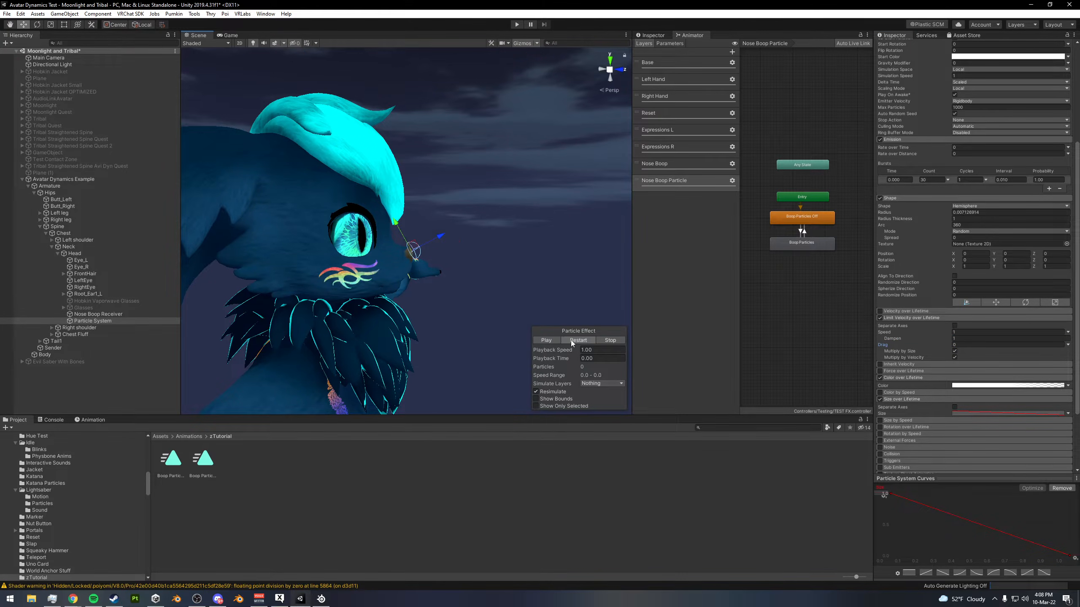
pyautogui.click(571, 343)
pyautogui.keyDown('alt'); pyautogui.moveTo(534, 226); pyautogui.dragTo(489, 223); pyautogui.keyUp('alt')
# - Disable Limit Velocity over Lifetime and replay the particle burst without it
pyautogui.click(900, 318)
pyautogui.click(880, 318)
pyautogui.click(904, 319)
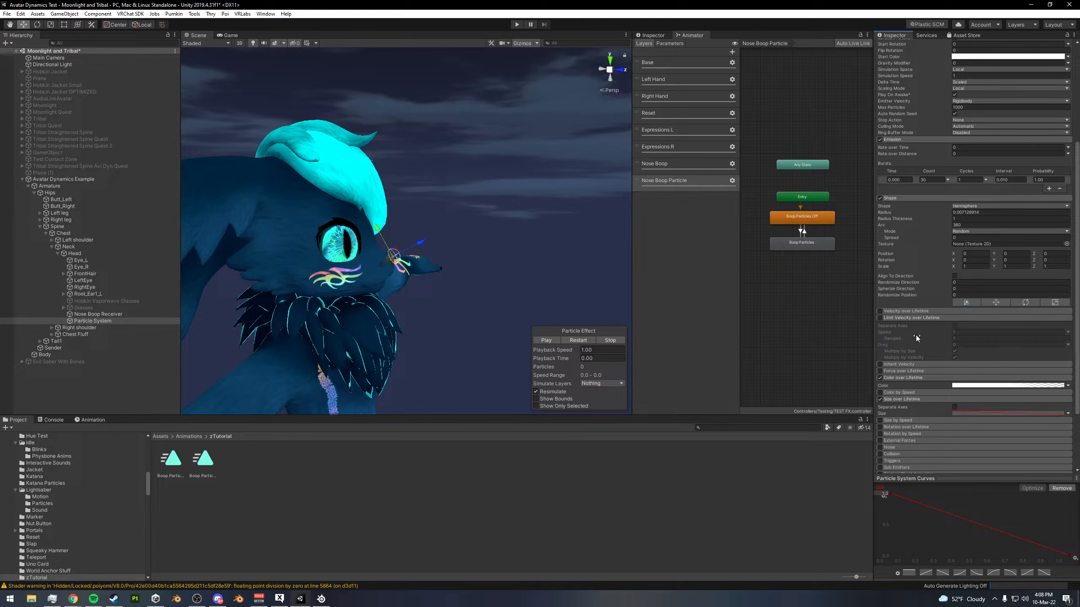
pyautogui.click(892, 318)
pyautogui.scroll(5, 898, 324)
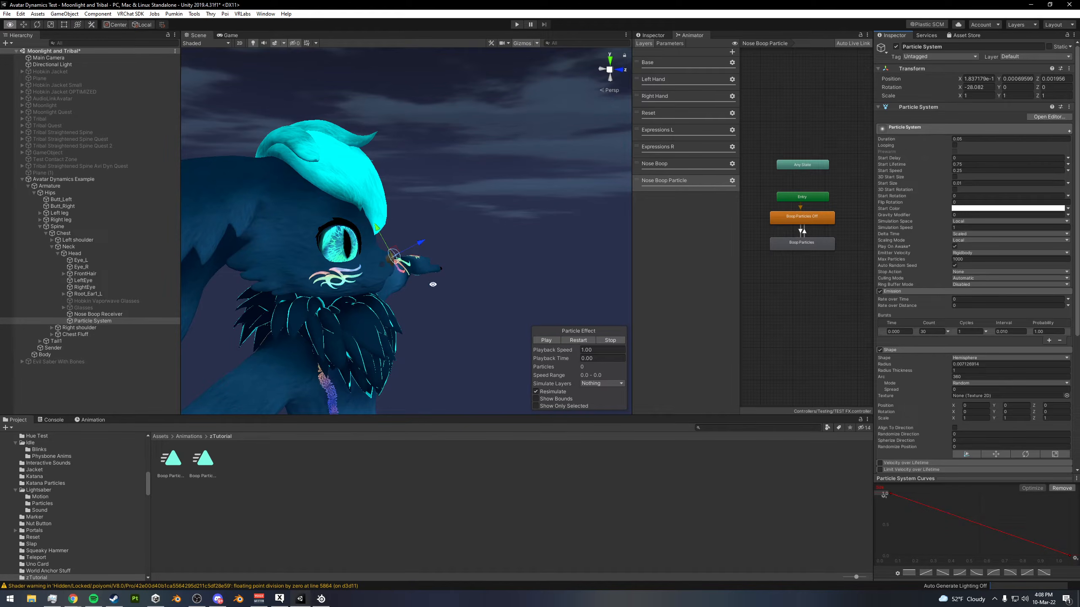
pyautogui.keyDown('alt'); pyautogui.moveTo(484, 293); pyautogui.dragTo(589, 324); pyautogui.keyUp('alt')
pyautogui.click(583, 340)
# - Assign the star material mat_vfx-ult_particle_sprite_star-add-[1.0] to the particle system's Renderer
pyautogui.scroll(-5, 916, 357)
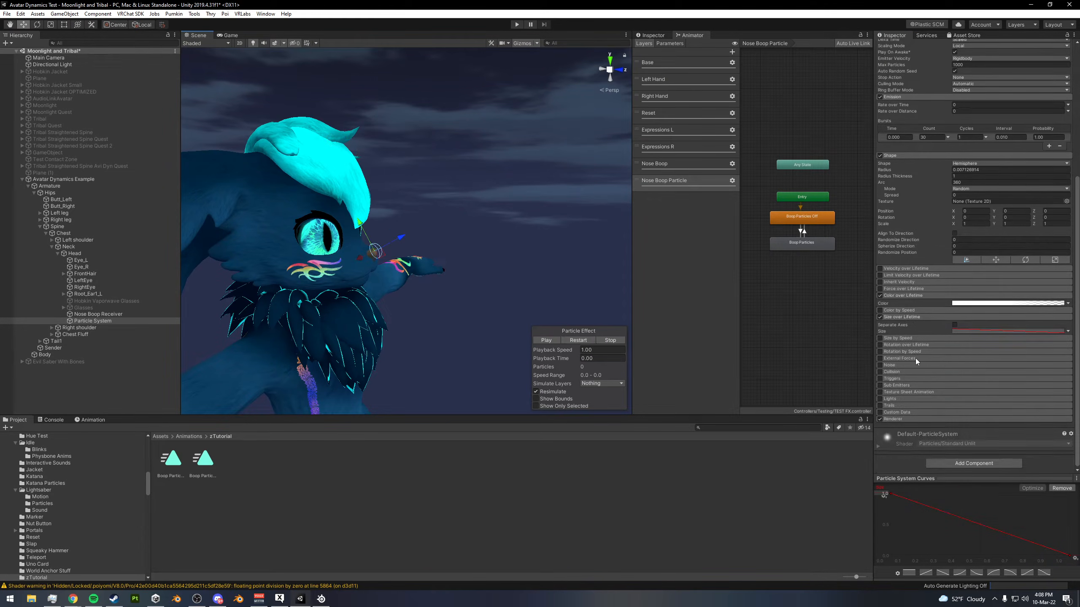
pyautogui.click(960, 420)
pyautogui.scroll(-5, 977, 390)
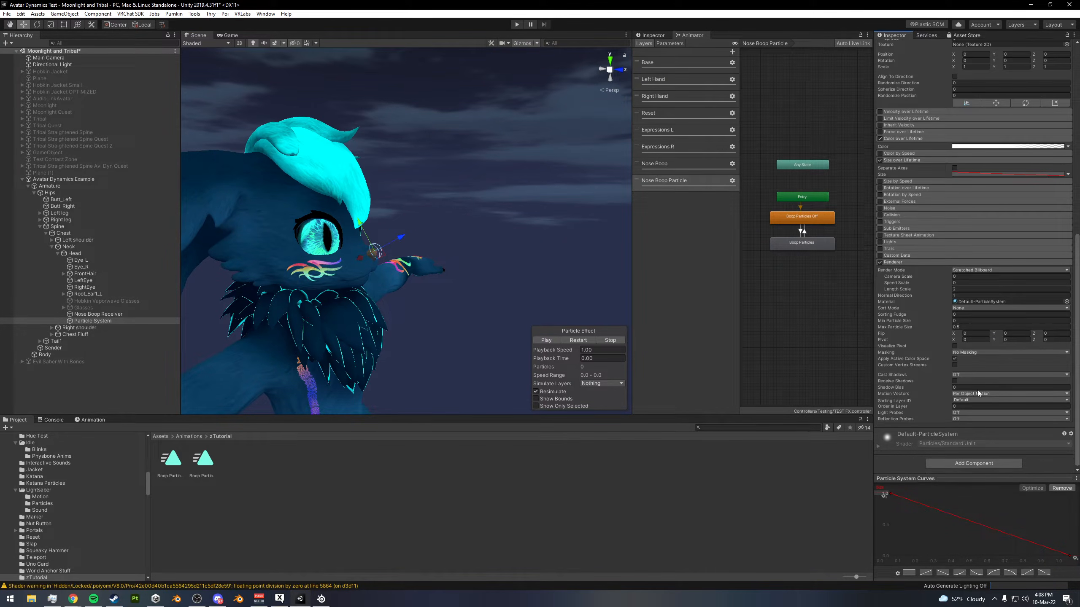
pyautogui.click(1066, 301)
pyautogui.scroll(-10, 776, 351)
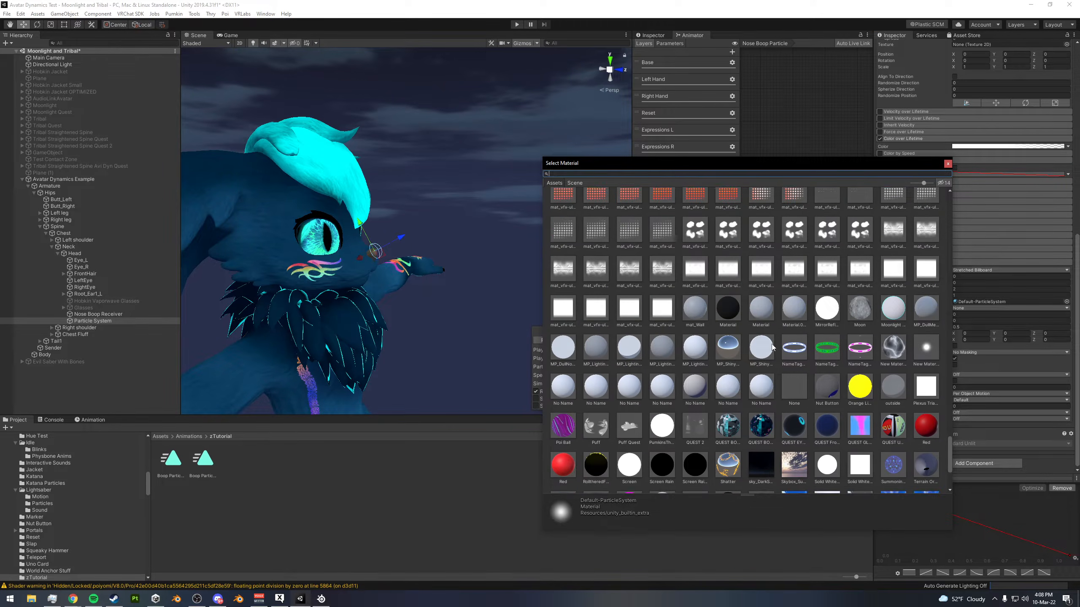
pyautogui.scroll(10, 777, 351)
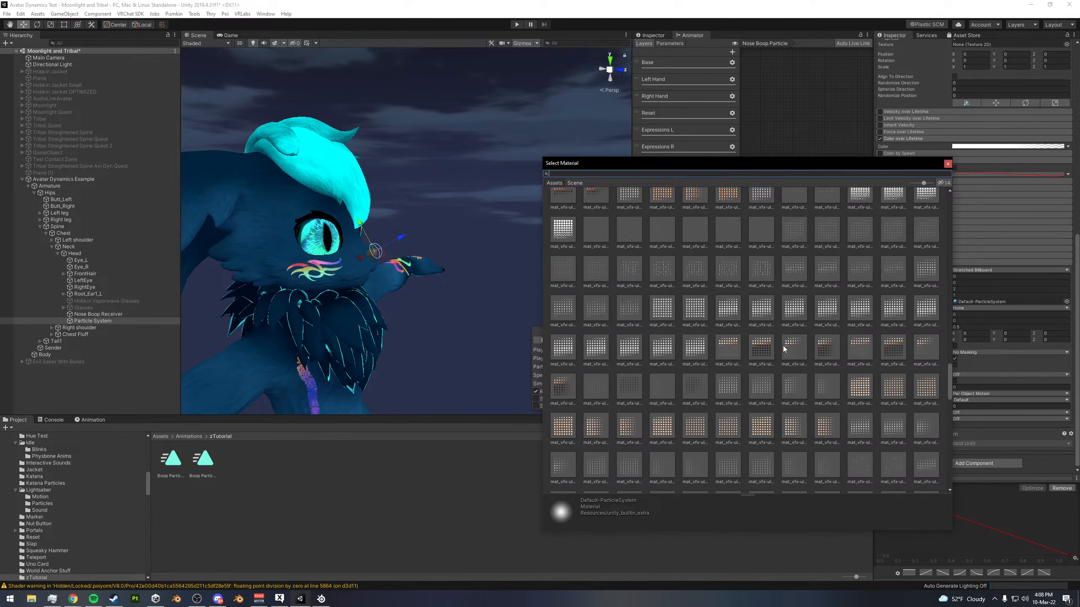
pyautogui.scroll(10, 784, 346)
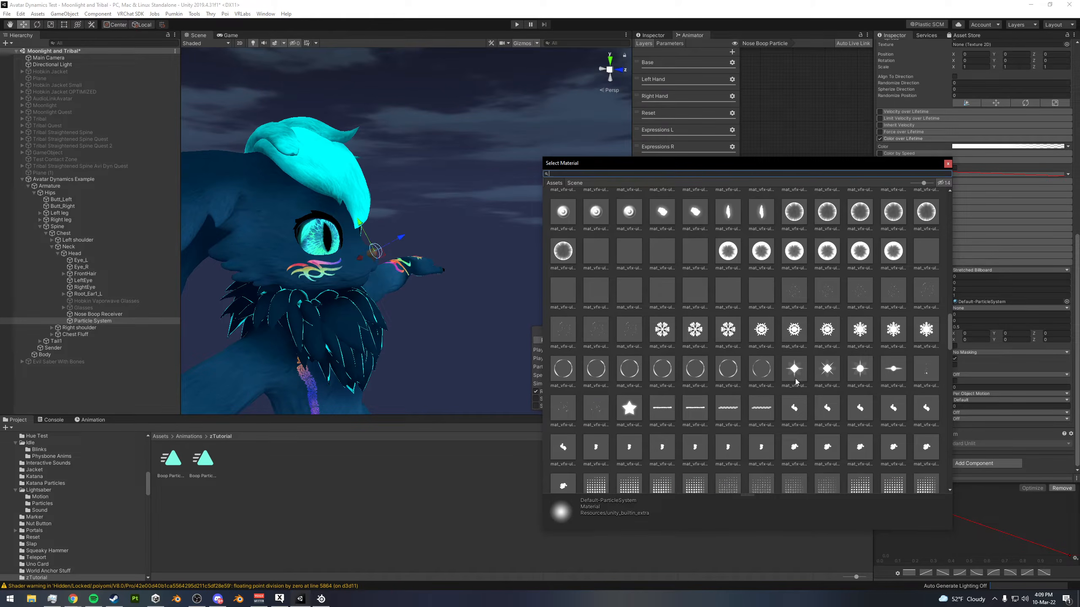
pyautogui.scroll(-3, 798, 374)
pyautogui.click(631, 434)
pyautogui.click(948, 164)
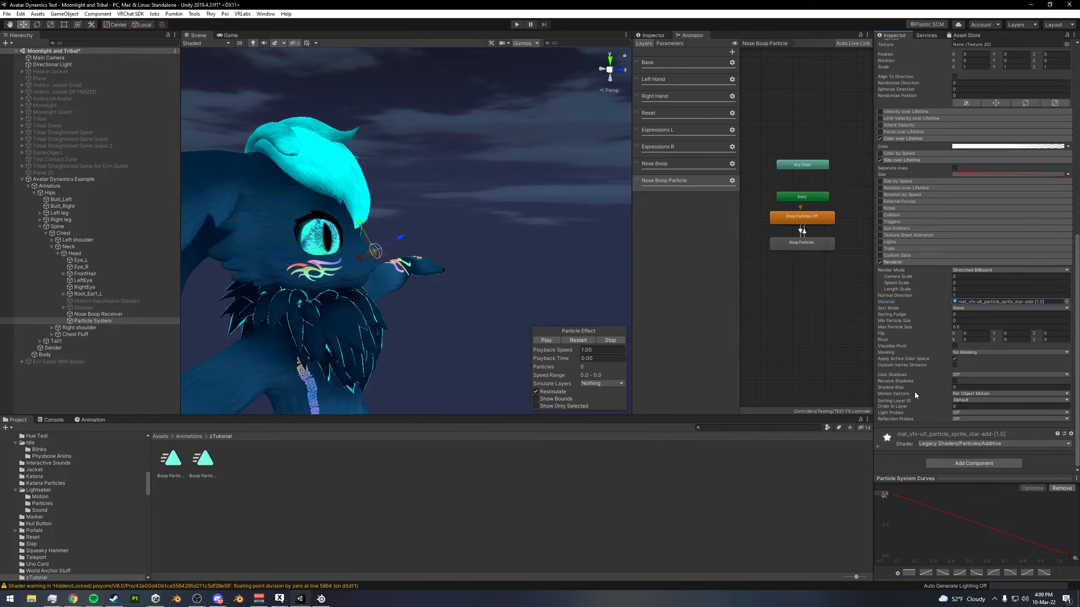
# - Replay the star particle burst and examine it from the avatar's front and side
pyautogui.click(580, 341)
pyautogui.click(583, 340)
pyautogui.keyDown('alt'); pyautogui.moveTo(501, 303); pyautogui.dragTo(426, 297); pyautogui.keyUp('alt')
pyautogui.click(572, 342)
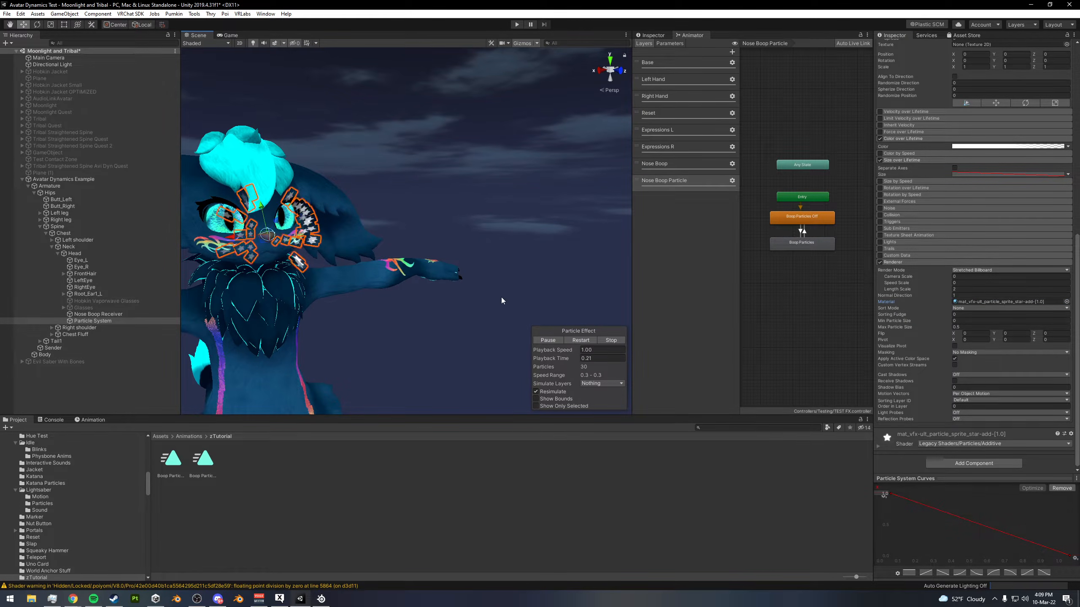
pyautogui.keyDown('alt'); pyautogui.moveTo(504, 302); pyautogui.dragTo(547, 285); pyautogui.keyUp('alt')
# - Set the particle Renderer's render mode to Billboard and replay the burst
pyautogui.click(1008, 270)
pyautogui.click(978, 277)
pyautogui.click(582, 341)
pyautogui.keyDown('alt'); pyautogui.moveTo(484, 294); pyautogui.dragTo(513, 284); pyautogui.keyUp('alt')
pyautogui.click(581, 342)
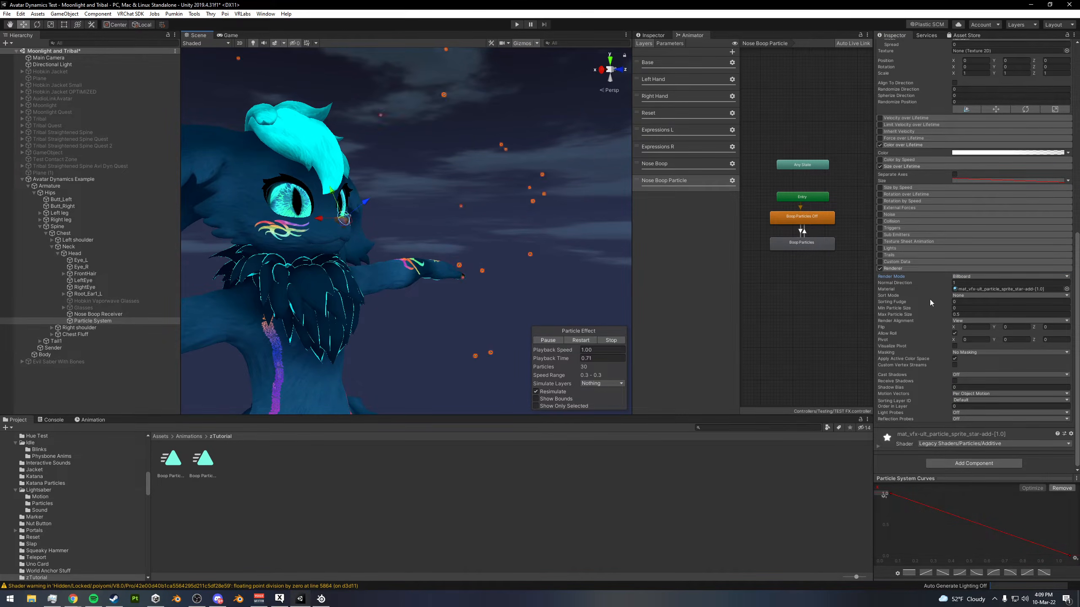
# - Set the particles' start color to yellow, hexadecimal FFE100
pyautogui.scroll(3, 947, 303)
pyautogui.scroll(3, 952, 288)
pyautogui.scroll(5, 952, 276)
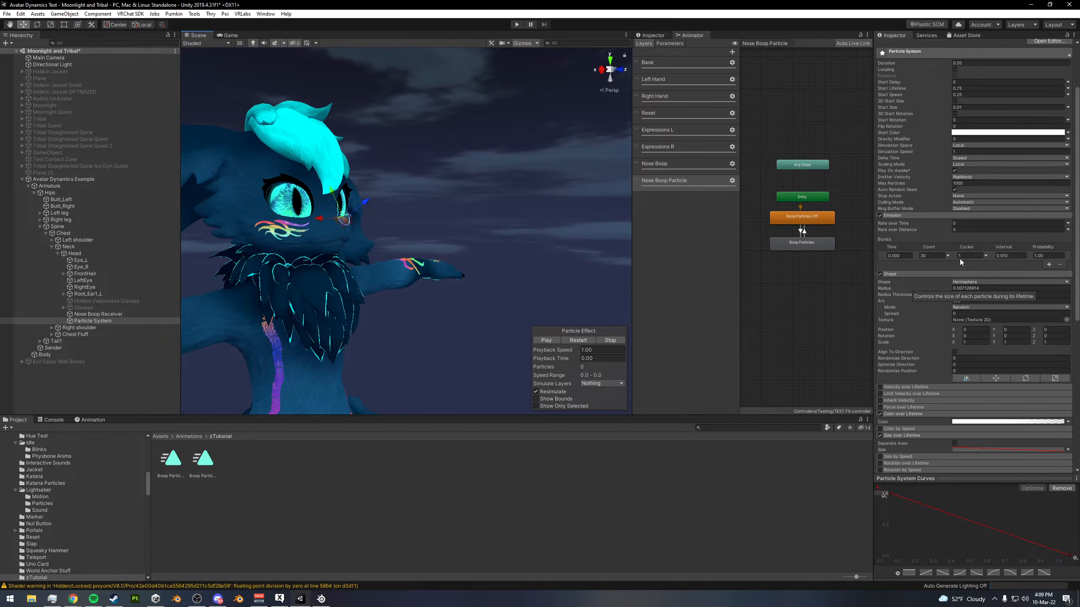
pyautogui.click(982, 133)
pyautogui.moveTo(170, 114)
pyautogui.mouseDown()
pyautogui.moveTo(178, 91)
pyautogui.moveTo(150, 113)
pyautogui.moveTo(158, 102)
pyautogui.mouseUp()
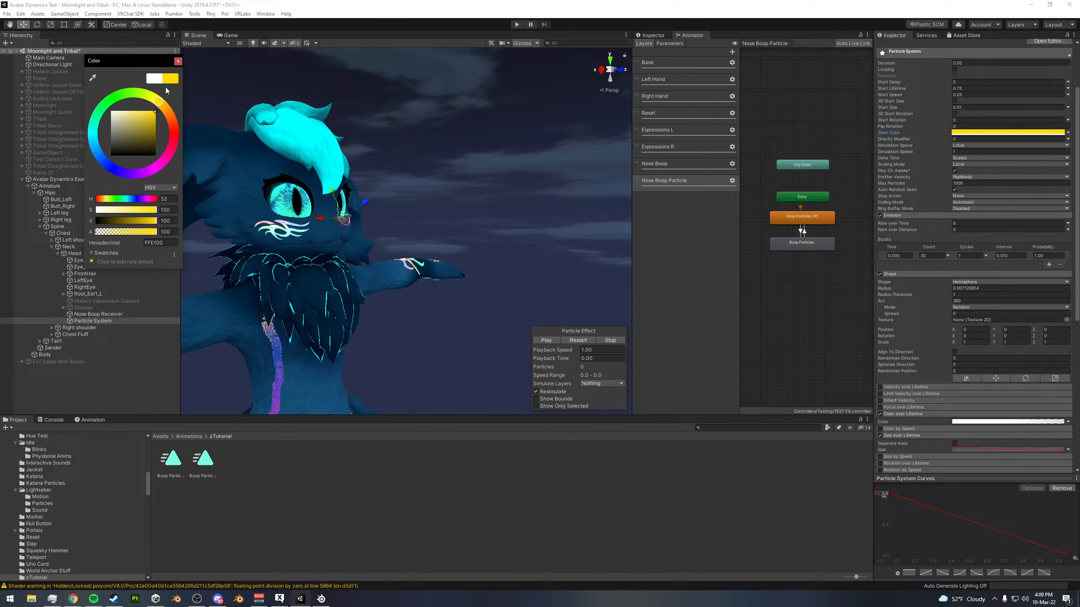
pyautogui.click(178, 61)
# - Replay the yellow star burst several times and check it around the nose from different angles
pyautogui.click(579, 340)
pyautogui.moveTo(481, 249); pyautogui.dragTo(526, 228, button='middle')
pyautogui.click(576, 338)
pyautogui.click(576, 337)
pyautogui.moveTo(536, 270)
pyautogui.keyDown('alt'); pyautogui.mouseDown()
pyautogui.moveTo(403, 264)
pyautogui.moveTo(461, 253)
pyautogui.moveTo(454, 267)
pyautogui.moveTo(417, 268)
pyautogui.moveTo(494, 268)
pyautogui.moveTo(491, 277)
pyautogui.moveTo(548, 284)
pyautogui.mouseUp(); pyautogui.keyUp('alt')
pyautogui.click(583, 340)
pyautogui.click(573, 343)
pyautogui.moveTo(540, 274); pyautogui.dragTo(522, 256, button='middle')
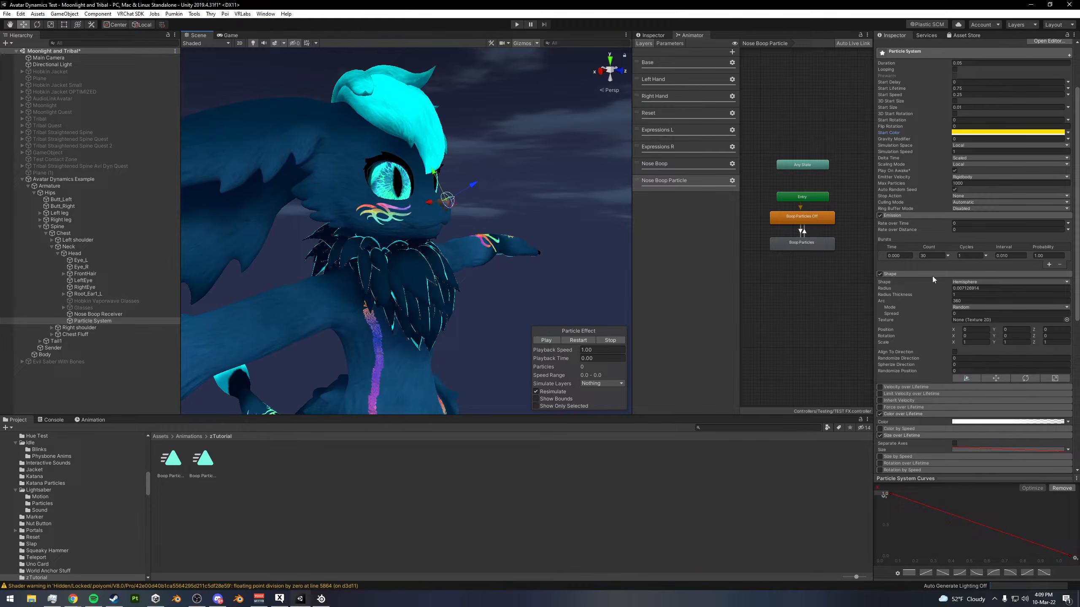
# - Review the simulation space options, keep Local, and replay the burst
pyautogui.scroll(3, 928, 281)
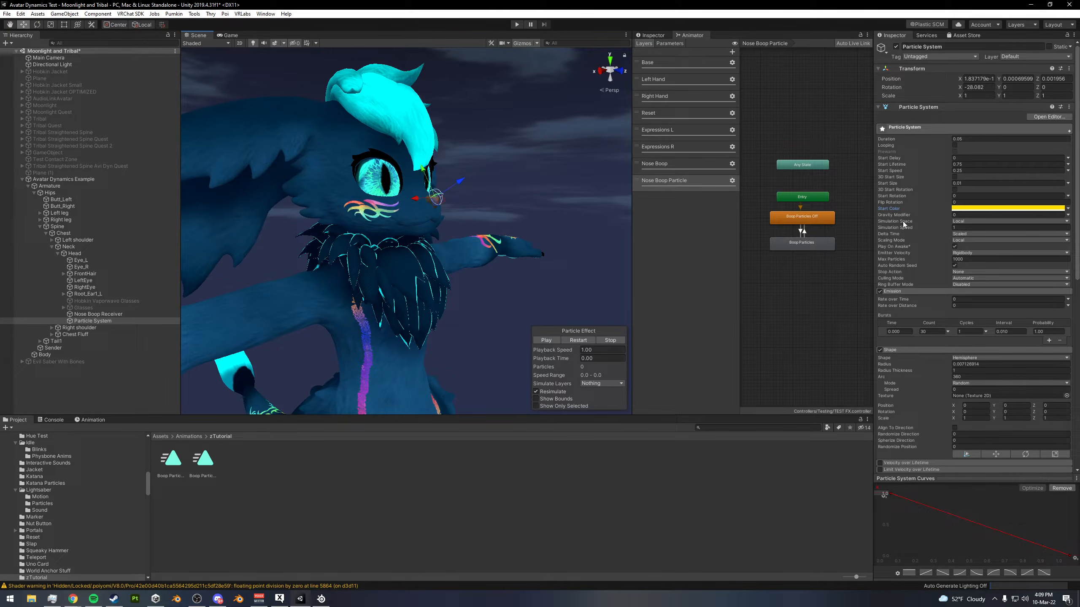
pyautogui.click(965, 222)
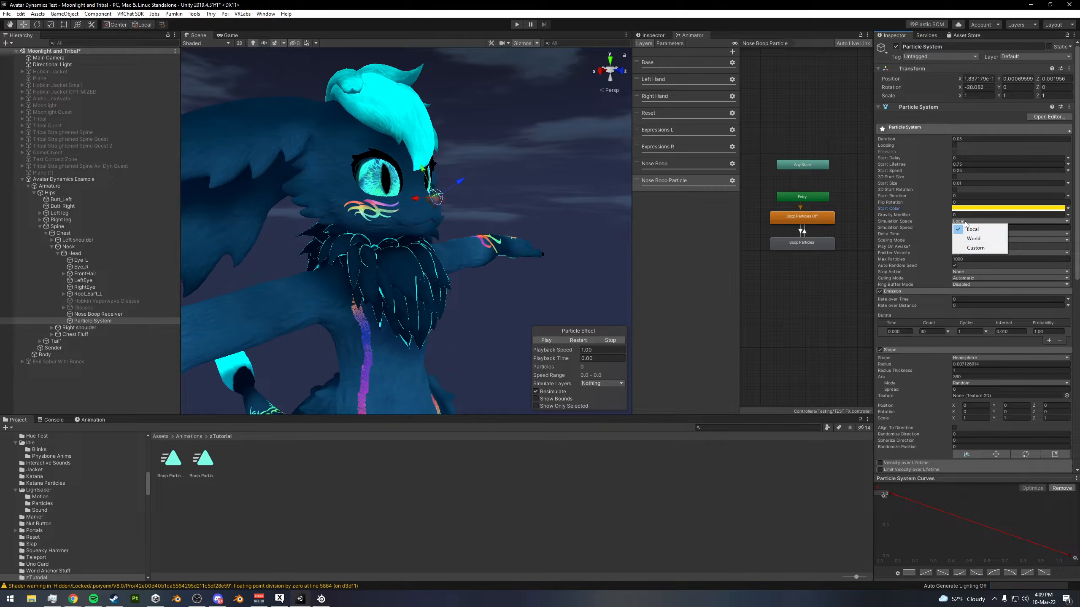
pyautogui.click(965, 224)
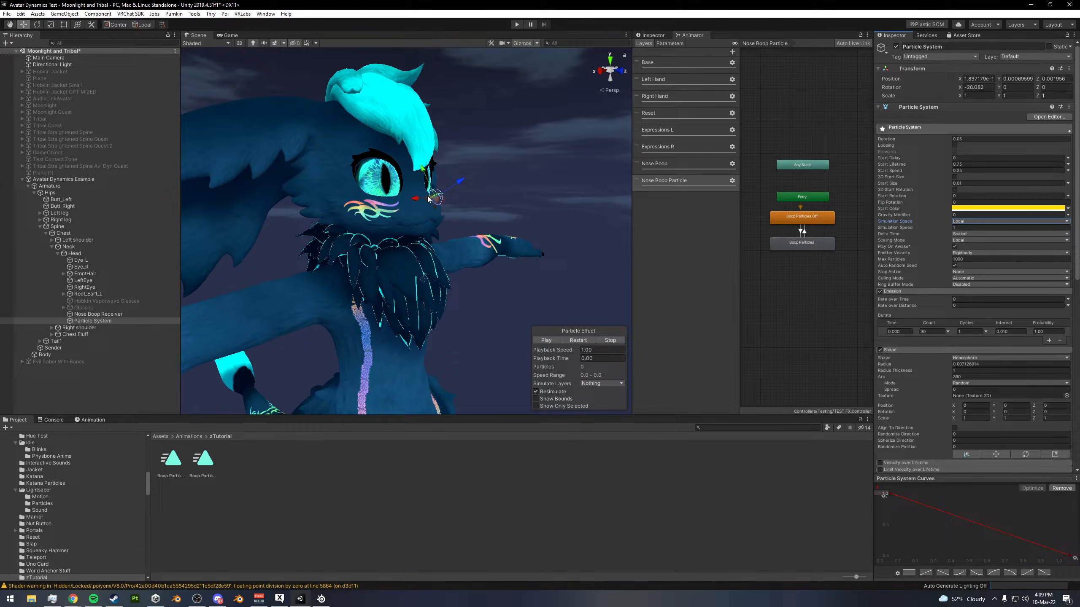
pyautogui.click(582, 341)
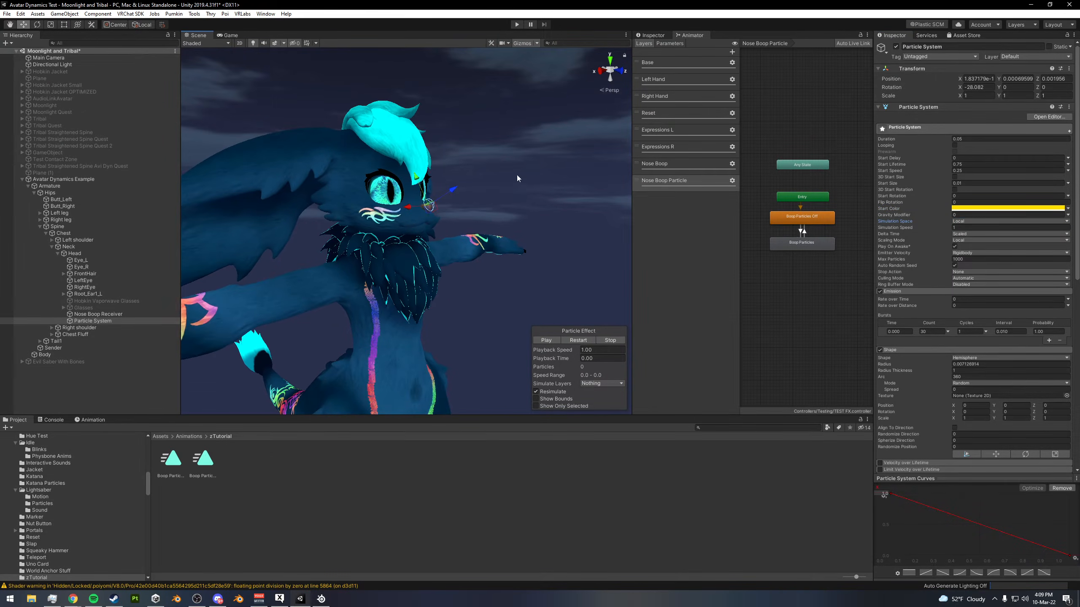
pyautogui.click(581, 341)
pyautogui.click(581, 340)
# - Try World simulation space with a replay of the burst, and set the simulation space back to Local
pyautogui.click(971, 222)
pyautogui.click(966, 234)
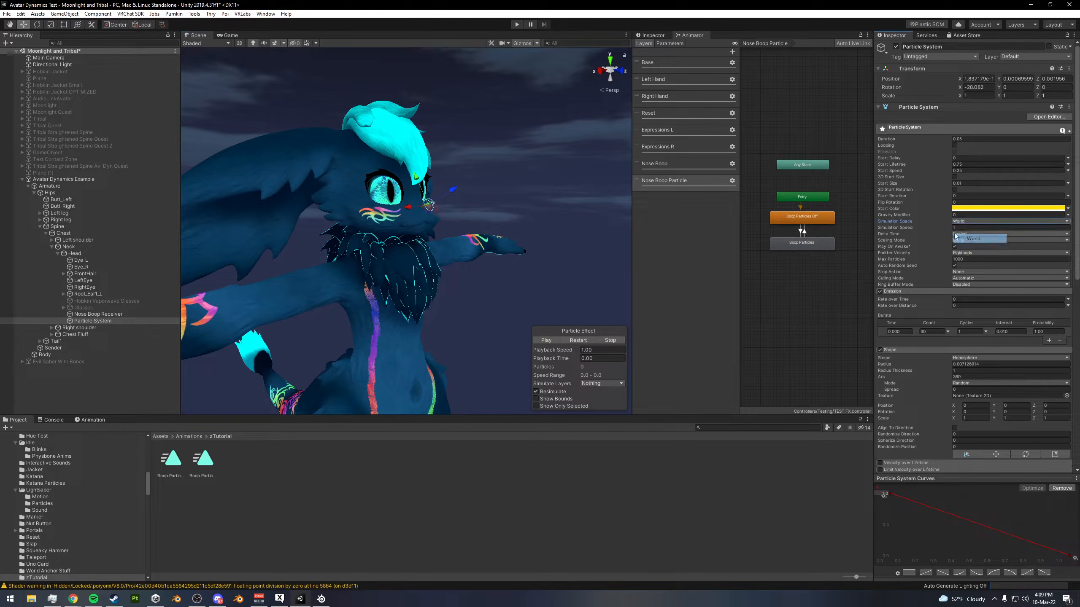
pyautogui.click(574, 340)
pyautogui.keyDown('alt'); pyautogui.moveTo(438, 188); pyautogui.dragTo(383, 212); pyautogui.keyUp('alt')
pyautogui.keyDown('alt'); pyautogui.moveTo(383, 213); pyautogui.dragTo(518, 215, button='right'); pyautogui.keyUp('alt')
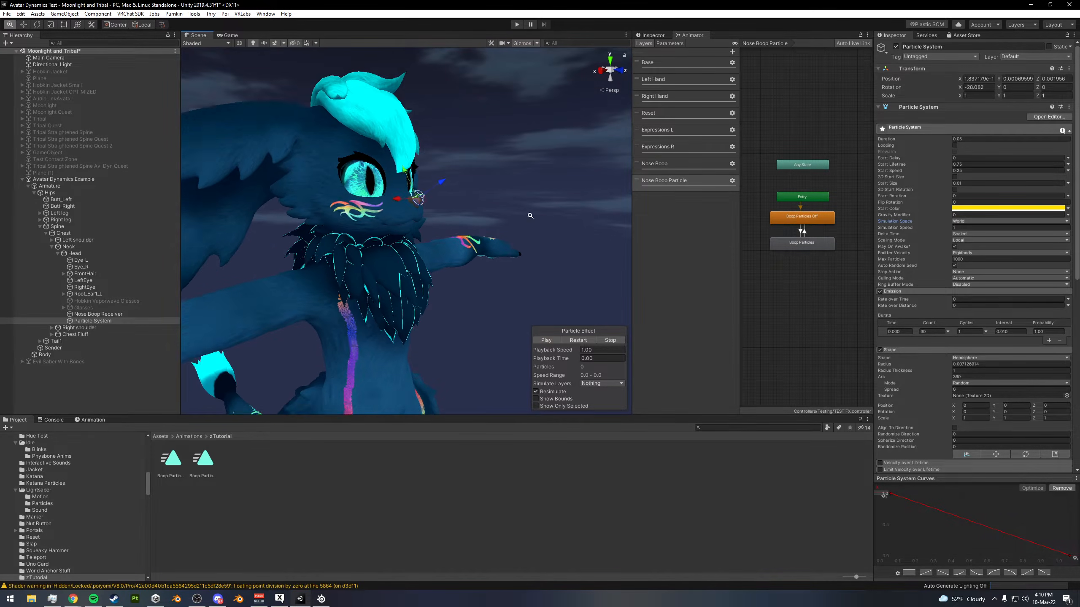
pyautogui.click(968, 222)
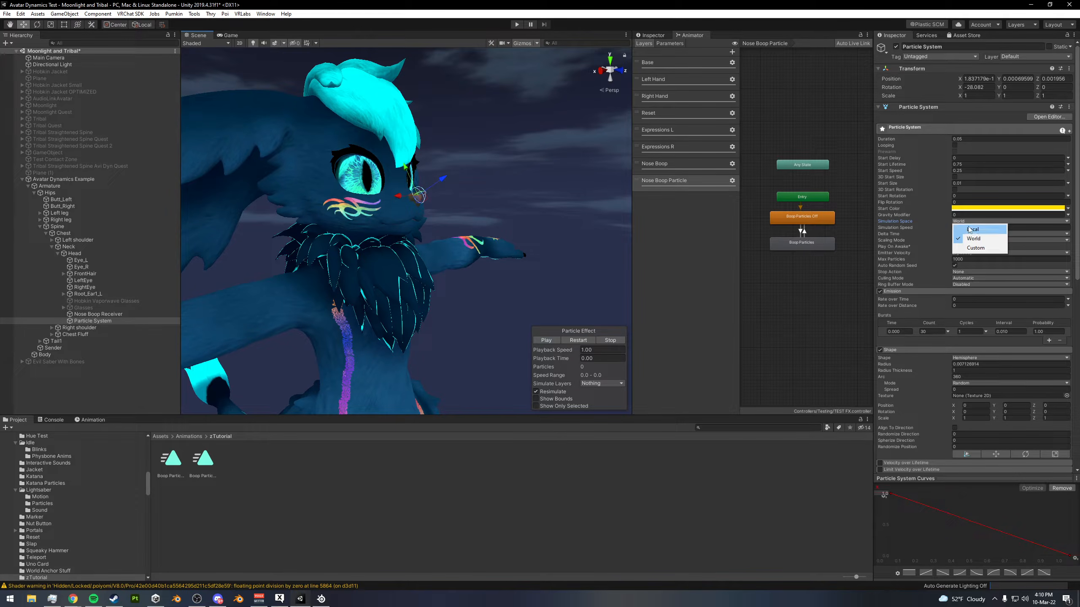
pyautogui.click(971, 230)
pyautogui.click(581, 340)
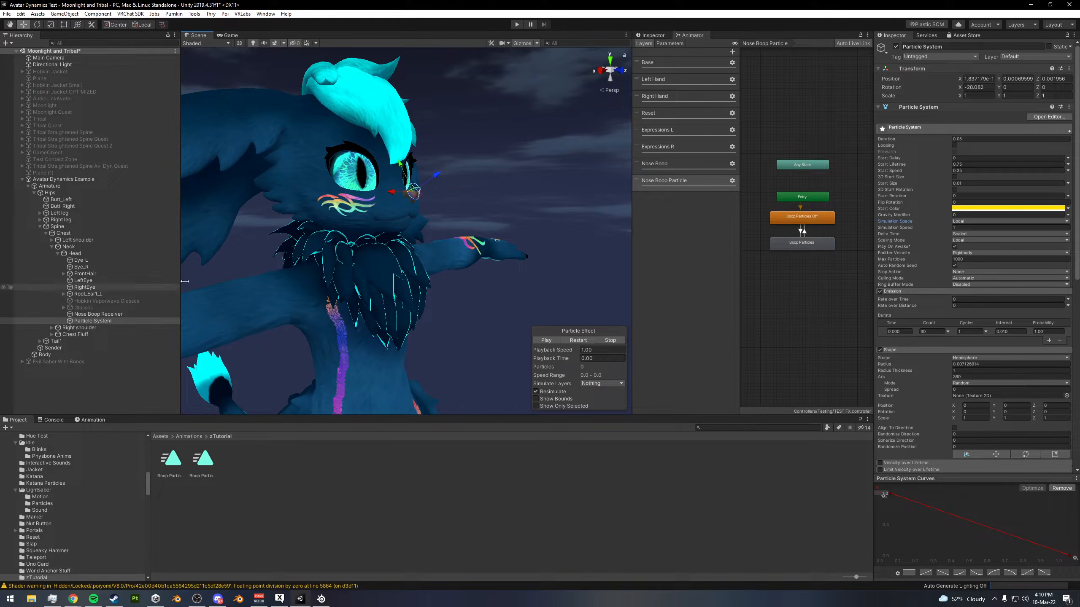
# - Rename the particle system object under the avatar's Head to Boop Particles
pyautogui.click(814, 220)
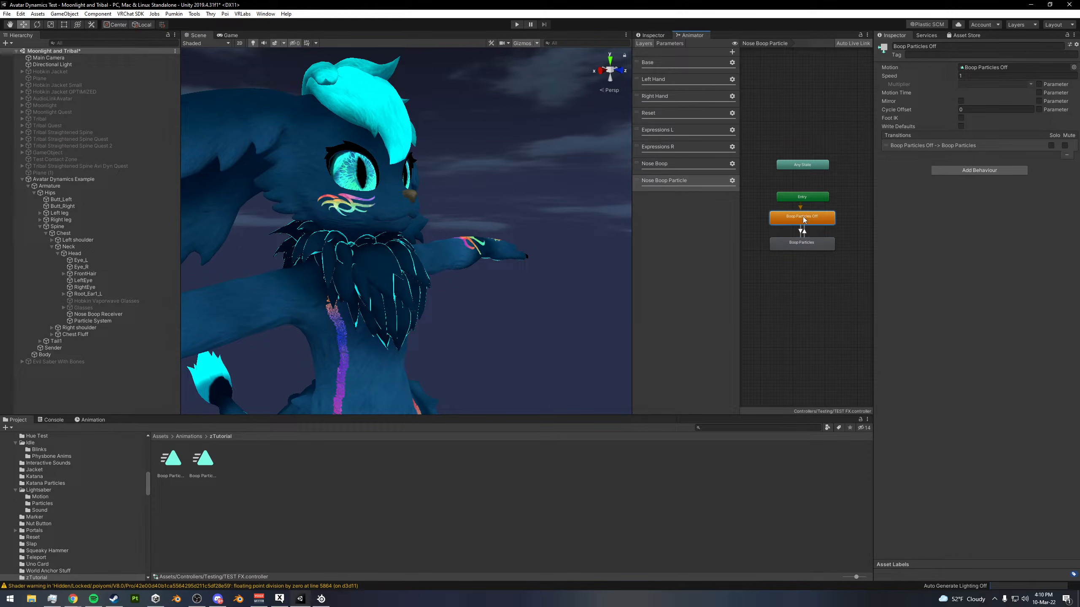
pyautogui.click(92, 420)
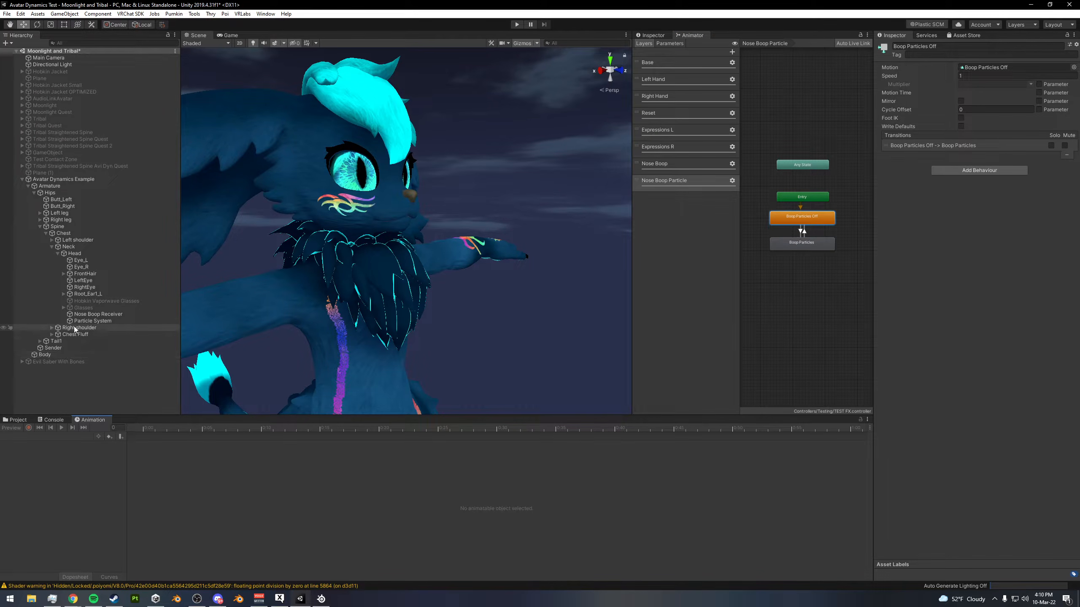
pyautogui.click(85, 322)
pyautogui.click(941, 46)
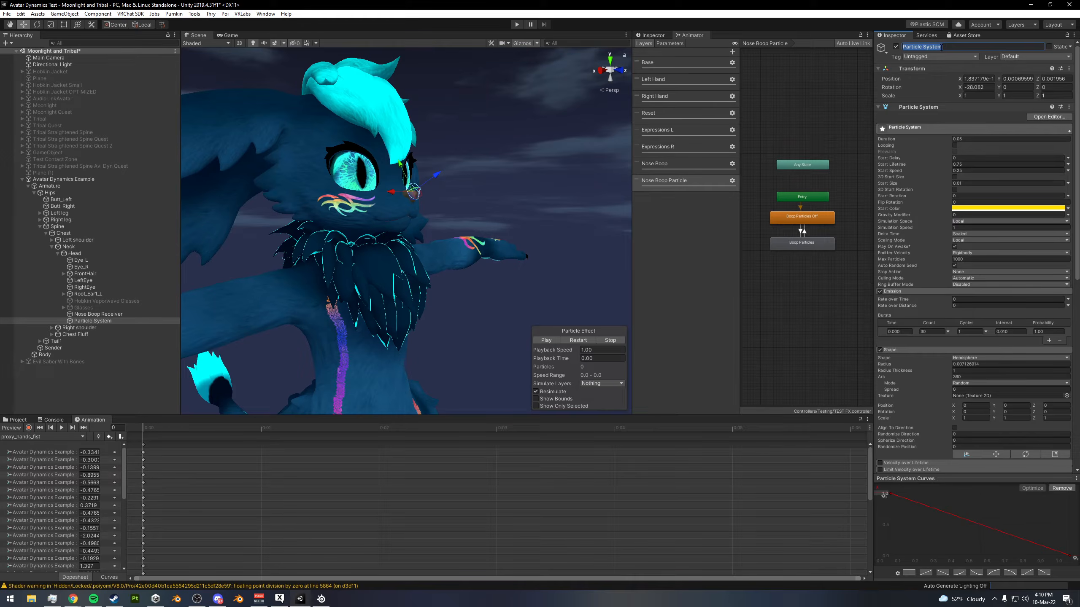
pyautogui.write('Boop')
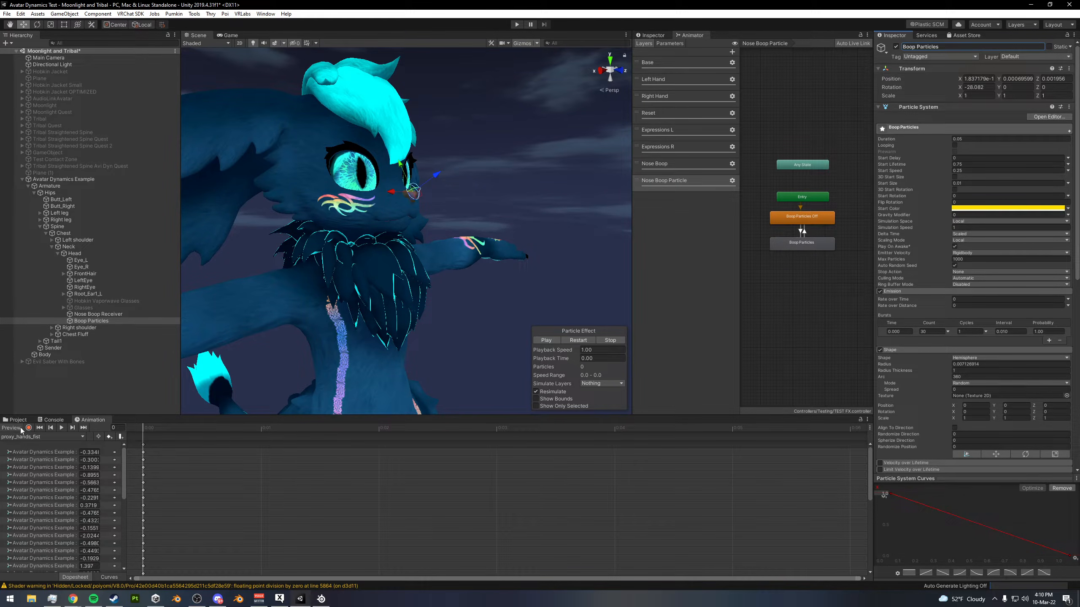
# - Record the Boop Particles object as disabled in the Boop Particles Off animation clip
pyautogui.click(42, 437)
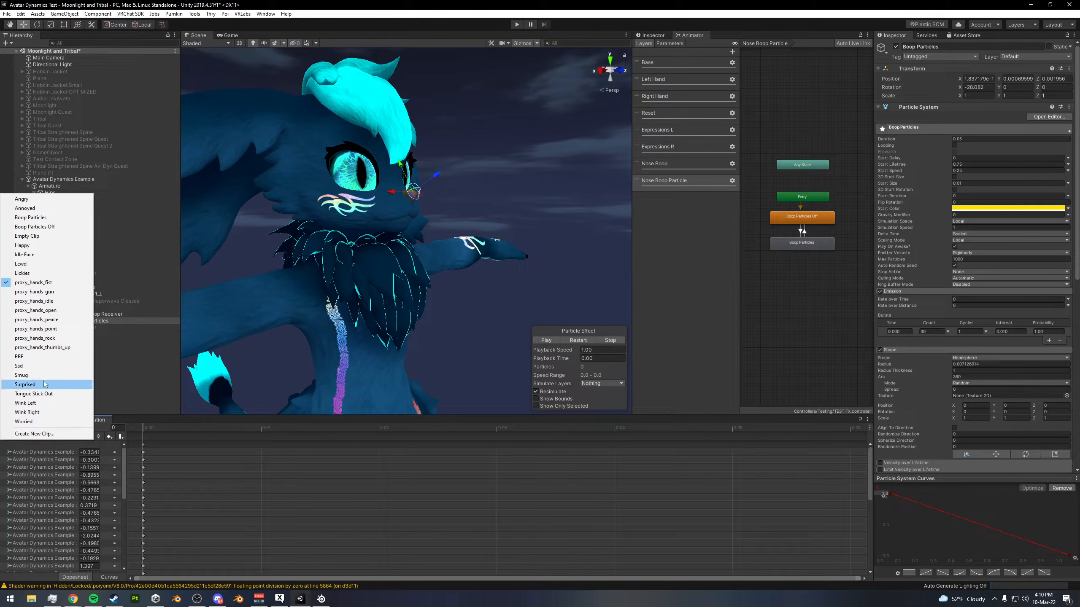
pyautogui.click(55, 227)
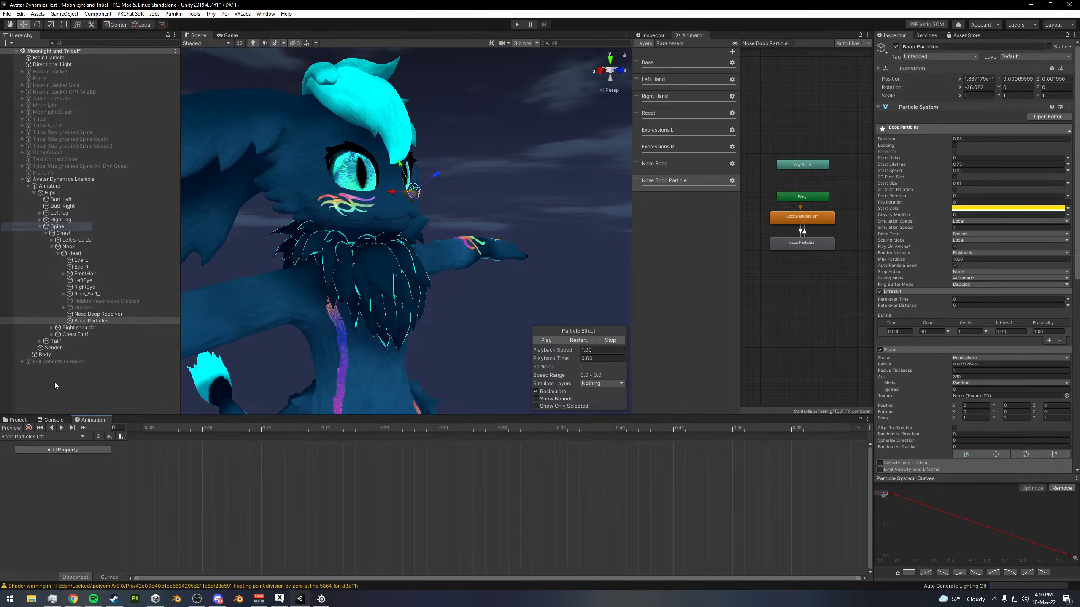
pyautogui.click(29, 428)
pyautogui.scroll(-6, 383, 315)
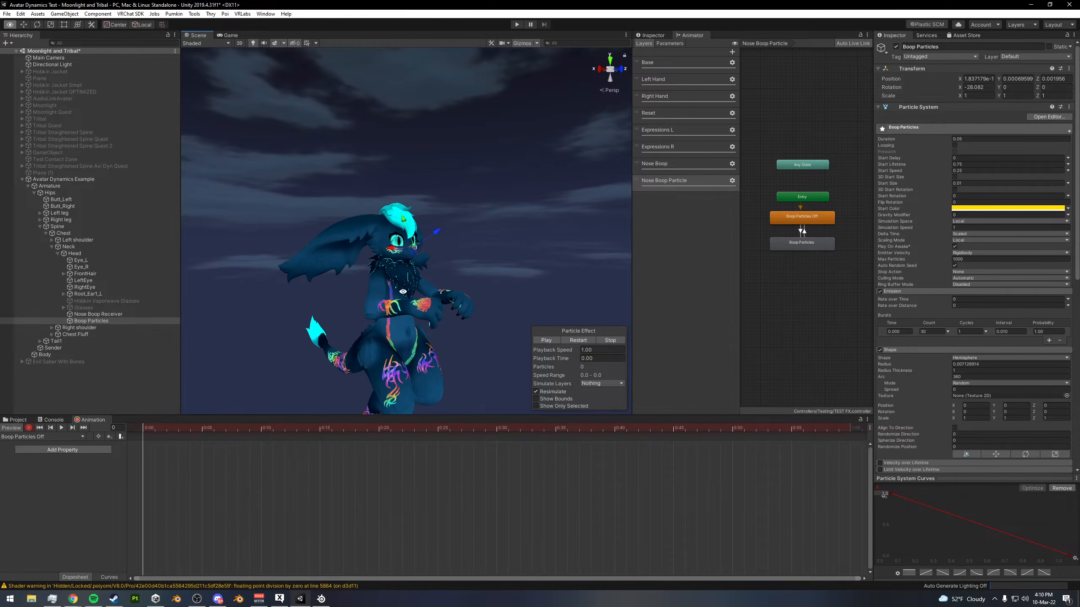
pyautogui.scroll(5, 395, 298)
pyautogui.moveTo(400, 301)
pyautogui.keyDown('alt'); pyautogui.mouseDown()
pyautogui.moveTo(502, 304)
pyautogui.moveTo(396, 308)
pyautogui.mouseUp(); pyautogui.keyUp('alt')
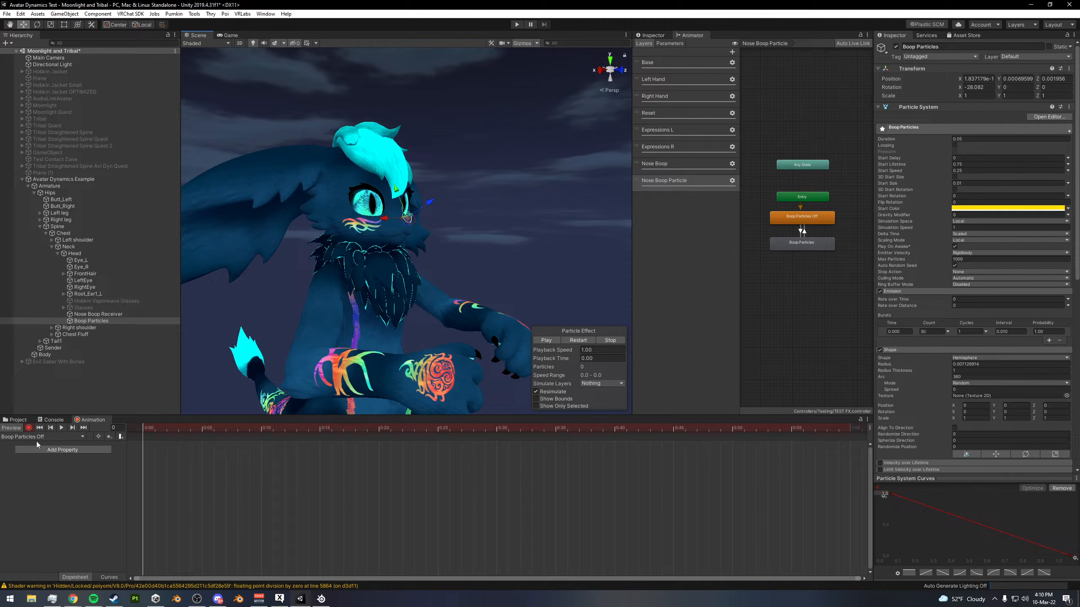
pyautogui.click(896, 46)
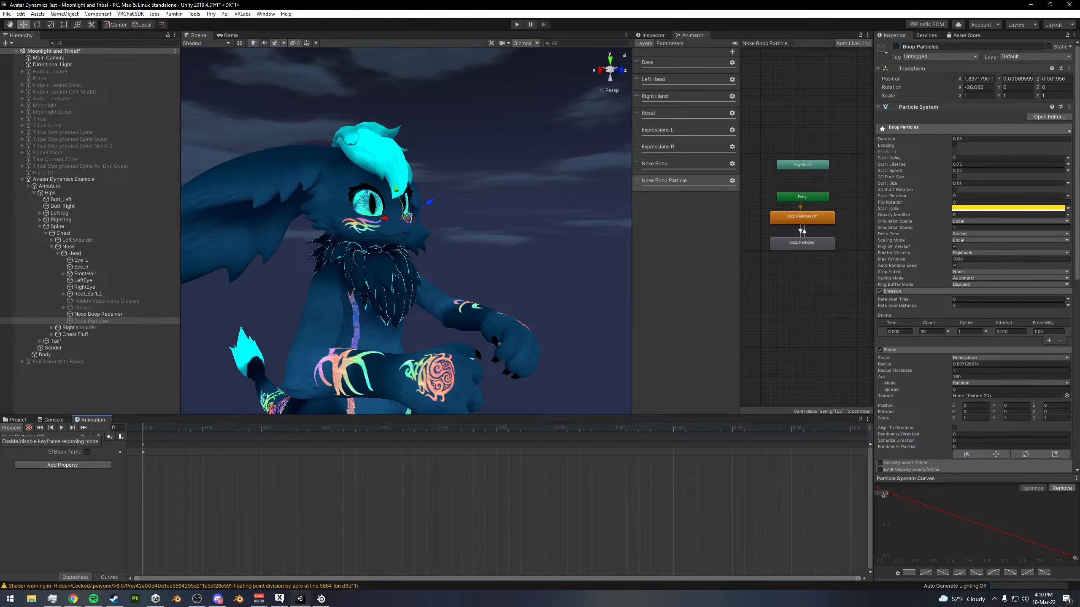
pyautogui.click(10, 428)
# - Record the Boop Particles object as enabled in the Boop Particles animation clip and end the recording preview
pyautogui.click(29, 438)
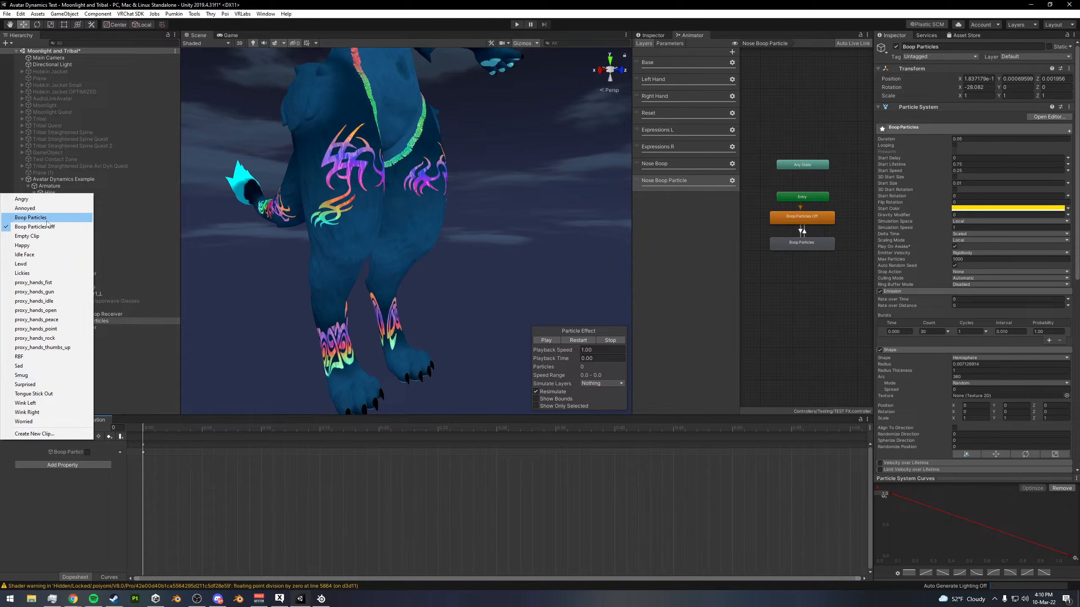
pyautogui.click(31, 217)
pyautogui.click(28, 428)
pyautogui.click(896, 47)
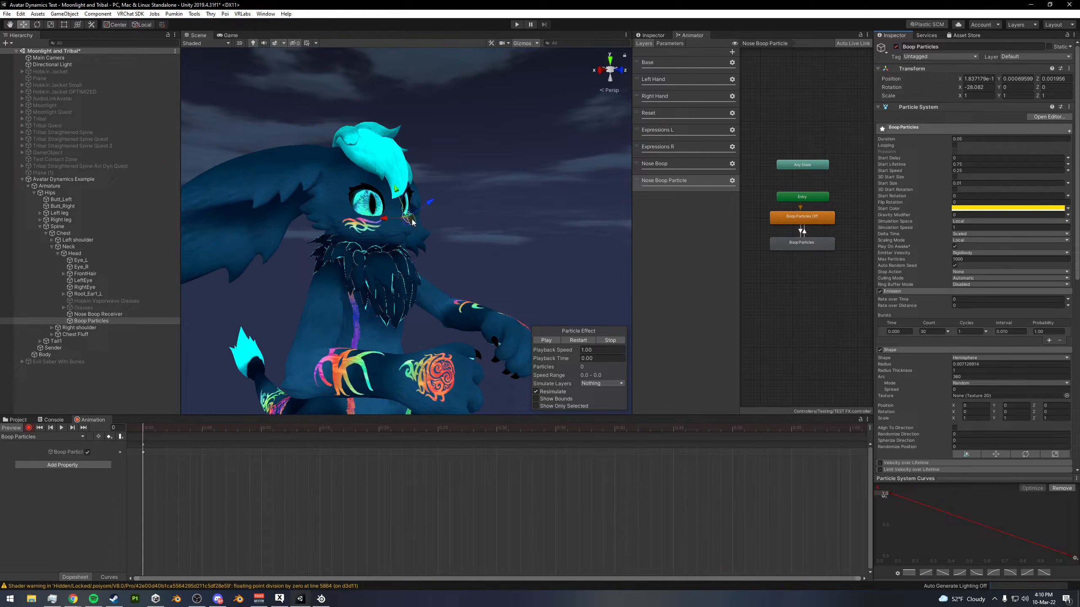
pyautogui.click(30, 430)
pyautogui.click(18, 427)
# - Start Play mode to test the nose boop particles with the avatar in view
pyautogui.moveTo(434, 179); pyautogui.dragTo(384, 328, button='middle')
pyautogui.scroll(-2, 384, 328)
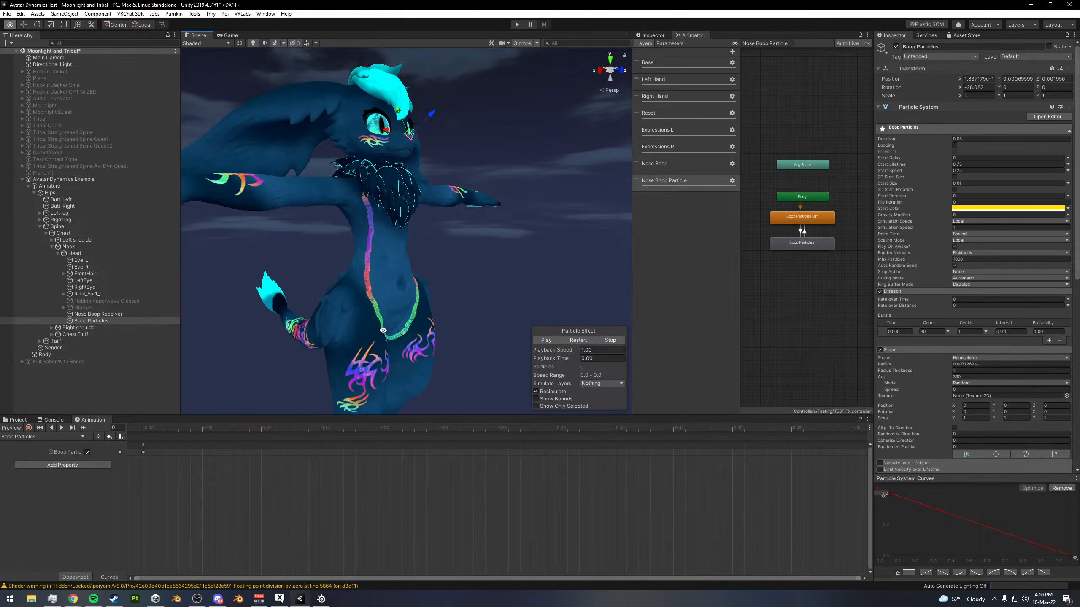
pyautogui.keyDown('alt'); pyautogui.moveTo(383, 329); pyautogui.dragTo(374, 338); pyautogui.keyUp('alt')
pyautogui.click(515, 26)
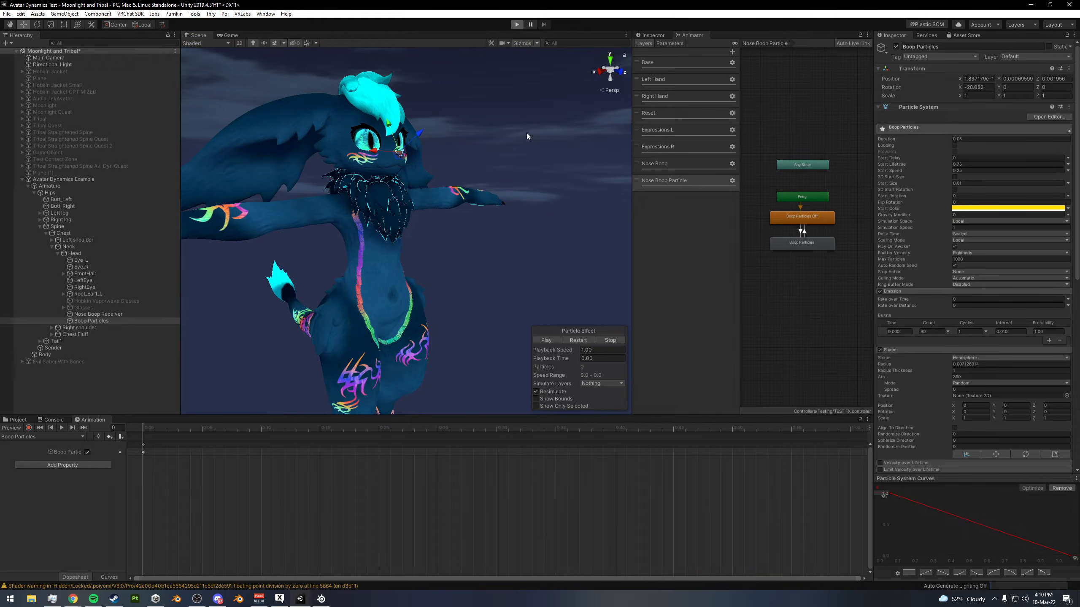
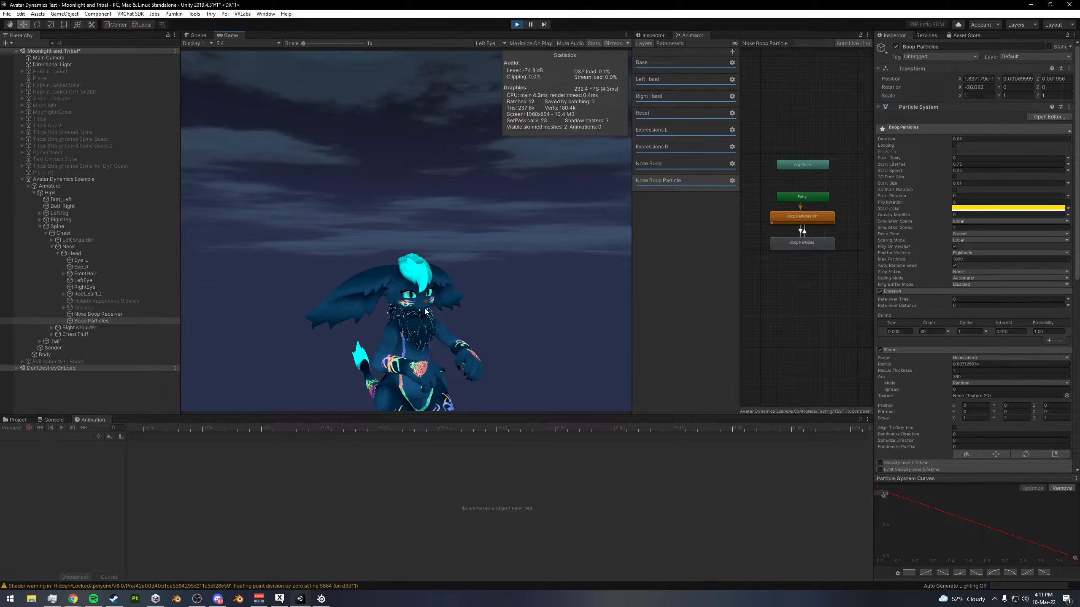
# - Move the Sender contact toward the avatar's nose in the scene view to test when the boop particles fire
pyautogui.click(196, 36)
pyautogui.moveTo(445, 286); pyautogui.dragTo(512, 239, button='right')
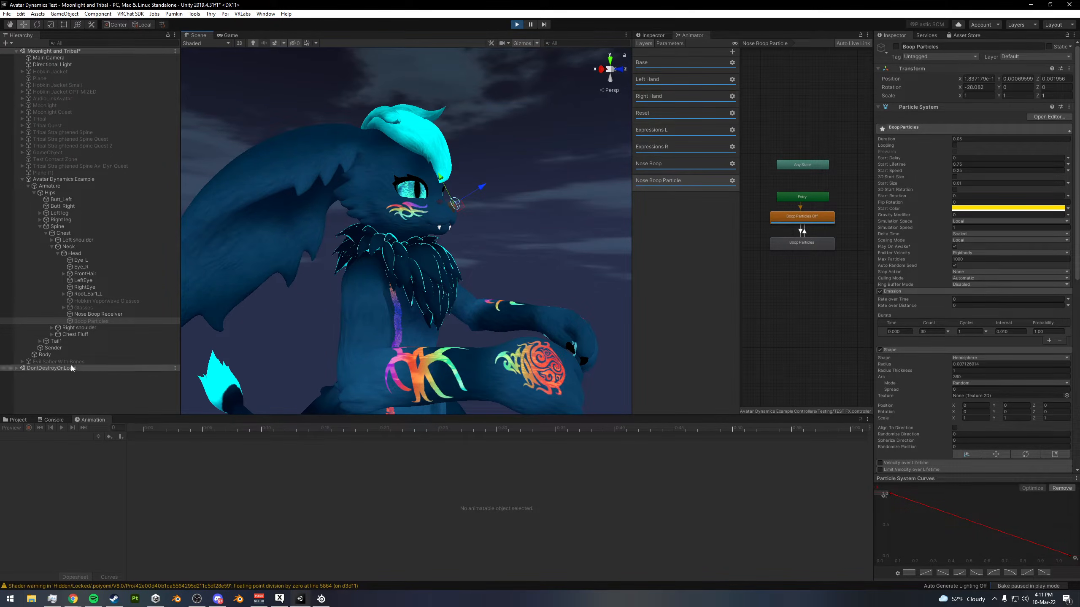
pyautogui.click(53, 348)
pyautogui.moveTo(382, 254); pyautogui.dragTo(390, 236, button='middle')
pyautogui.moveTo(506, 279); pyautogui.dragTo(506, 144)
pyautogui.moveTo(506, 145); pyautogui.dragTo(521, 190, button='right')
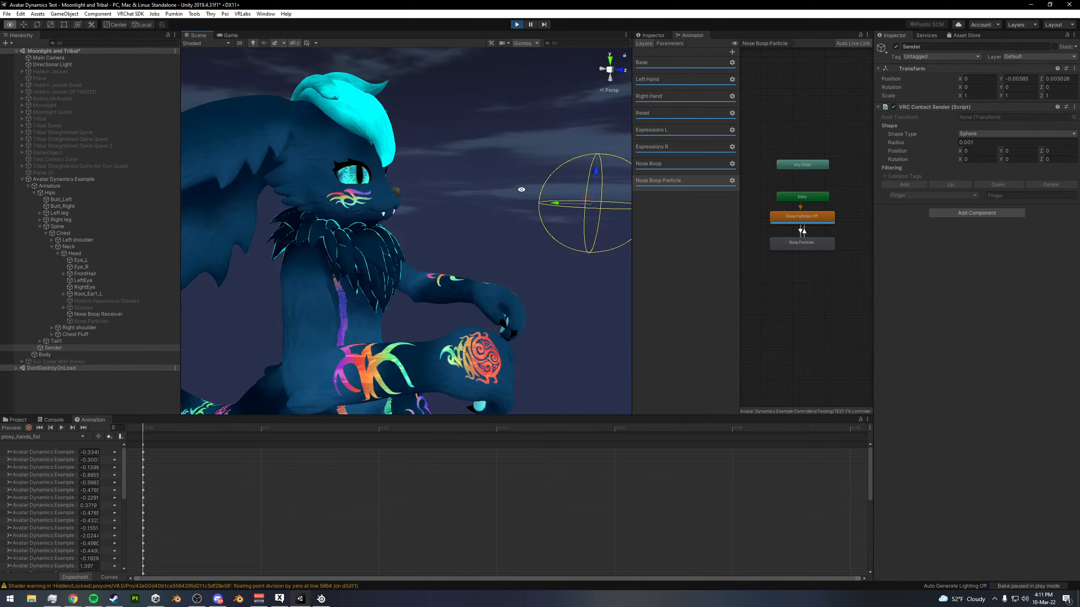
pyautogui.moveTo(597, 172); pyautogui.dragTo(596, 154)
pyautogui.moveTo(589, 159); pyautogui.dragTo(534, 178, button='right')
pyautogui.moveTo(534, 188); pyautogui.dragTo(497, 227)
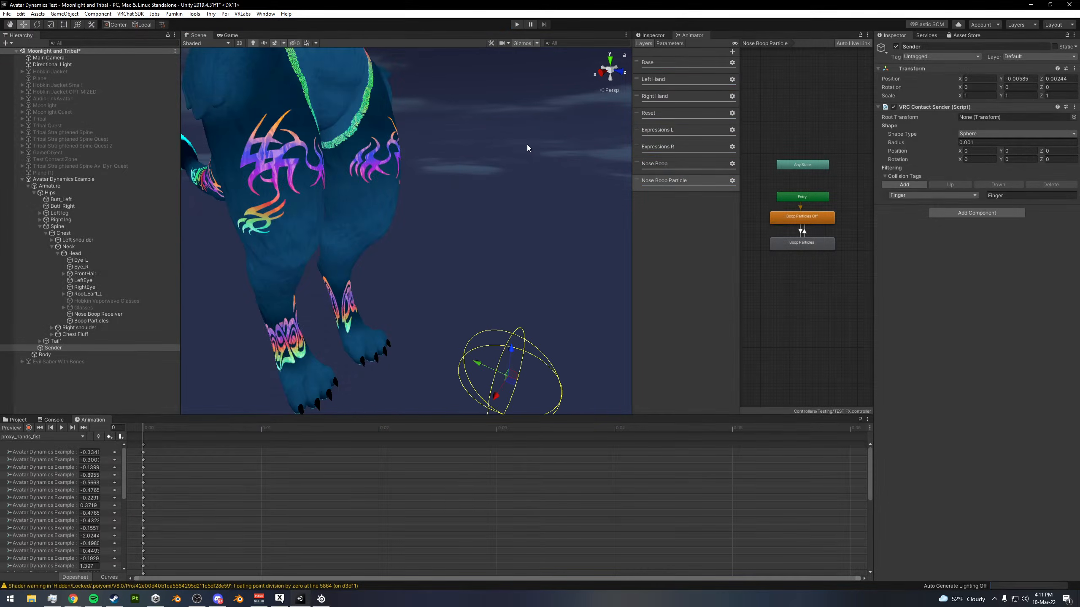
# - Search the project for "empty" and add the Empty Clip 1 Second Timer clip as a state in the Nose Boop Particle layer
pyautogui.moveTo(522, 114); pyautogui.dragTo(518, 149, button='right')
pyautogui.scroll(-5, 440, 155)
pyautogui.moveTo(439, 154); pyautogui.dragTo(445, 173, button='right')
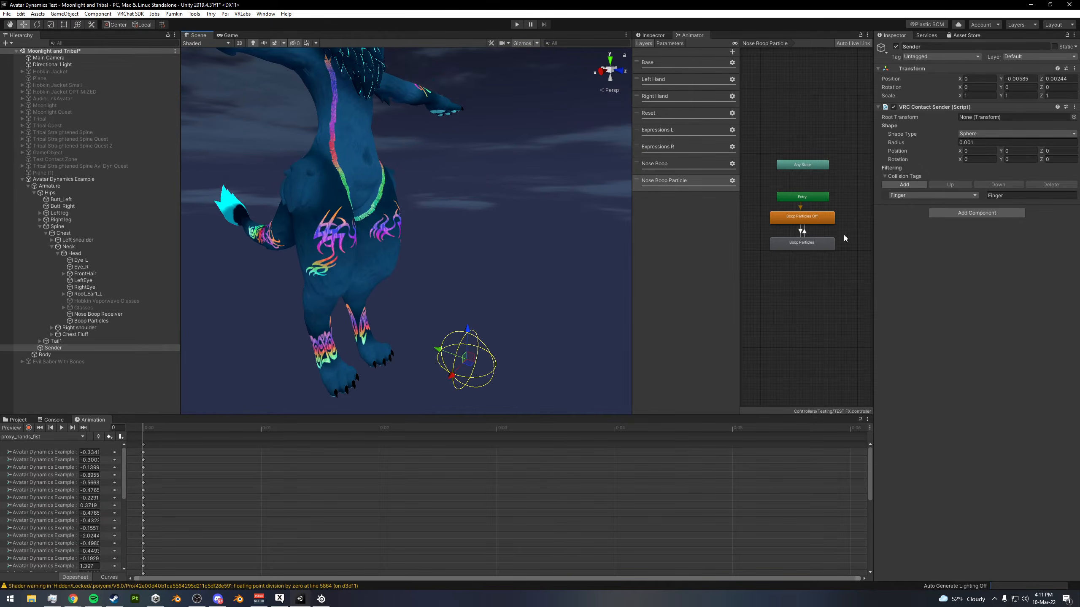
pyautogui.moveTo(820, 243); pyautogui.dragTo(793, 244, button='middle')
pyautogui.click(17, 419)
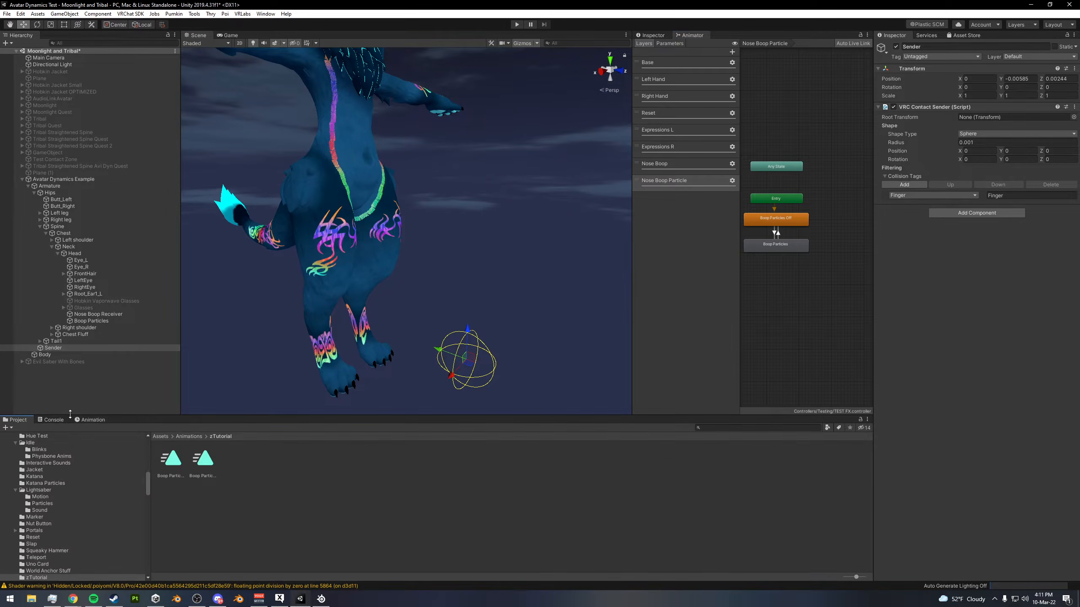
pyautogui.click(781, 222)
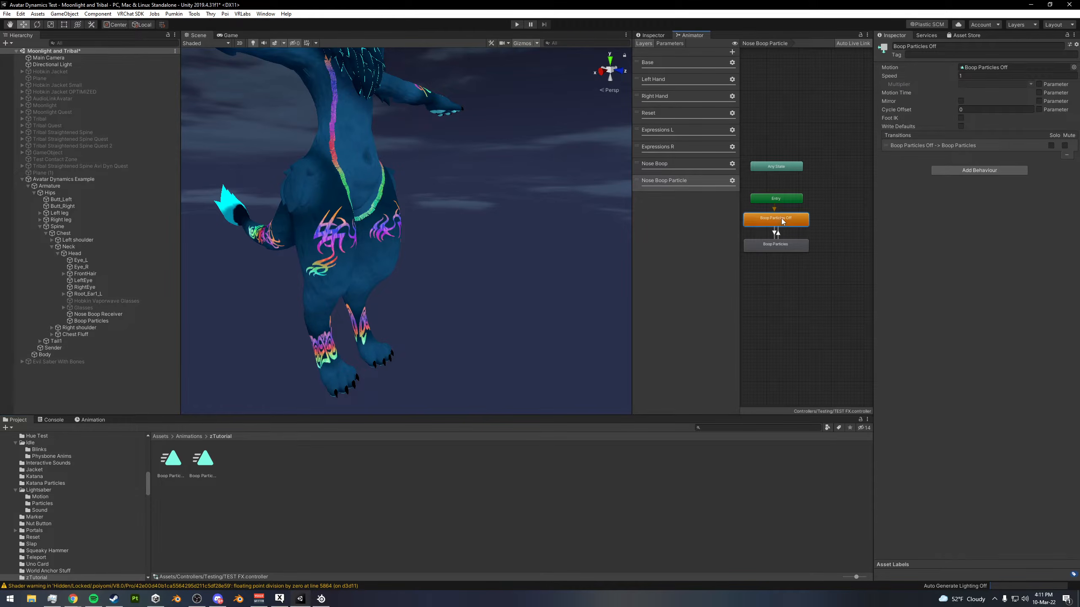
pyautogui.moveTo(743, 265); pyautogui.dragTo(756, 261, button='middle')
pyautogui.click(700, 427)
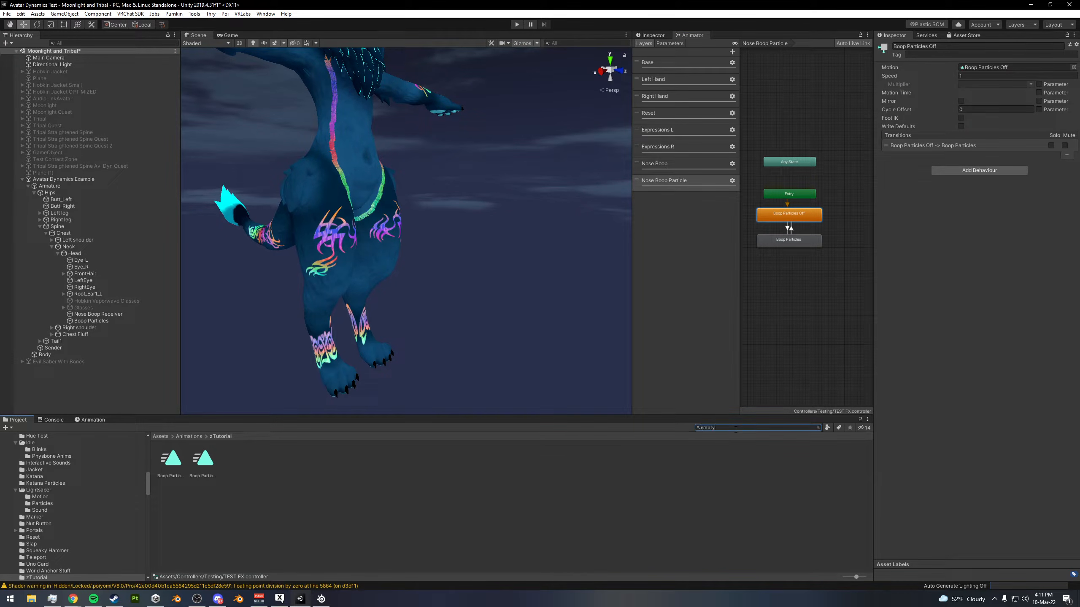
pyautogui.click(234, 464)
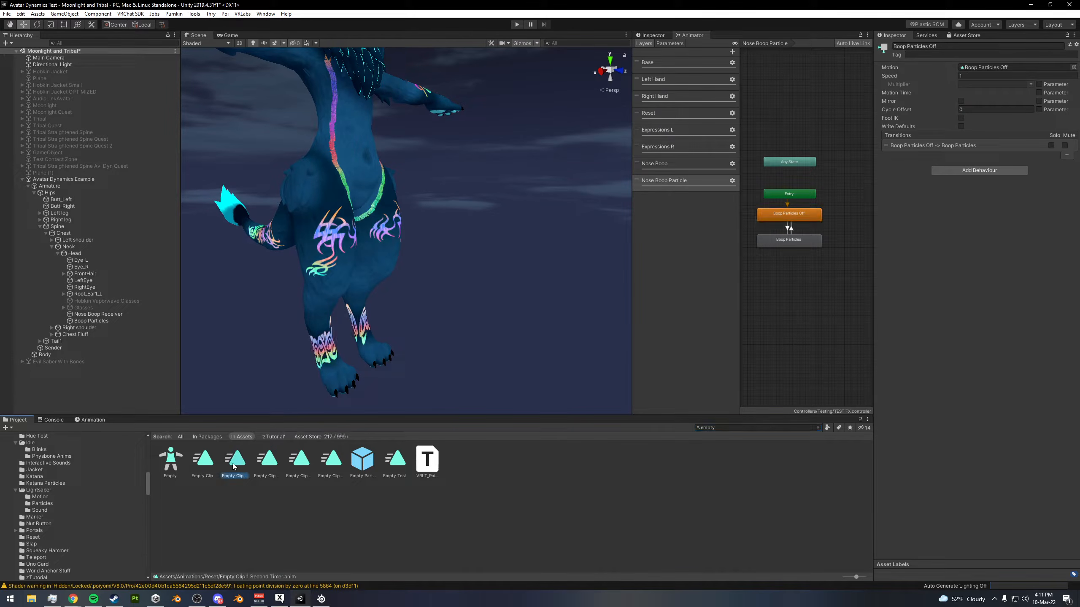
pyautogui.moveTo(234, 466); pyautogui.dragTo(843, 232)
pyautogui.moveTo(843, 232)
pyautogui.mouseDown(button='middle')
pyautogui.moveTo(793, 233)
pyautogui.moveTo(829, 217)
pyautogui.mouseUp(button='middle')
# - Replace the transition from Boop Particles to Boop Particles Off with one from Boop Particles to Empty Clip 1 Second Timer
pyautogui.click(768, 223)
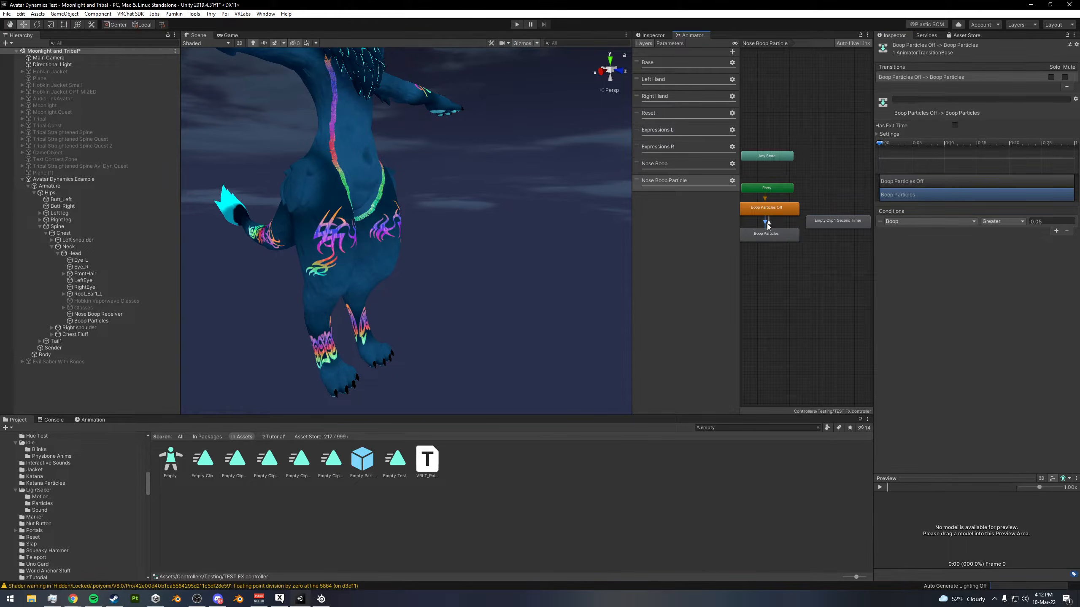
pyautogui.click(768, 228)
pyautogui.click(770, 234)
pyautogui.rightClick(780, 234)
pyautogui.click(798, 239)
pyautogui.click(826, 226)
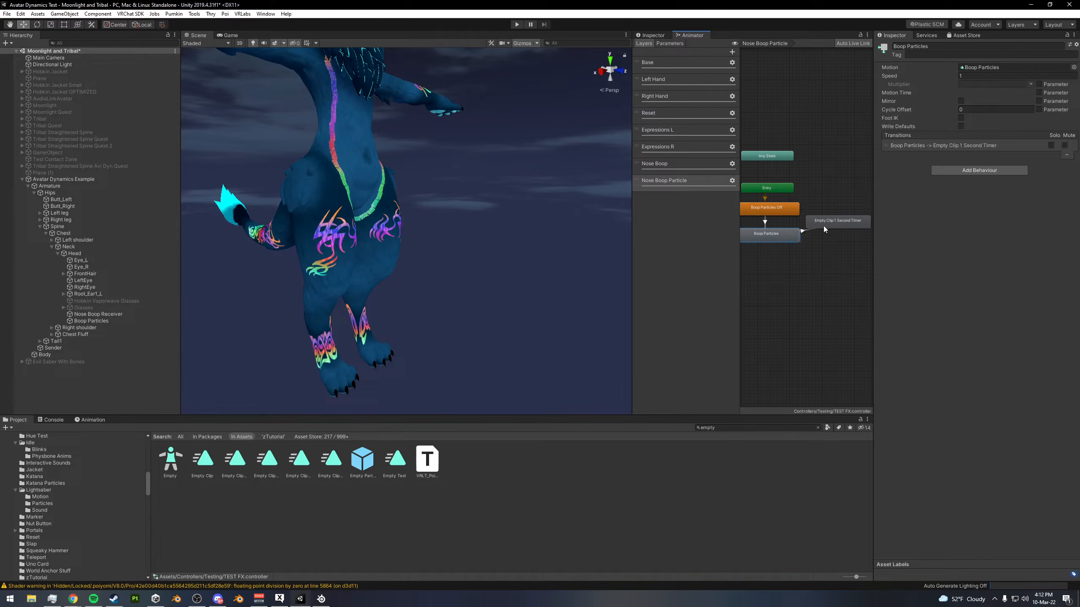
# - Turn off exit time and fixed duration on the transition from Boop Particles to the timer state, and set its transition duration to 0
pyautogui.click(805, 232)
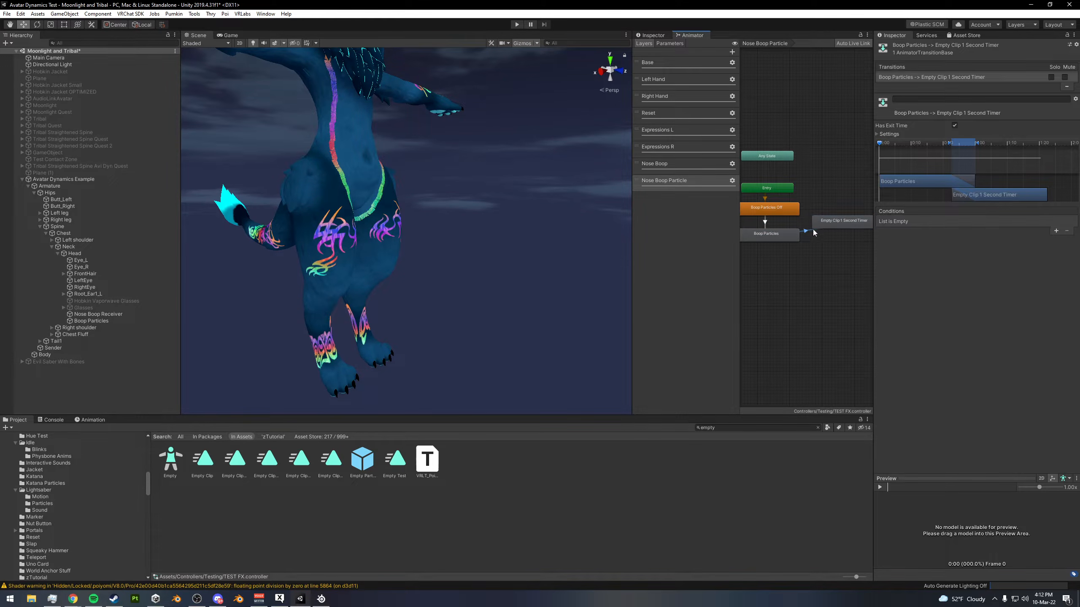
pyautogui.click(877, 134)
pyautogui.click(955, 124)
pyautogui.click(965, 159)
pyautogui.write('0')
pyautogui.click(955, 151)
pyautogui.click(954, 126)
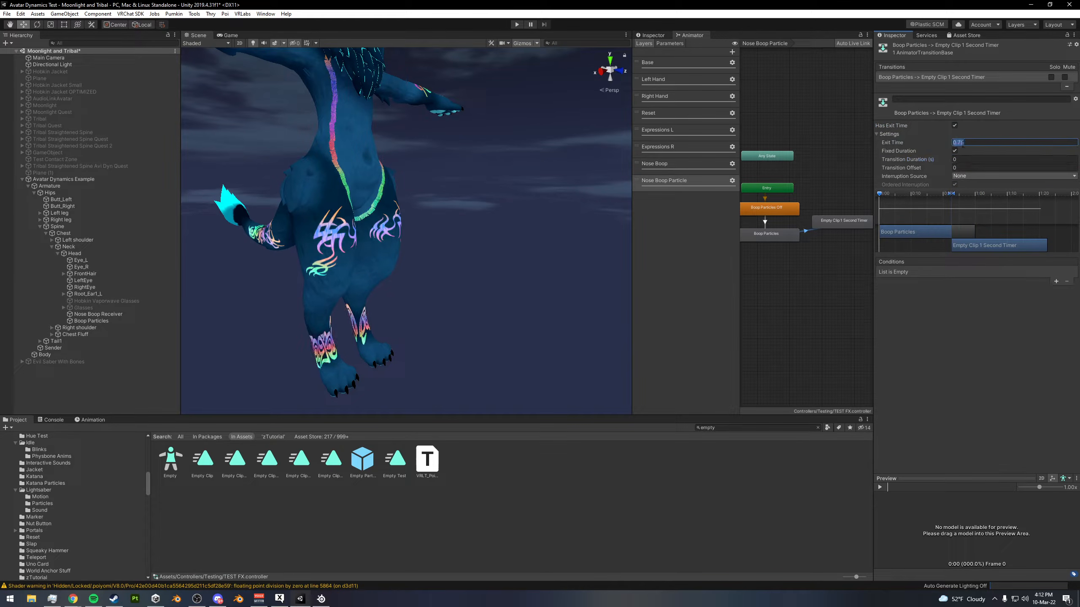
pyautogui.click(954, 125)
# - Add a condition to the transition into the timer state requiring Boop to be Less than 0.05
pyautogui.click(1057, 281)
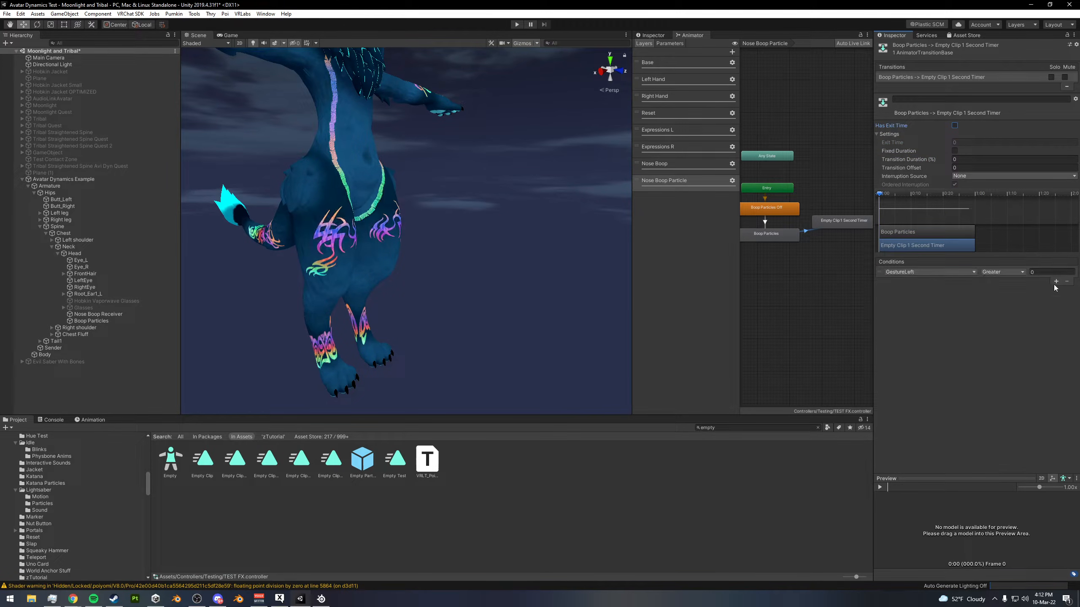
pyautogui.click(926, 272)
pyautogui.scroll(-5, 925, 307)
pyautogui.click(919, 316)
pyautogui.click(1008, 273)
pyautogui.click(1017, 289)
pyautogui.click(1037, 273)
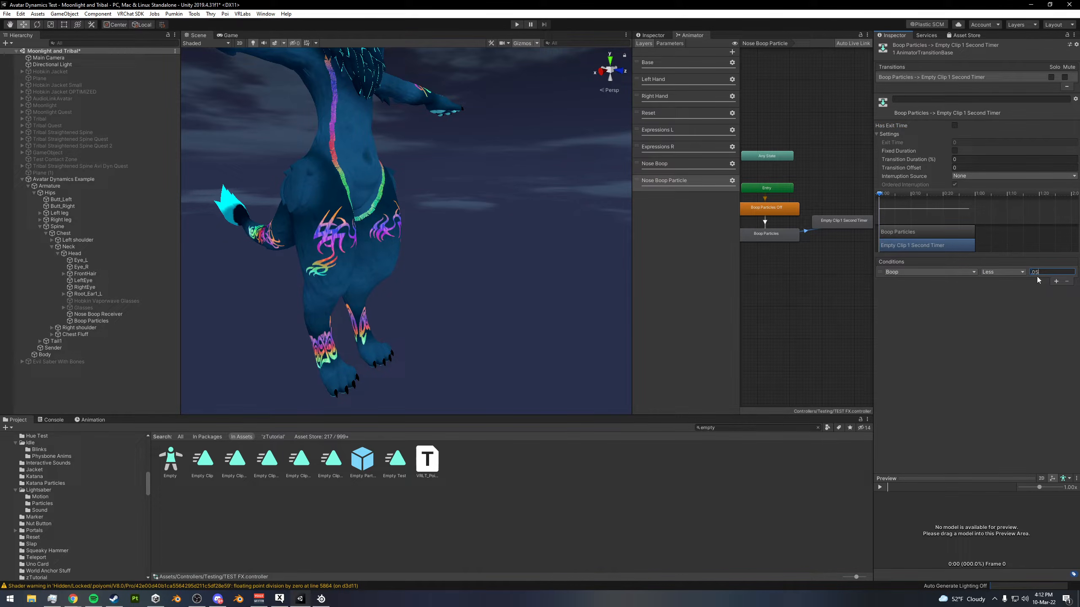
# - Create a transition from Empty Clip 1 Second Timer to Boop Particles Off
pyautogui.rightClick(835, 219)
pyautogui.click(849, 224)
pyautogui.click(791, 209)
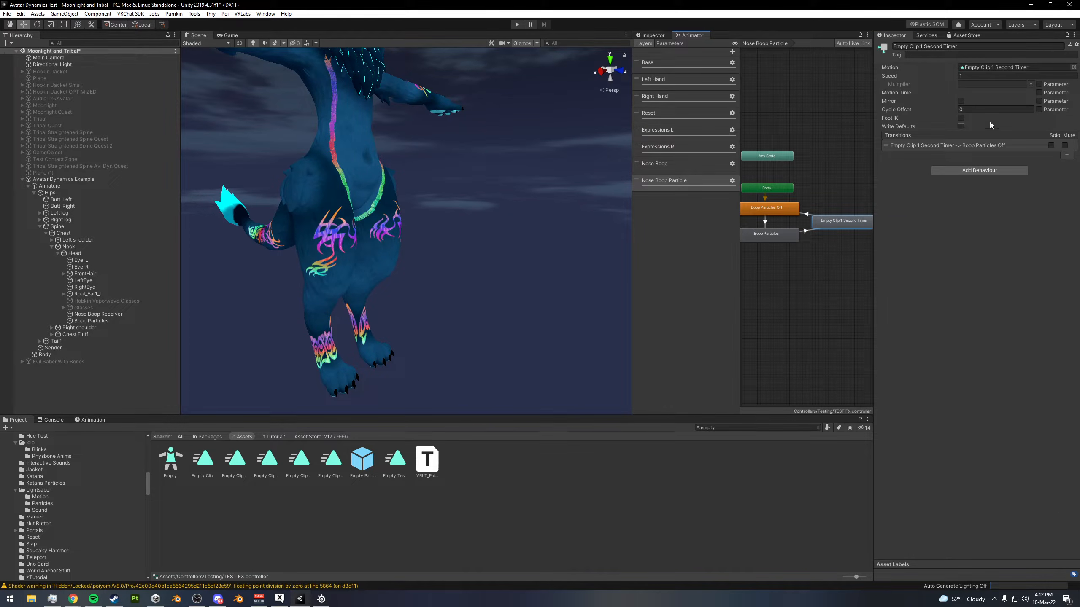
# - Set the transition from the timer state to Boop Particles Off to exit time 1 and transition duration 0, with fixed duration off
pyautogui.click(807, 215)
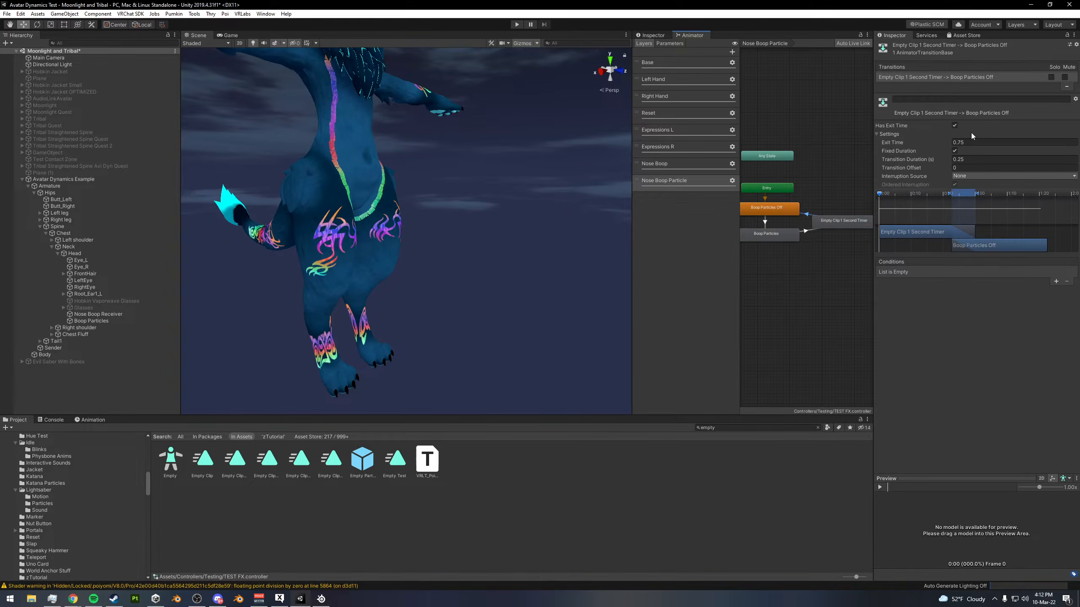
pyautogui.click(963, 142)
pyautogui.write('1')
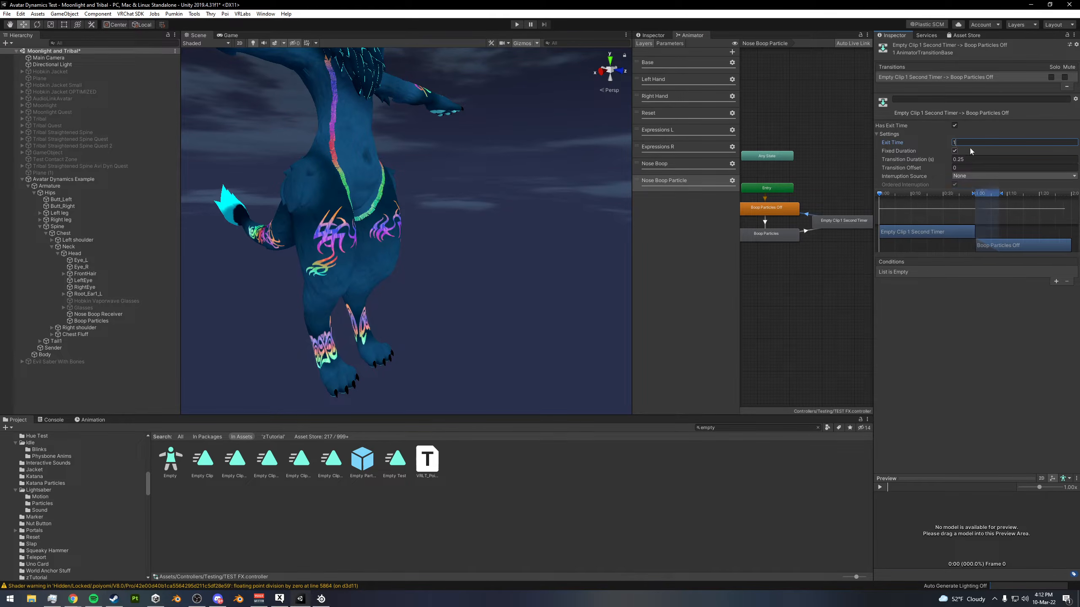
pyautogui.click(962, 159)
pyautogui.write('0')
pyautogui.press('Return')
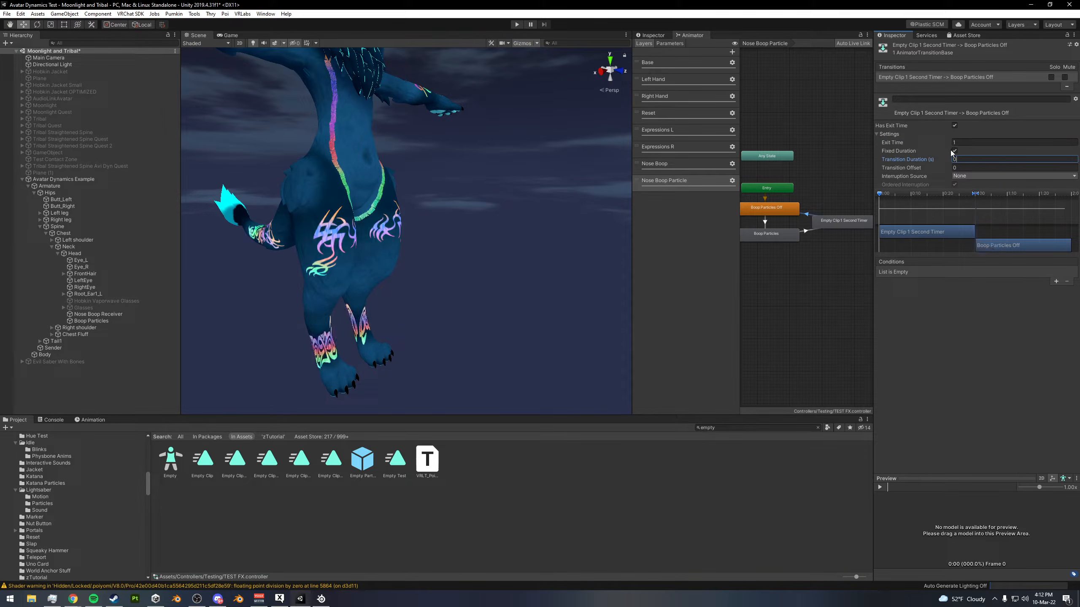
pyautogui.click(955, 151)
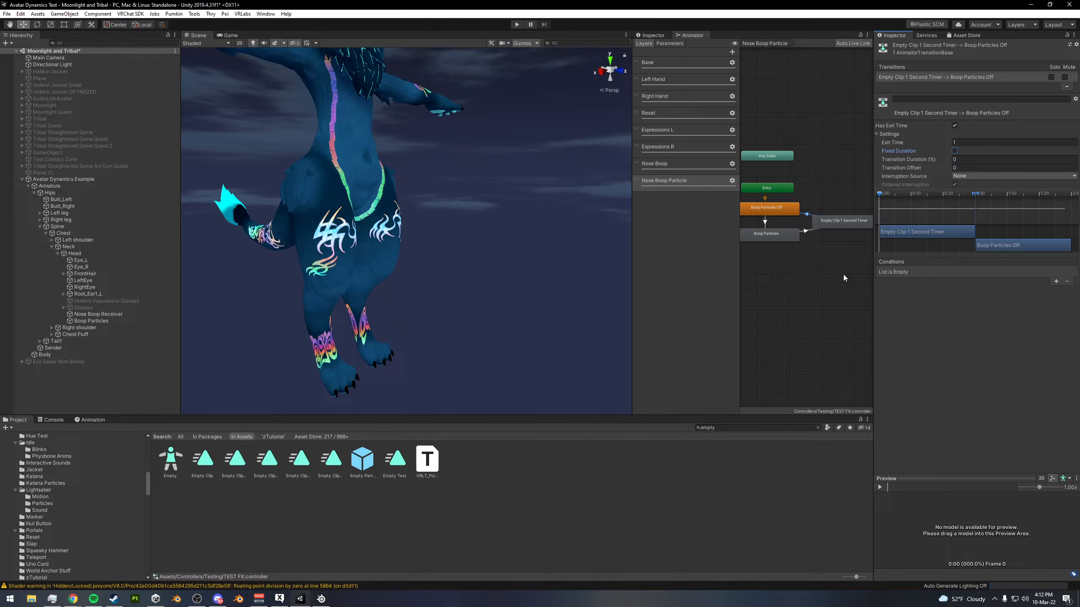
# - Locate the Empty Clip 1 Second Timer animation and examine its property and keyframe timing
pyautogui.click(844, 229)
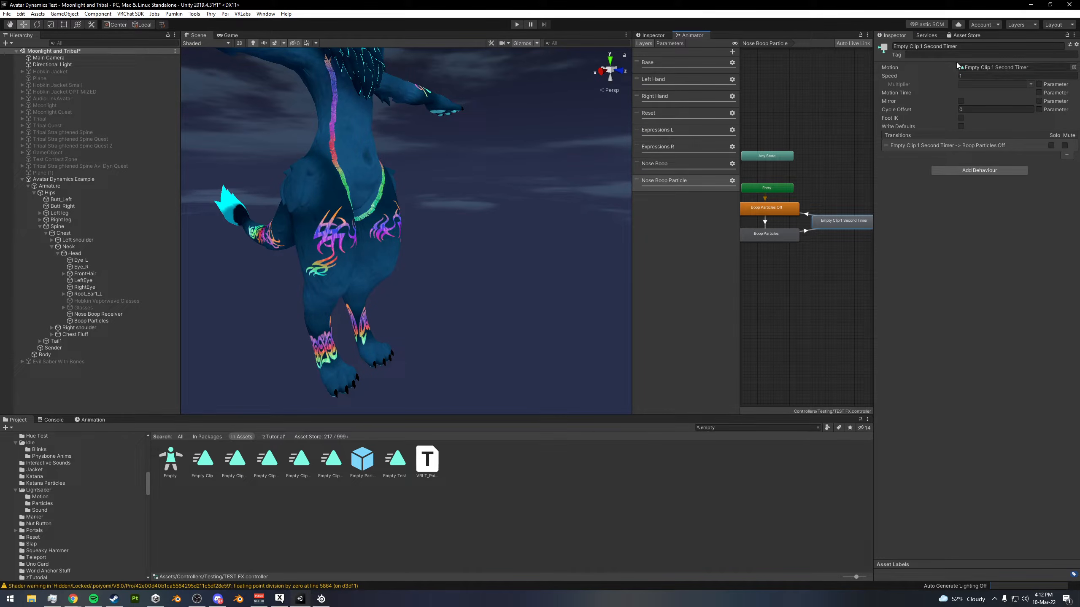
pyautogui.click(985, 68)
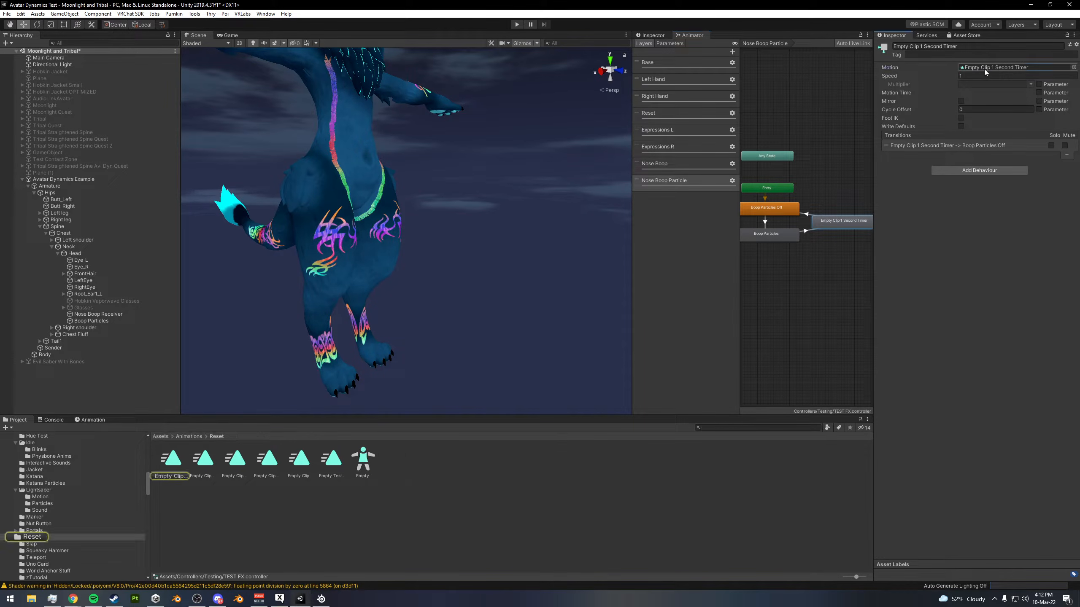
pyautogui.click(171, 460)
pyautogui.click(90, 420)
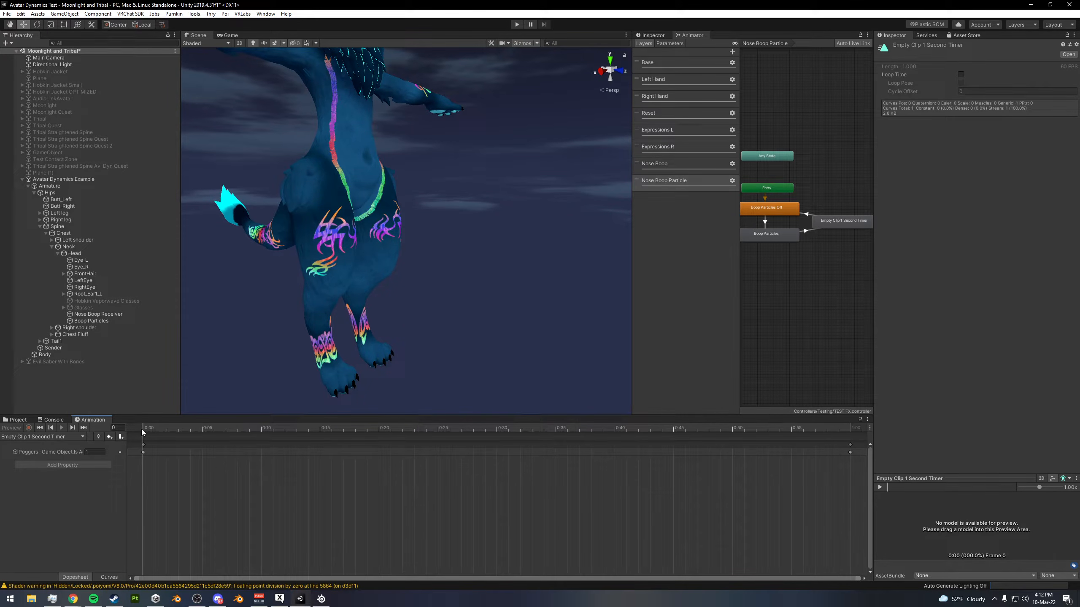
pyautogui.moveTo(127, 471); pyautogui.dragTo(177, 473)
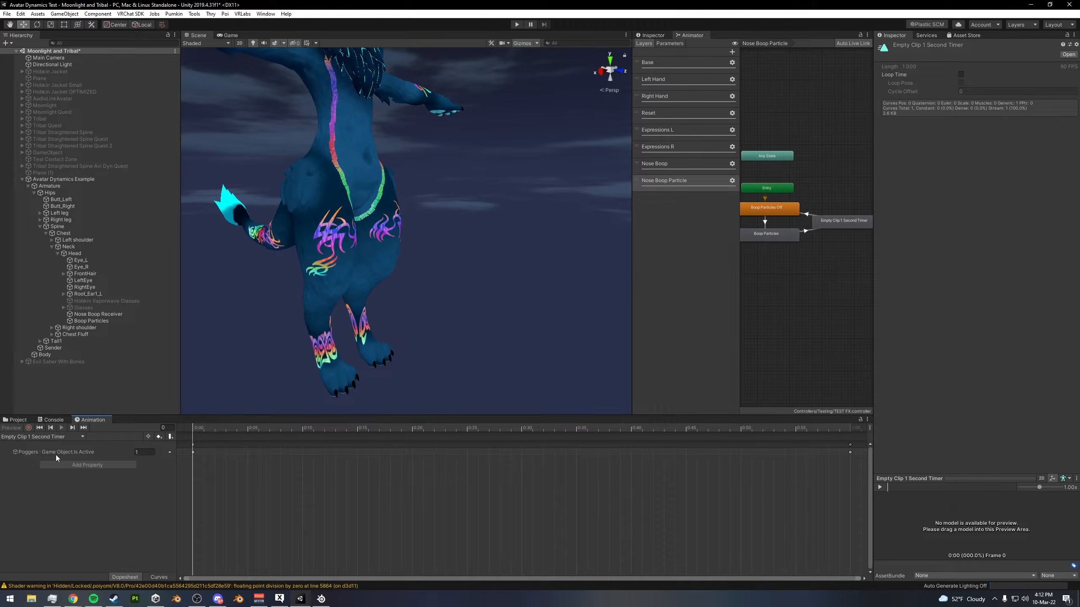
pyautogui.click(835, 226)
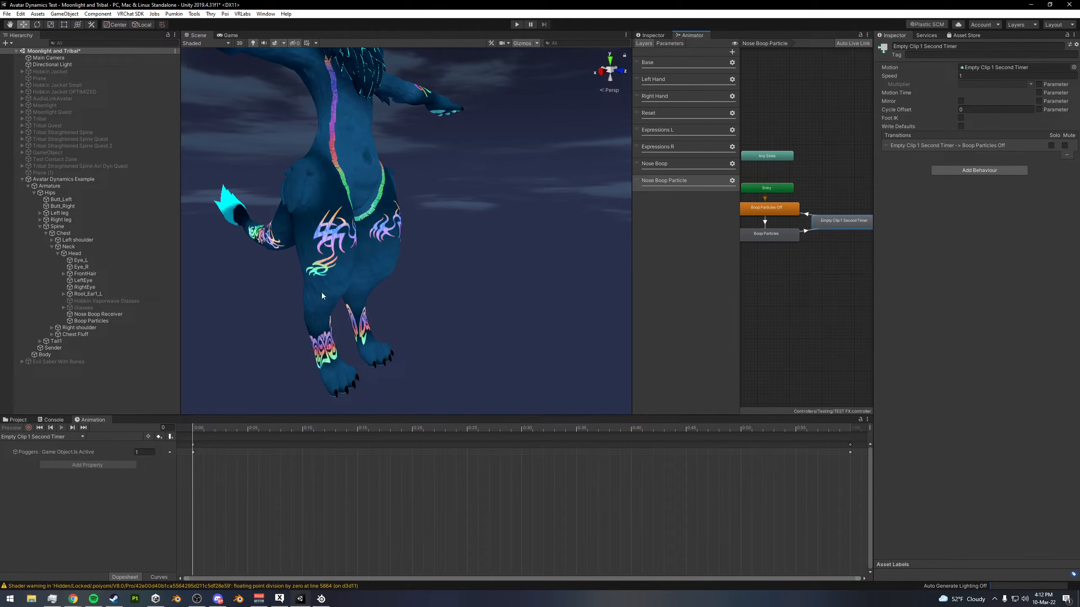
# - Run Play mode and move the Sender contact to the avatar's nose to test the particle timer, ending Play mode when done
pyautogui.hotkey('ctrl', 'p')
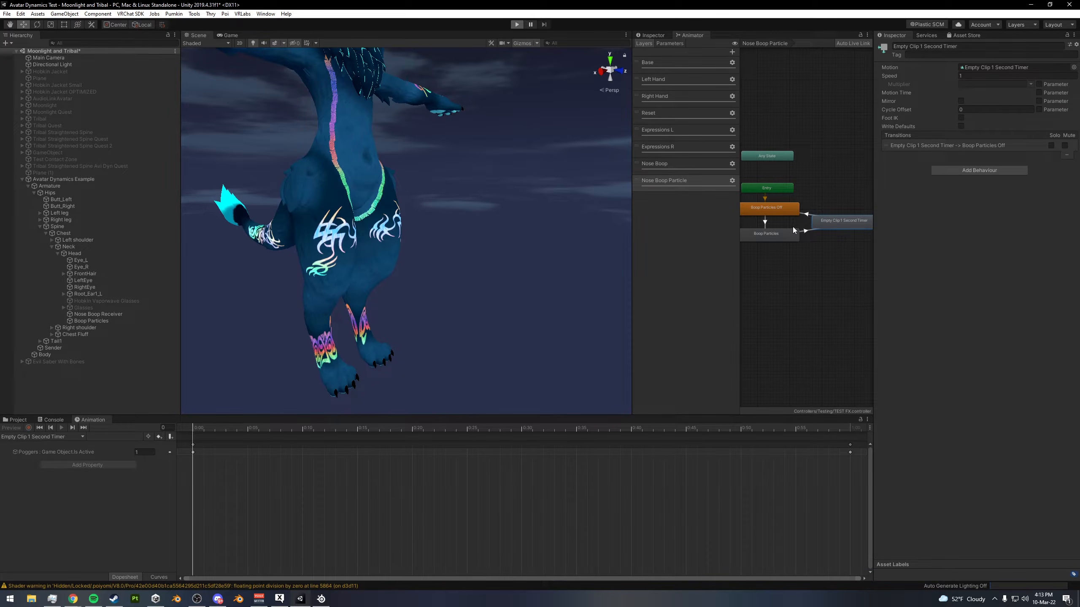
pyautogui.hotkey('ctrl', 'p')
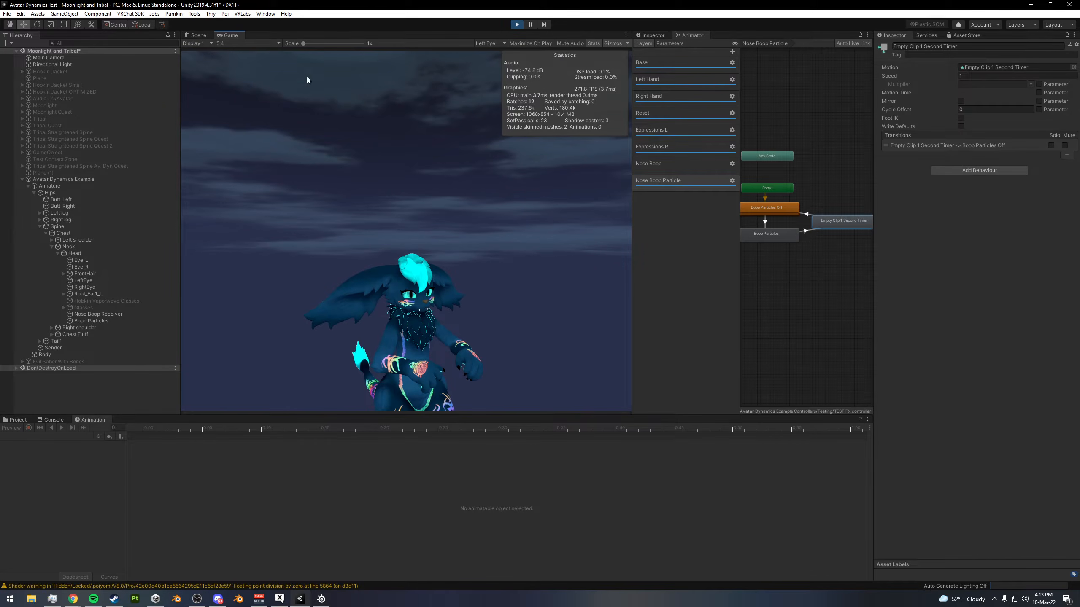
pyautogui.click(197, 36)
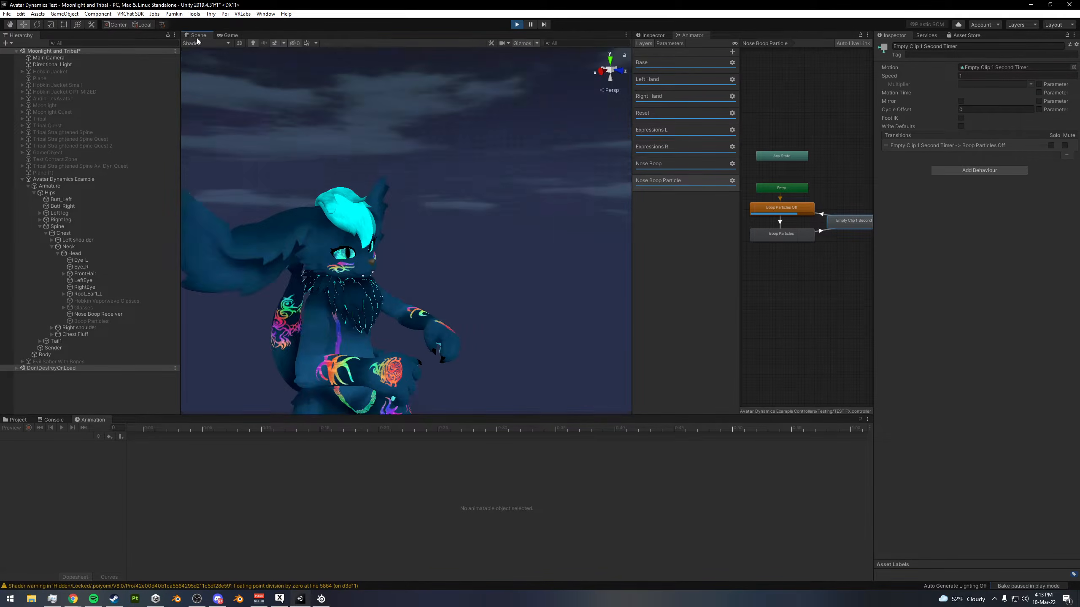
pyautogui.click(67, 347)
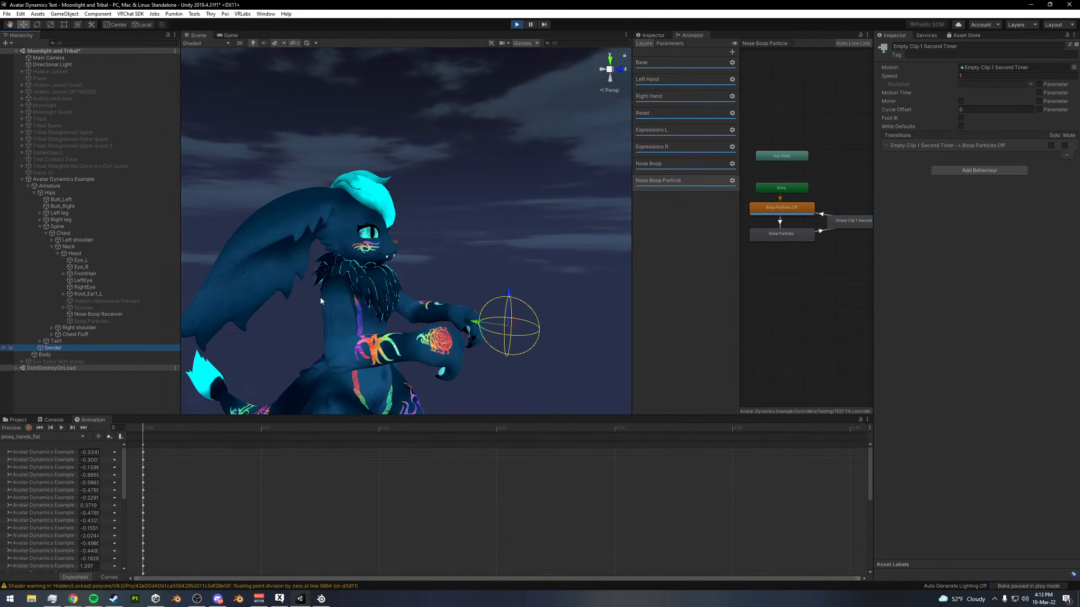
pyautogui.moveTo(494, 229); pyautogui.dragTo(455, 259)
pyautogui.keyDown('alt'); pyautogui.moveTo(455, 258); pyautogui.dragTo(391, 255); pyautogui.keyUp('alt')
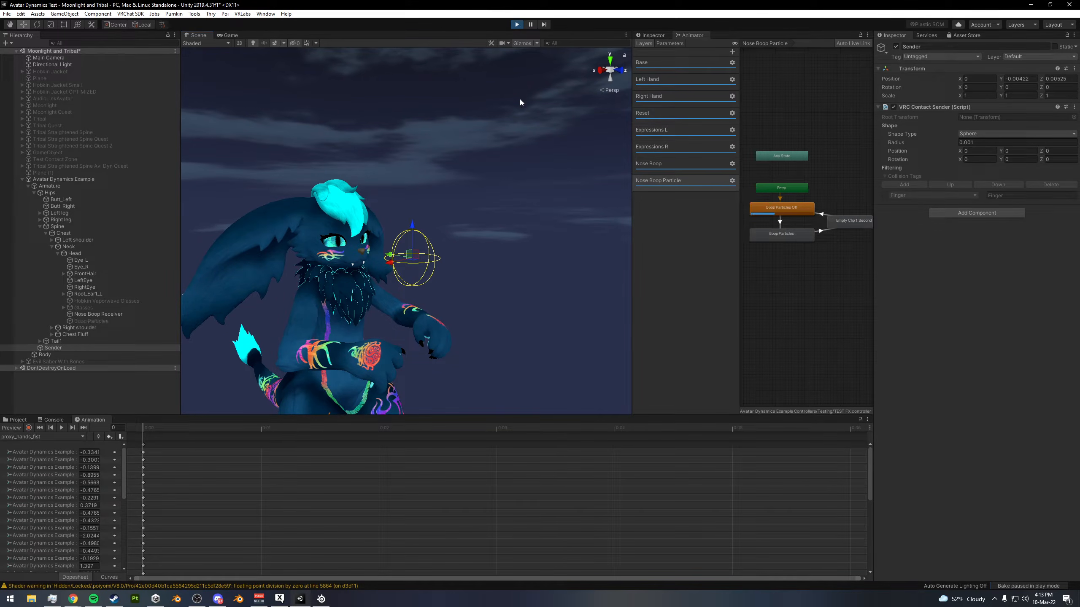
pyautogui.hotkey('ctrl', 'p')
# - In the Nose Boop layer, give the Any State to Happy transition a fixed duration of 0.1 seconds
pyautogui.click(823, 245)
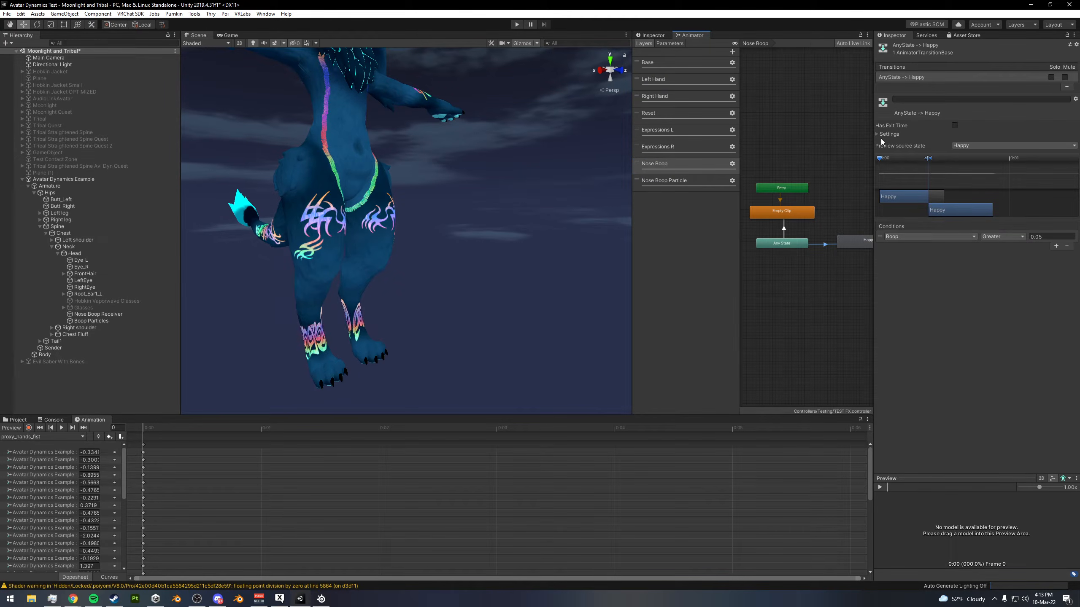
pyautogui.click(885, 135)
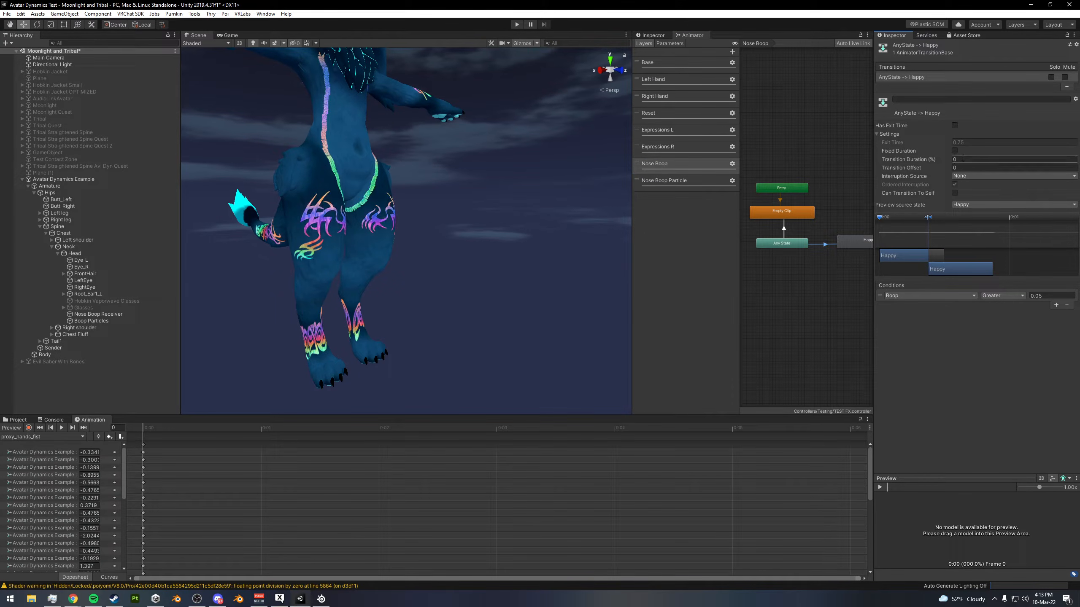
pyautogui.click(955, 151)
pyautogui.click(968, 159)
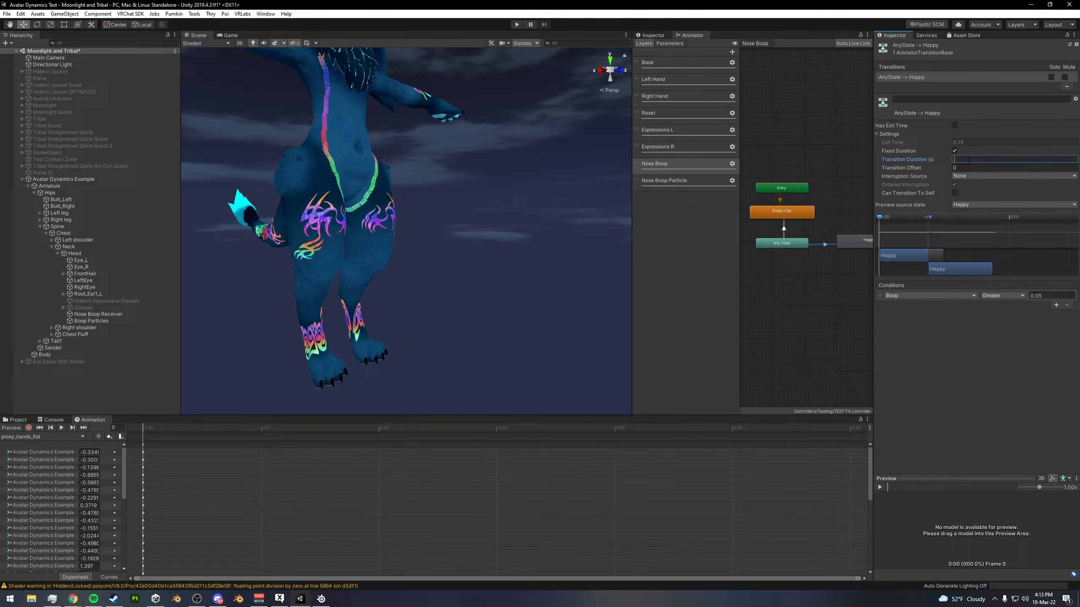
pyautogui.write('0.1')
# - Give the Any State to Empty Clip transition a fixed duration of 0.1 seconds
pyautogui.click(784, 228)
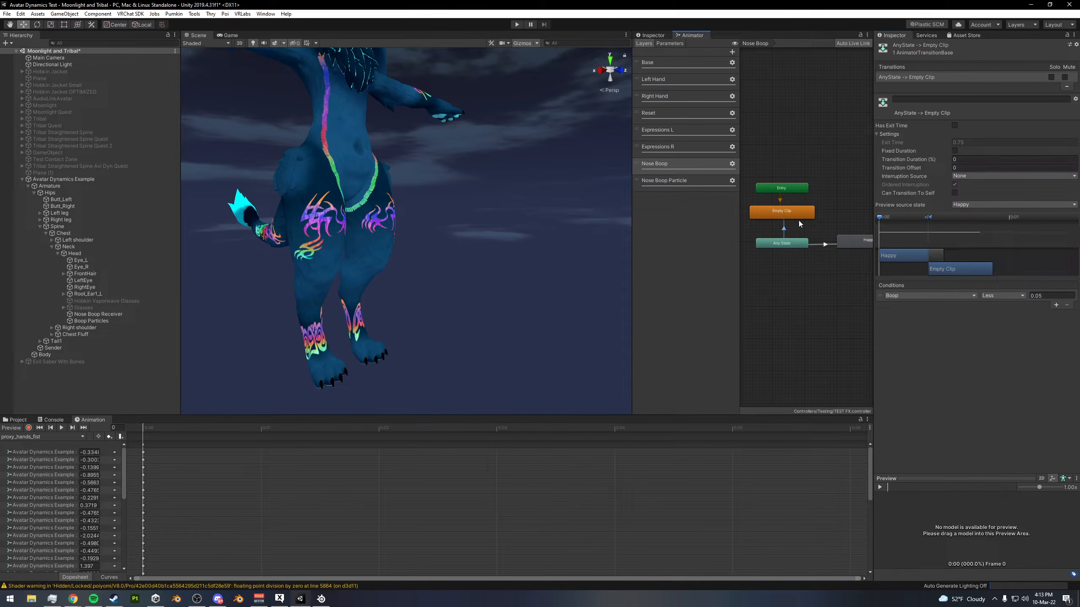
pyautogui.click(954, 151)
pyautogui.click(963, 159)
pyautogui.write('0.1')
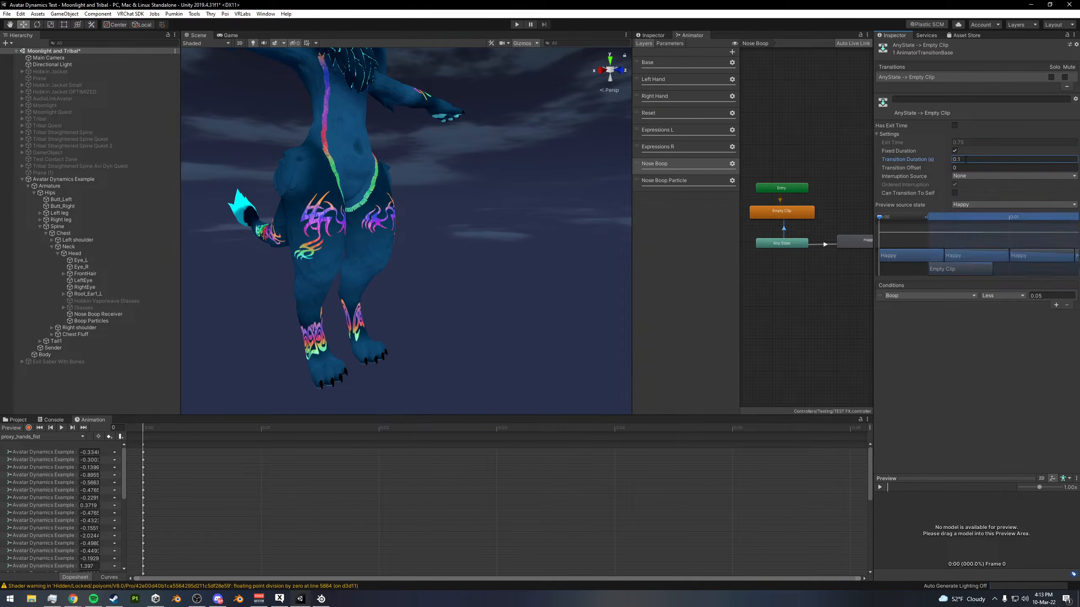
pyautogui.keyDown('alt'); pyautogui.moveTo(459, 141); pyautogui.dragTo(381, 205); pyautogui.keyUp('alt')
pyautogui.moveTo(381, 205); pyautogui.dragTo(391, 186, button='middle')
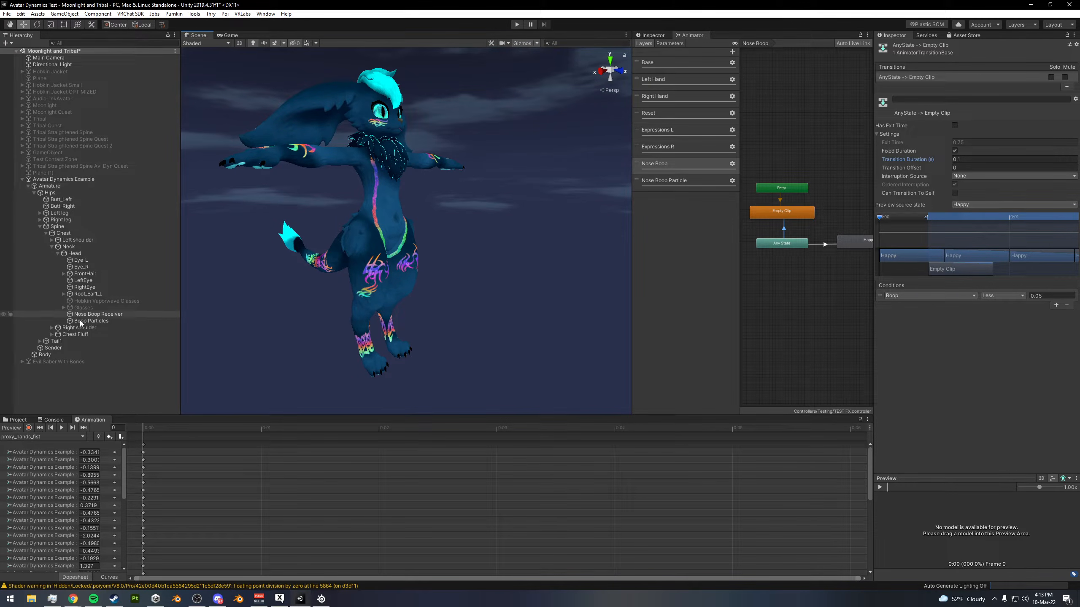
# - Create an empty child object under the avatar's Head bone and name it Boop Sound
pyautogui.click(80, 254)
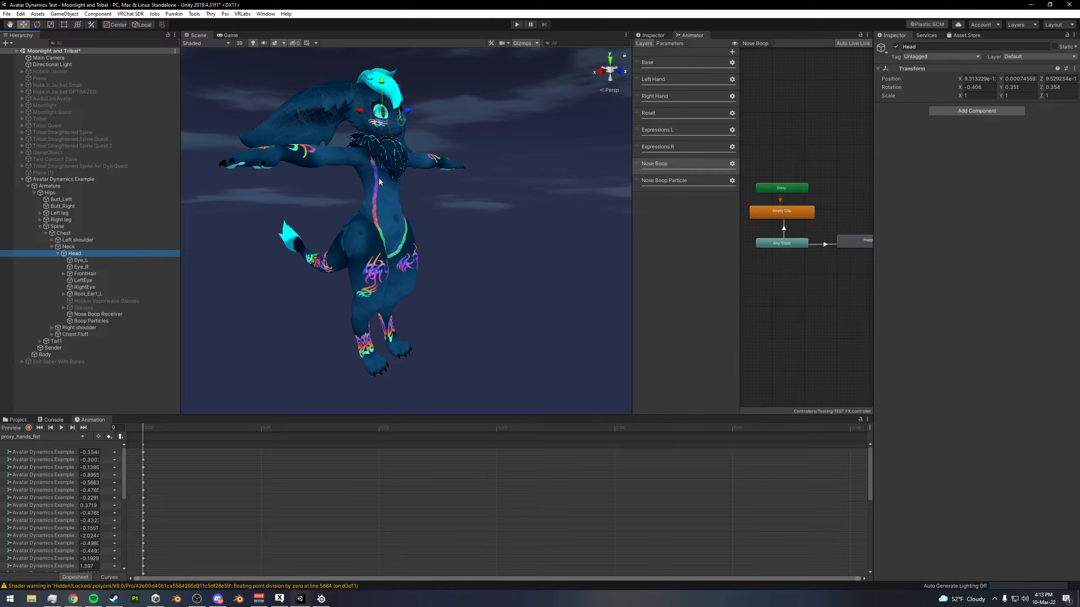
pyautogui.moveTo(421, 170); pyautogui.dragTo(426, 199, button='middle')
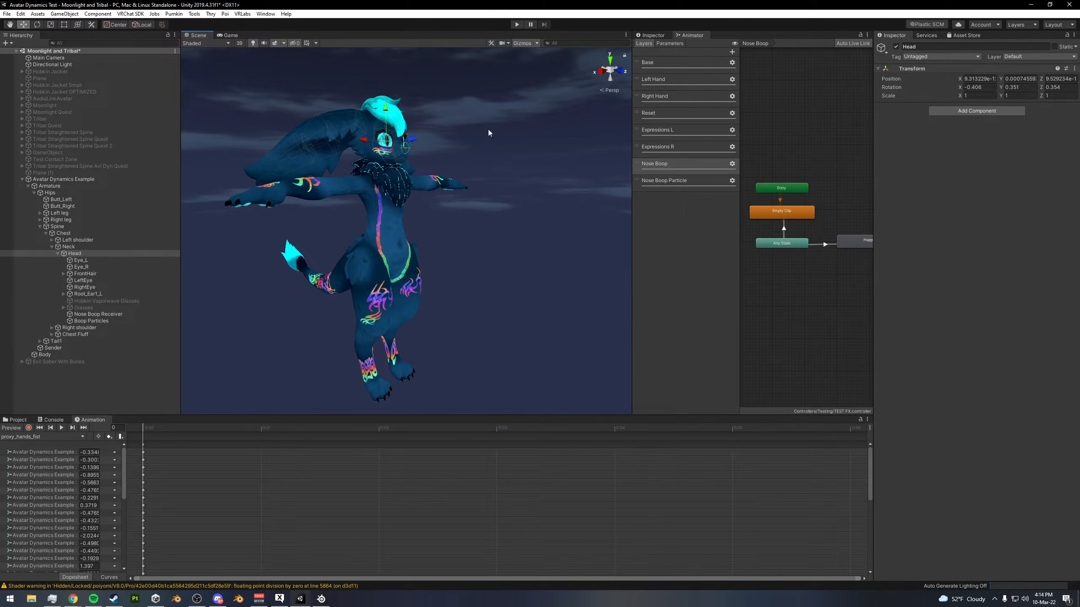
pyautogui.scroll(3, 423, 156)
pyautogui.keyDown('alt'); pyautogui.moveTo(423, 156); pyautogui.dragTo(510, 178); pyautogui.keyUp('alt')
pyautogui.scroll(6, 404, 152)
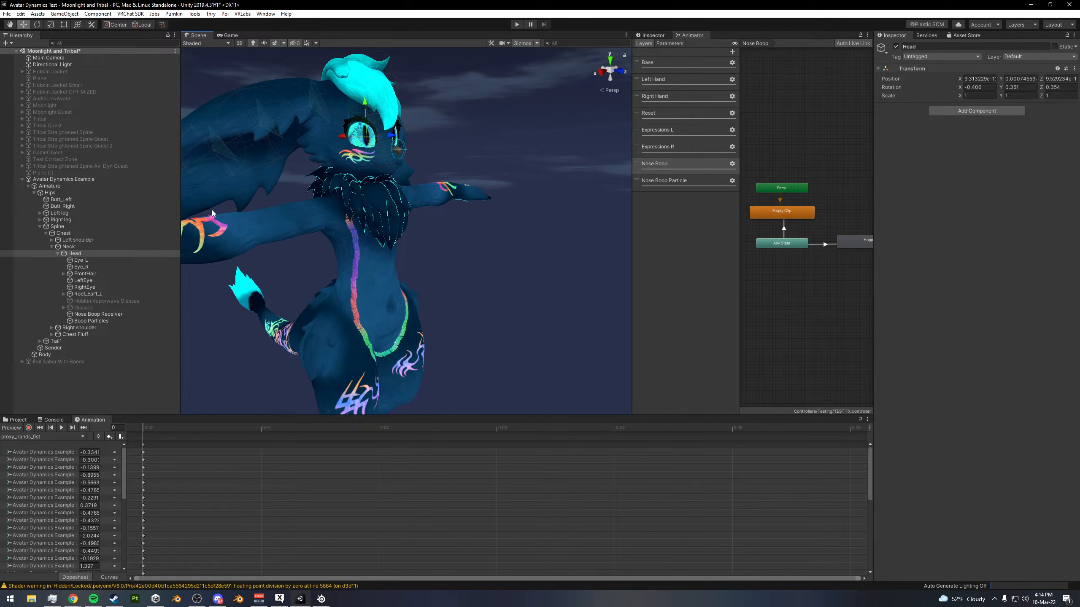
pyautogui.keyDown('alt'); pyautogui.moveTo(212, 214); pyautogui.dragTo(187, 217); pyautogui.keyUp('alt')
pyautogui.rightClick(73, 254)
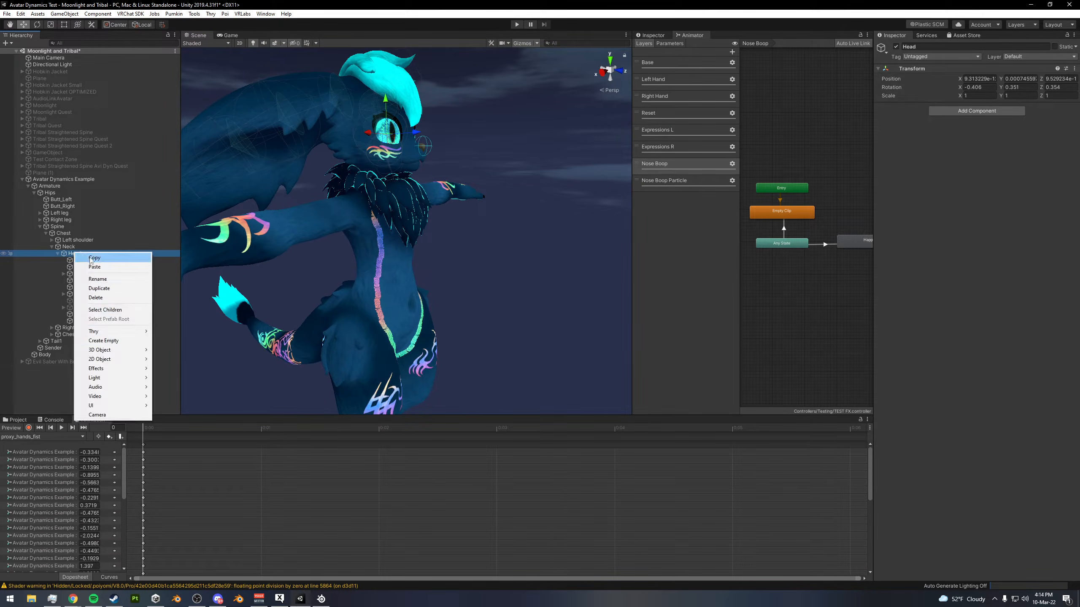
pyautogui.click(110, 341)
pyautogui.click(946, 45)
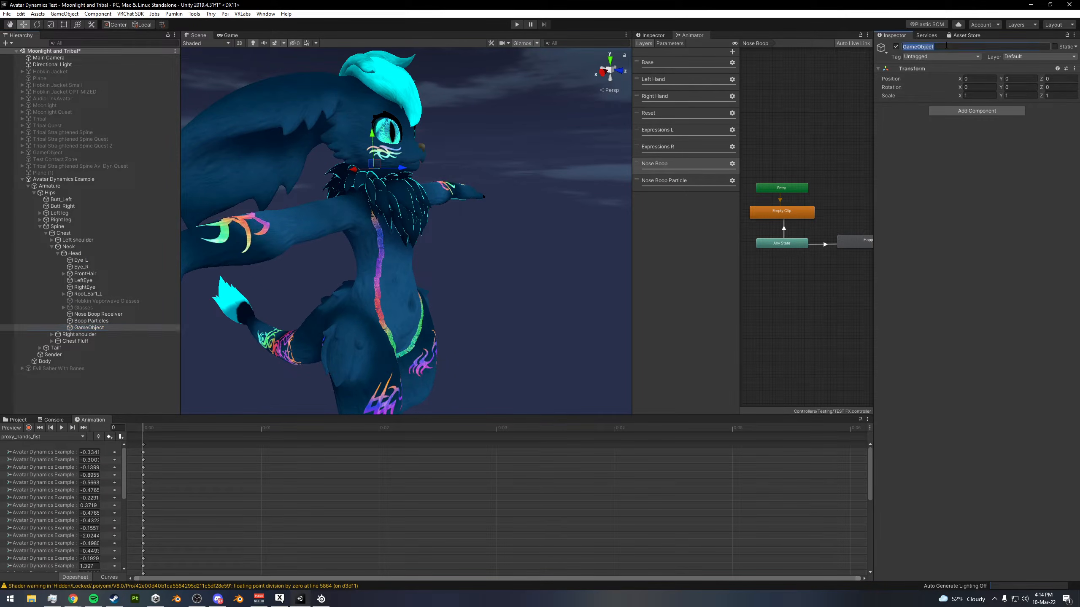
pyautogui.write('Boop Sound')
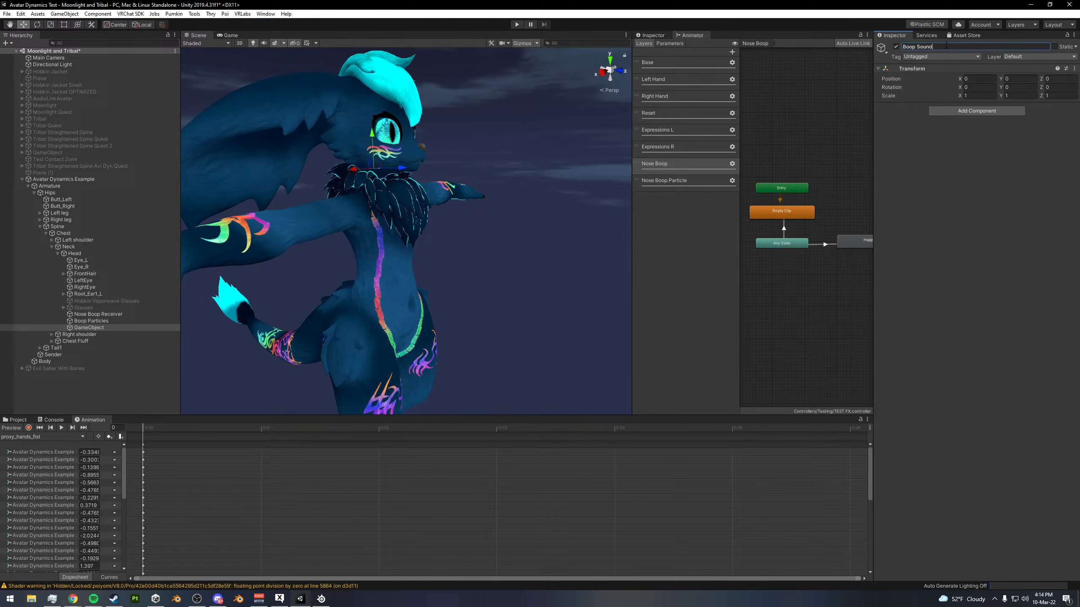
# - Add an Audio Source component to the Boop Sound object and set its Spatial Blend to 1
pyautogui.click(957, 109)
pyautogui.write('Audio source')
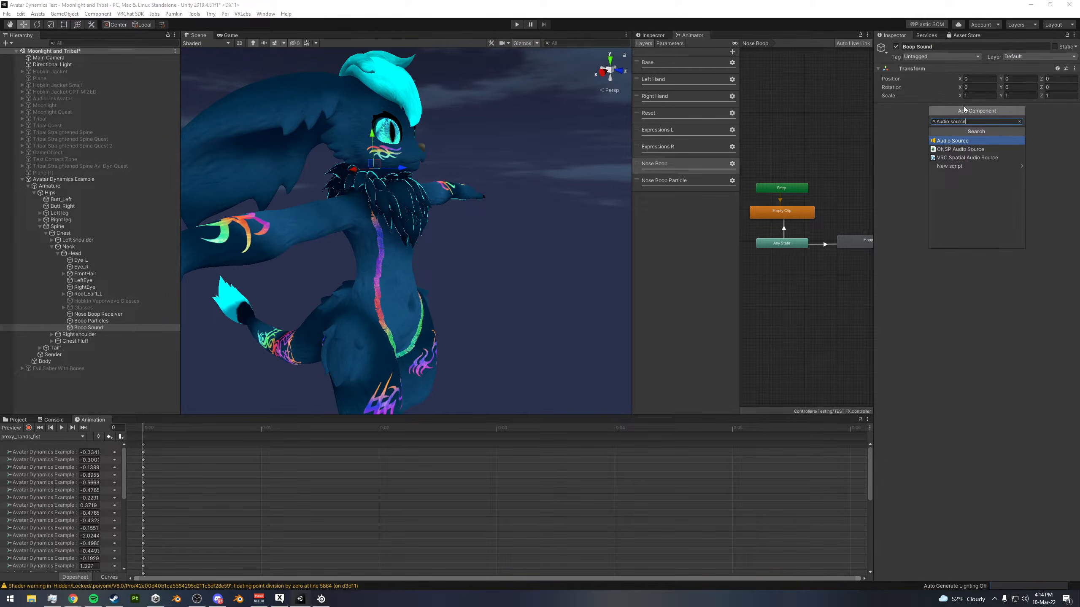
pyautogui.press('Return')
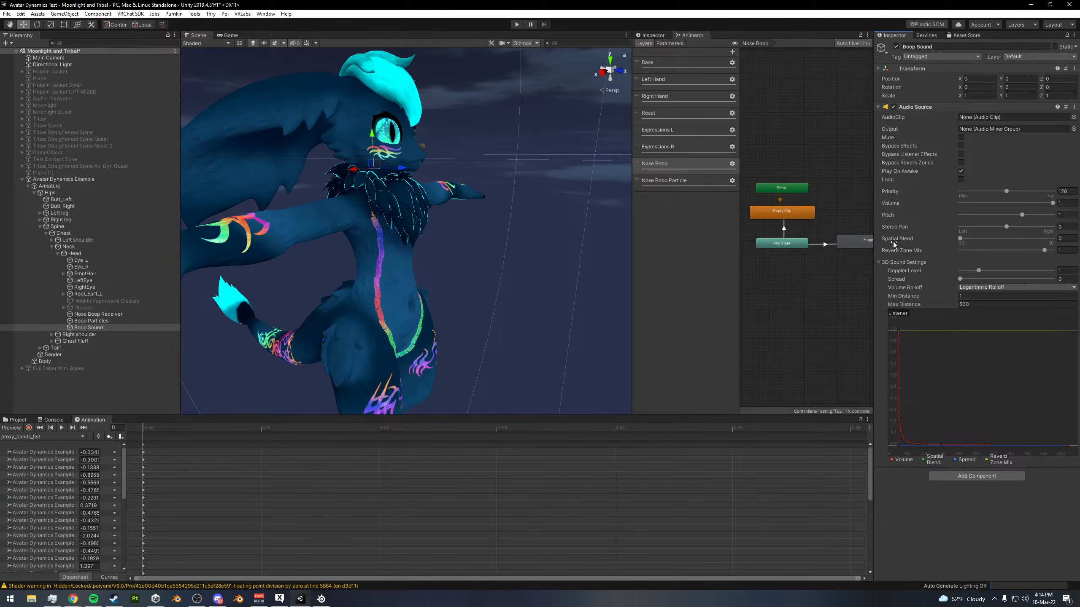
pyautogui.moveTo(960, 239); pyautogui.dragTo(1062, 248)
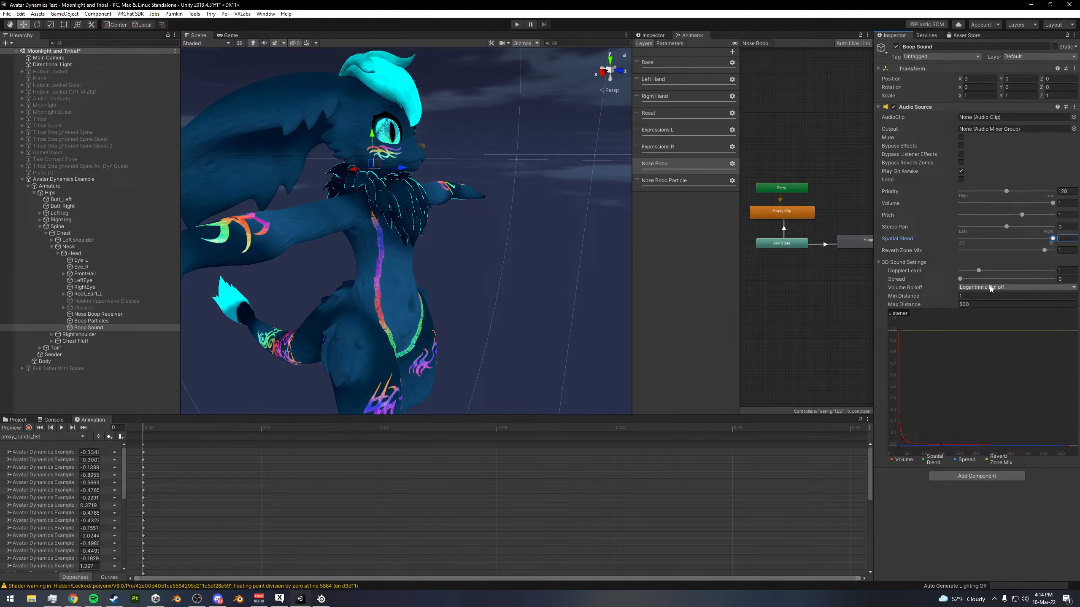
# - Change the Boop Sound audio source's Volume Rolloff to Linear Rolloff
pyautogui.keyDown('alt'); pyautogui.moveTo(553, 262); pyautogui.dragTo(577, 266); pyautogui.keyUp('alt')
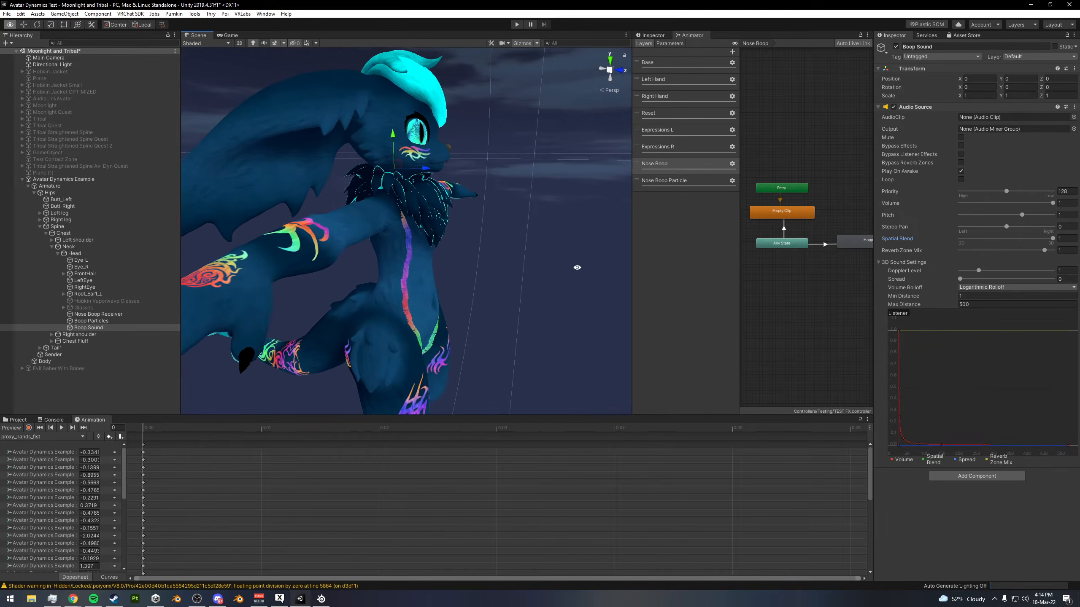
pyautogui.scroll(-8, 468, 268)
pyautogui.keyDown('alt'); pyautogui.moveTo(486, 258); pyautogui.dragTo(454, 263); pyautogui.keyUp('alt')
pyautogui.moveTo(501, 168); pyautogui.dragTo(462, 186)
pyautogui.keyDown('alt'); pyautogui.moveTo(463, 188); pyautogui.dragTo(492, 210); pyautogui.keyUp('alt')
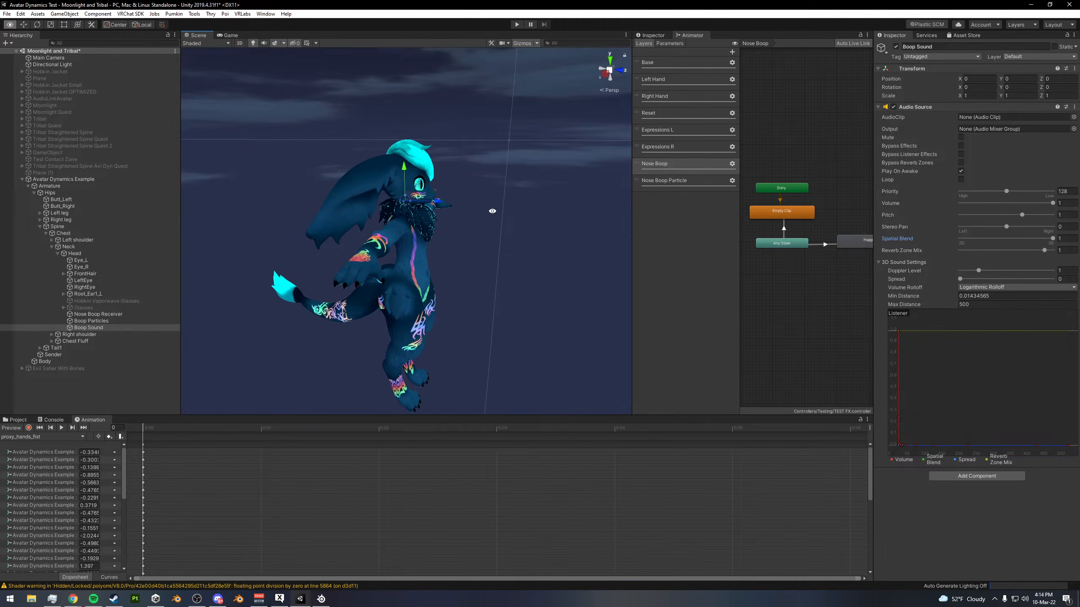
pyautogui.moveTo(492, 209); pyautogui.dragTo(474, 239, button='middle')
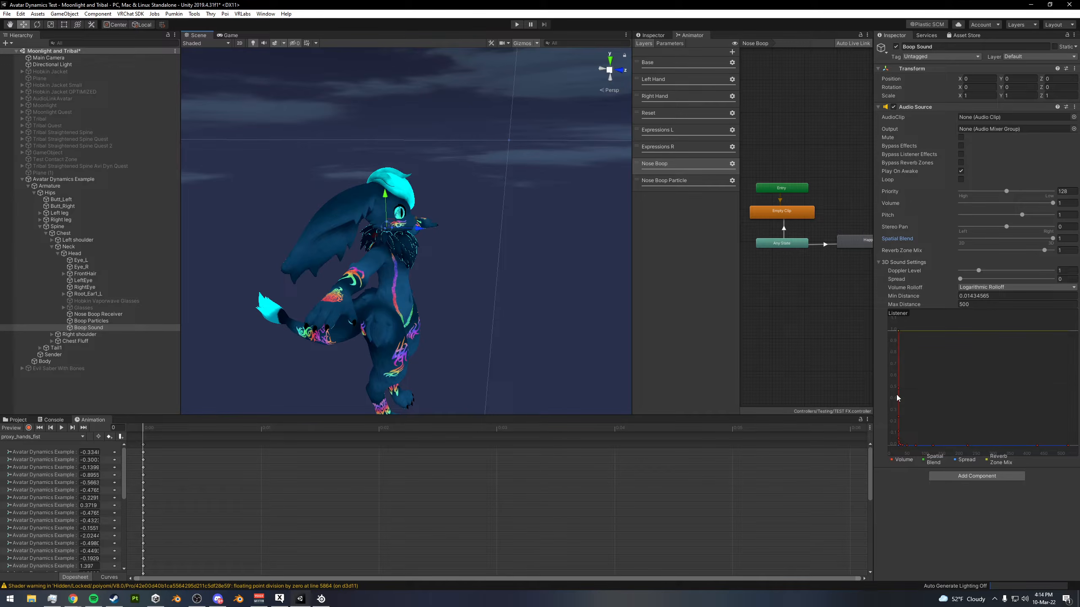
pyautogui.click(965, 287)
pyautogui.click(977, 306)
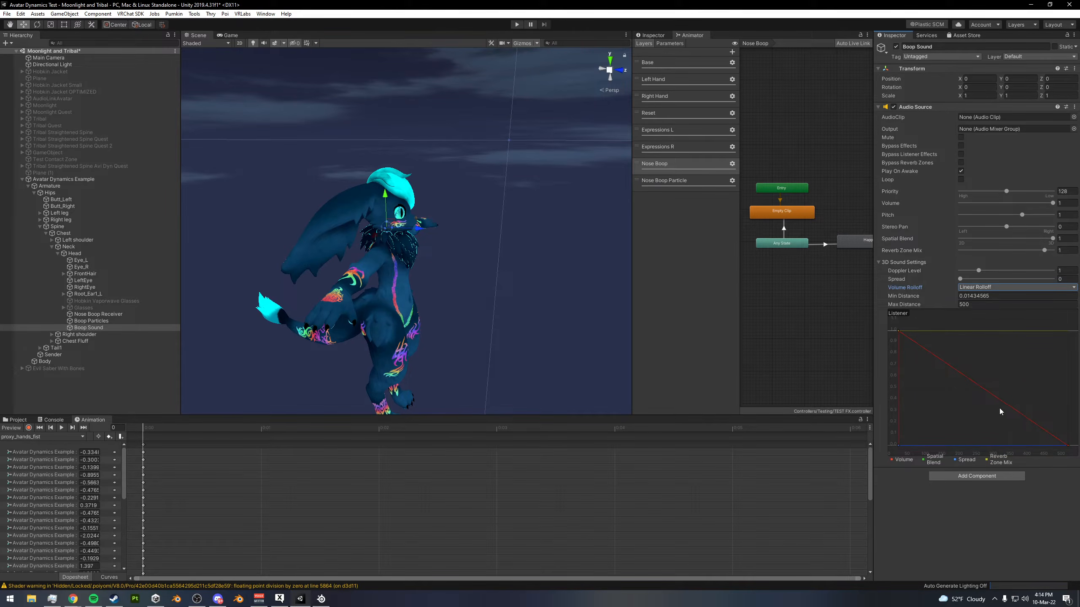
# - Set the Boop Sound audio source's Max Distance to 1 and its Min Distance to 0
pyautogui.click(978, 305)
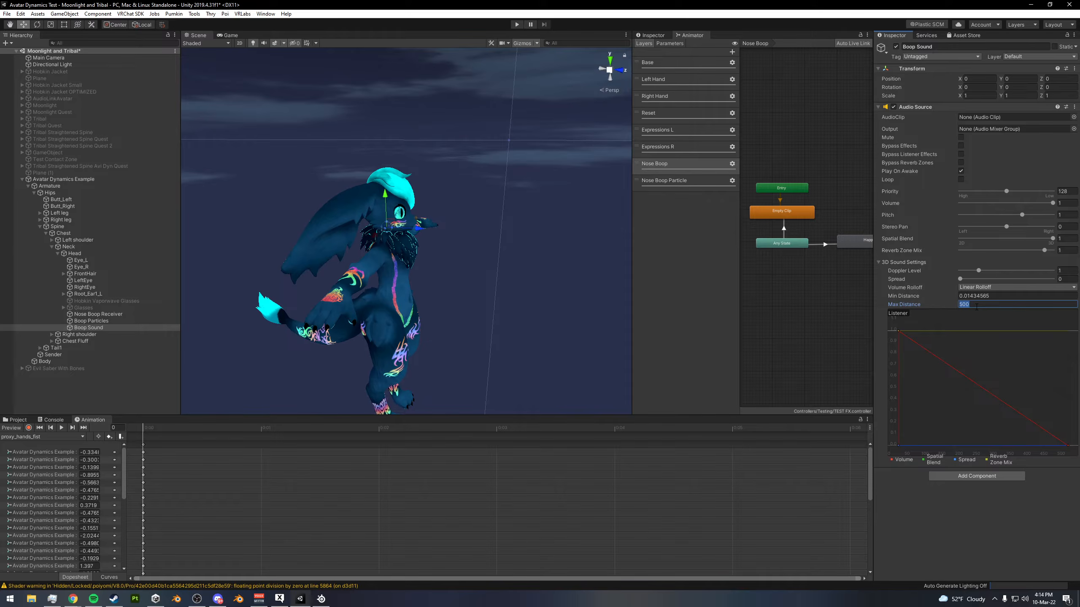
pyautogui.write('2')
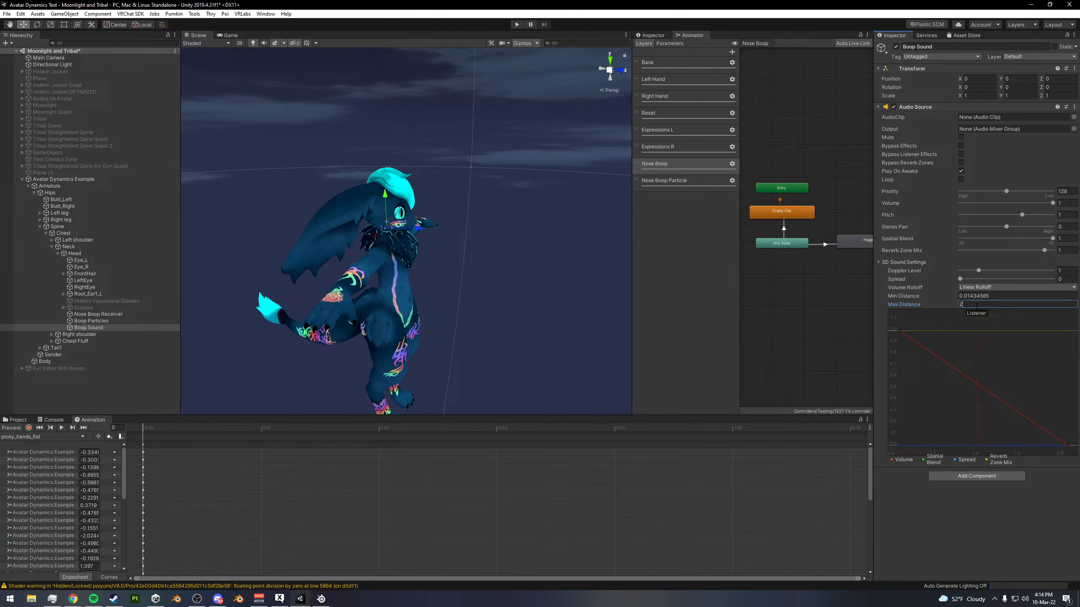
pyautogui.press('BackSpace')
pyautogui.write('1')
pyautogui.keyDown('alt'); pyautogui.moveTo(526, 280); pyautogui.dragTo(488, 246); pyautogui.keyUp('alt')
pyautogui.scroll(-6, 298, 259)
pyautogui.scroll(6, 340, 260)
pyautogui.click(1009, 296)
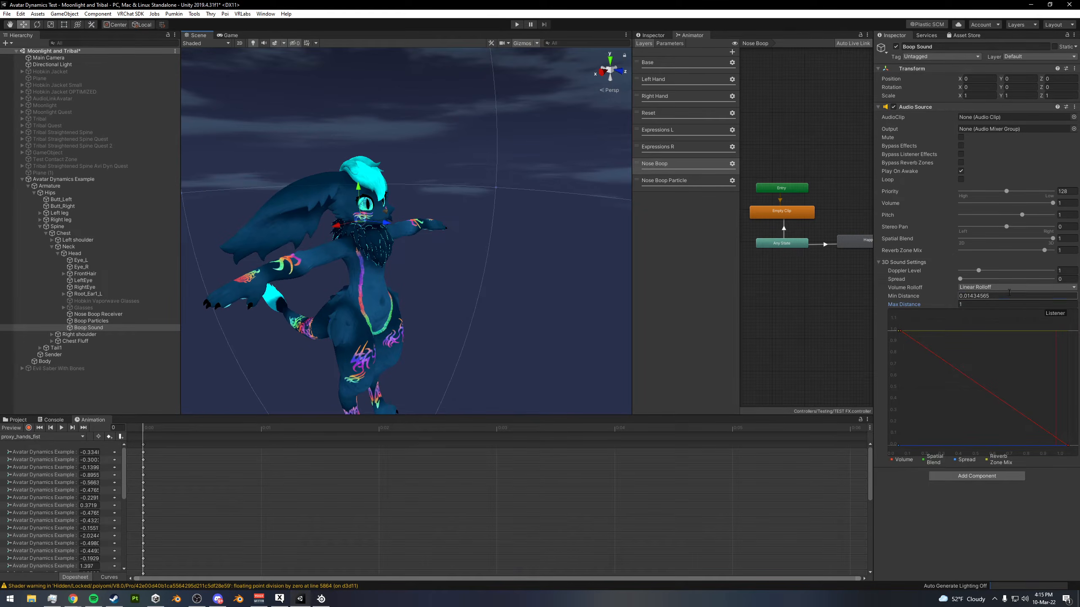
pyautogui.write('0')
# - Move the Boop Sound object to the avatar's nose, at about Y 0.00064 and Z 0.00189
pyautogui.keyDown('alt'); pyautogui.moveTo(373, 240); pyautogui.dragTo(419, 246); pyautogui.keyUp('alt')
pyautogui.scroll(4, 341, 231)
pyautogui.keyDown('alt'); pyautogui.moveTo(349, 223); pyautogui.dragTo(429, 164); pyautogui.keyUp('alt')
pyautogui.moveTo(462, 197); pyautogui.dragTo(466, 197)
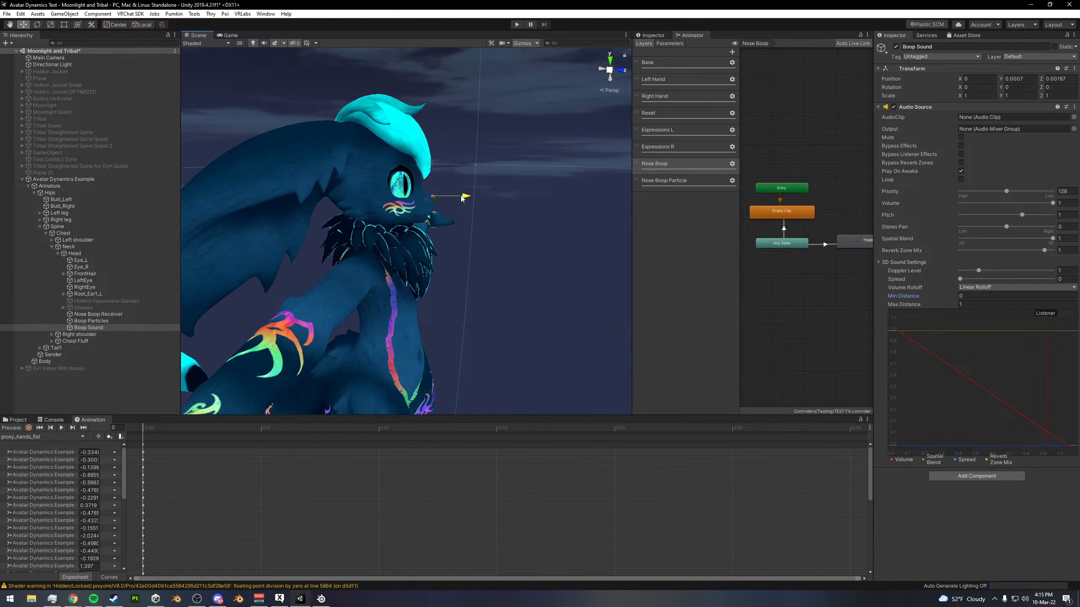
pyautogui.moveTo(435, 162); pyautogui.dragTo(465, 198)
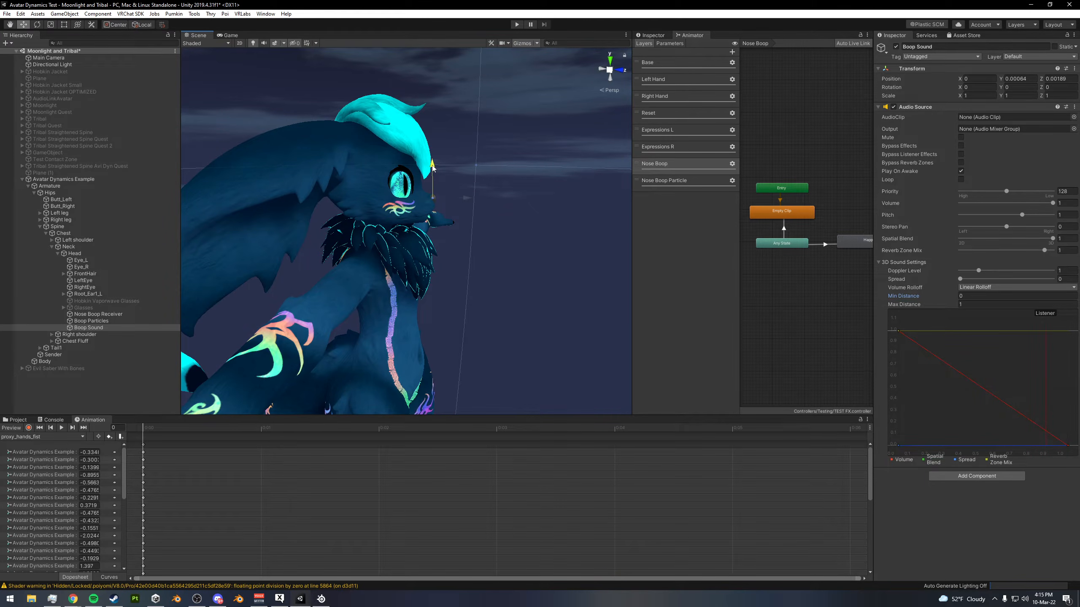
pyautogui.keyDown('alt'); pyautogui.moveTo(565, 181); pyautogui.dragTo(474, 186); pyautogui.keyUp('alt')
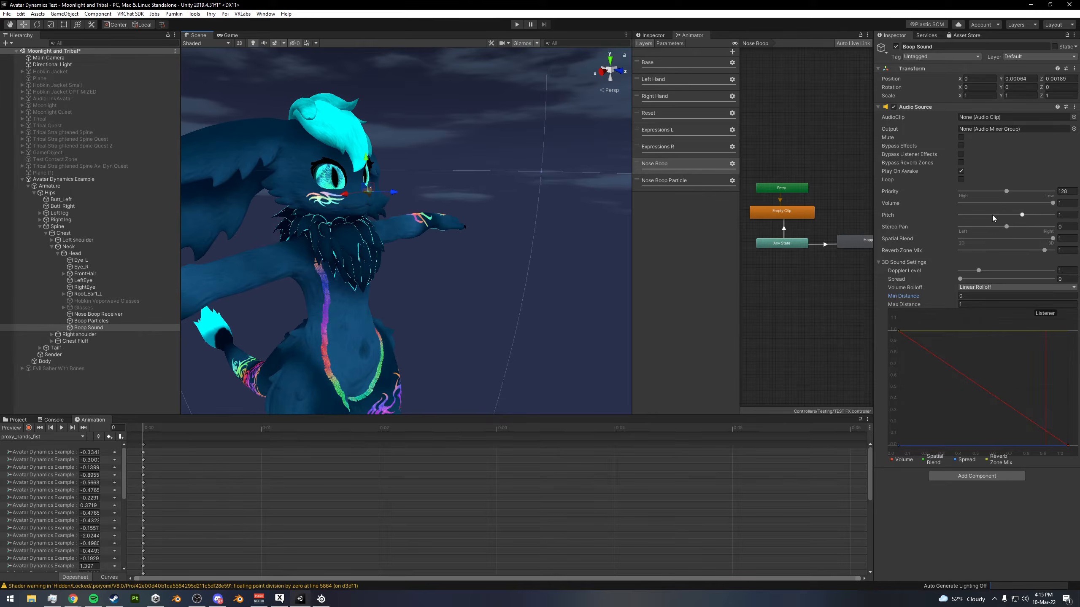
# - Set the audio source's volume to 0.5 and assign the Duck Toy Squeak Dog Toy Sound Effect clip to it
pyautogui.click(1067, 203)
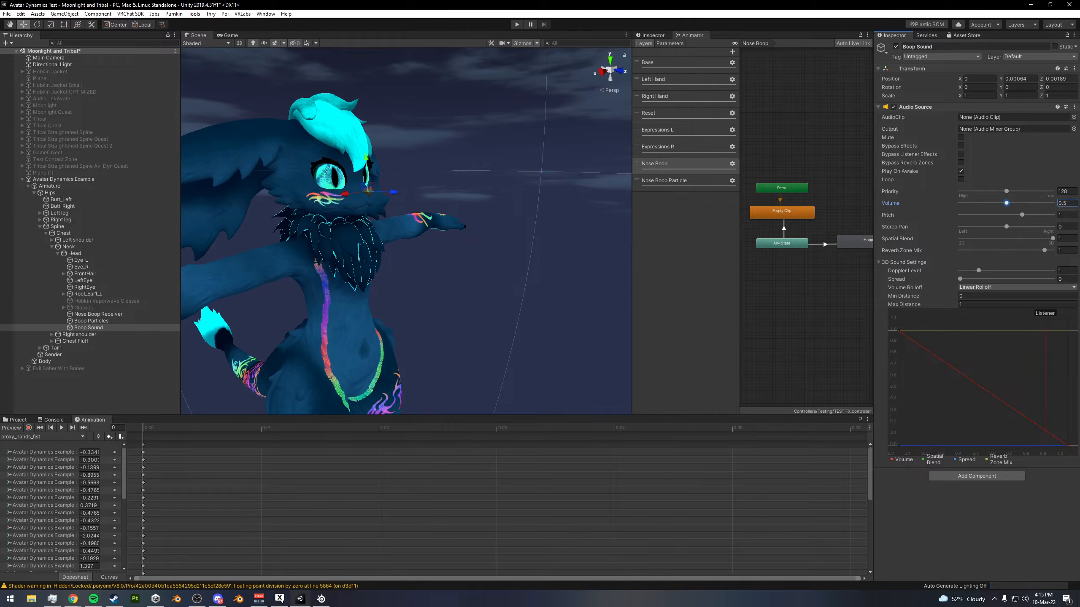
pyautogui.click(17, 419)
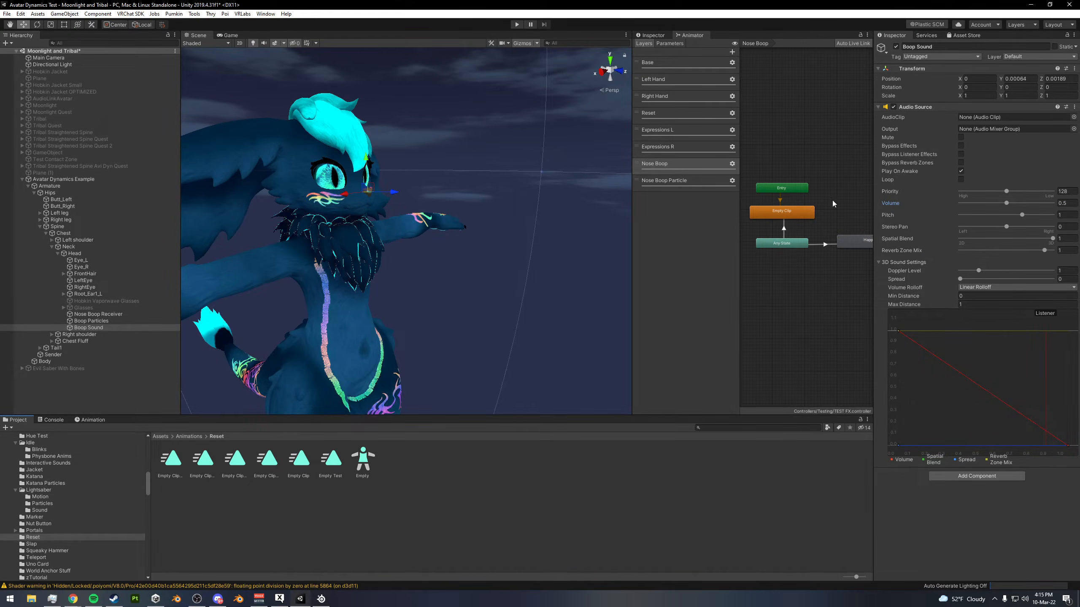
pyautogui.click(1074, 117)
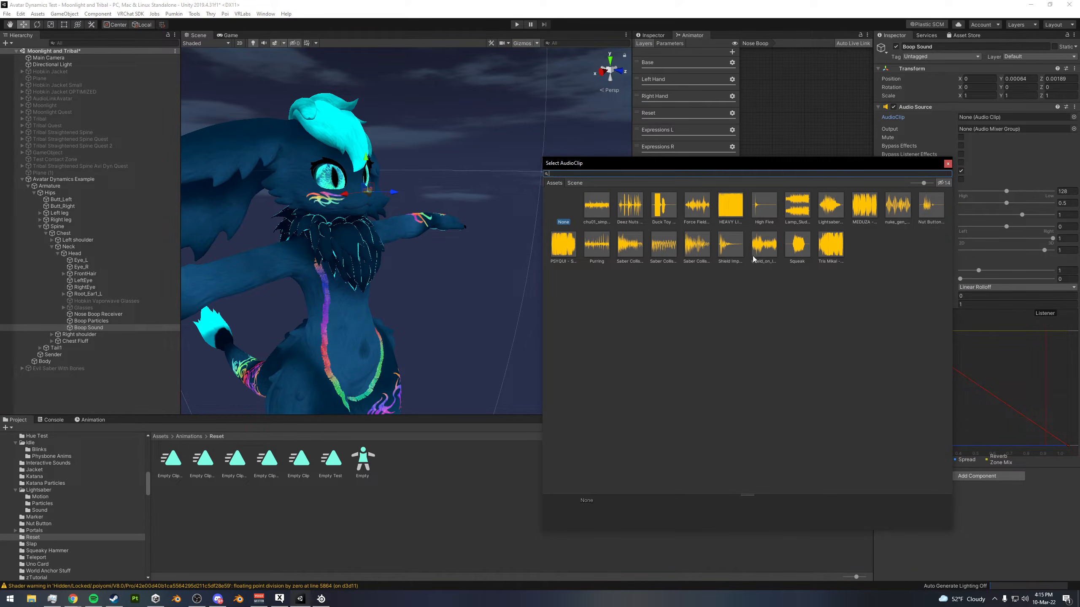
pyautogui.doubleClick(661, 210)
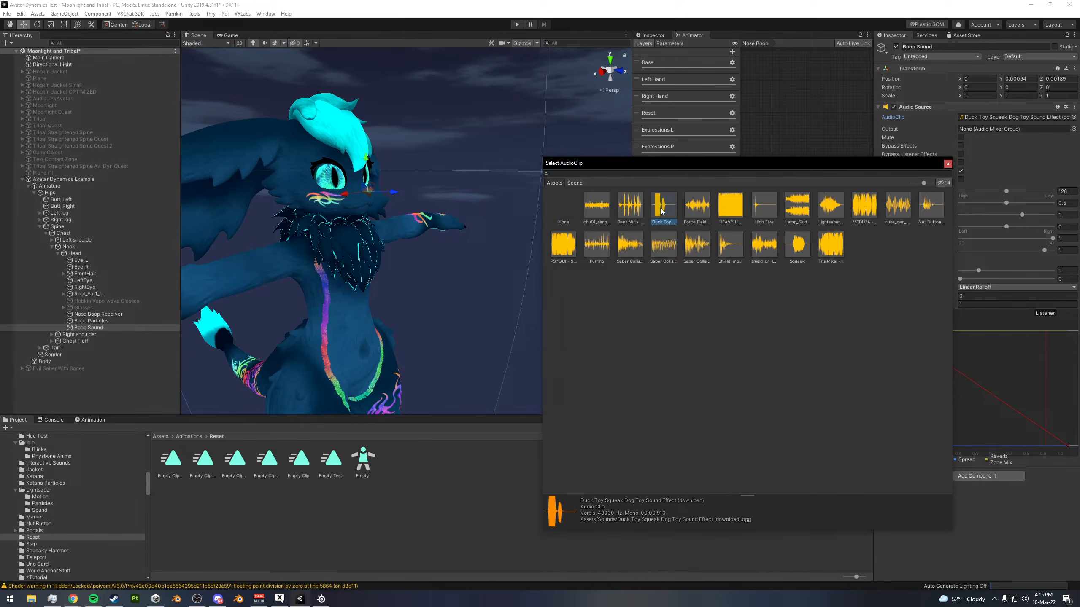
pyautogui.moveTo(441, 228)
pyautogui.keyDown('alt'); pyautogui.mouseDown()
pyautogui.moveTo(457, 222)
pyautogui.moveTo(421, 215)
pyautogui.moveTo(437, 216)
pyautogui.mouseUp(); pyautogui.keyUp('alt')
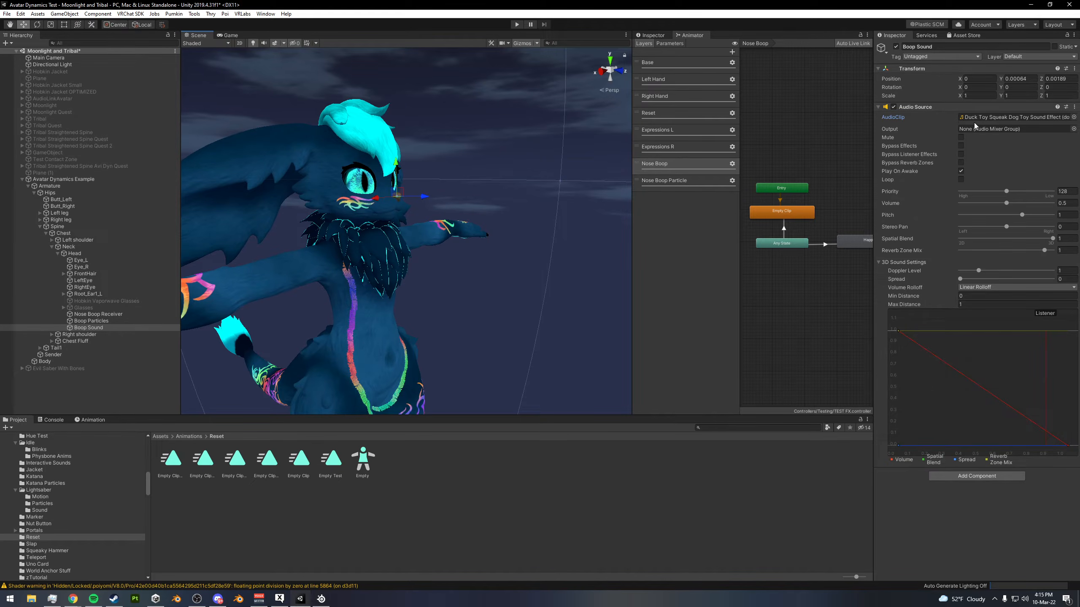
pyautogui.keyDown('alt'); pyautogui.moveTo(625, 191); pyautogui.dragTo(532, 221); pyautogui.keyUp('alt')
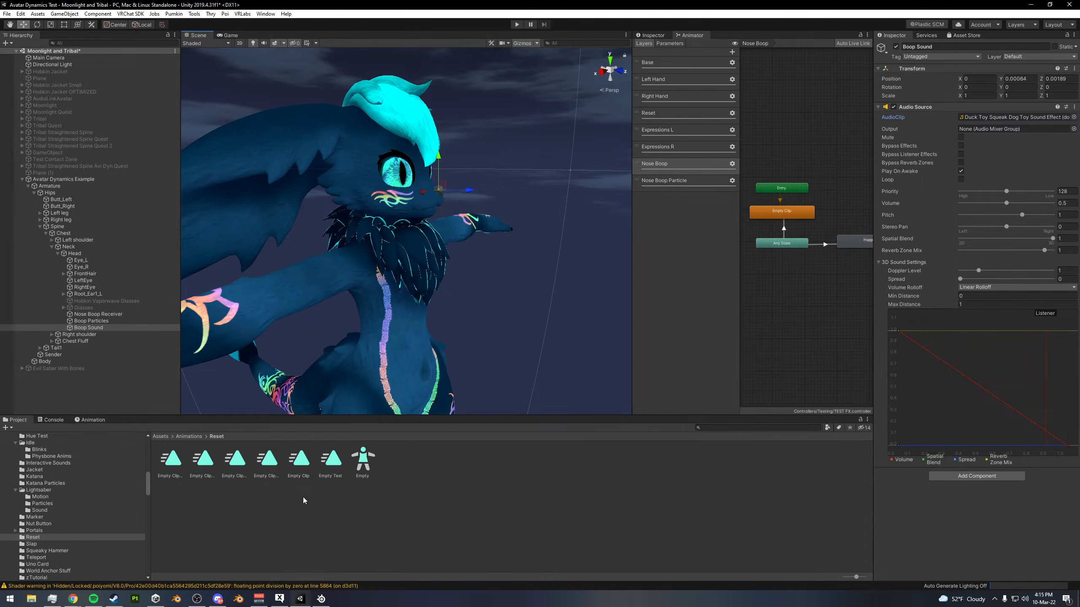
# - Create a new animation clip named Boop Sound Off in the Animations/zTutorial folder
pyautogui.click(858, 241)
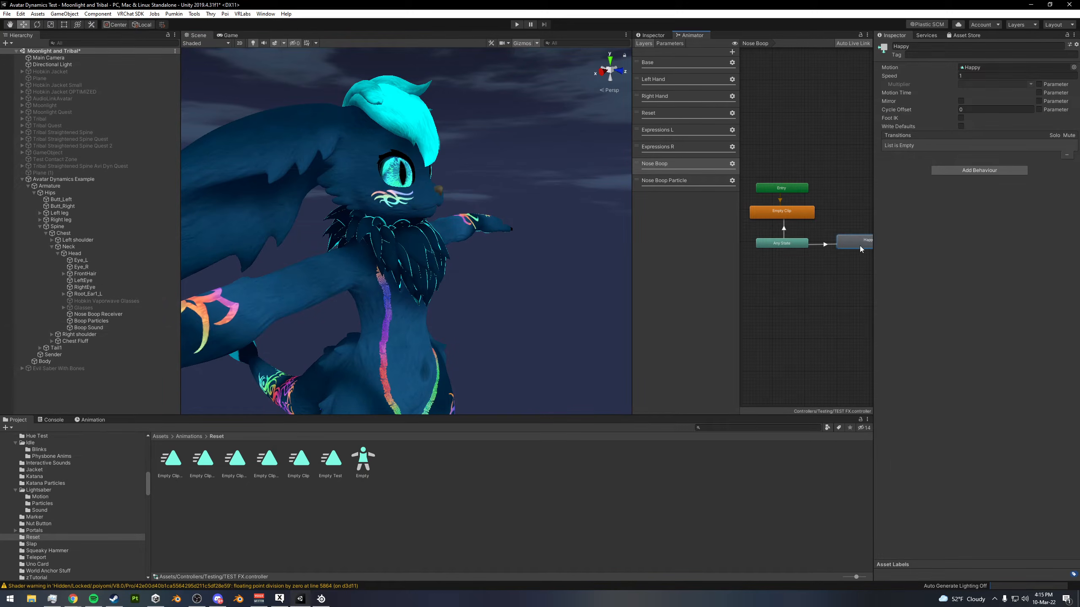
pyautogui.click(189, 437)
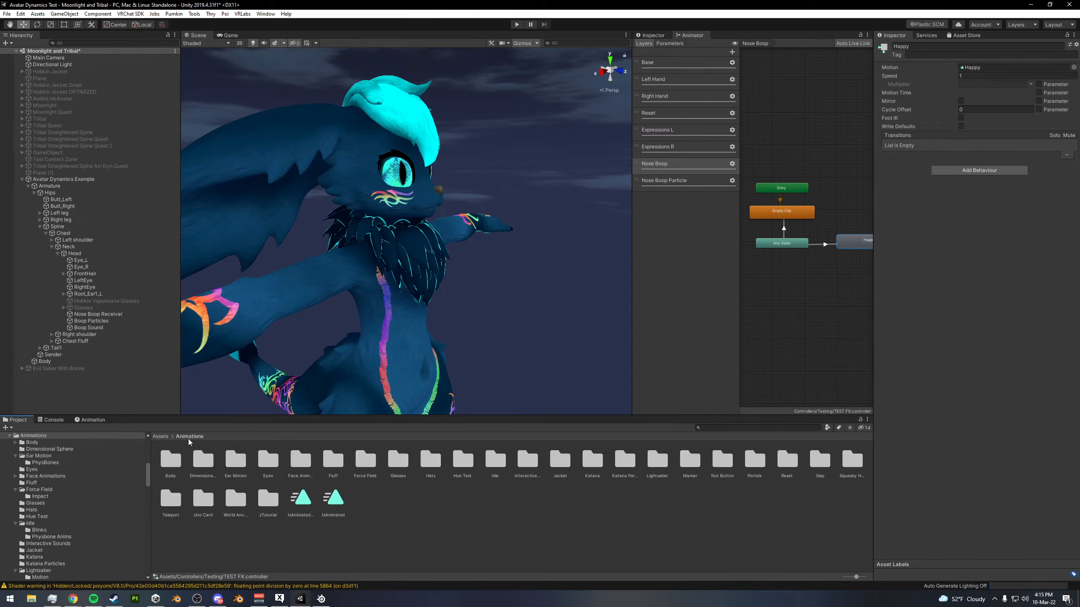
pyautogui.doubleClick(257, 503)
pyautogui.rightClick(272, 476)
pyautogui.moveTo(293, 255)
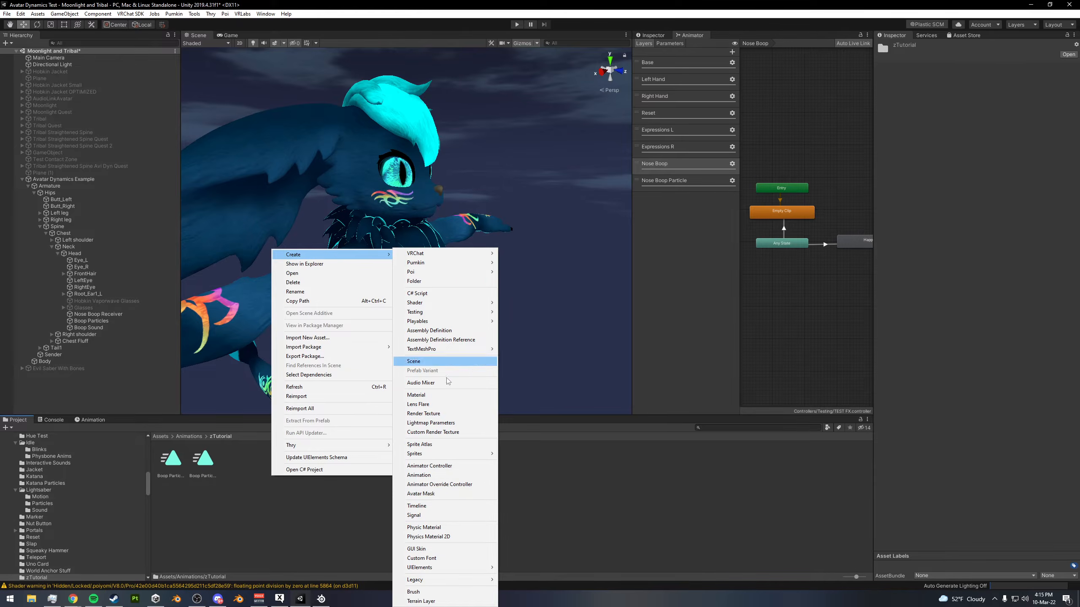
pyautogui.click(429, 478)
pyautogui.write('Sound Off')
pyautogui.press('Return')
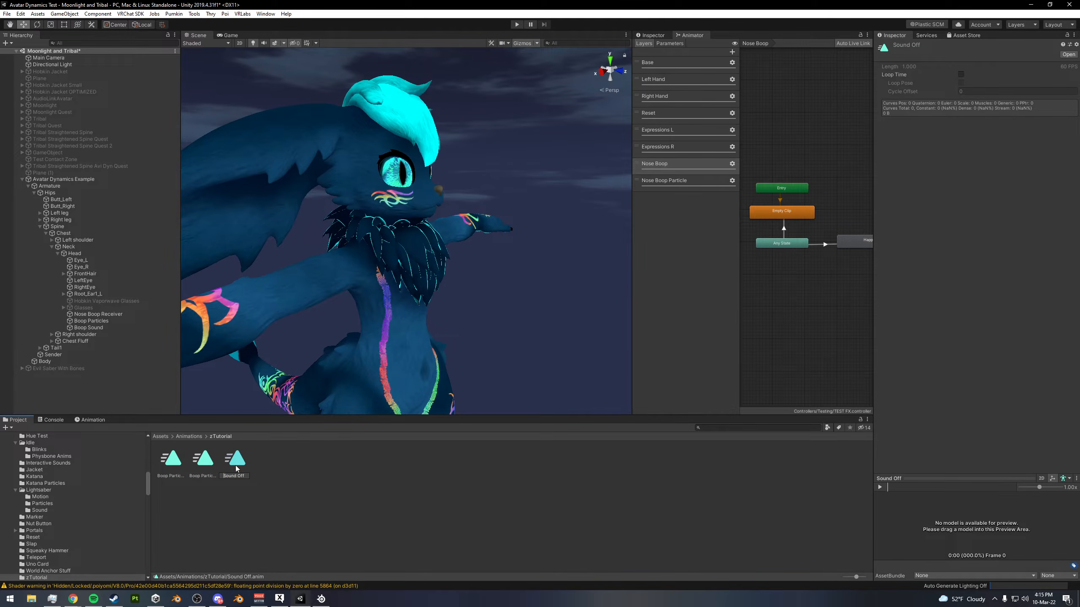
pyautogui.press('Return')
pyautogui.click(302, 491)
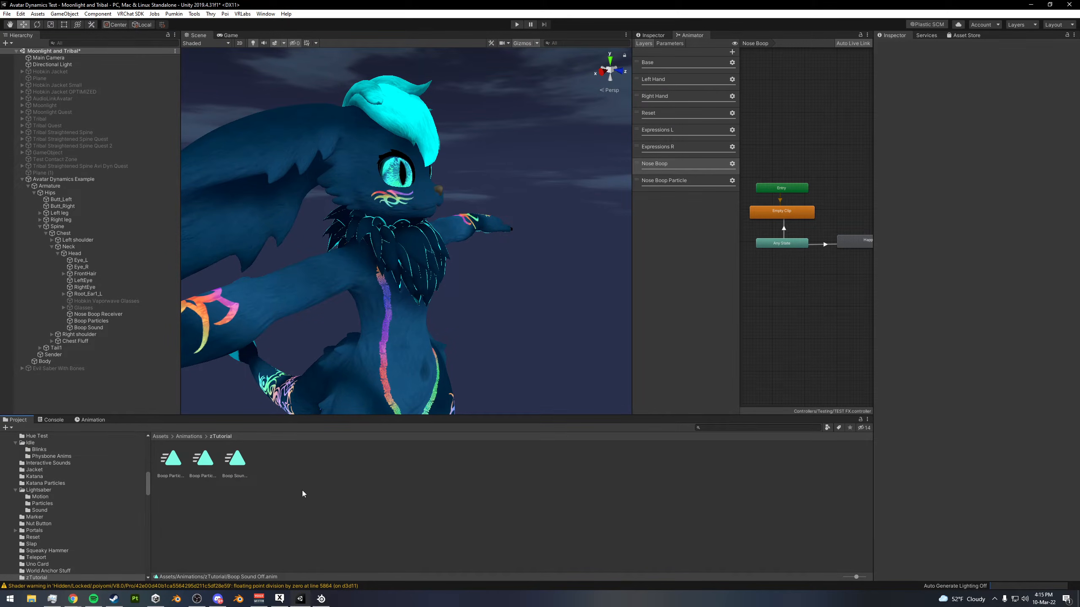
# - Duplicate the Boop Sound Off animation and rename the copy as Boop Sound
pyautogui.click(241, 466)
pyautogui.hotkey('ctrl', 'd')
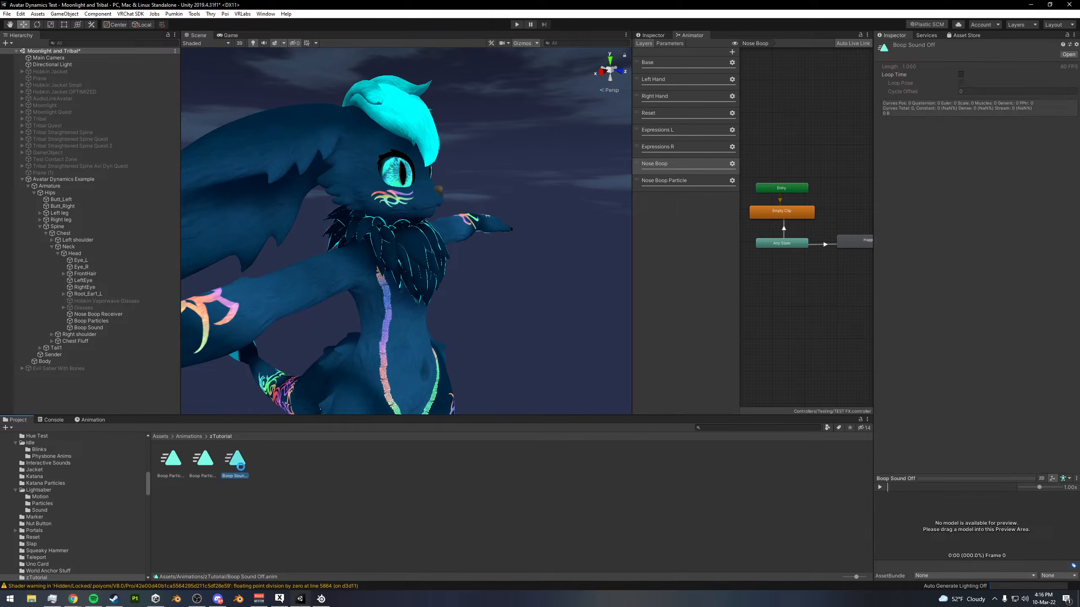
pyautogui.press('F2')
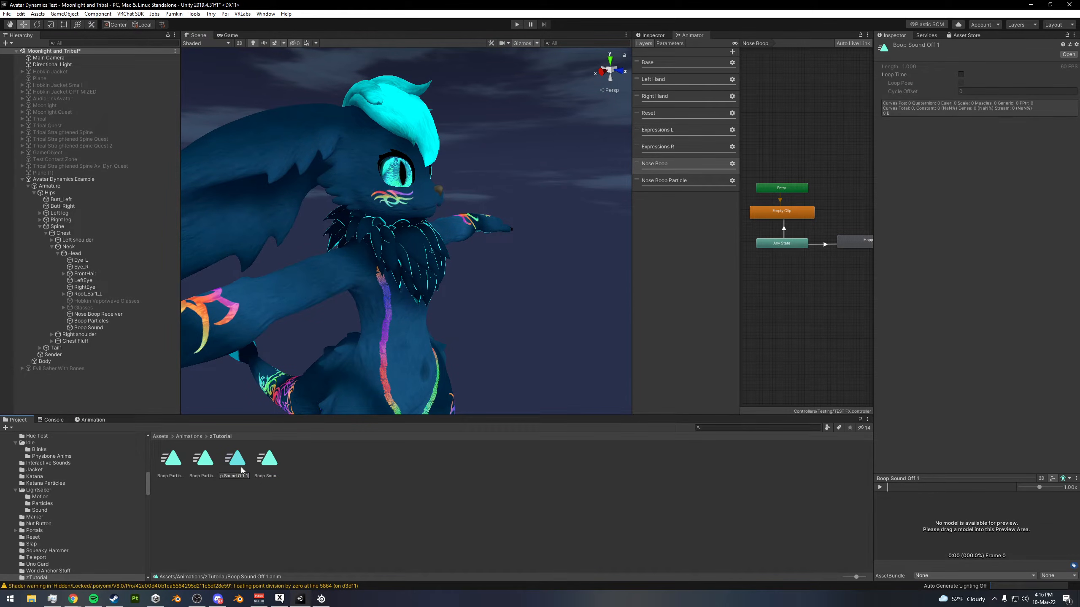
pyautogui.press('BackSpace')
pyautogui.press('BackSpace')
pyautogui.press('BackSpace')
pyautogui.press('BackSpace')
pyautogui.press('BackSpace')
pyautogui.press('Return')
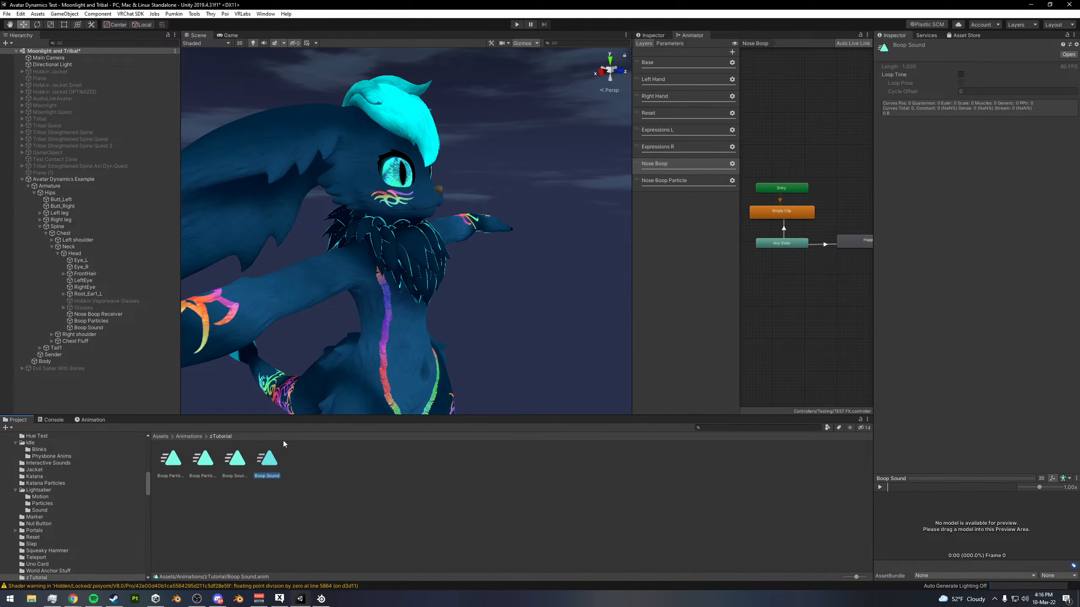
# - Add an animator layer named Nose Boop Sound and raise its layer weight
pyautogui.click(732, 52)
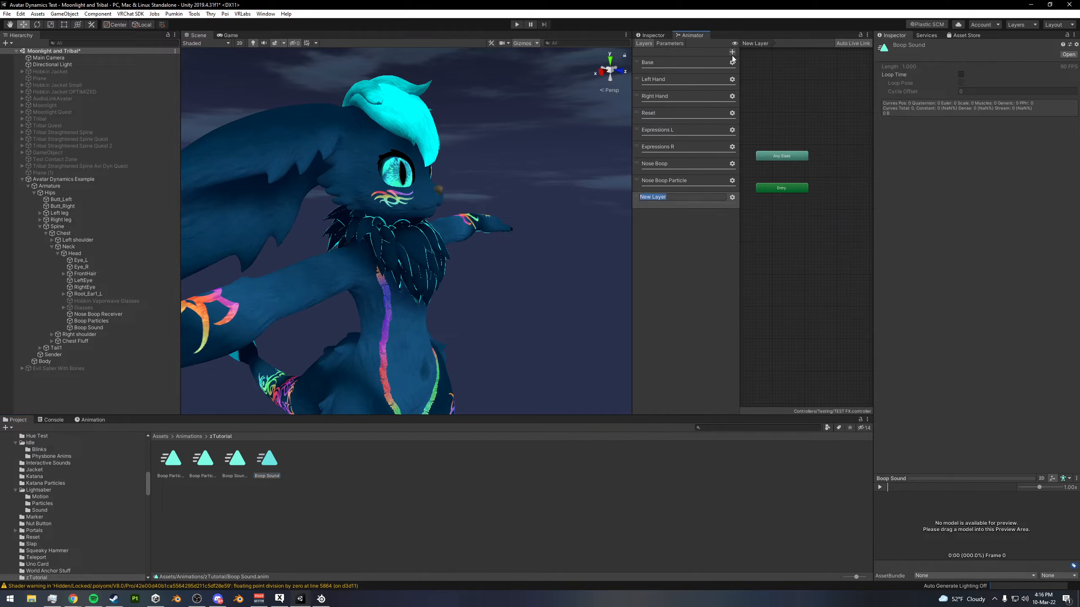
pyautogui.write('Nose Boop Sound')
pyautogui.press('Return')
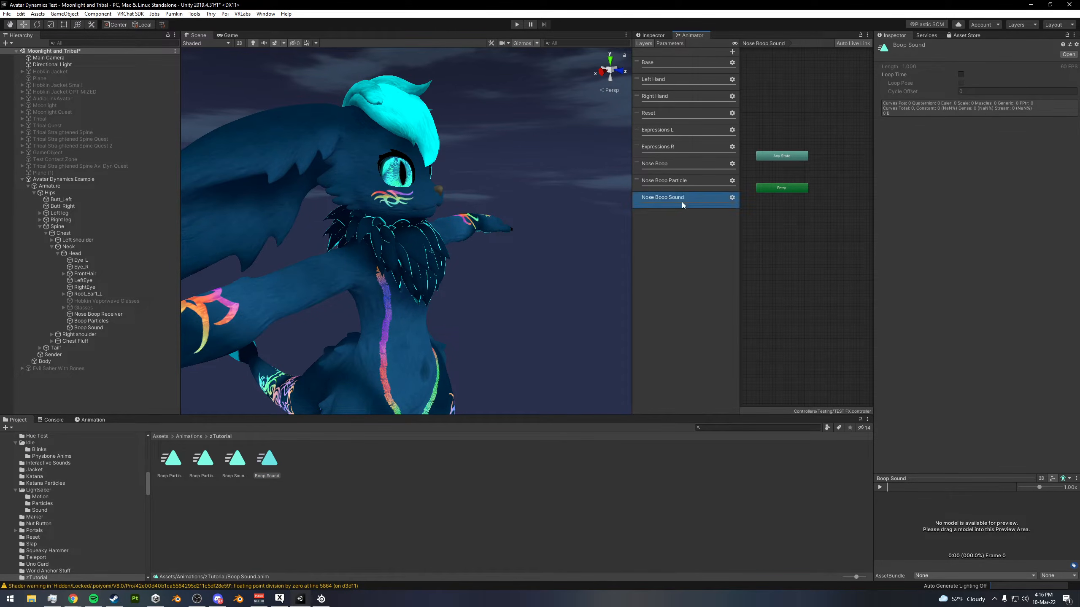
pyautogui.click(732, 197)
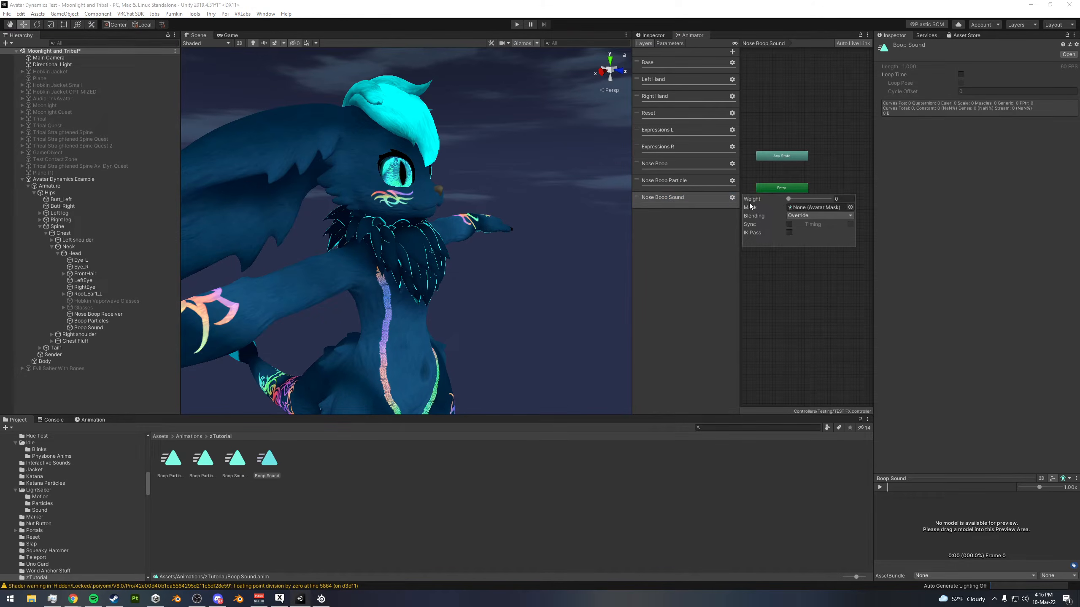
pyautogui.click(676, 237)
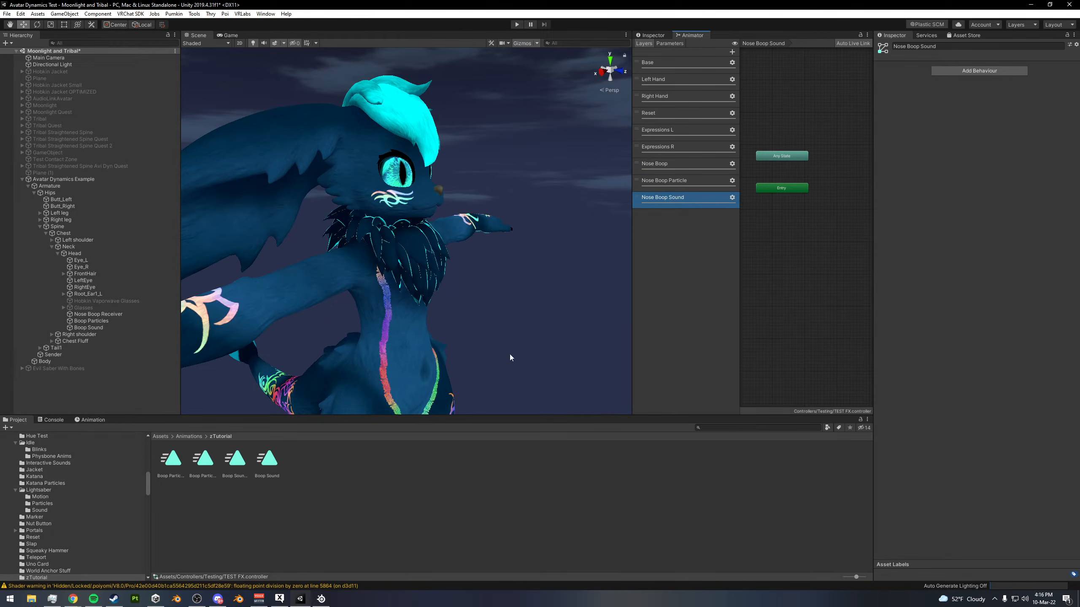
# - Add the Boop Sound Off and Boop Sound clips as states in the Nose Boop Sound layer, with Boop Sound Off as default
pyautogui.click(237, 460)
pyautogui.keyDown('shift'); pyautogui.click(275, 459); pyautogui.keyUp('shift')
pyautogui.moveTo(239, 452); pyautogui.dragTo(777, 231)
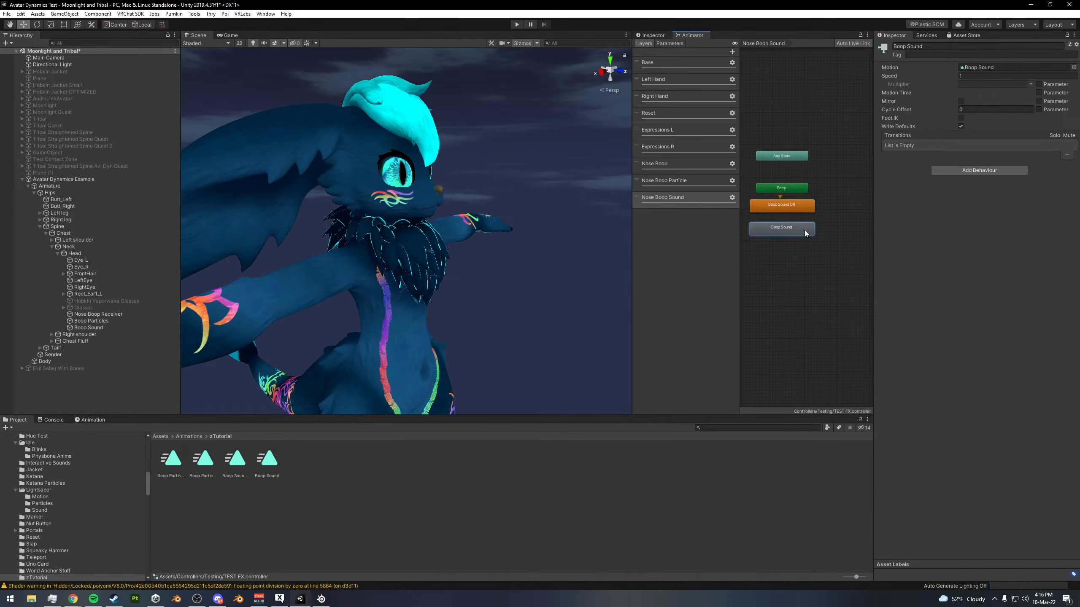
pyautogui.click(800, 264)
pyautogui.moveTo(800, 263); pyautogui.dragTo(815, 256, button='middle')
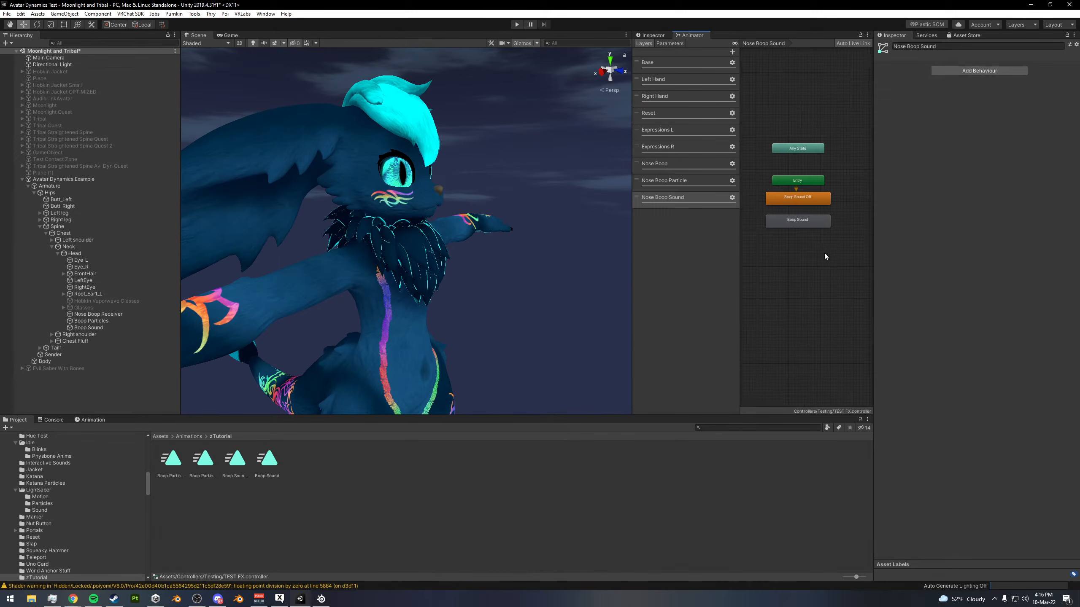
# - Disable Write Defaults on the Boop Sound Off state and create transitions in both directions between it and Boop Sound
pyautogui.click(795, 197)
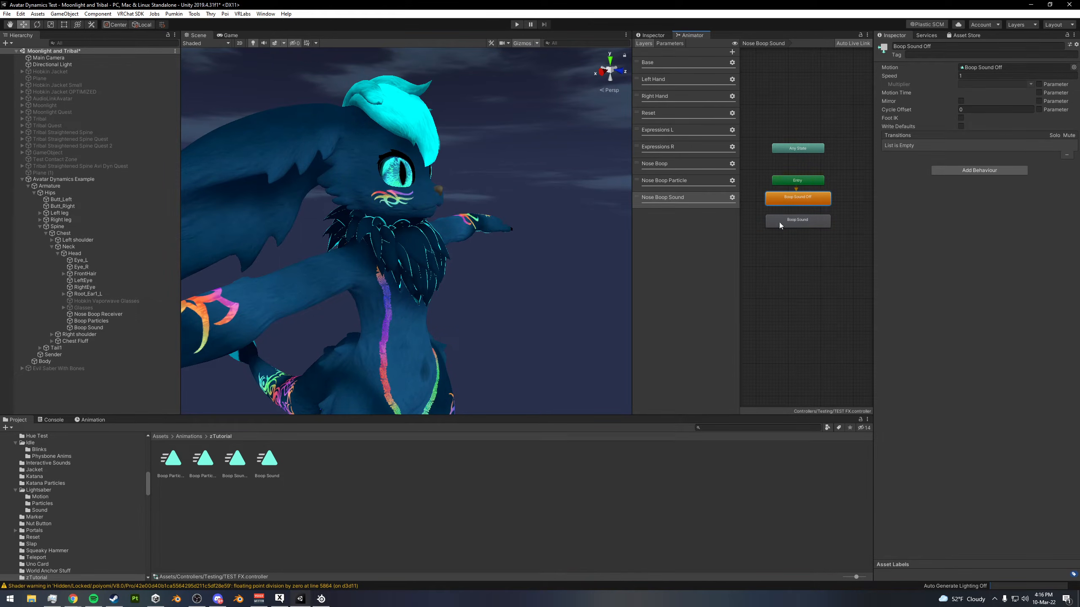
pyautogui.rightClick(802, 203)
pyautogui.click(833, 208)
pyautogui.click(797, 219)
pyautogui.rightClick(804, 220)
pyautogui.click(829, 227)
pyautogui.click(798, 197)
# - Make the Boop Sound Off to Boop Sound transition instant, with duration and exit time 0 and Fixed Duration and Has Exit Time off
pyautogui.click(796, 210)
pyautogui.click(966, 159)
pyautogui.write('0')
pyautogui.click(955, 151)
pyautogui.click(960, 142)
pyautogui.write('0')
pyautogui.click(955, 126)
# - Add a condition to the Boop Sound Off to Boop Sound transition requiring Boop Greater than 0.05
pyautogui.click(1057, 281)
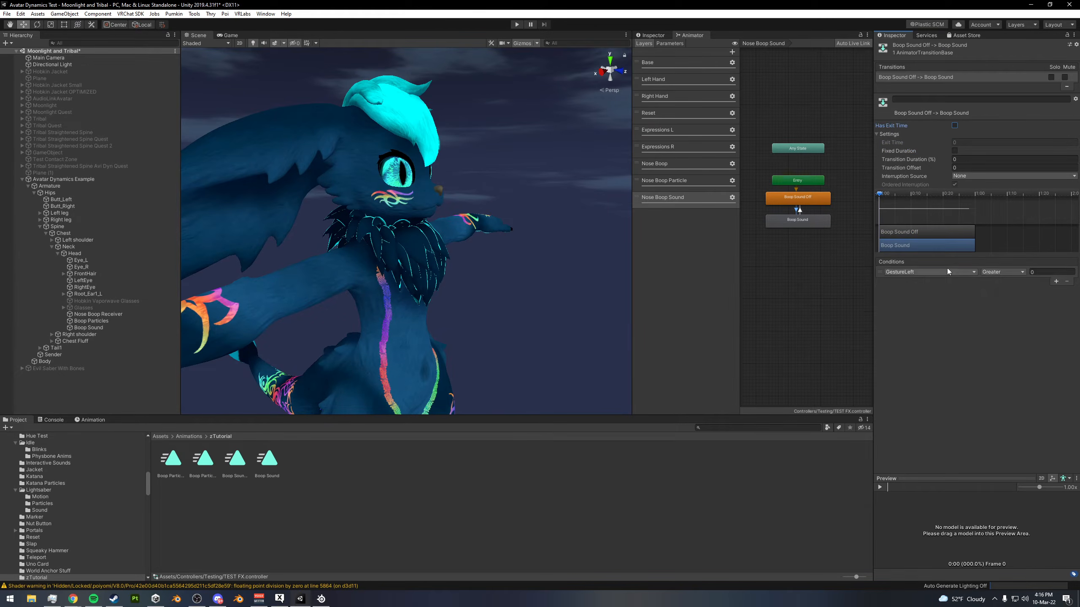
pyautogui.click(925, 273)
pyautogui.click(933, 314)
pyautogui.click(1038, 270)
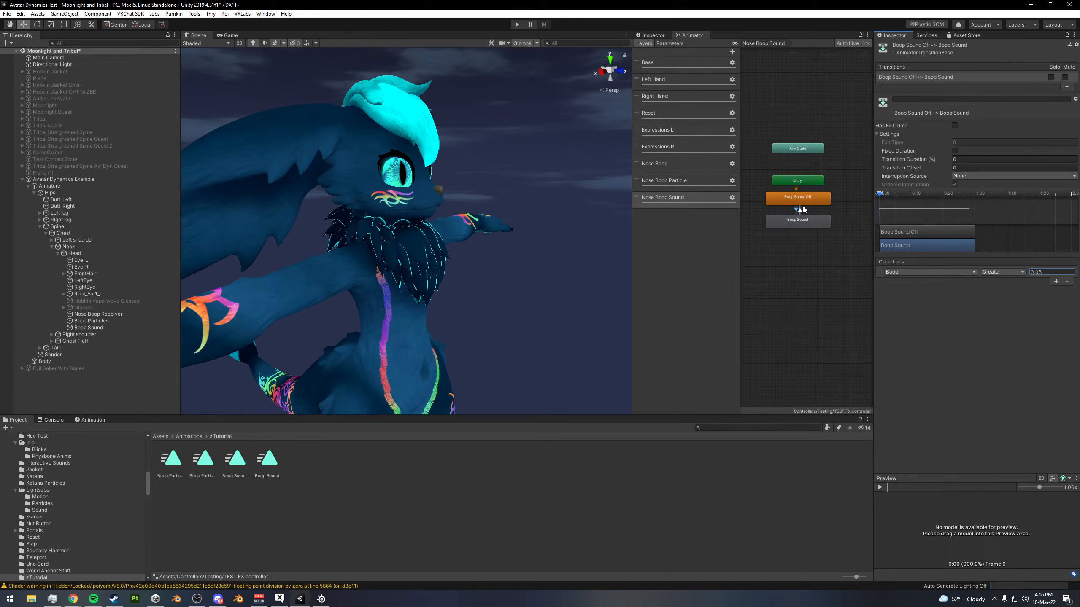
# - Turn off Fixed Duration and Has Exit Time on the Boop Sound to Boop Sound Off transition
pyautogui.click(800, 212)
pyautogui.click(955, 151)
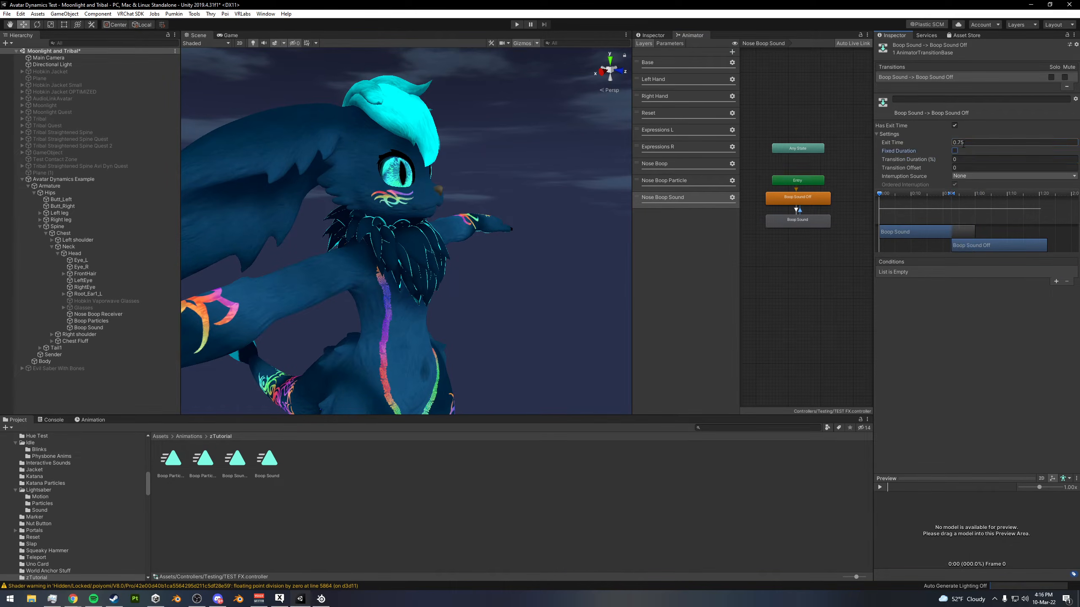
pyautogui.click(954, 125)
# - Add a condition to the Boop Sound to Boop Sound Off transition requiring Boop Less than 0.05
pyautogui.click(1057, 282)
pyautogui.click(926, 272)
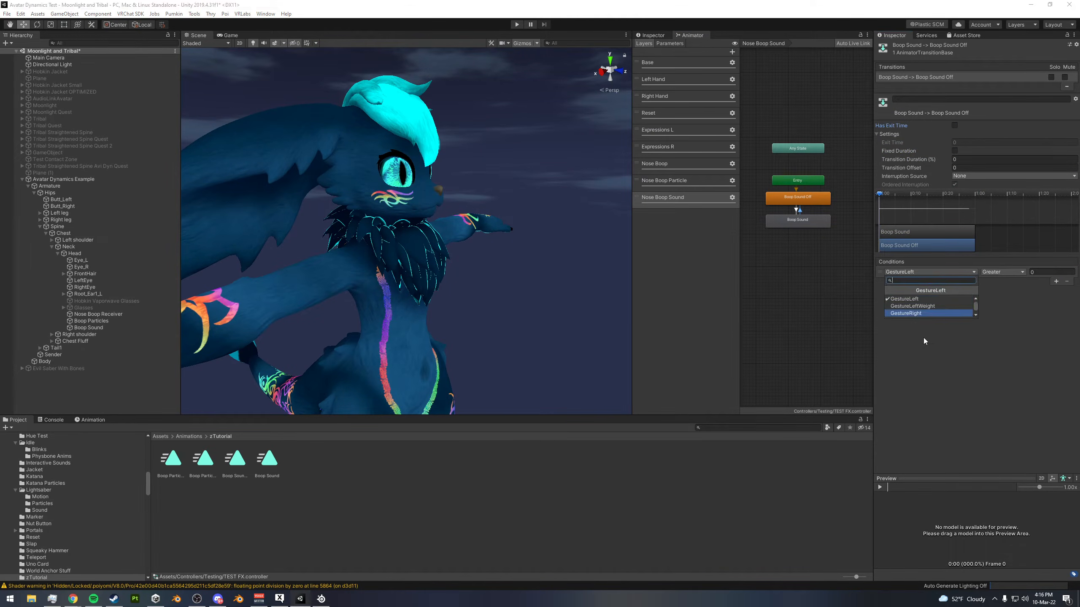
pyautogui.click(909, 313)
pyautogui.click(1000, 291)
pyautogui.click(1050, 272)
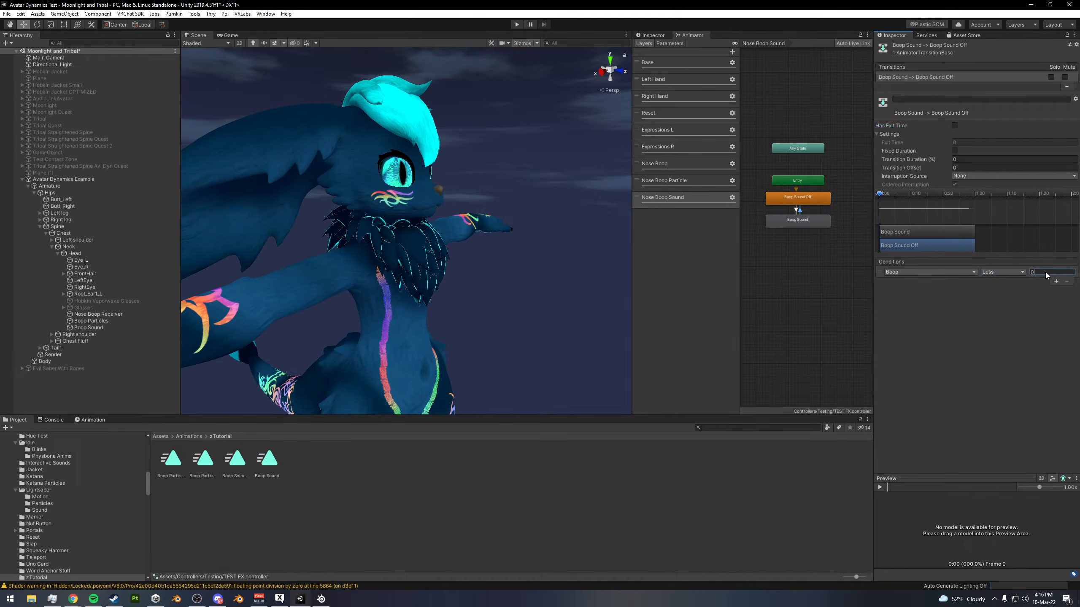
pyautogui.write('0.05')
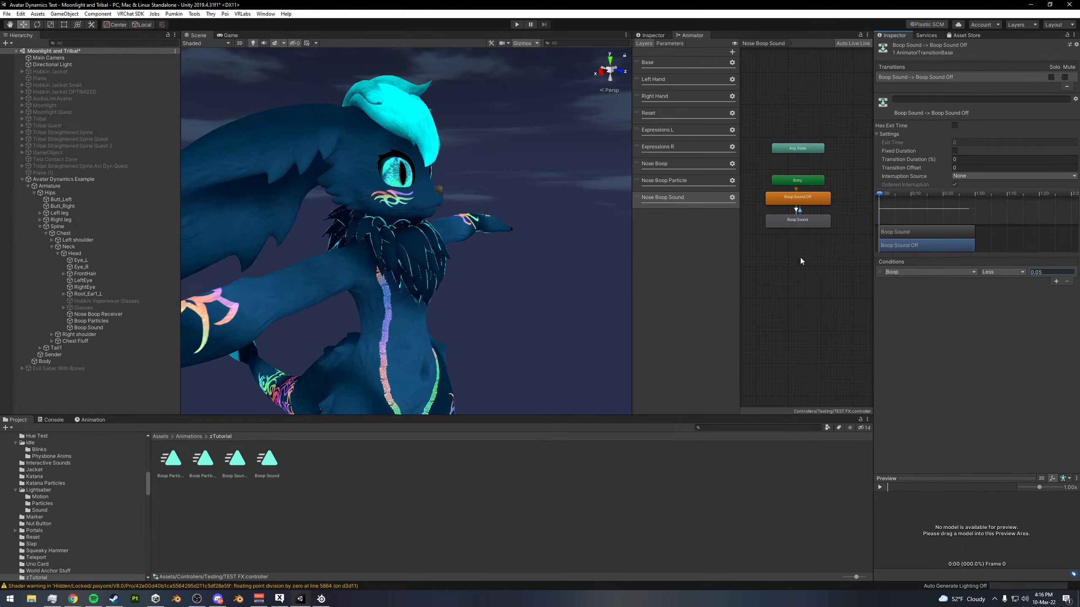
pyautogui.moveTo(791, 223); pyautogui.dragTo(793, 231, button='middle')
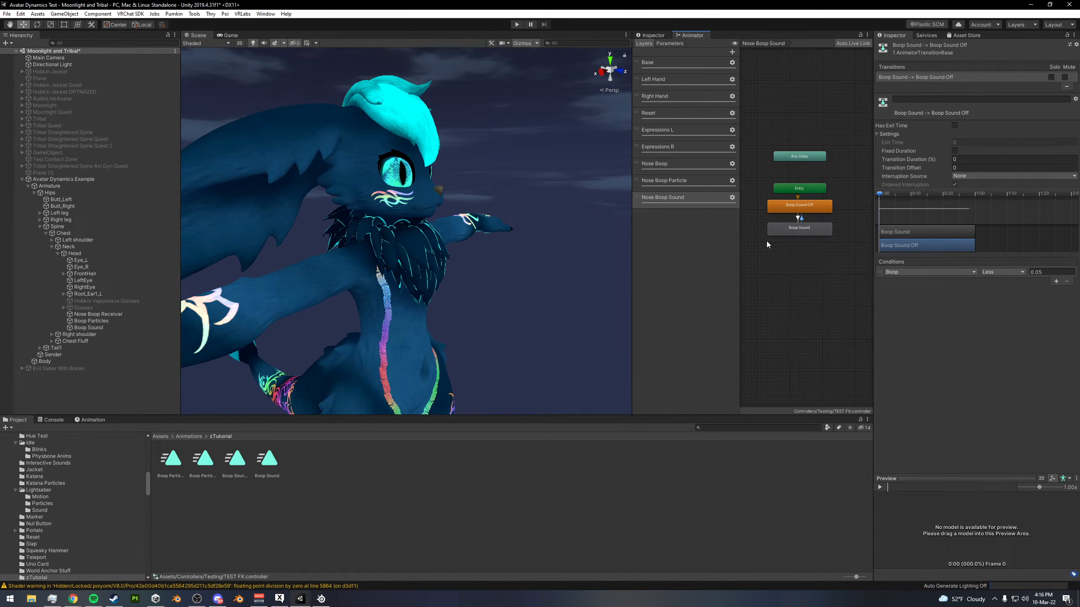
# - Record the Boop Sound object's Audio Source as disabled at frame 0 of the Boop Sound Off clip
pyautogui.click(91, 419)
pyautogui.click(86, 328)
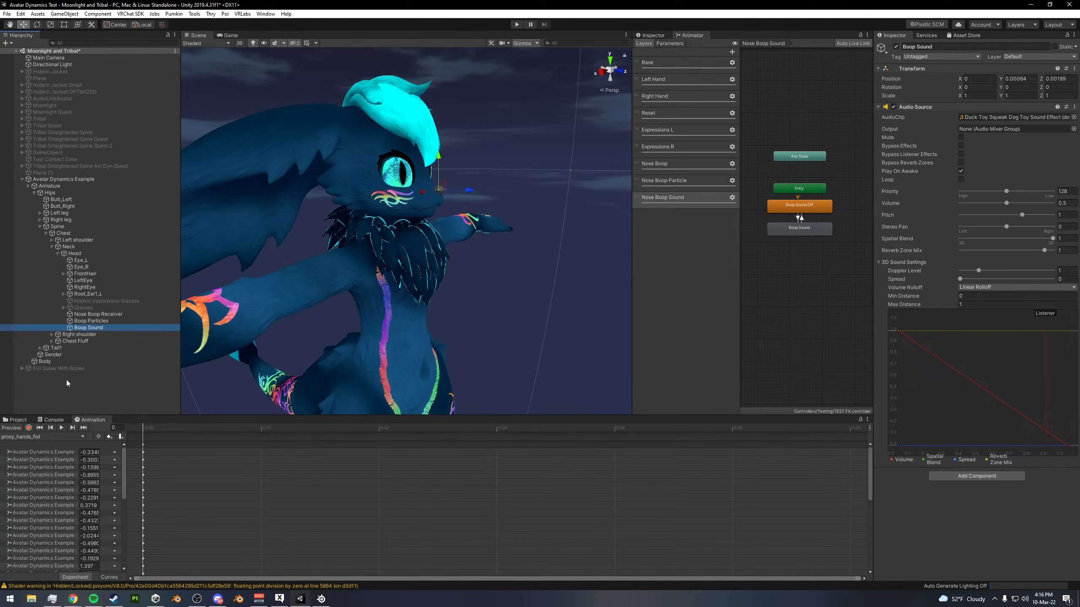
pyautogui.click(37, 437)
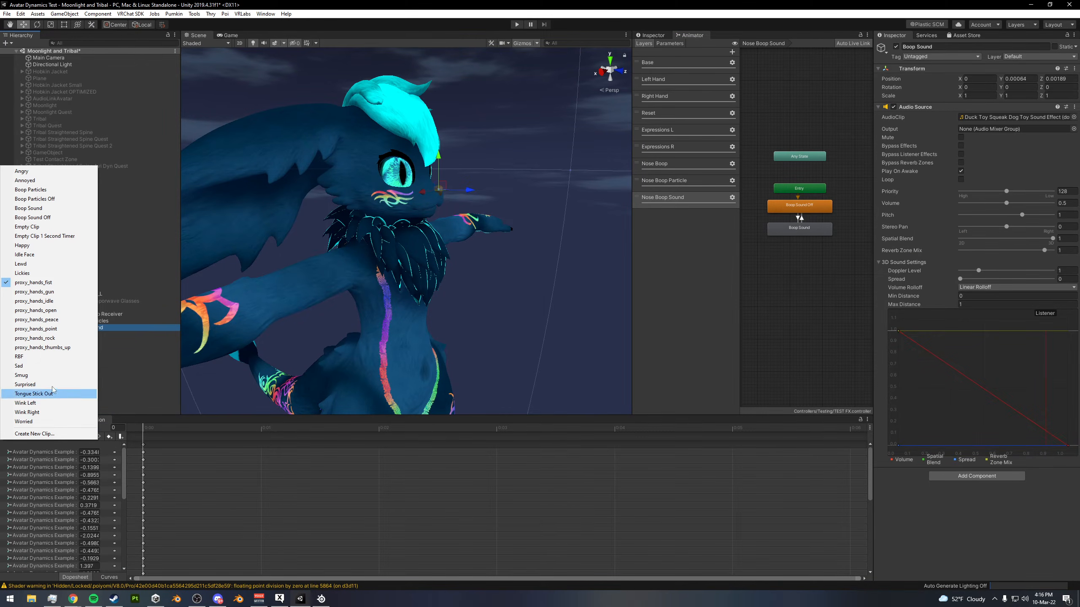
pyautogui.click(33, 217)
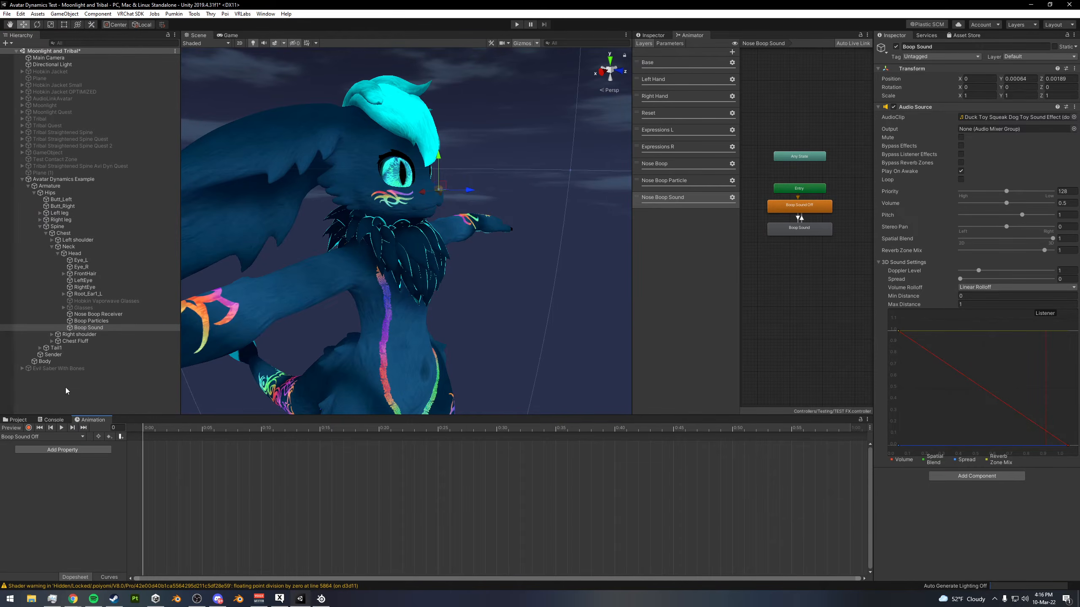
pyautogui.click(29, 427)
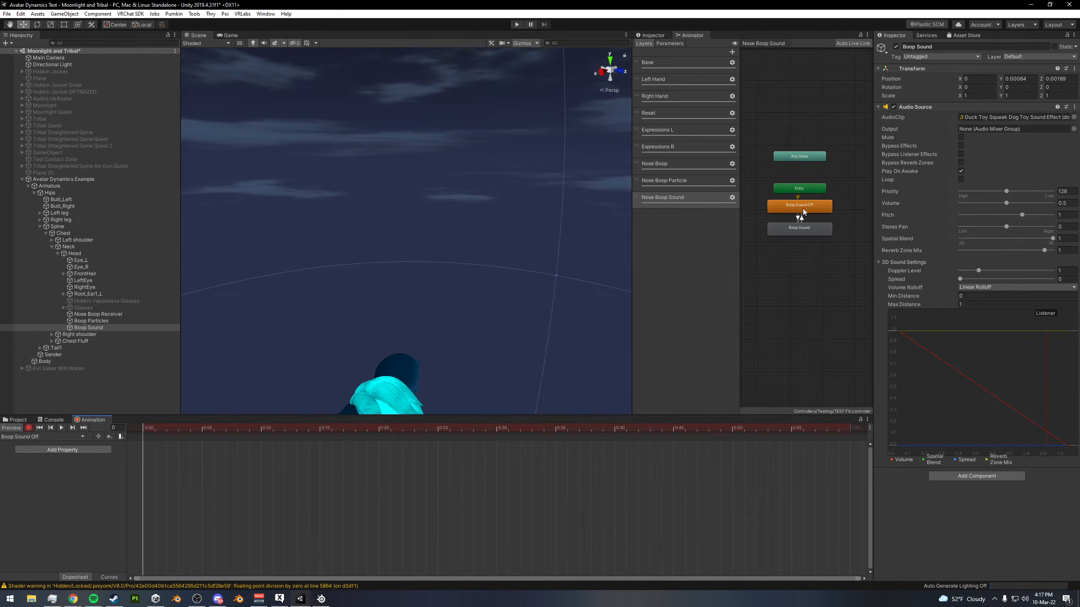
pyautogui.click(895, 107)
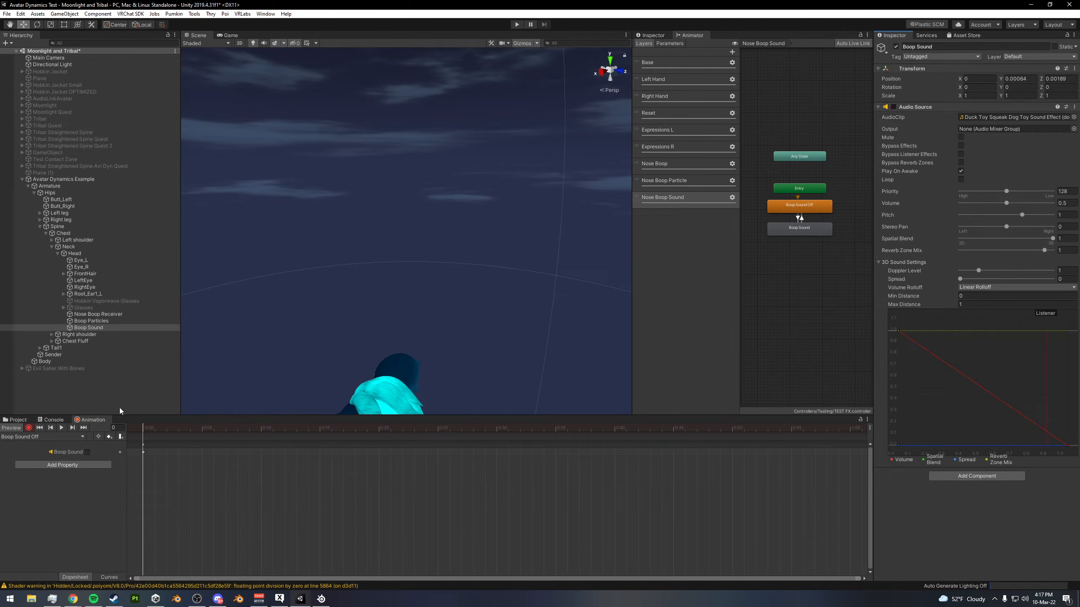
pyautogui.click(28, 428)
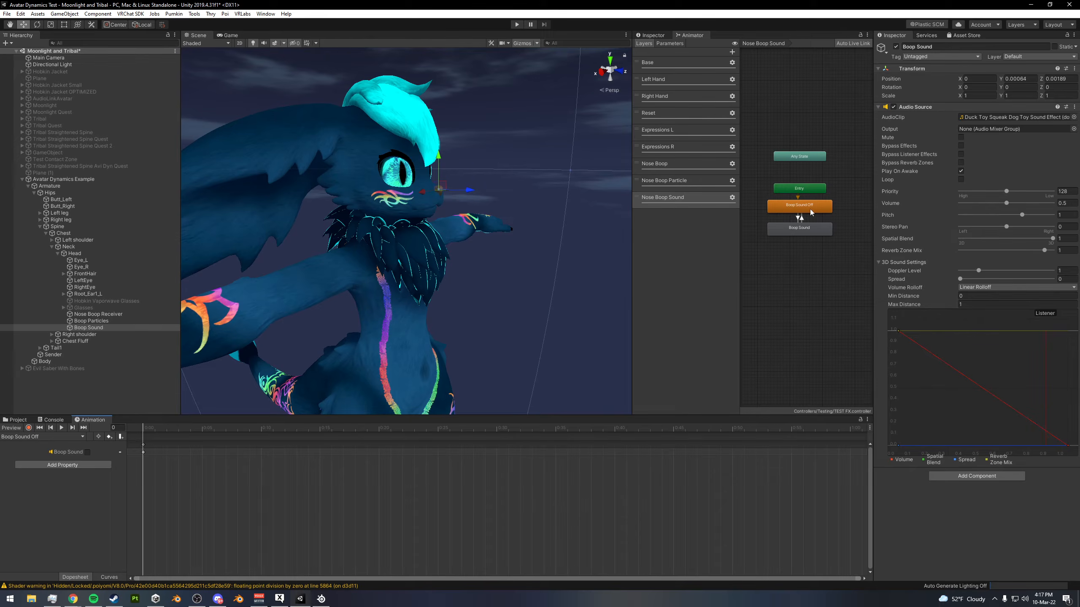
# - Test the nose boop in play mode by moving the Sender contact to the avatar's nose and away again, and exit play mode
pyautogui.click(517, 24)
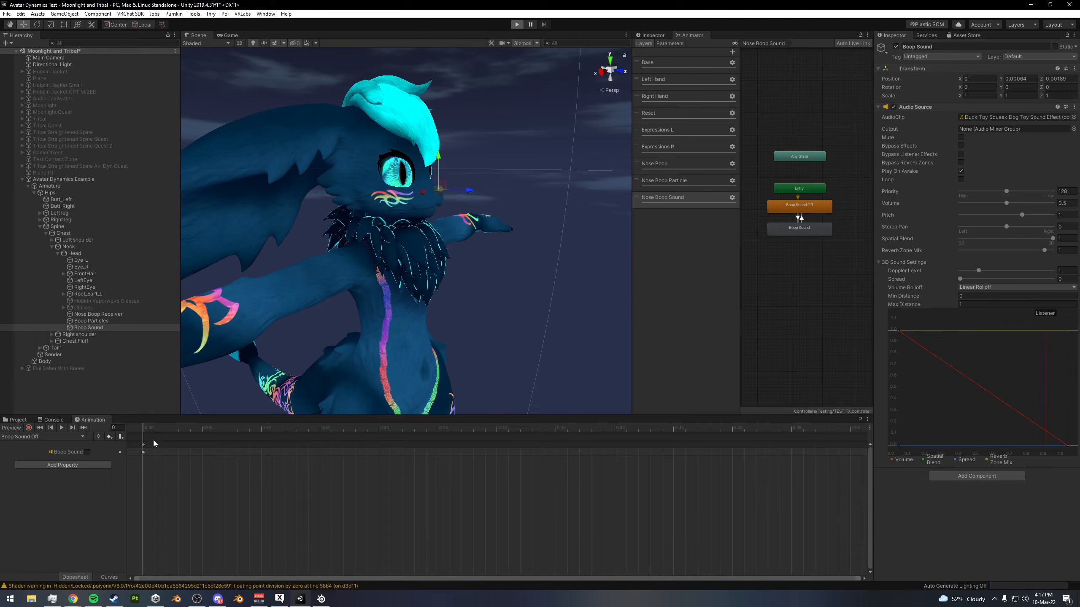
pyautogui.hotkey('ctrl', 'p')
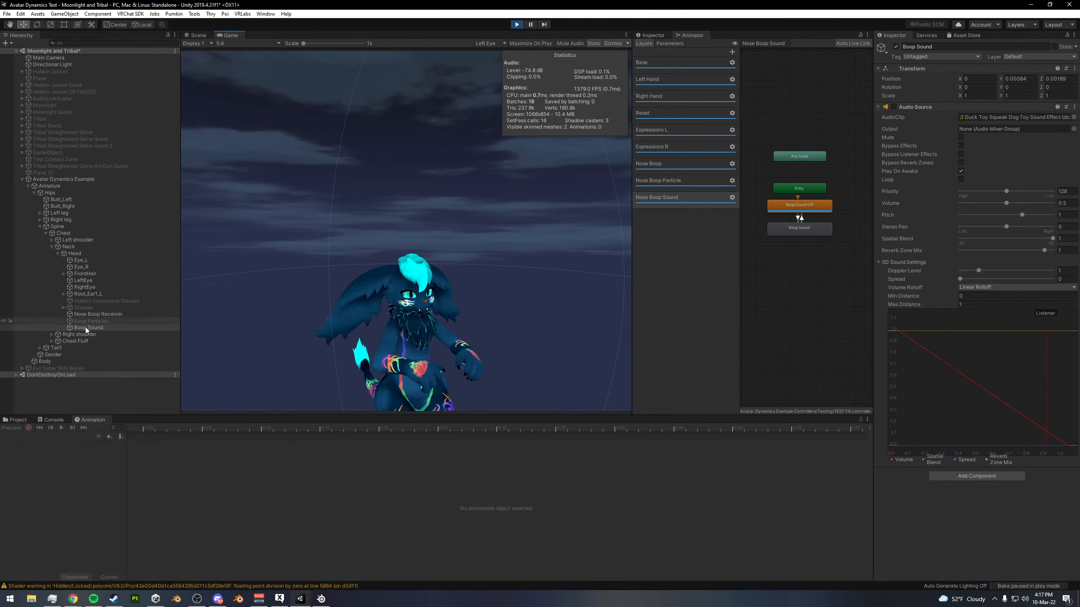
pyautogui.click(53, 355)
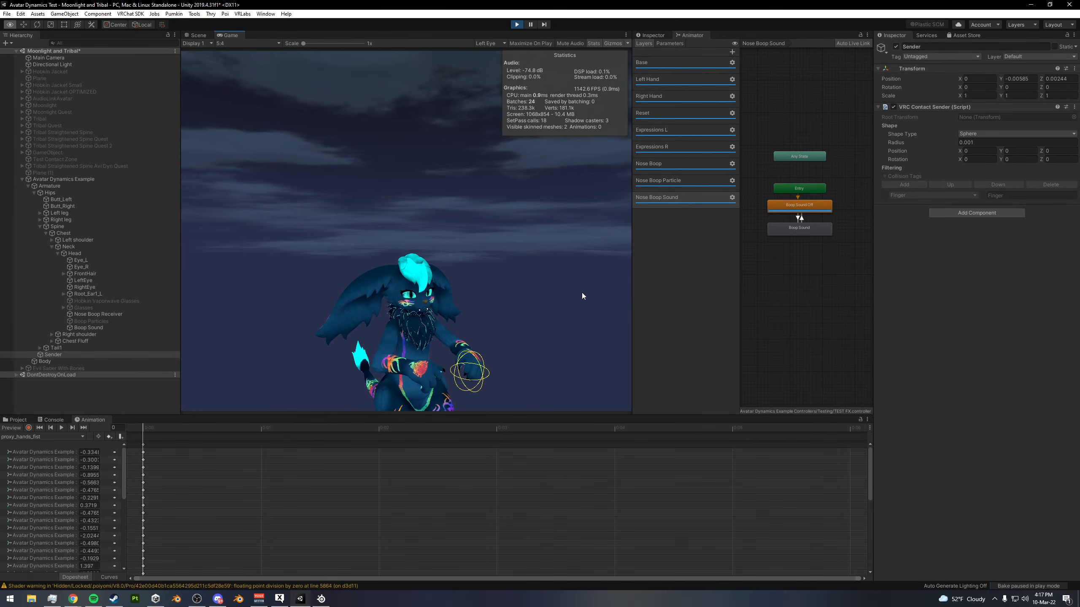
pyautogui.click(203, 35)
pyautogui.moveTo(405, 232); pyautogui.dragTo(404, 184, button='right')
pyautogui.press('q')
pyautogui.press('d')
pyautogui.moveTo(446, 285); pyautogui.dragTo(358, 221)
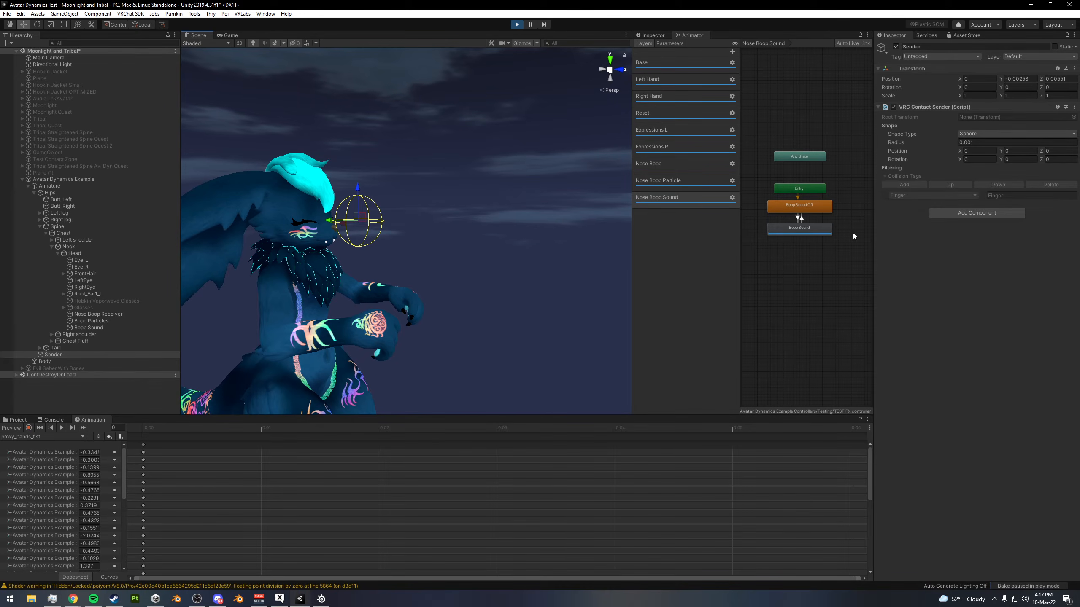
pyautogui.moveTo(335, 221); pyautogui.dragTo(342, 226)
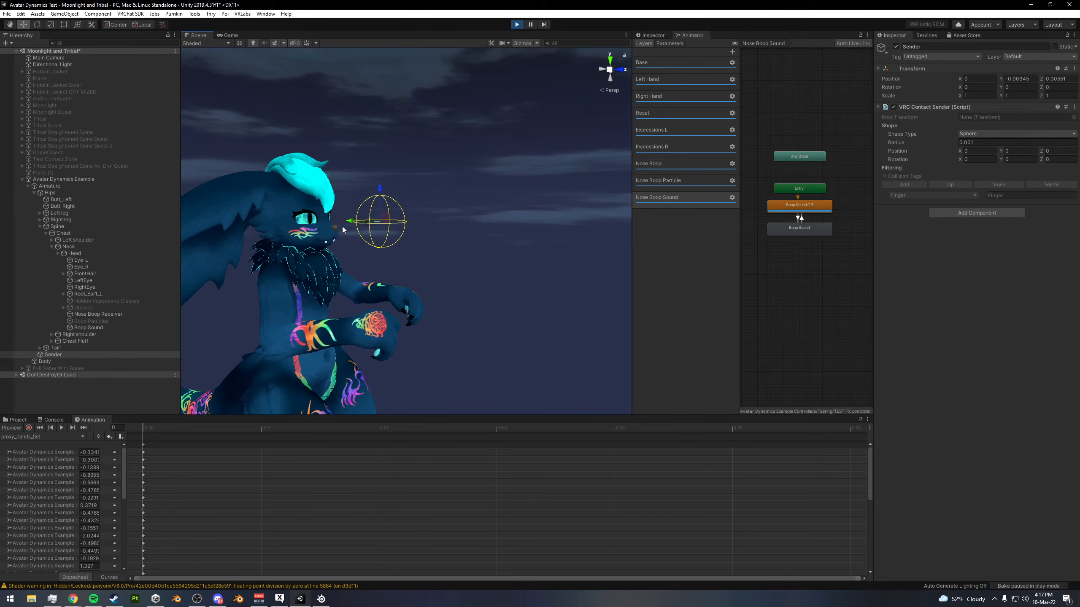
pyautogui.click(515, 24)
pyautogui.hotkey('ctrl', 'p')
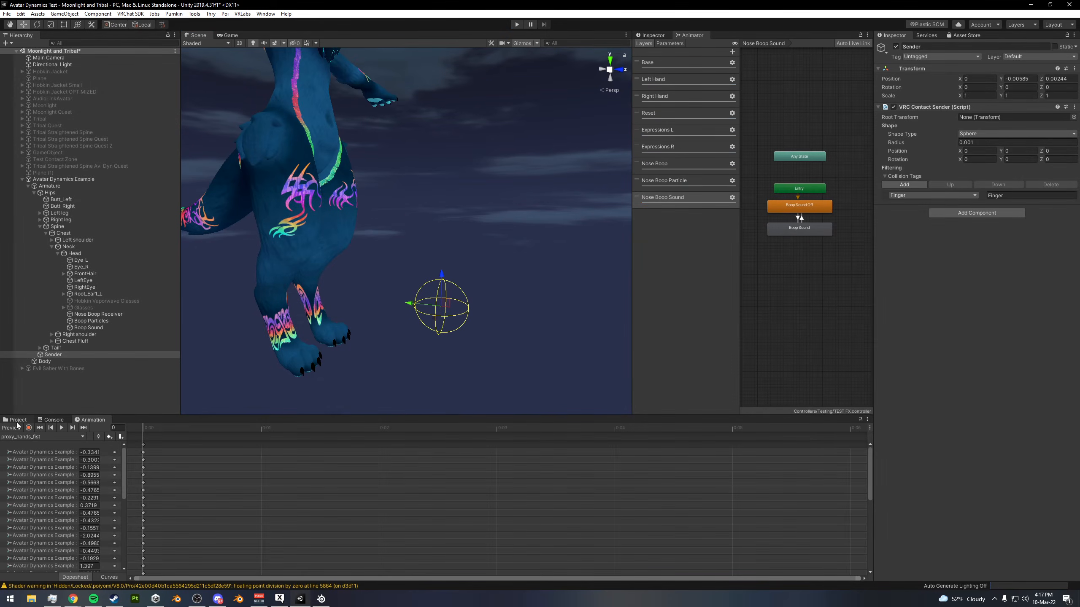
# - Add a second keyframe for the disabled Audio Source at frame 1 of the Boop Sound Off clip
pyautogui.click(40, 439)
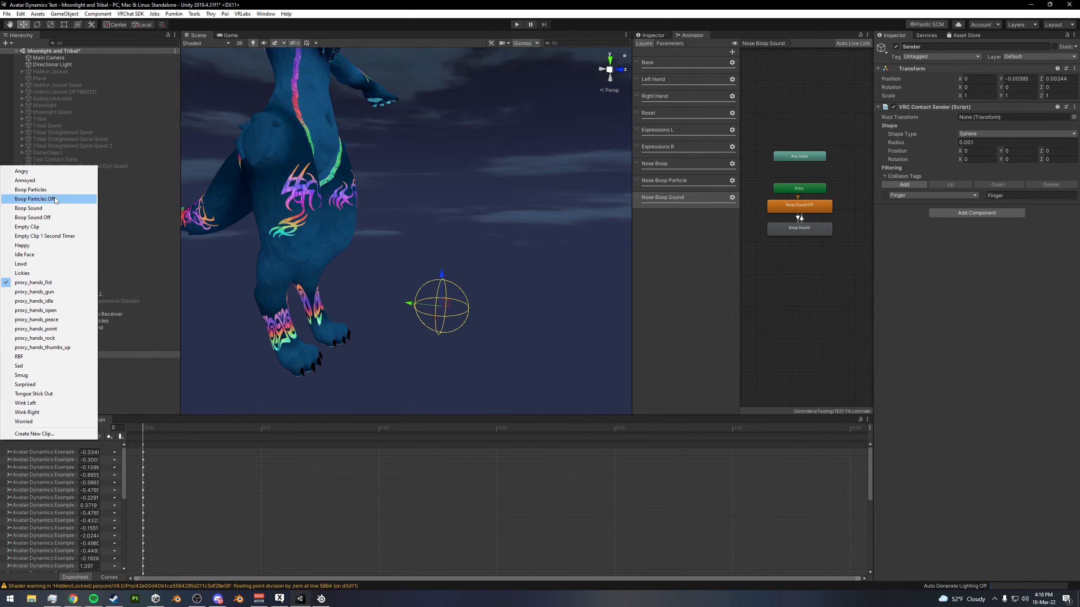
pyautogui.click(34, 218)
pyautogui.click(270, 429)
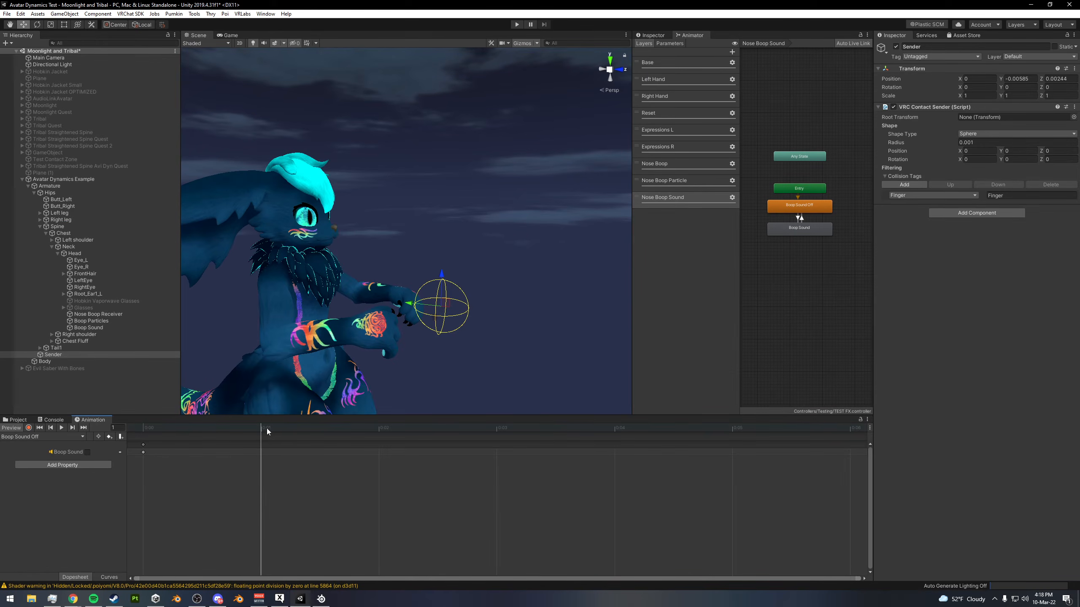
pyautogui.click(109, 437)
pyautogui.click(15, 431)
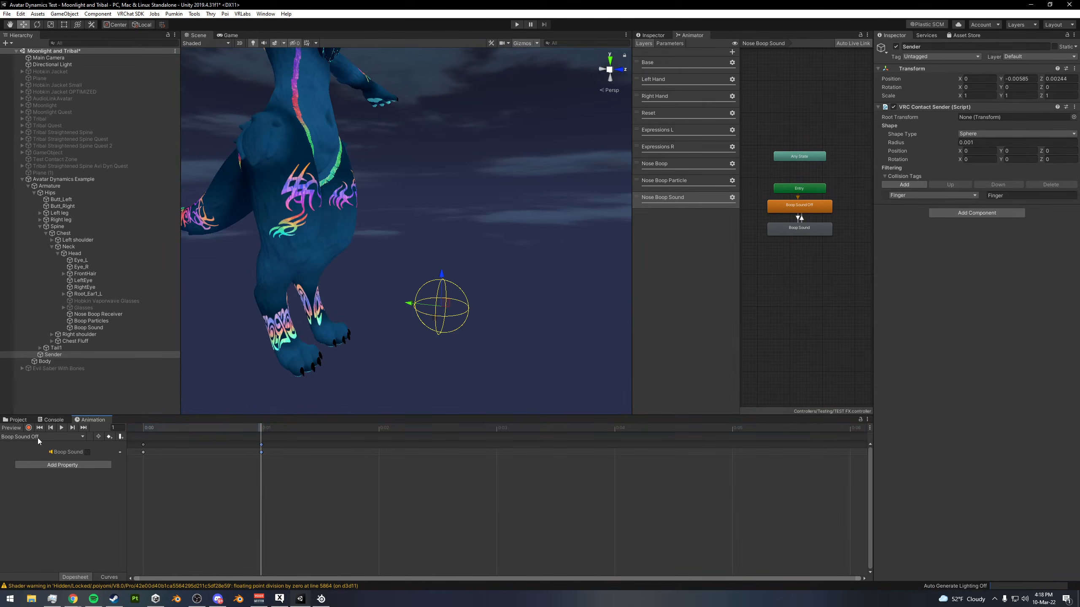
# - Record the Boop Sound object's Audio Source as enabled at frame 0 of the Boop Sound clip
pyautogui.click(40, 438)
pyautogui.click(29, 208)
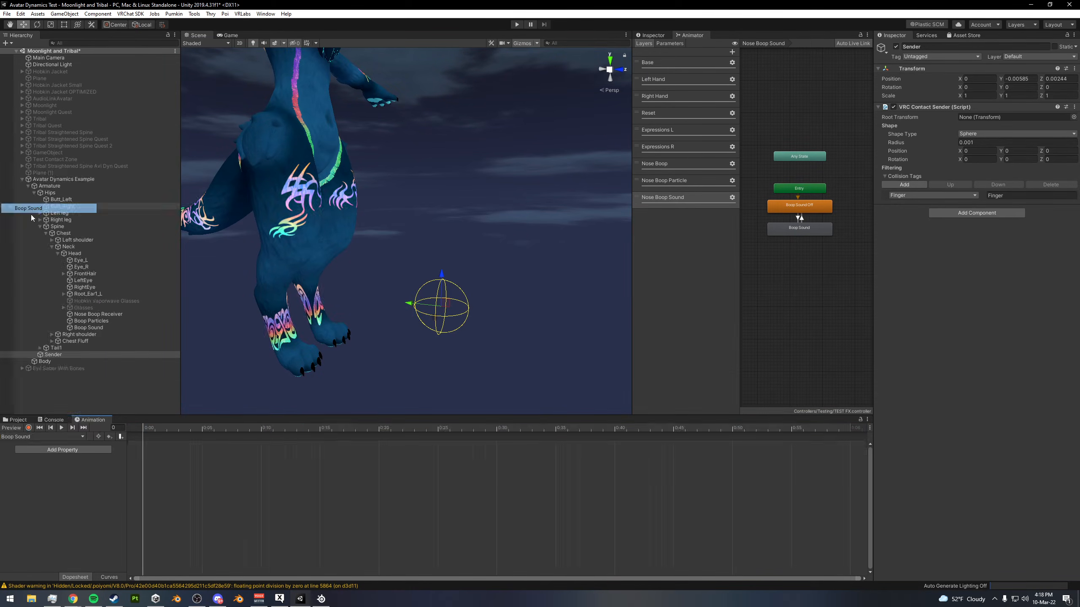
pyautogui.click(29, 427)
pyautogui.click(81, 327)
pyautogui.click(894, 107)
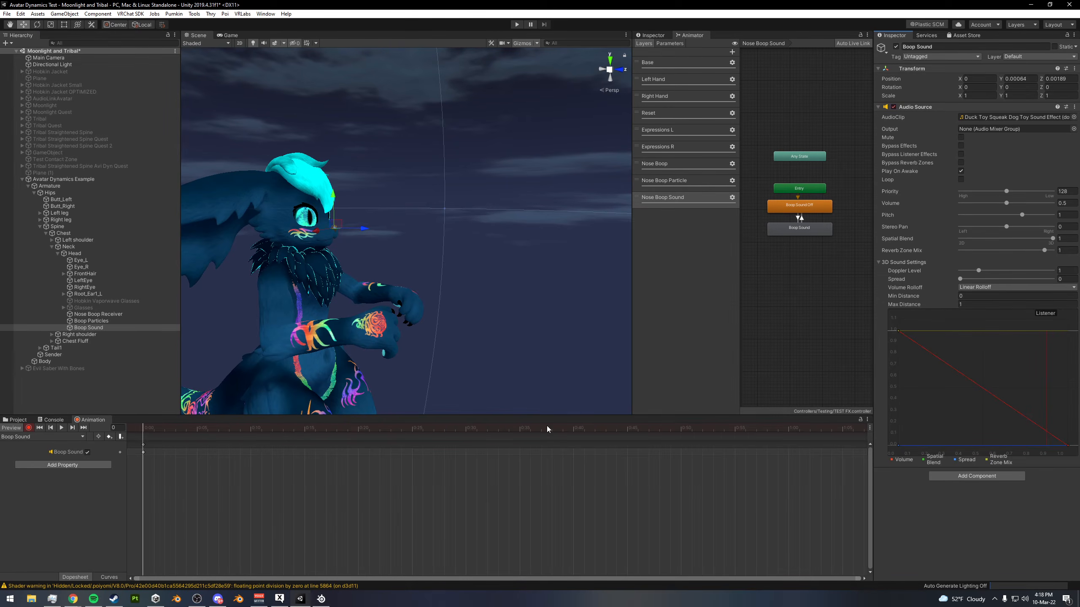
# - Key the Audio Source as enabled at frame 35 of the Boop Sound clip and stop recording
pyautogui.click(519, 428)
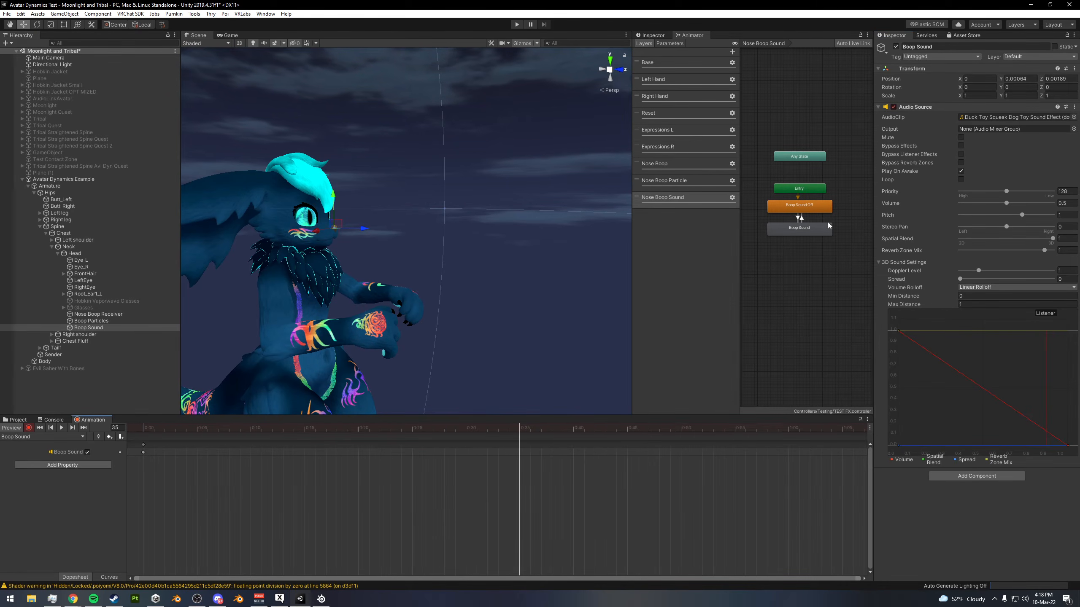
pyautogui.click(894, 108)
pyautogui.click(29, 428)
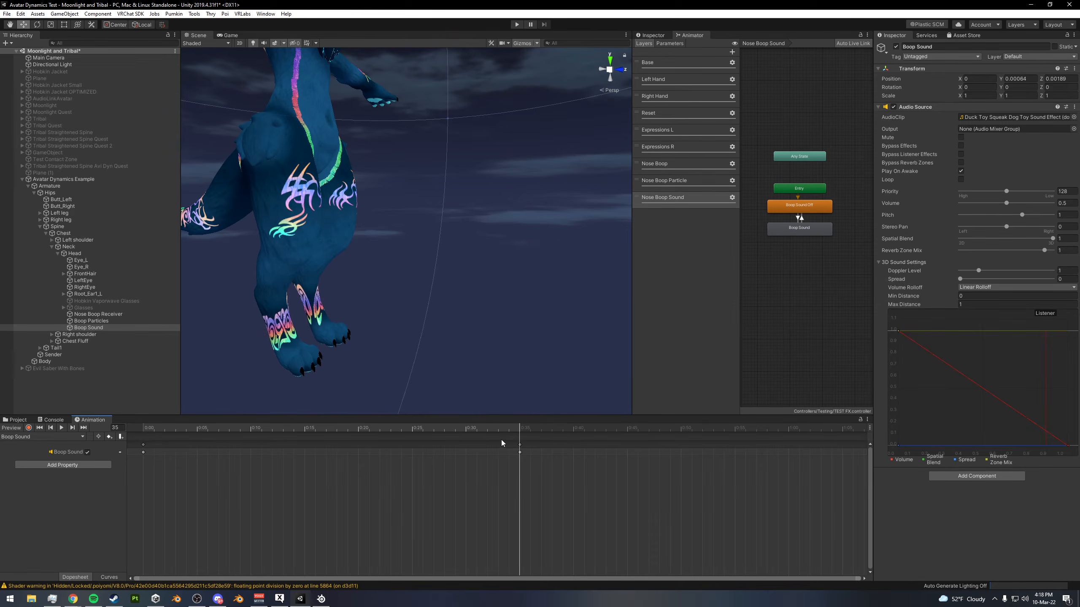
# - Test the boop sound in play mode by moving the Sender contact up to the avatar's nose, and exit play mode
pyautogui.click(518, 24)
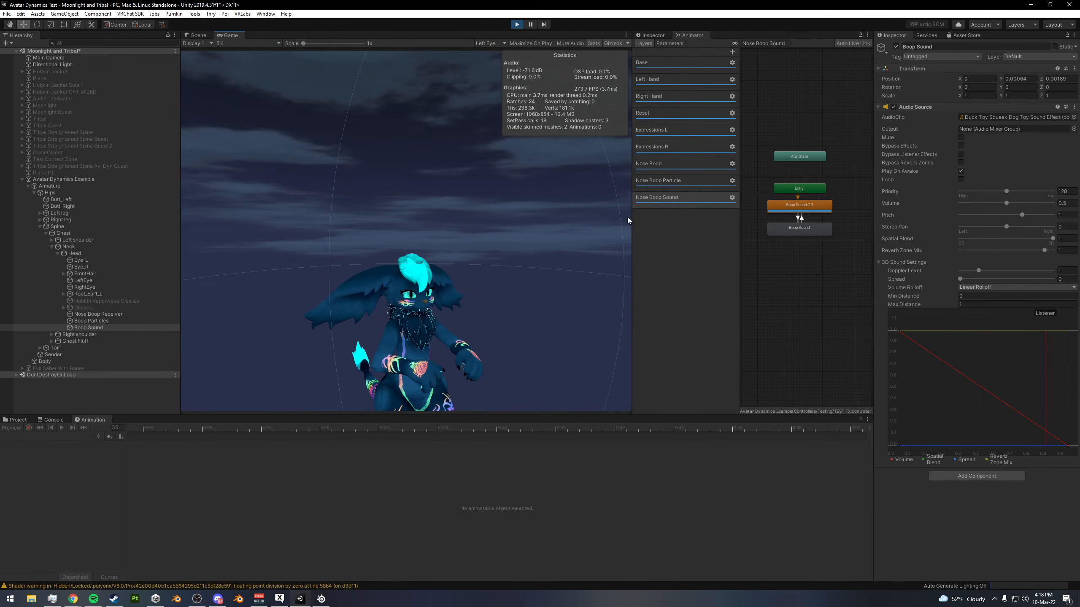
pyautogui.click(200, 35)
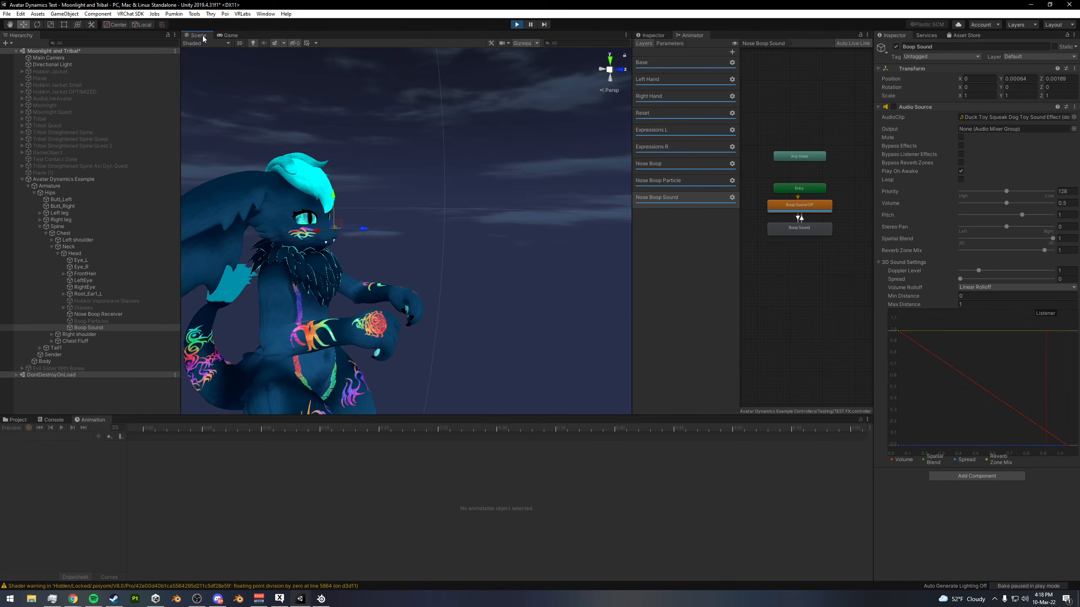
pyautogui.click(58, 355)
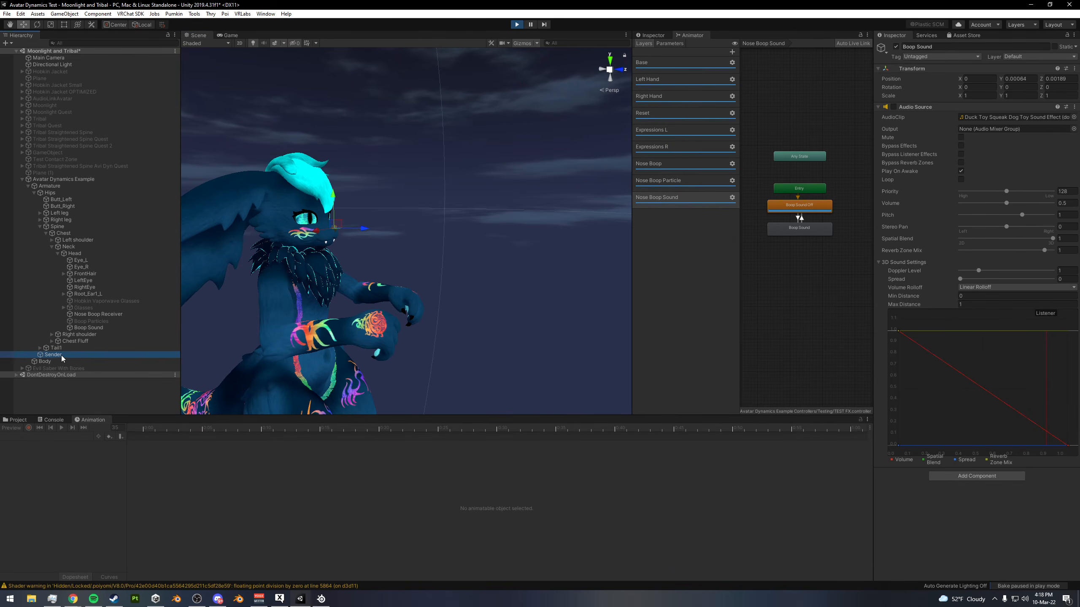
pyautogui.moveTo(445, 283); pyautogui.dragTo(451, 148)
pyautogui.scroll(-5, 527, 200)
pyautogui.click(518, 24)
pyautogui.moveTo(451, 147); pyautogui.dragTo(489, 287, button='middle')
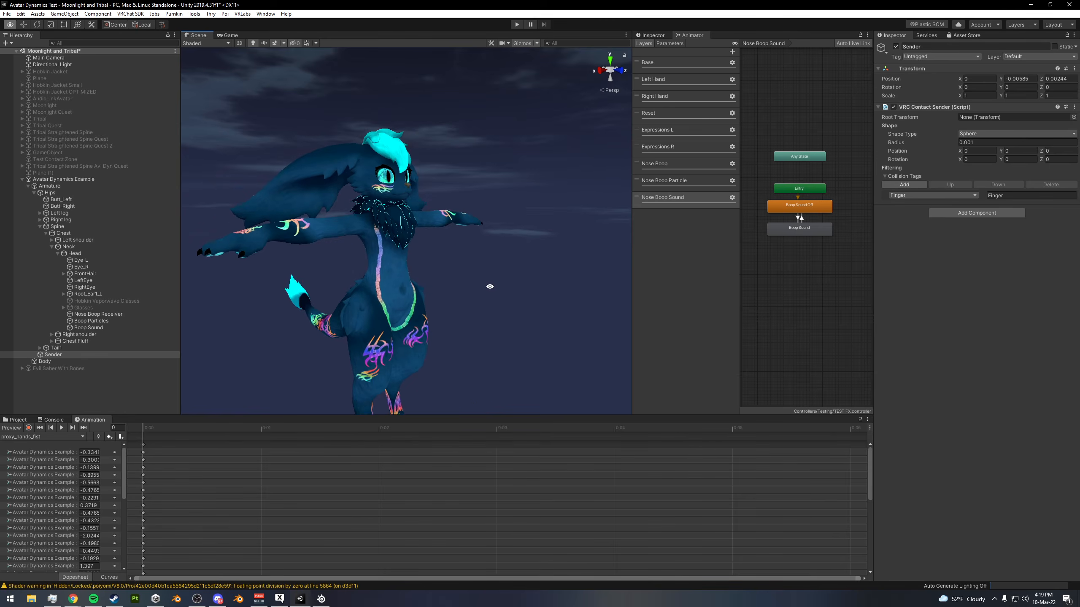
pyautogui.keyDown('alt'); pyautogui.moveTo(489, 288); pyautogui.dragTo(506, 279); pyautogui.keyUp('alt')
pyautogui.moveTo(506, 279); pyautogui.dragTo(492, 225, button='middle')
pyautogui.keyDown('alt'); pyautogui.moveTo(418, 140); pyautogui.dragTo(522, 191); pyautogui.keyUp('alt')
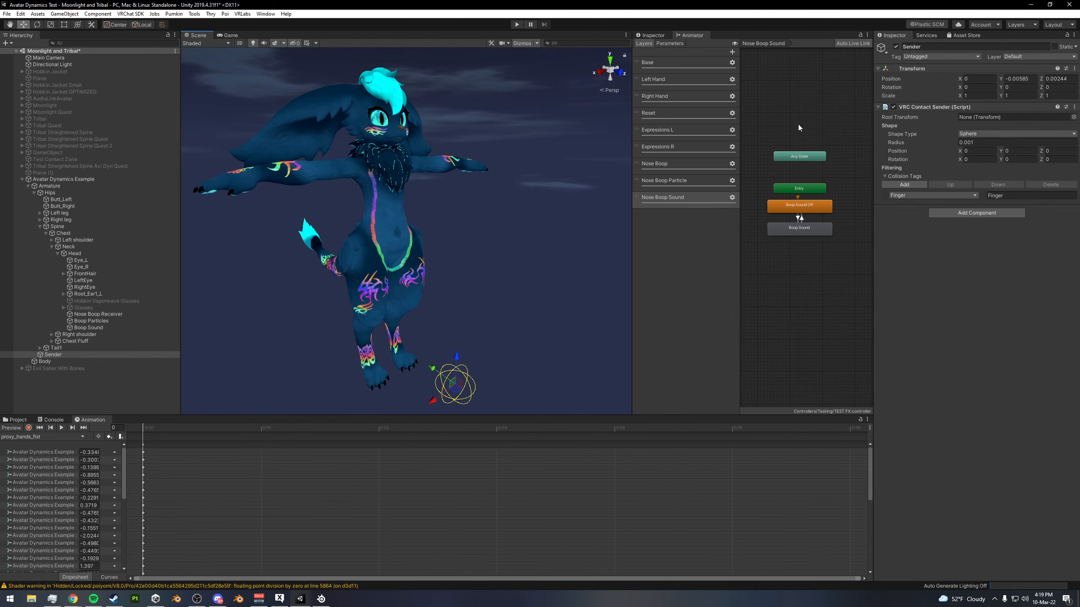
# - Review the Nose Boop, Nose Boop Particle and Nose Boop Sound animator layers one after another
pyautogui.click(685, 163)
pyautogui.click(687, 178)
pyautogui.click(684, 196)
pyautogui.click(677, 165)
pyautogui.click(683, 182)
pyautogui.click(683, 195)
pyautogui.click(685, 164)
pyautogui.click(686, 180)
pyautogui.click(689, 198)
pyautogui.click(686, 165)
pyautogui.click(688, 181)
pyautogui.click(692, 198)
pyautogui.moveTo(545, 186)
pyautogui.keyDown('alt'); pyautogui.mouseDown()
pyautogui.moveTo(511, 193)
pyautogui.moveTo(536, 189)
pyautogui.mouseUp(); pyautogui.keyUp('alt')
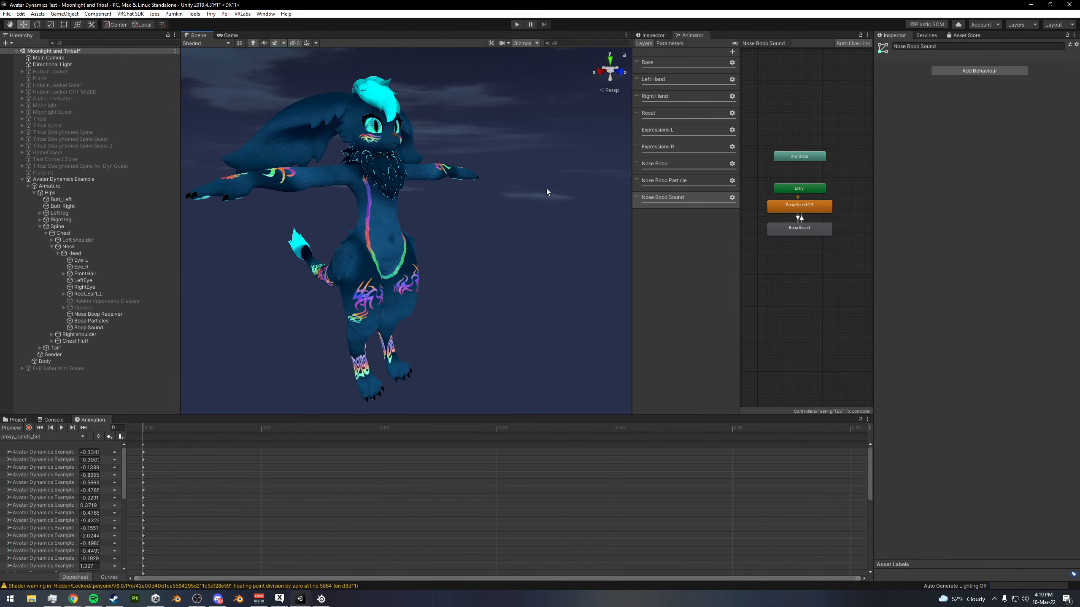
pyautogui.click(665, 162)
pyautogui.click(692, 179)
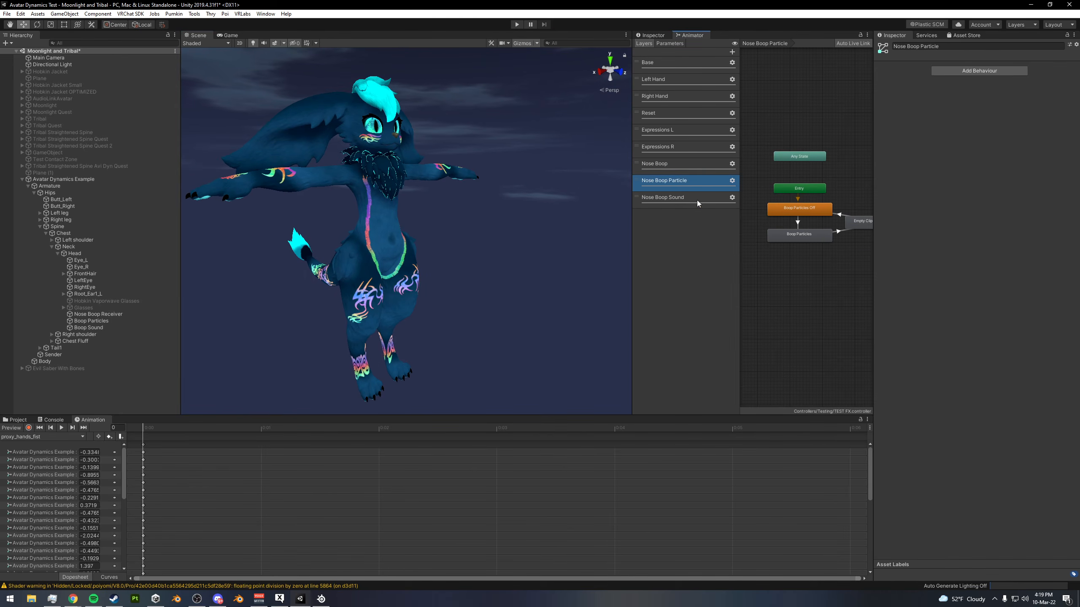
pyautogui.click(697, 198)
pyautogui.click(683, 165)
pyautogui.click(693, 181)
pyautogui.click(692, 197)
pyautogui.click(679, 164)
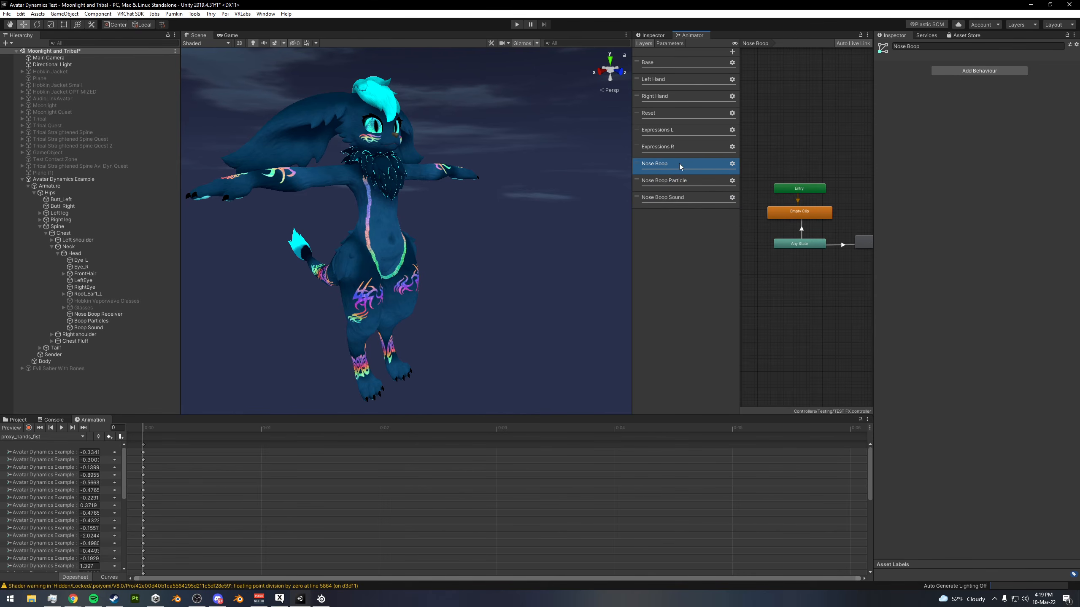
# - Examine the Happy state in the Nose Boop layer and compare the state graphs of the three nose boop layers
pyautogui.moveTo(802, 220)
pyautogui.keyDown('alt'); pyautogui.mouseDown()
pyautogui.moveTo(764, 223)
pyautogui.moveTo(814, 203)
pyautogui.mouseUp(); pyautogui.keyUp('alt')
pyautogui.scroll(-1, 778, 225)
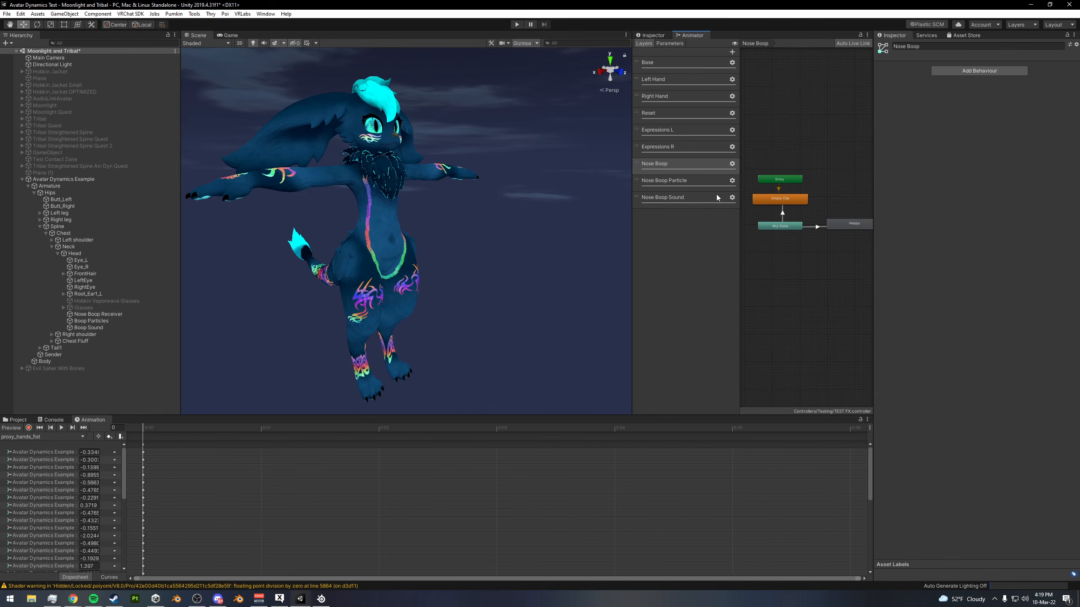
pyautogui.click(848, 229)
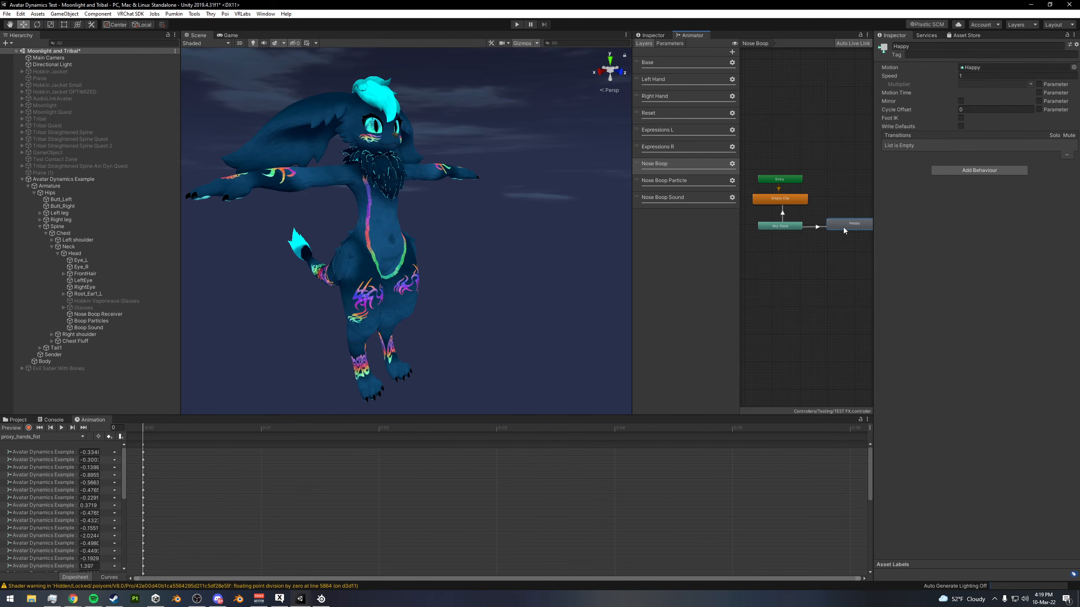
pyautogui.moveTo(838, 221); pyautogui.dragTo(833, 229, button='middle')
pyautogui.click(679, 182)
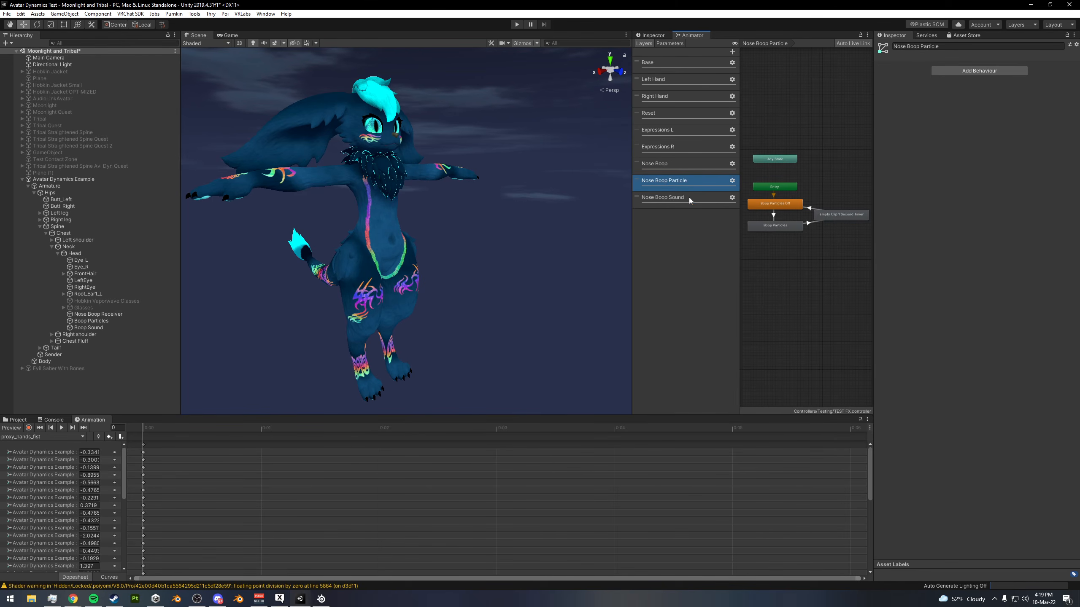
pyautogui.click(671, 165)
pyautogui.click(688, 184)
pyautogui.click(688, 200)
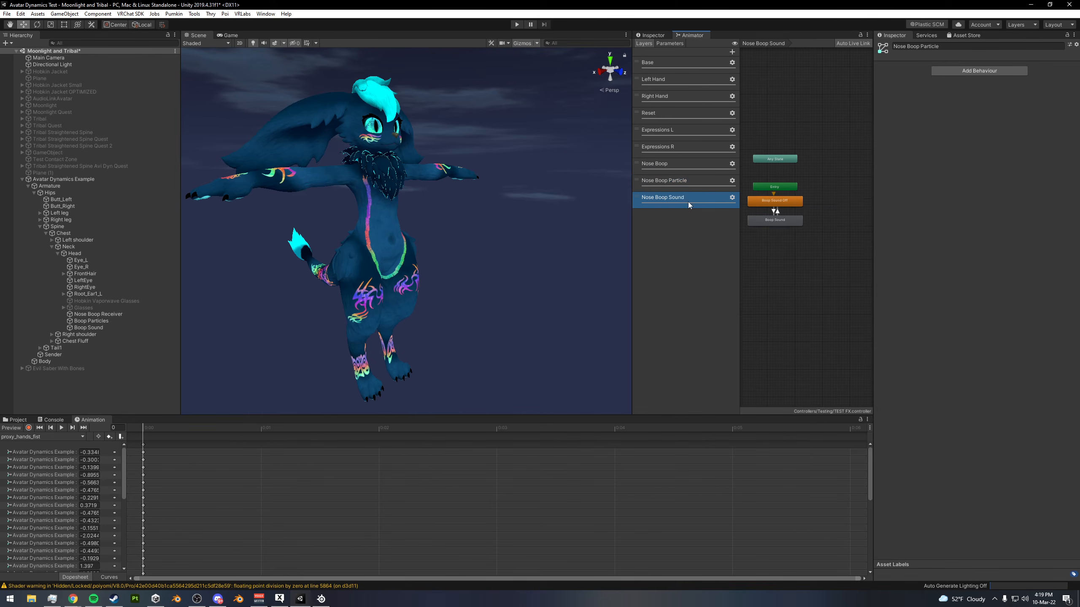
pyautogui.click(678, 163)
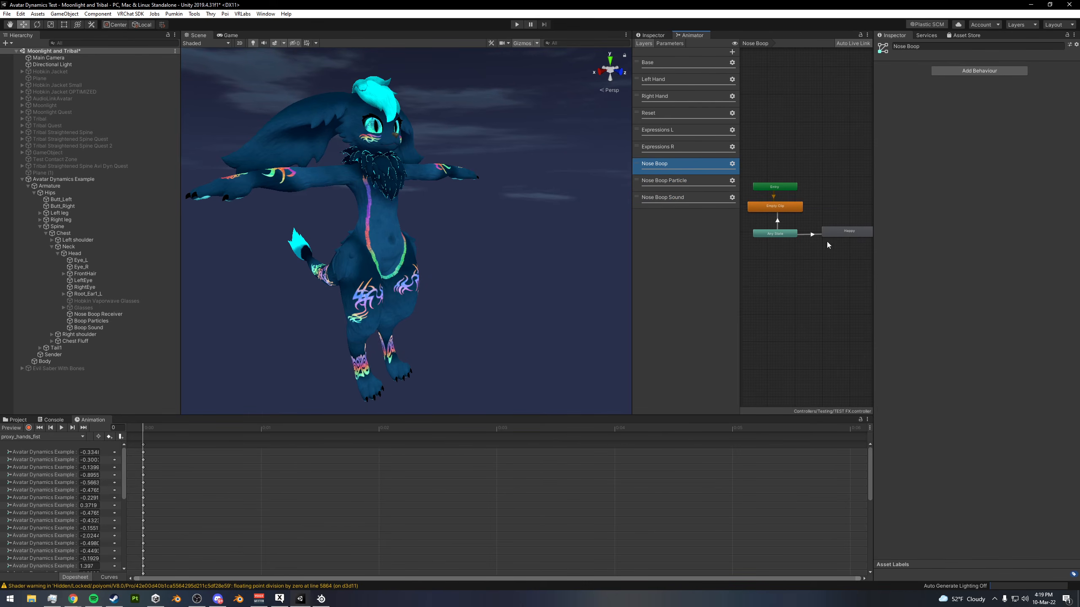
pyautogui.click(690, 184)
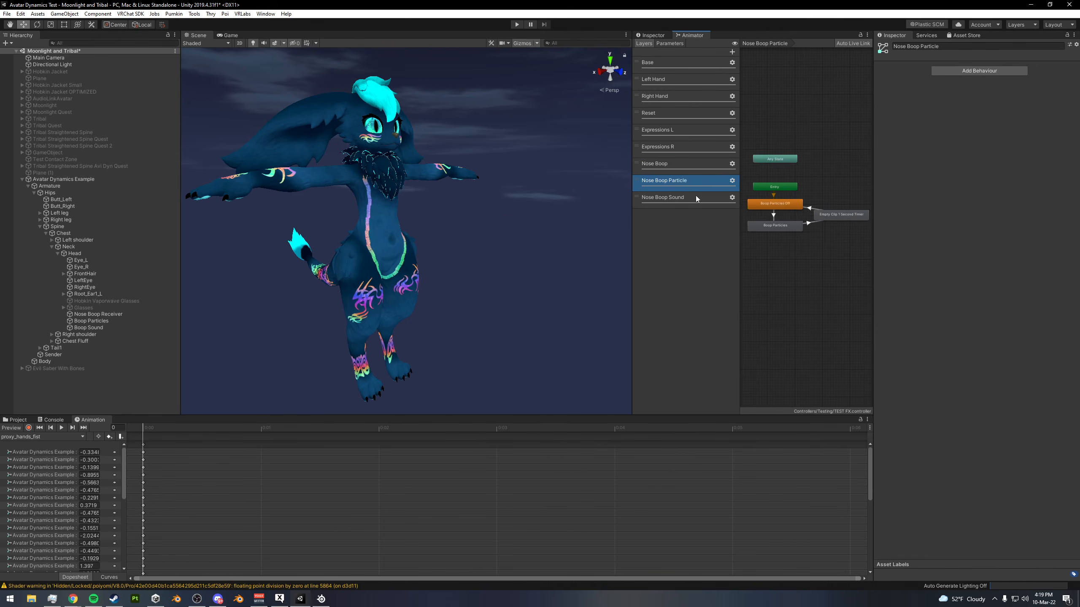
pyautogui.moveTo(859, 193); pyautogui.dragTo(781, 245)
pyautogui.click(690, 199)
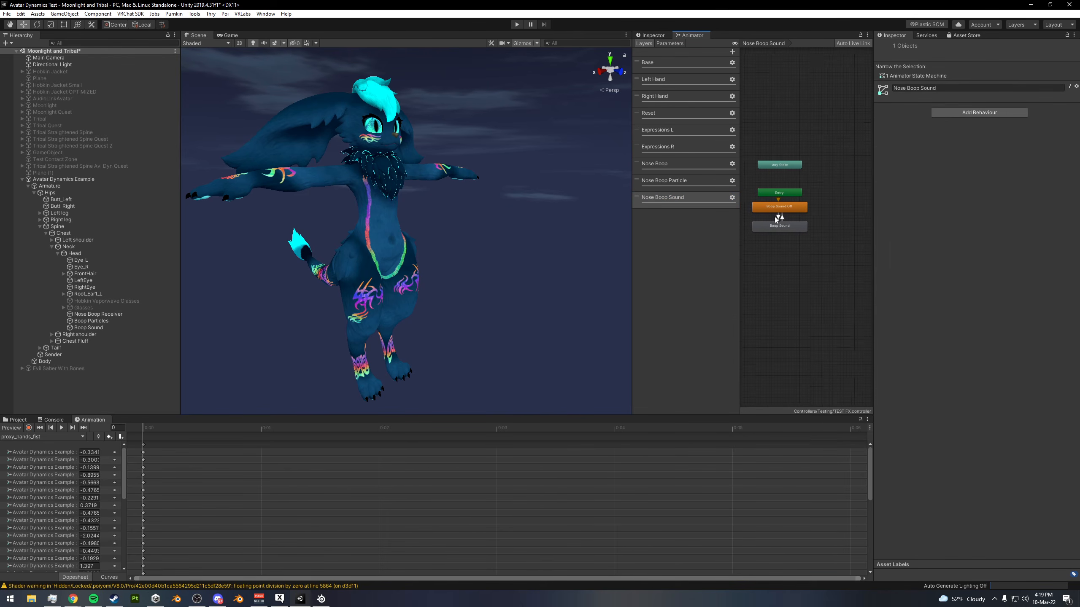
pyautogui.click(676, 166)
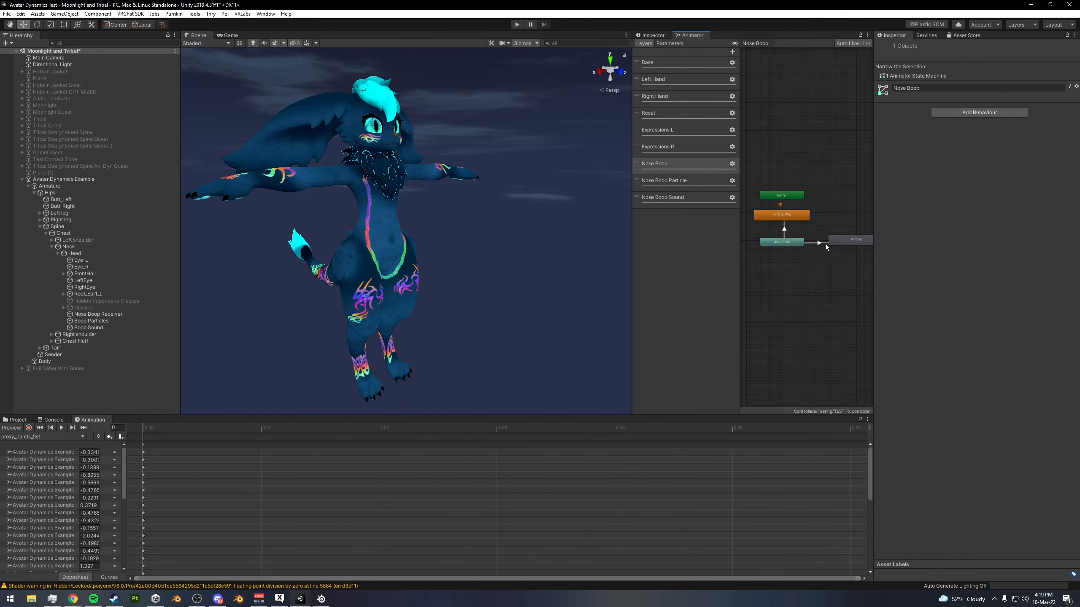
pyautogui.moveTo(829, 244); pyautogui.dragTo(814, 250, button='middle')
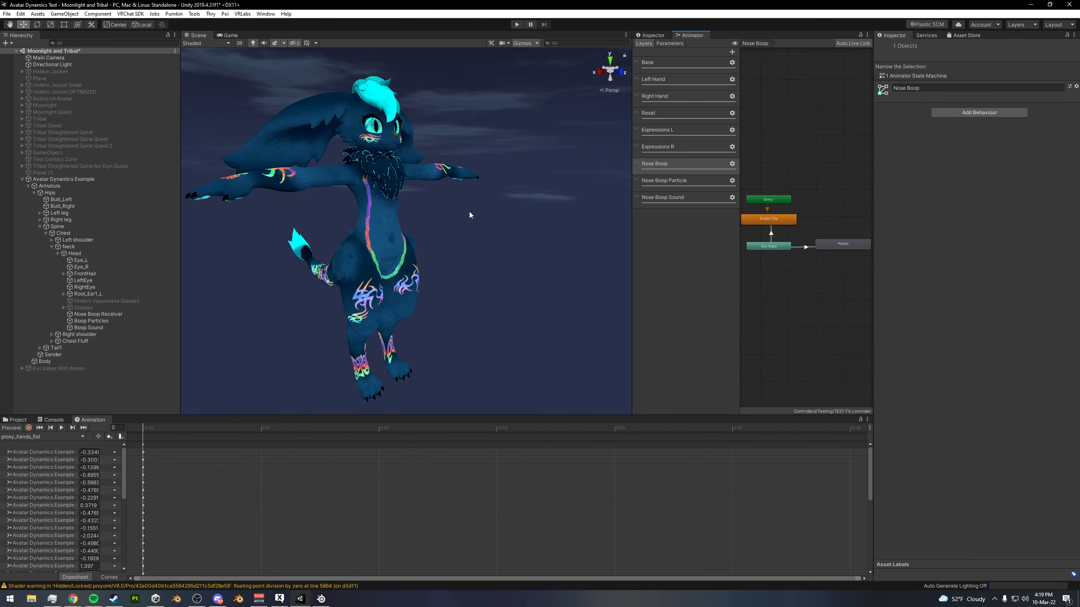
pyautogui.moveTo(469, 214); pyautogui.dragTo(491, 222, button='middle')
pyautogui.keyDown('alt'); pyautogui.moveTo(490, 202); pyautogui.dragTo(481, 201); pyautogui.keyUp('alt')
pyautogui.scroll(-3, 513, 219)
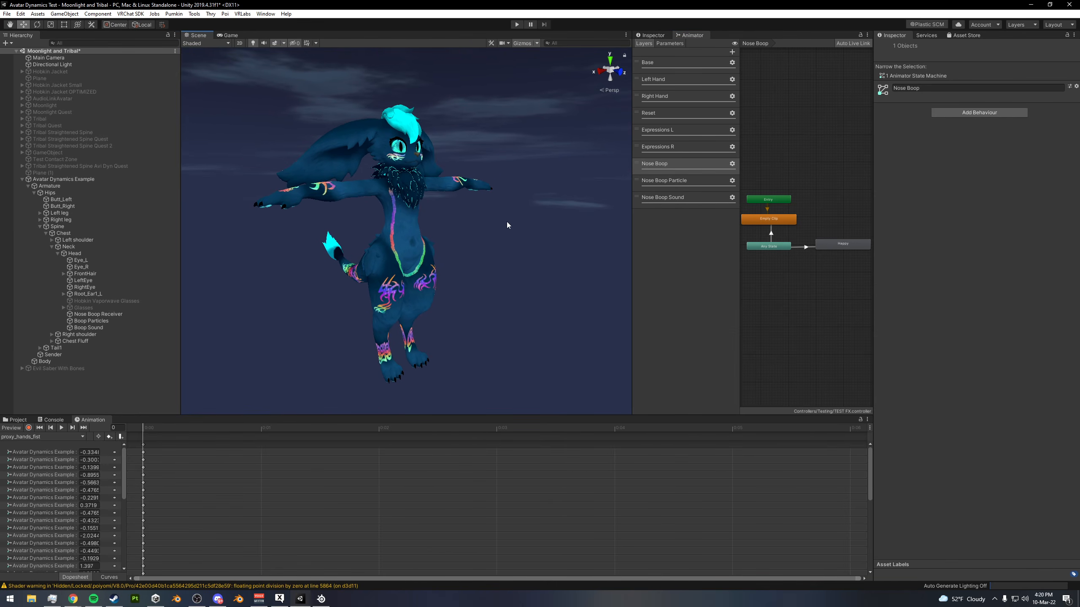